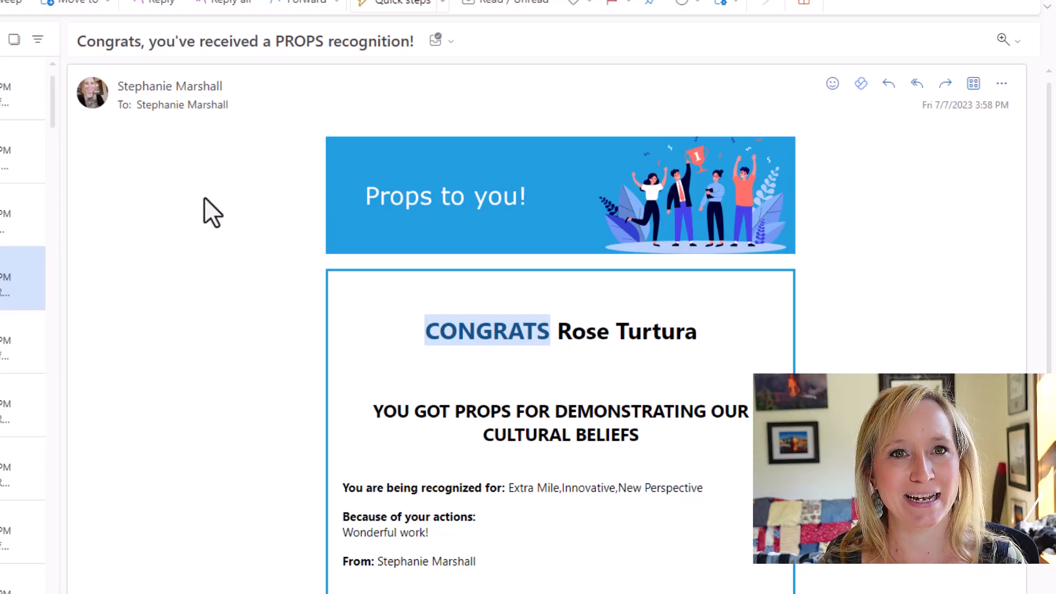
Step: Review the PROPS recognition email from its banner down to the core values graphic
scroll(203, 214, "down", 3)
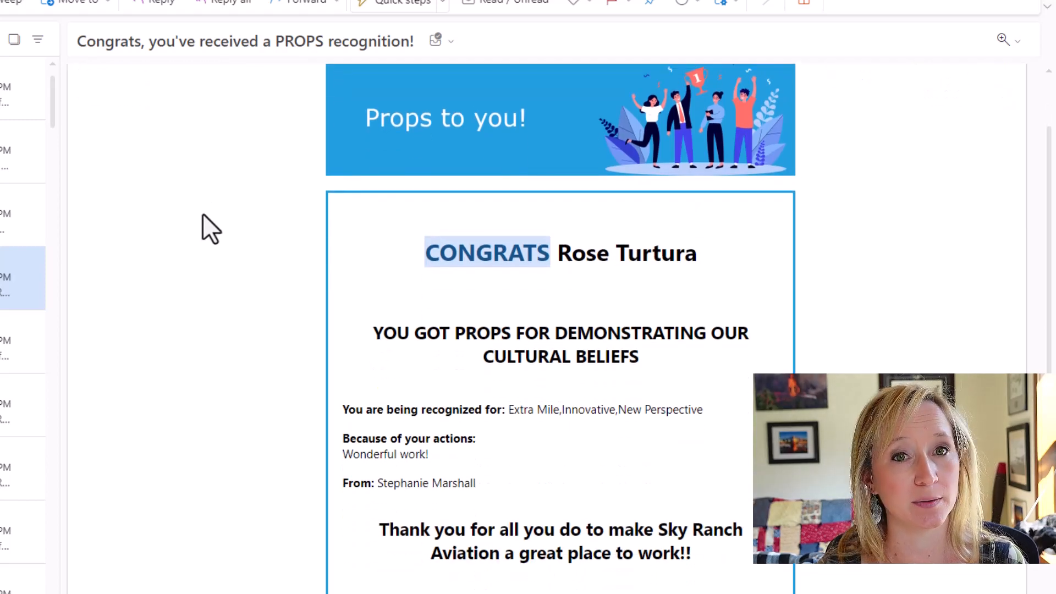
scroll(203, 214, "down", 1)
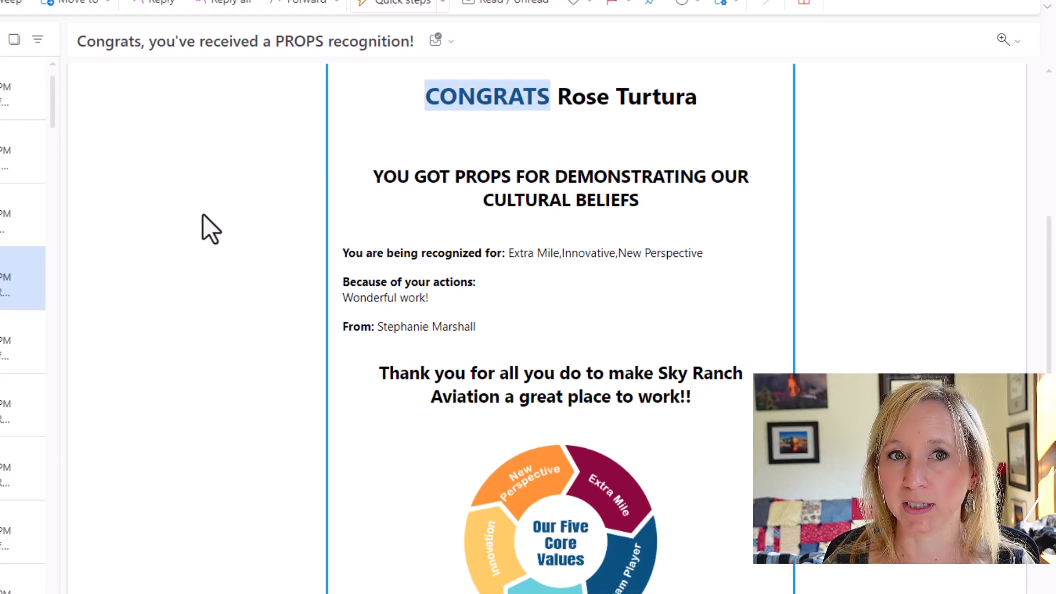
scroll(203, 214, "down", 1)
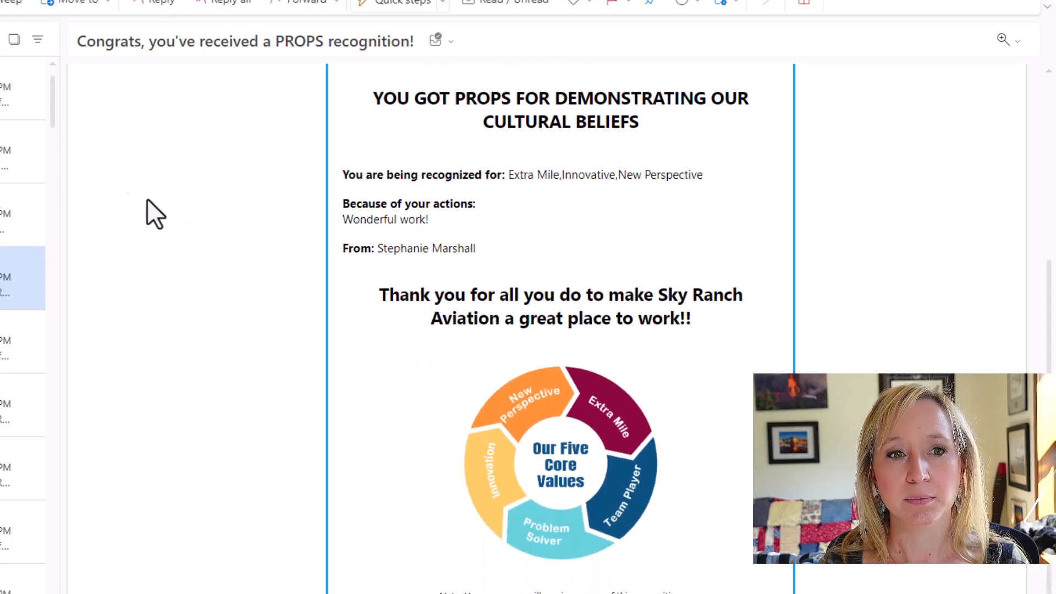
left_click(11, 218)
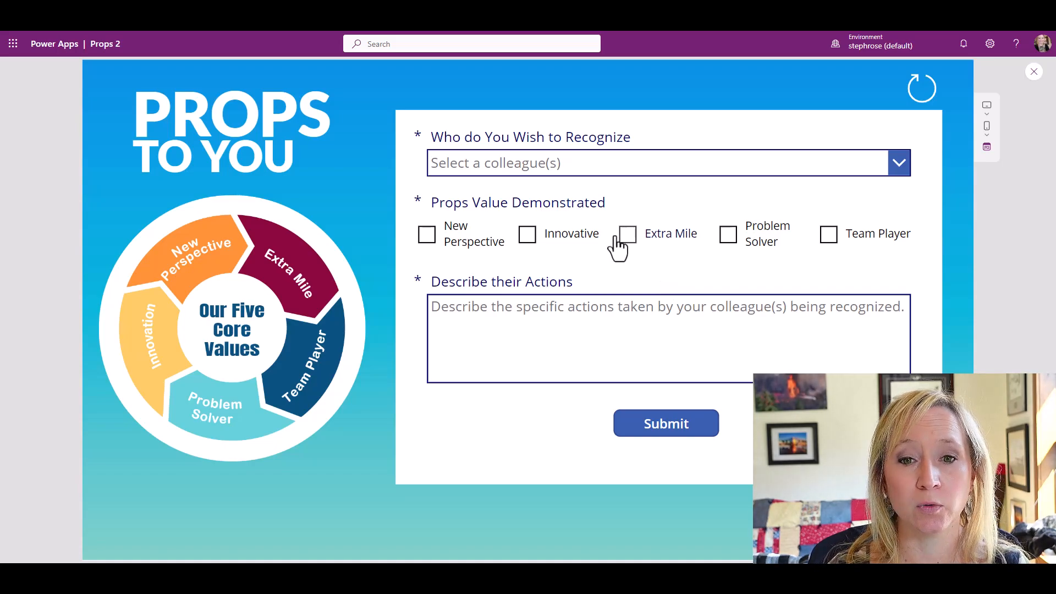
left_click(526, 236)
left_click(630, 237)
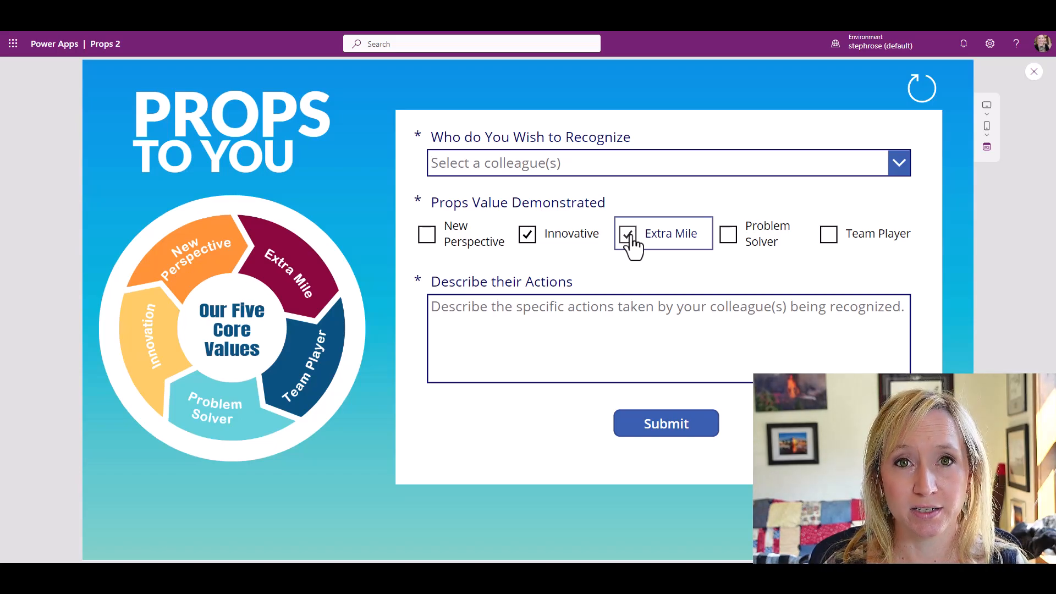
left_click(629, 235)
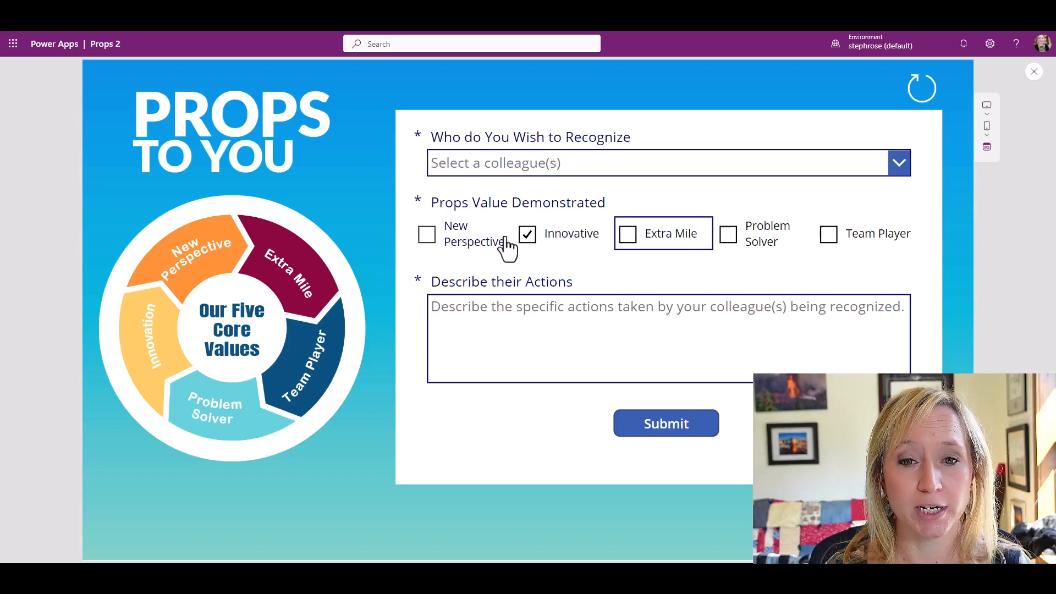
left_click(527, 237)
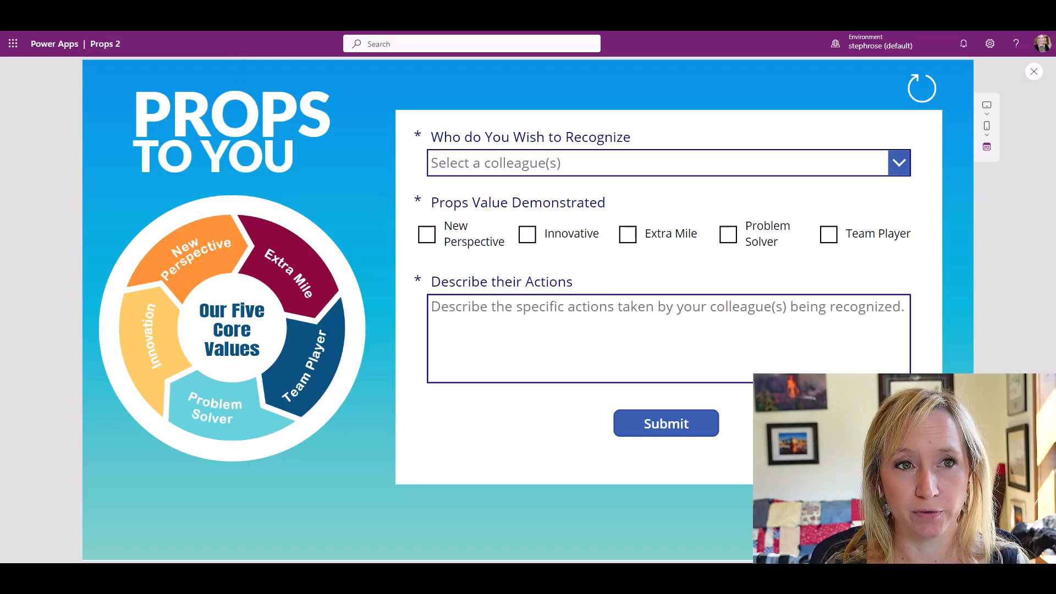
Step: Examine the Final Props flow's trigger, file content action, variable initializations, Apply to each loop and the Compose action's substring expression
key("ctrl+Tab")
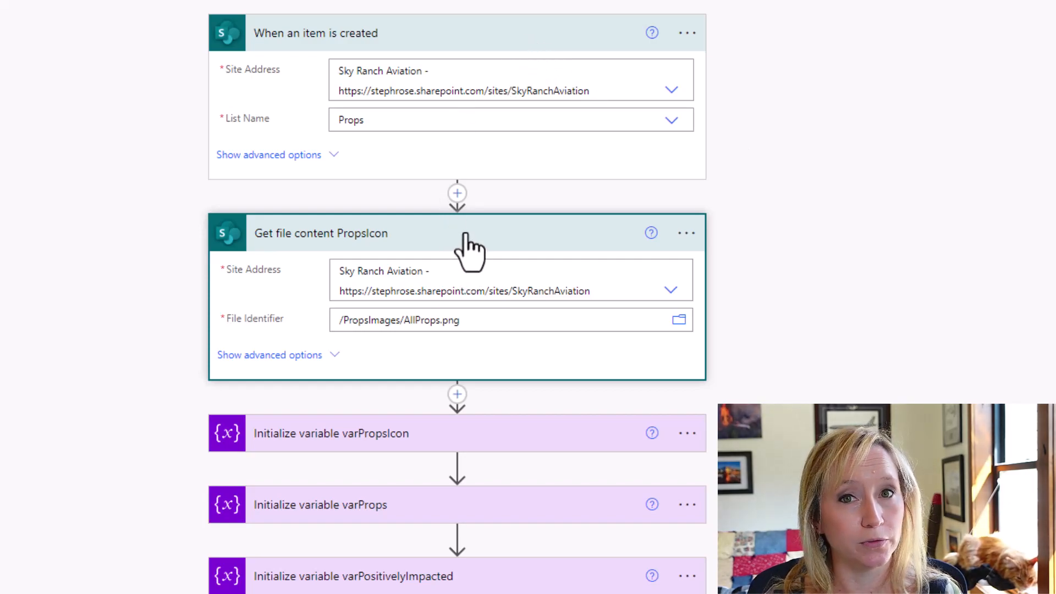
scroll(466, 251, "down", 2)
scroll(467, 251, "down", 2)
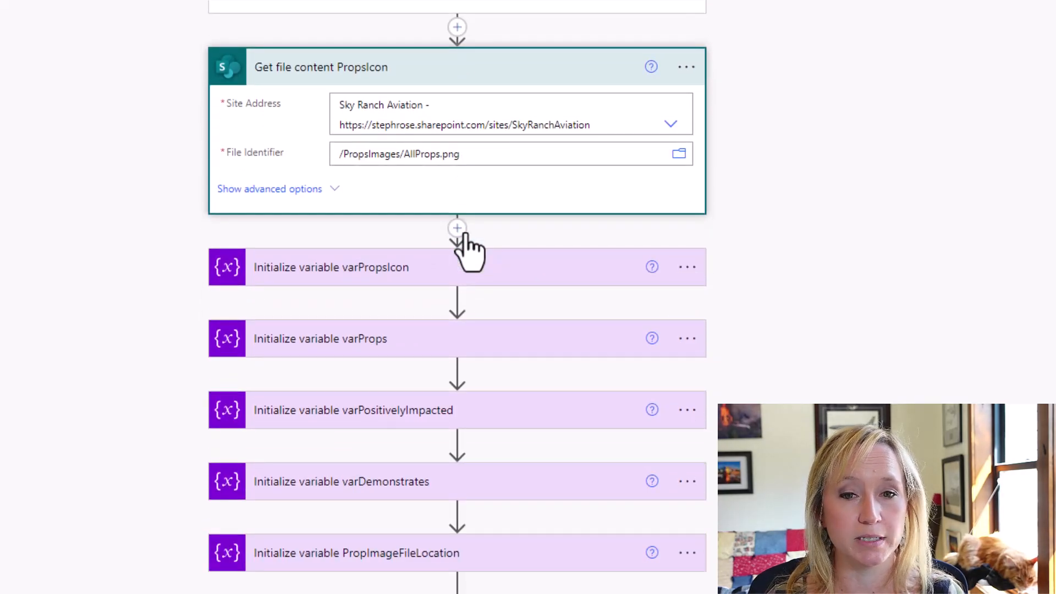
scroll(467, 250, "down", 2)
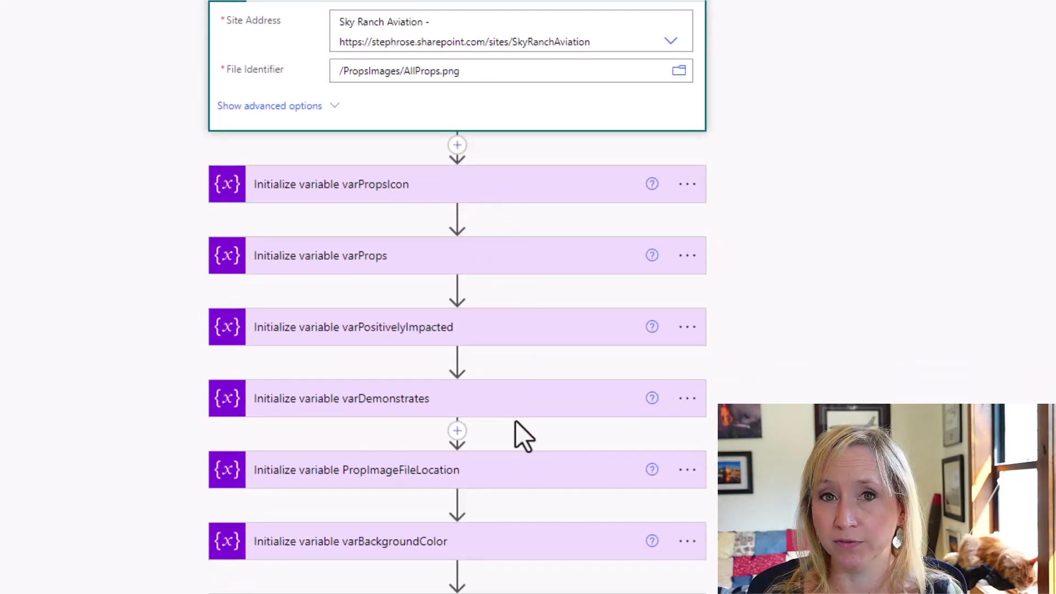
scroll(516, 420, "down", 2)
scroll(516, 419, "down", 10)
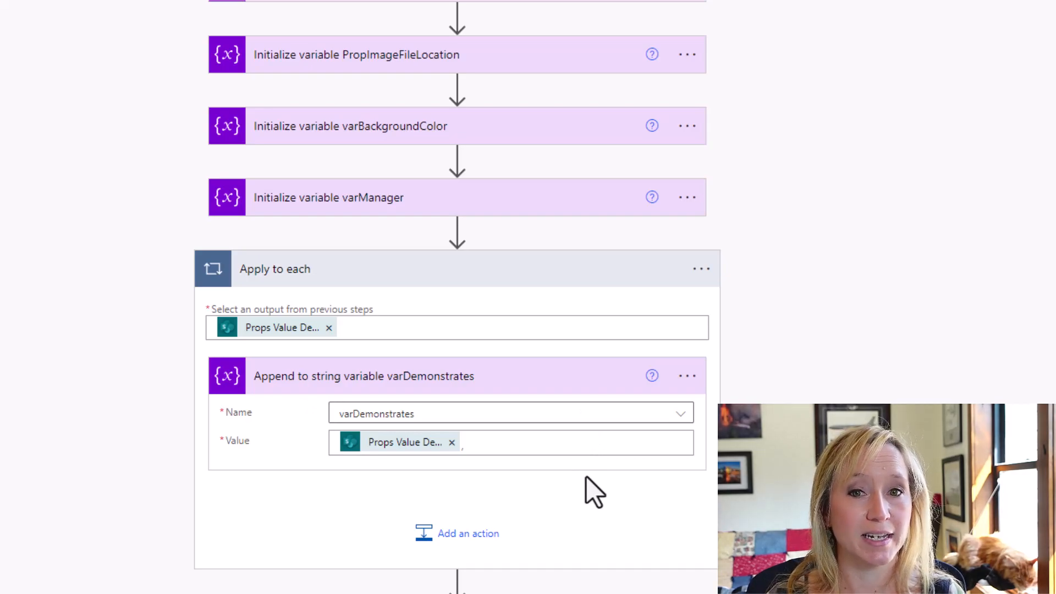
mouse_move(368, 451)
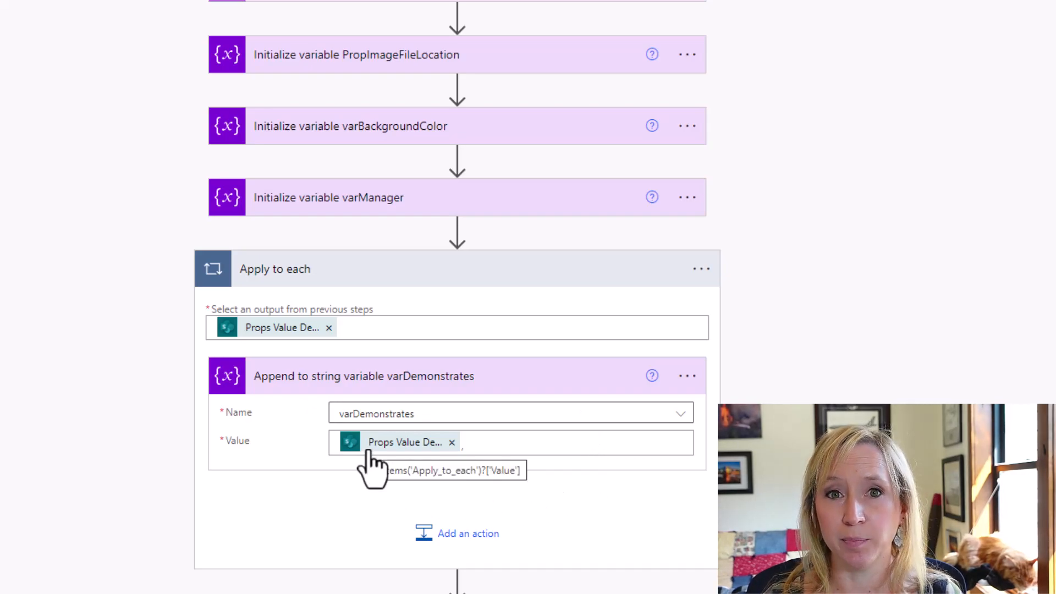
scroll(367, 450, "down", 2)
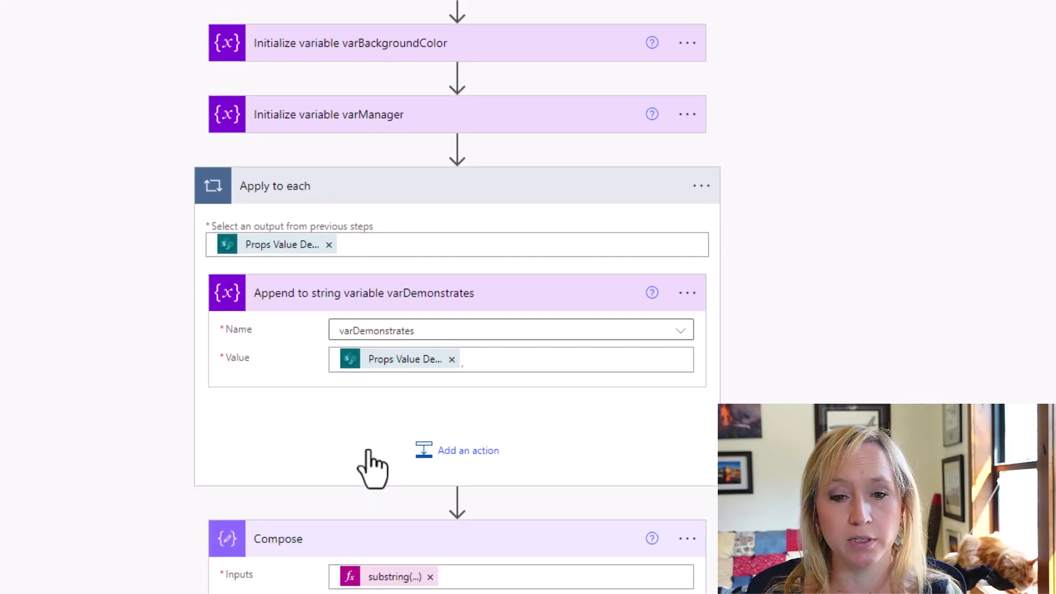
scroll(368, 451, "down", 4)
mouse_move(365, 417)
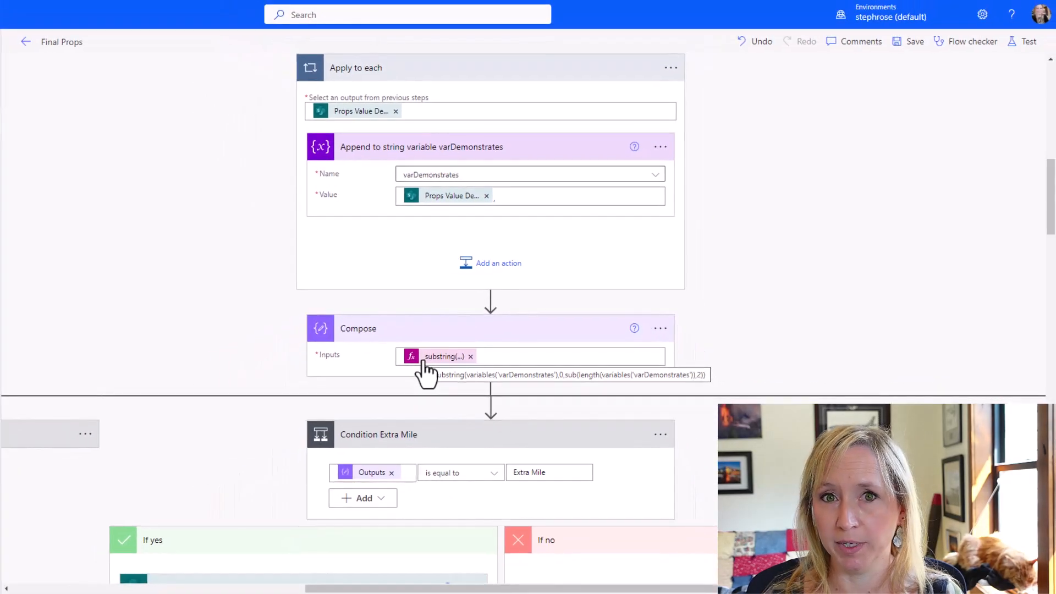
Step: Inspect the Extra Mile condition's yes branch, expanding Set variable PropImageFileLocation 2, and continue to the Multiple Props Selected condition
scroll(425, 374, "down", 3)
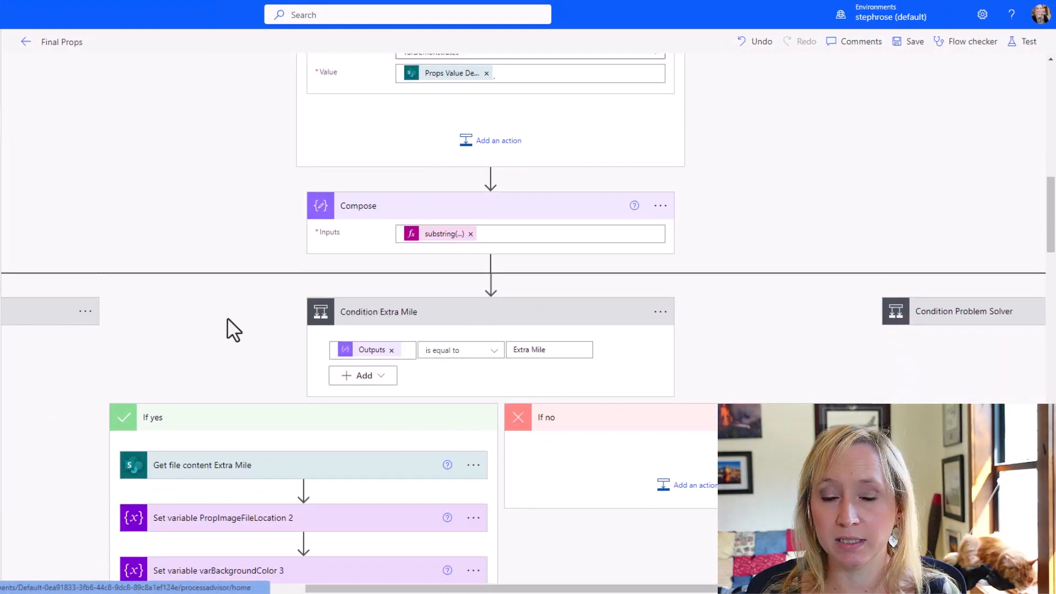
scroll(363, 382, "down", 3)
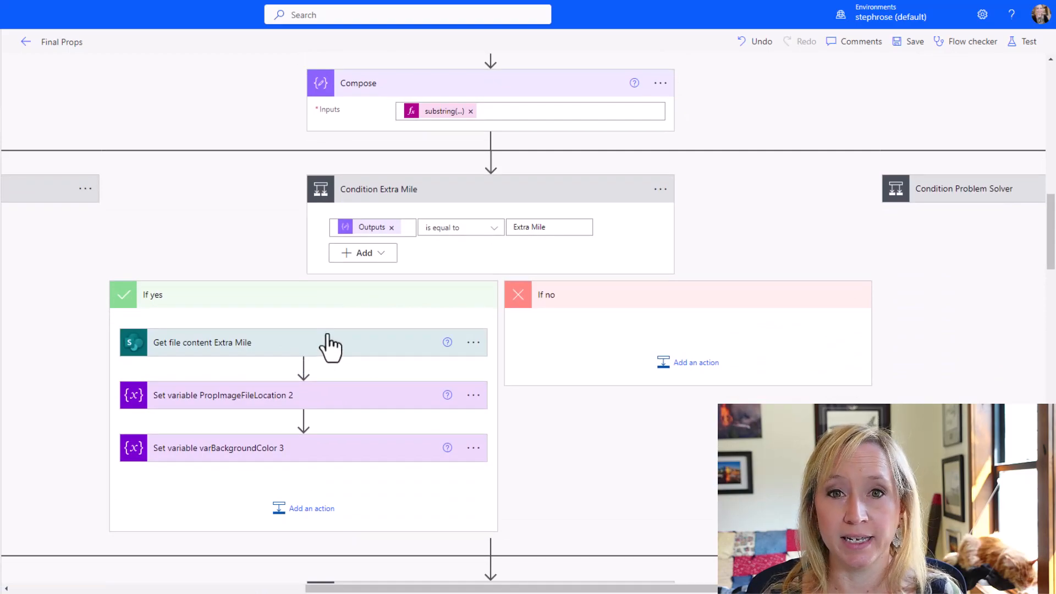
left_click(319, 410)
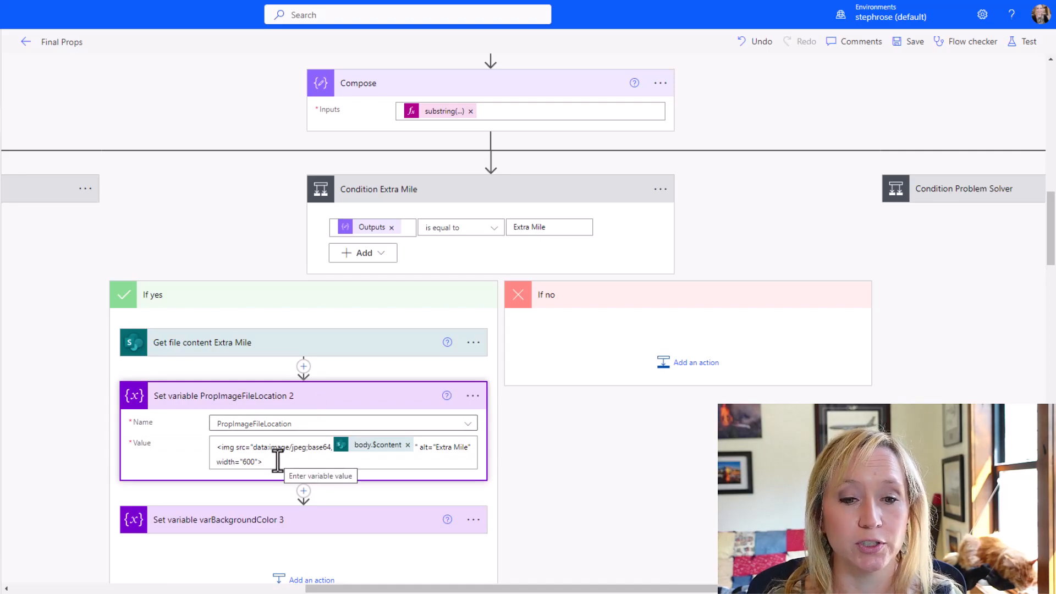
scroll(278, 461, "down", 2)
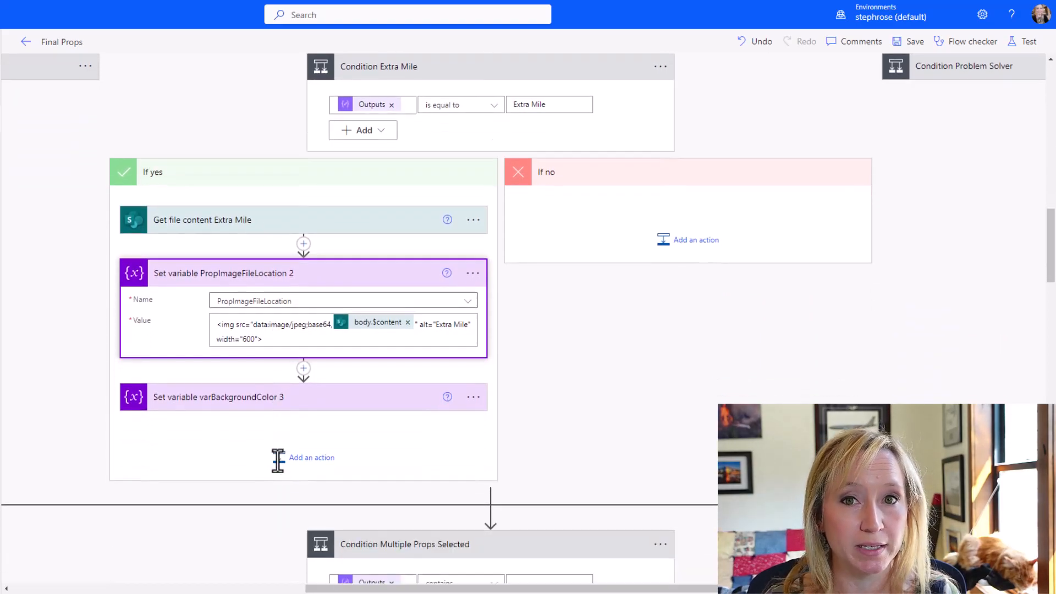
scroll(278, 465, "down", 6)
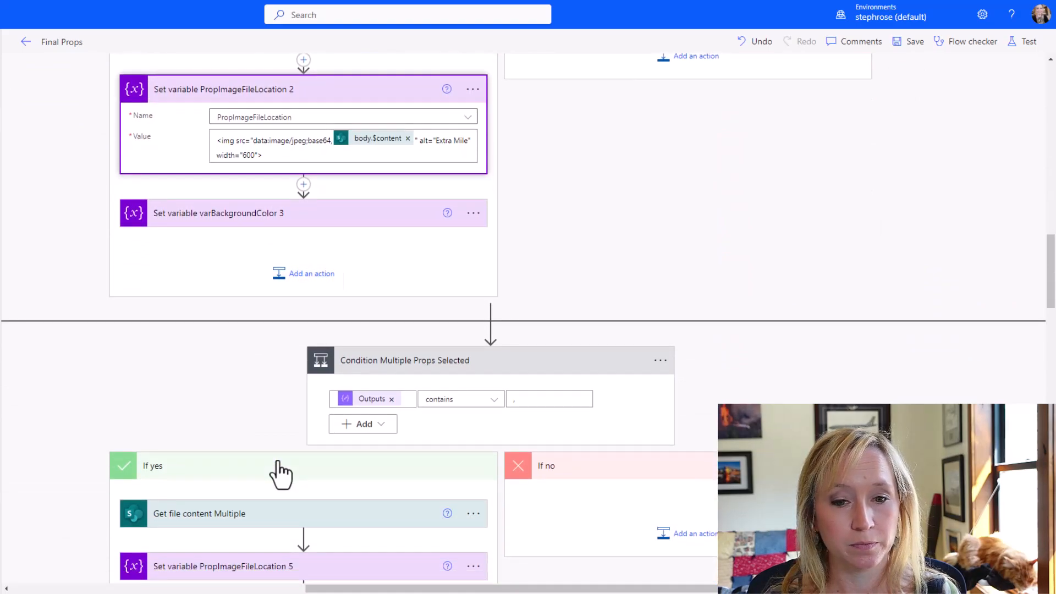
Step: Review the Apply to each 3 loop's submitter email, manager lookup, blank-manager condition and recognition email, and compare with the received message
scroll(587, 453, "down", 6)
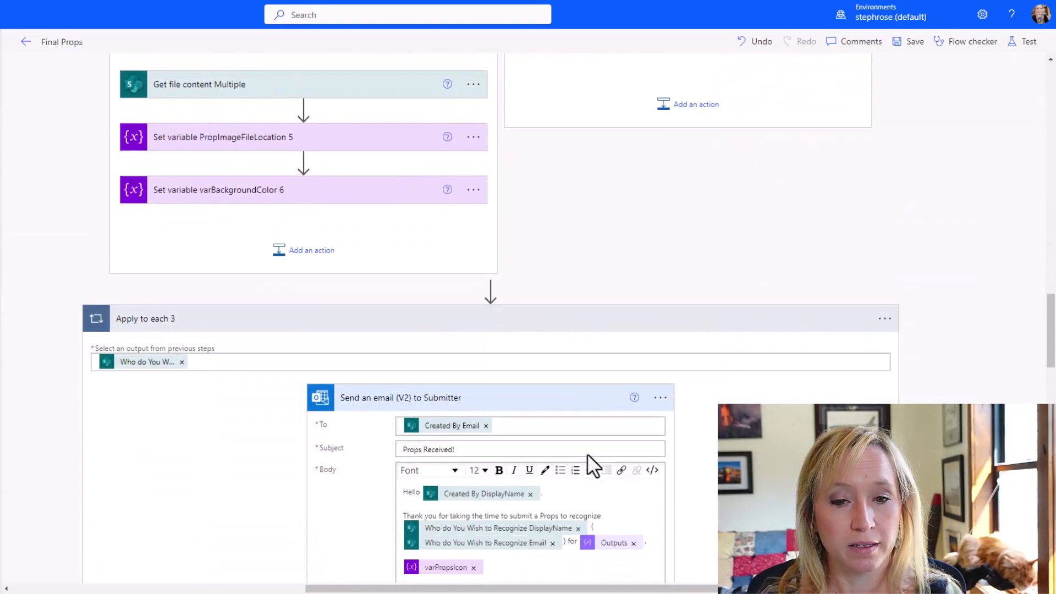
scroll(588, 455, "down", 1)
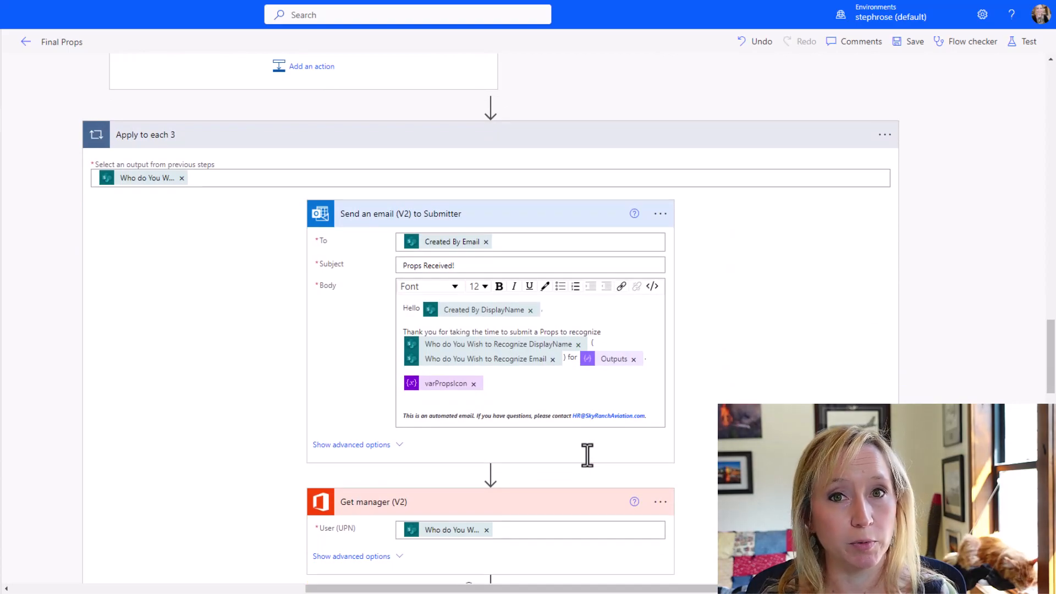
scroll(587, 454, "down", 1)
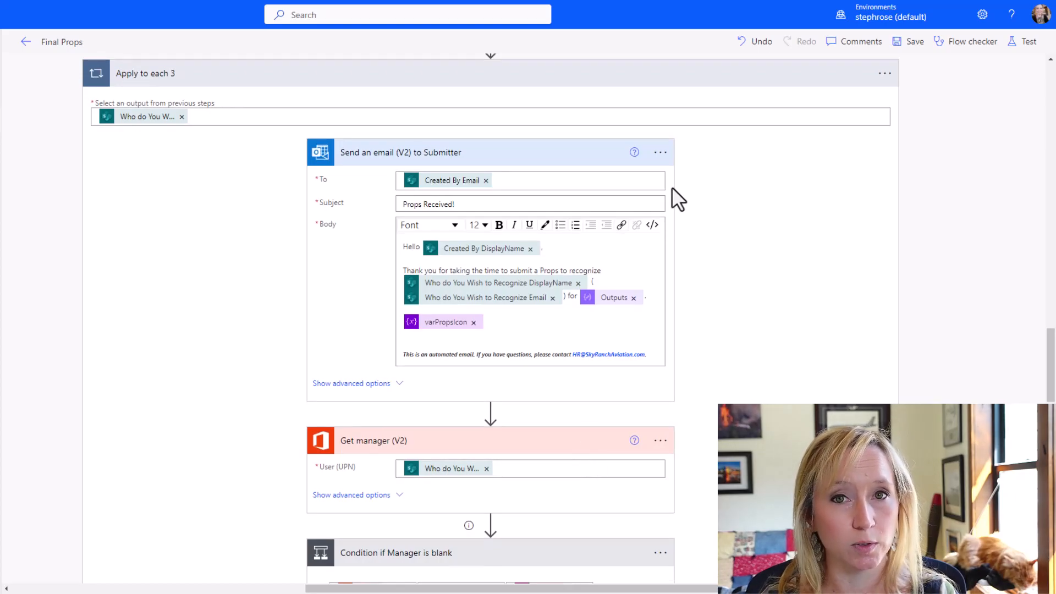
scroll(636, 269, "down", 3)
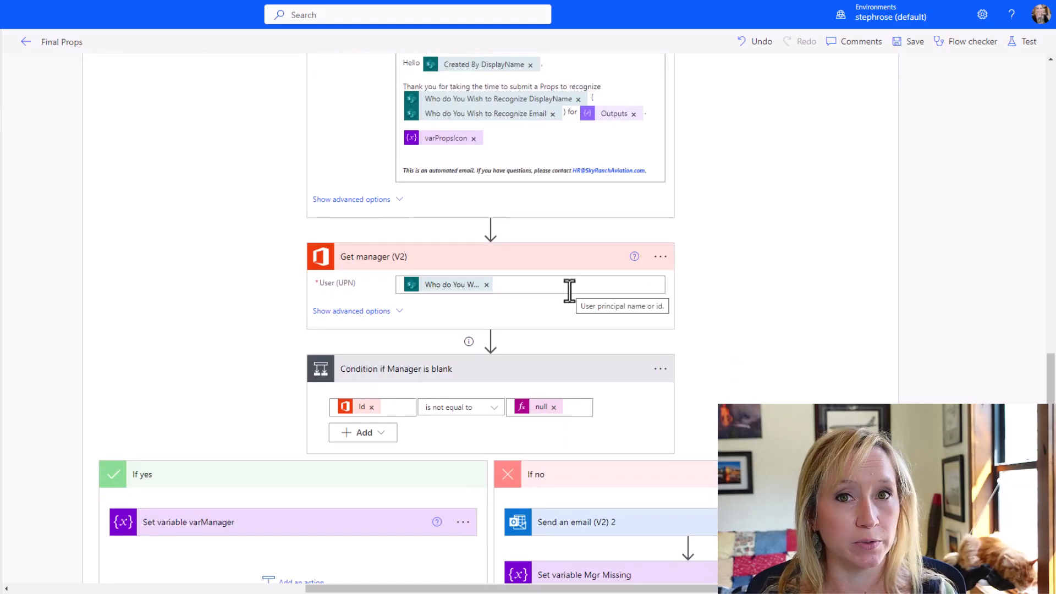
scroll(570, 291, "down", 2)
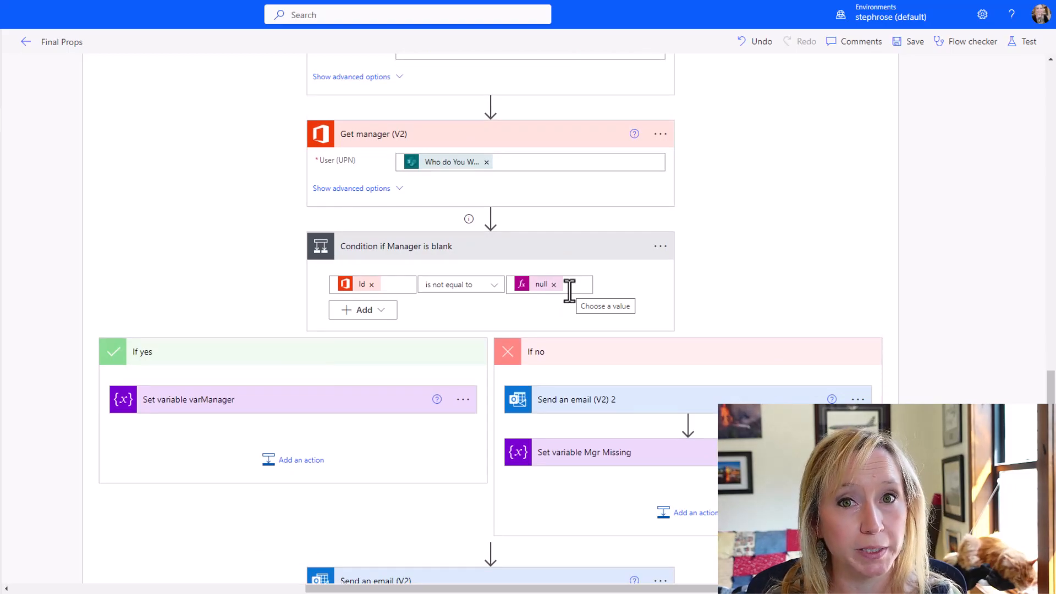
scroll(570, 291, "down", 2)
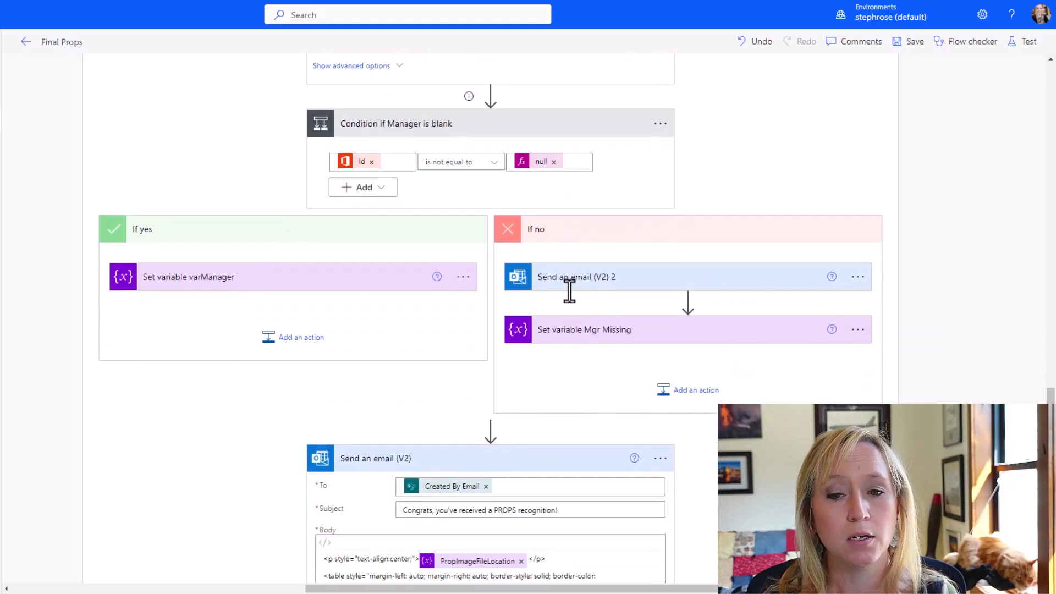
scroll(569, 290, "up", 2)
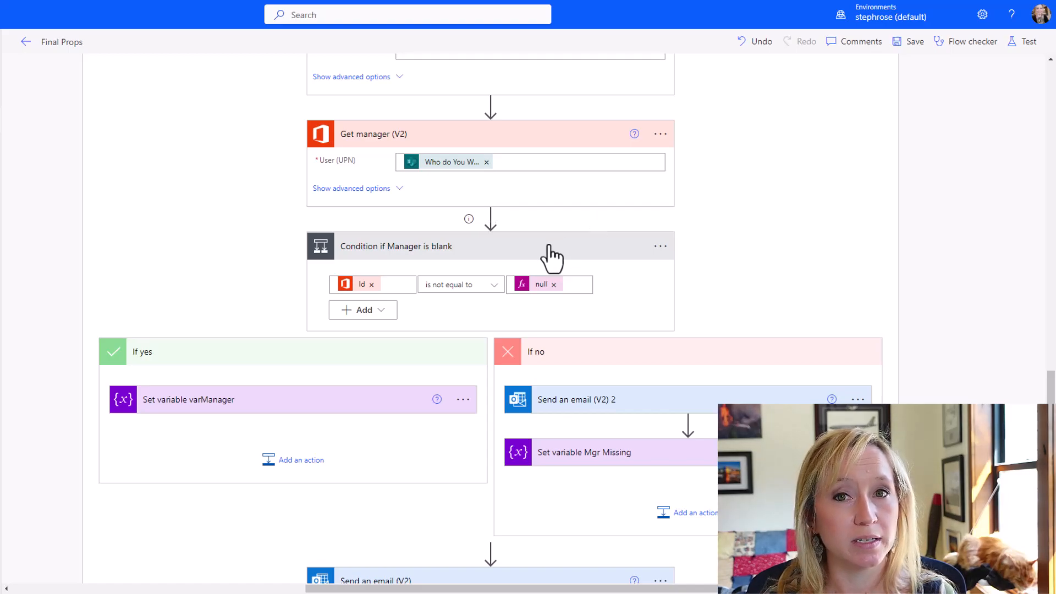
scroll(549, 247, "down", 3)
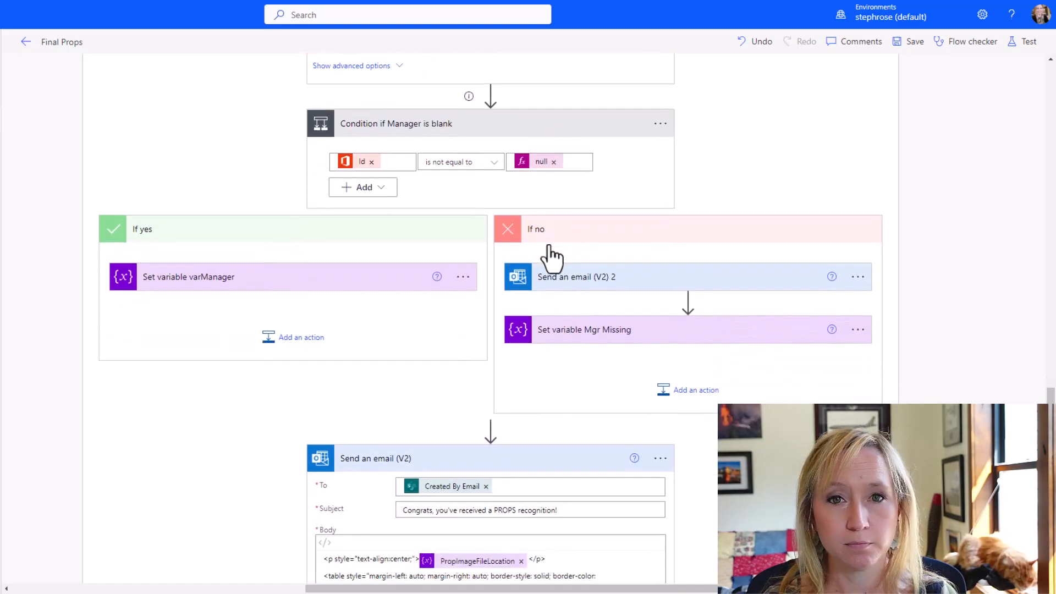
scroll(549, 245, "down", 3)
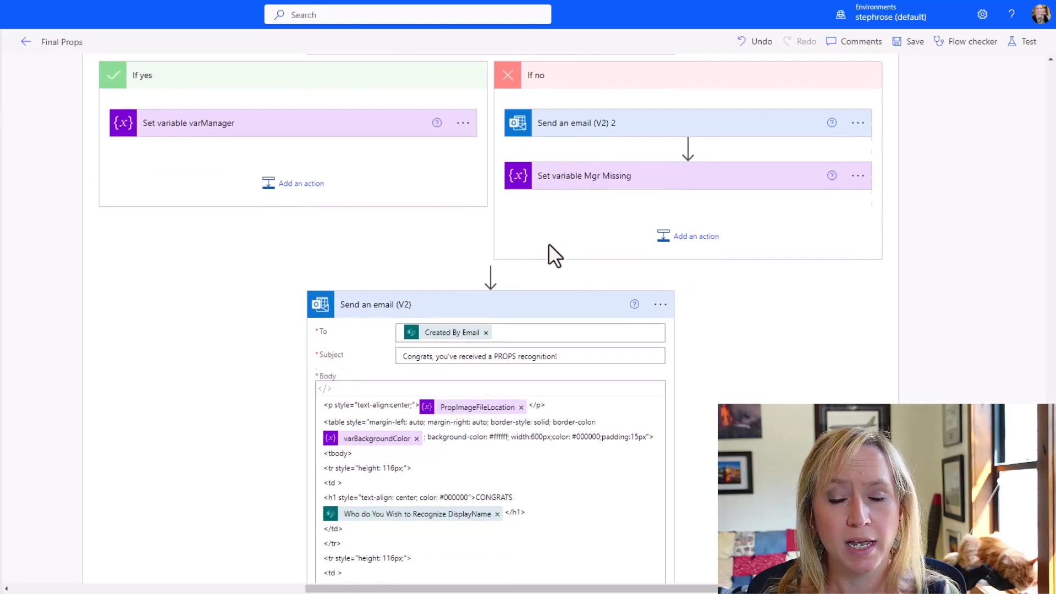
scroll(549, 243, "down", 3)
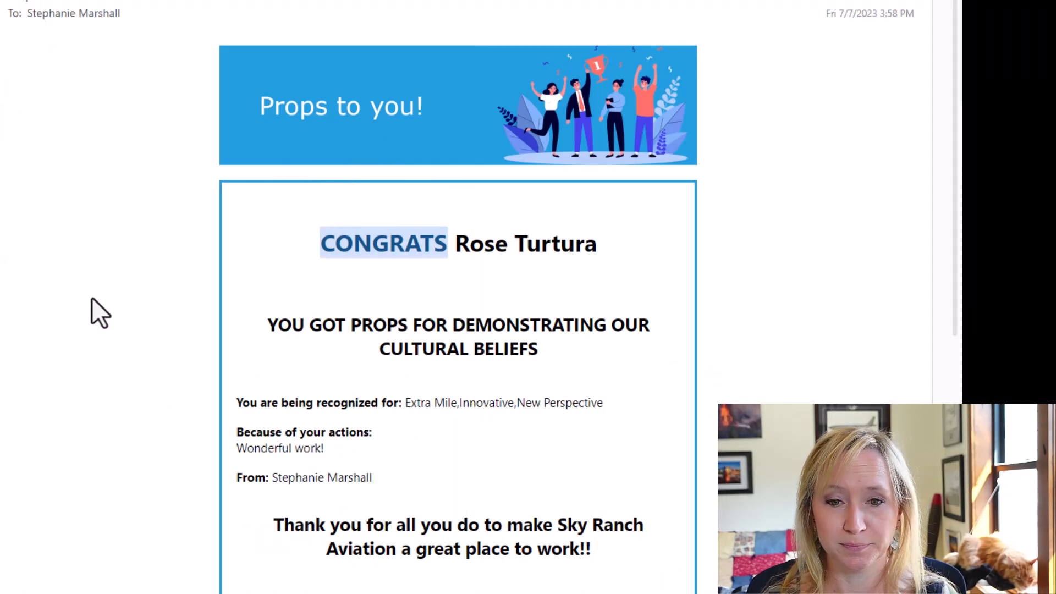
scroll(92, 298, "down", 3)
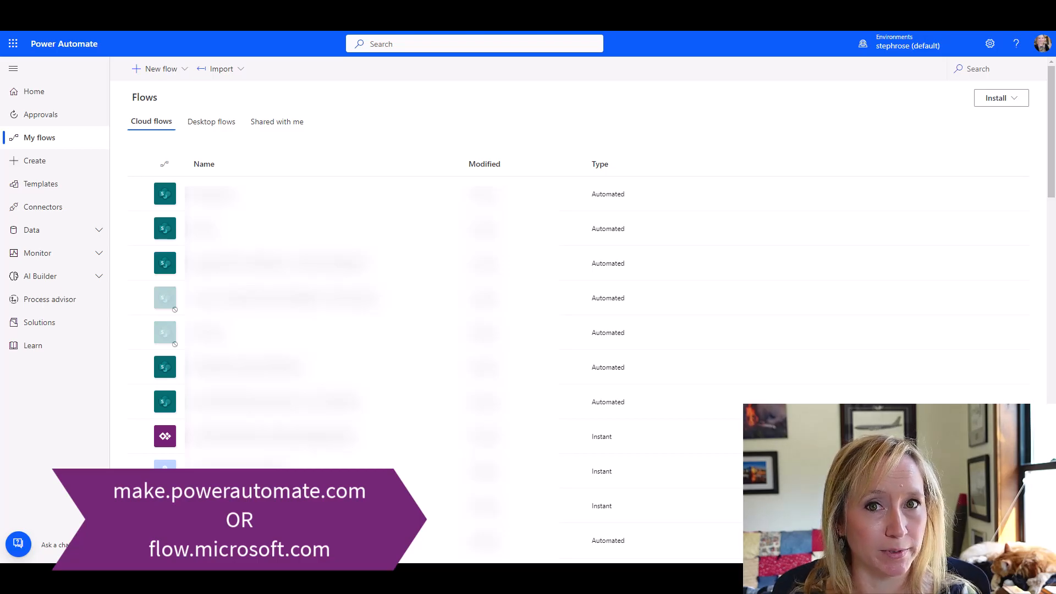
Step: Start a new automated cloud flow and name it Props Working
left_click(165, 70)
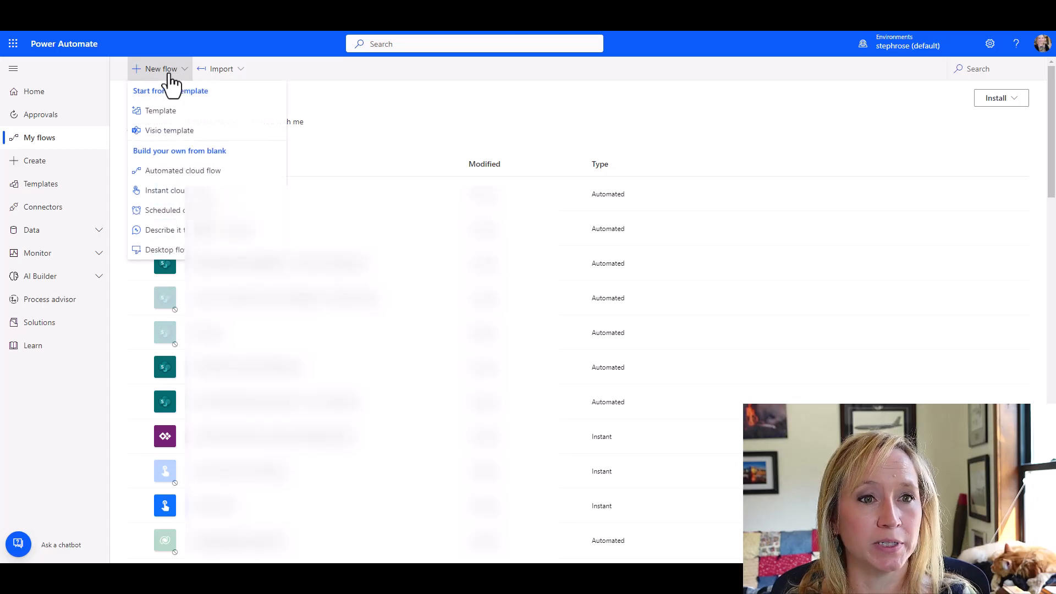
left_click(237, 171)
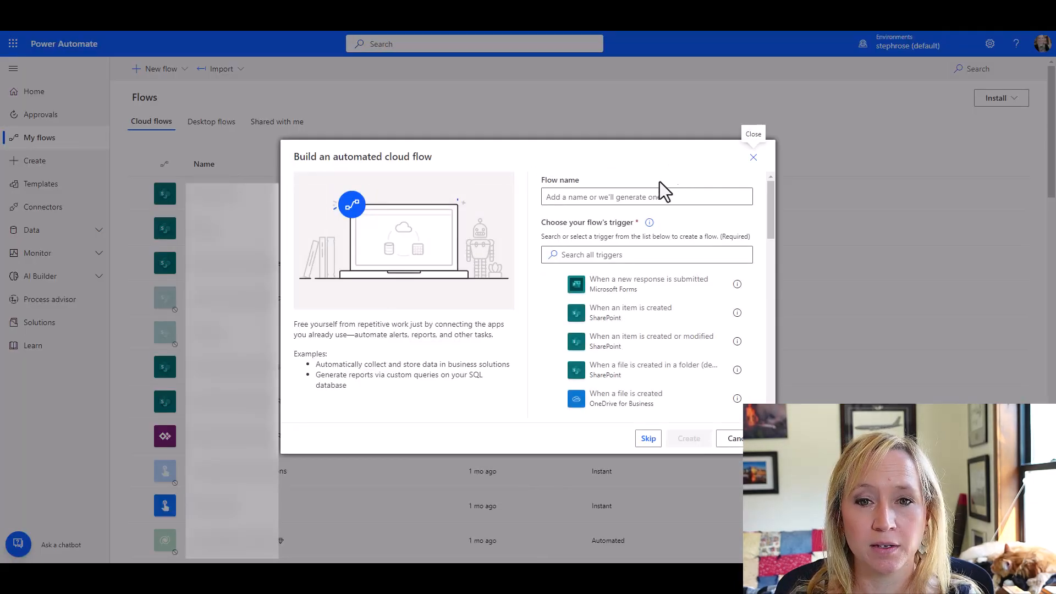
left_click(605, 198)
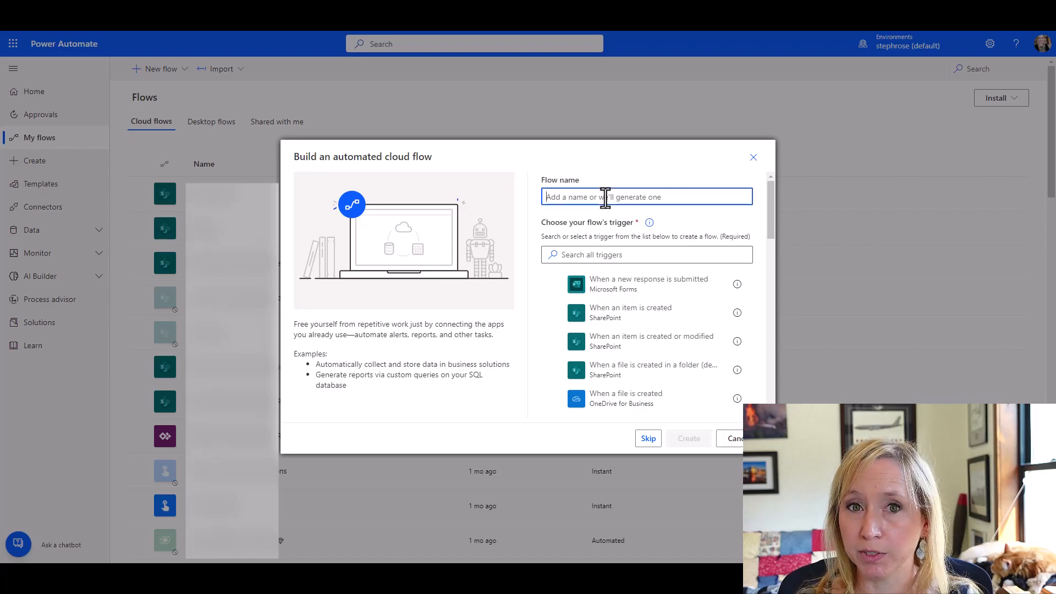
type("Props")
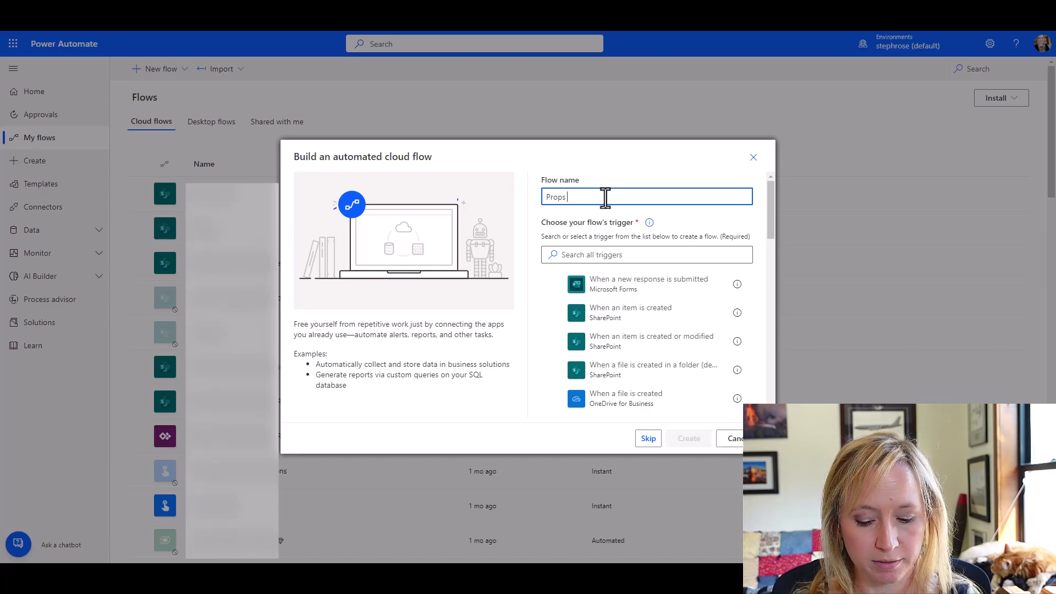
type(" Working")
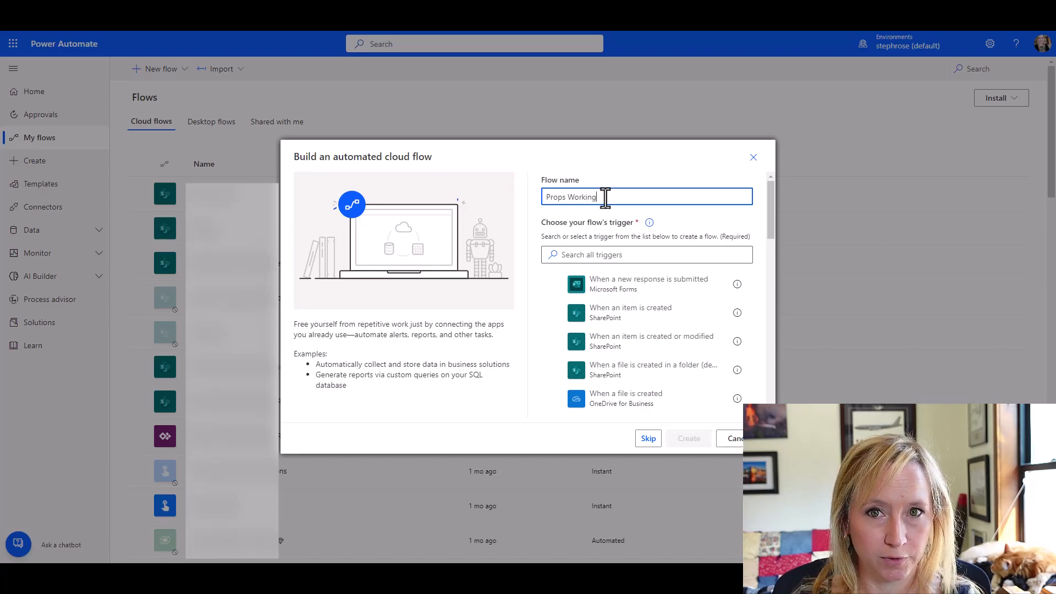
Step: Use SharePoint's When an item is created trigger for the flow, pointed at the Sky Ranch Aviation site's Props list
left_click(687, 319)
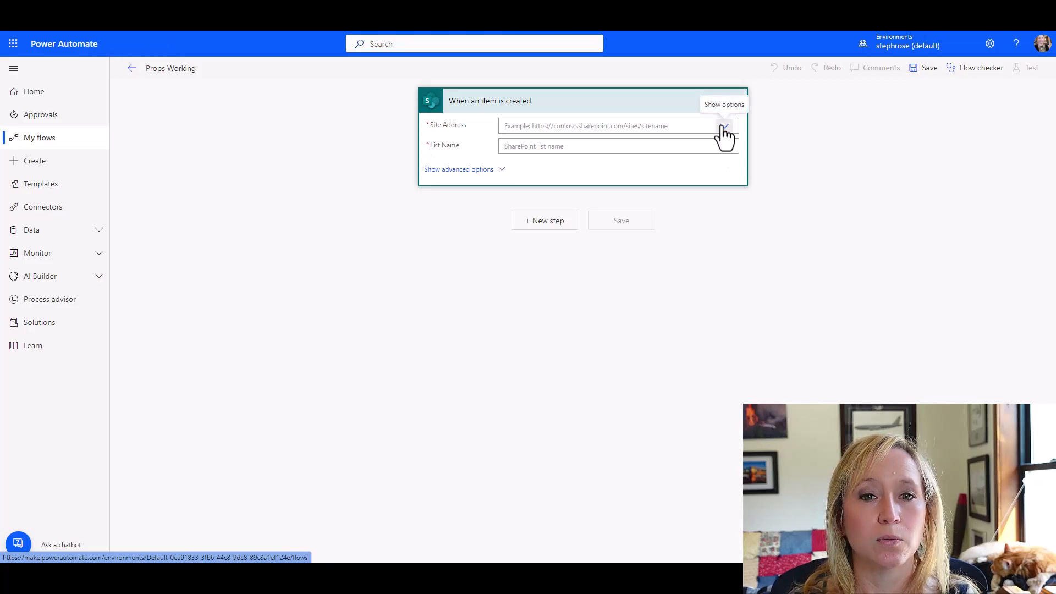
left_click(722, 128)
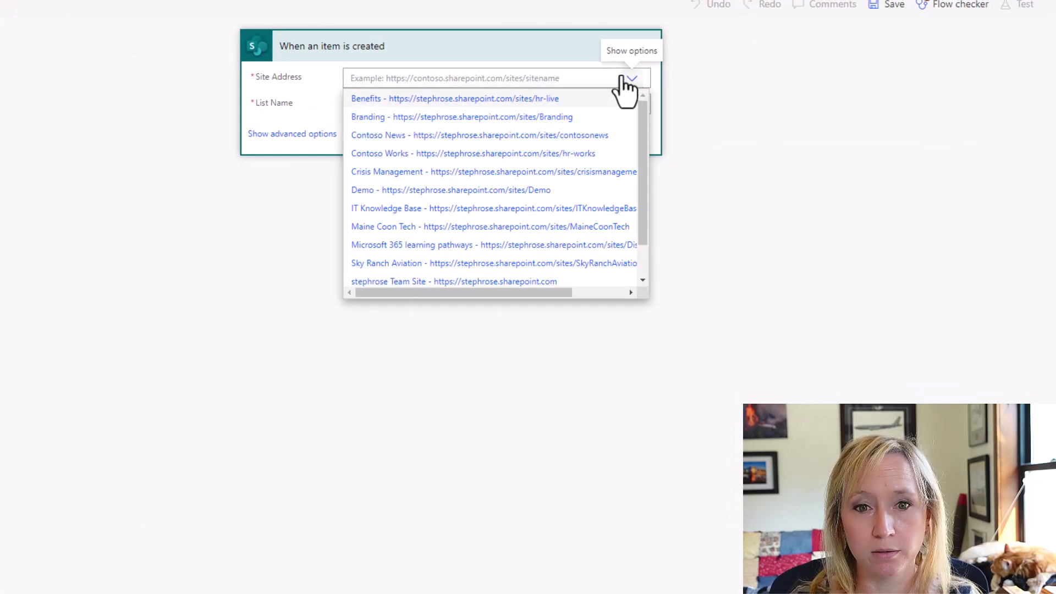
left_click(401, 265)
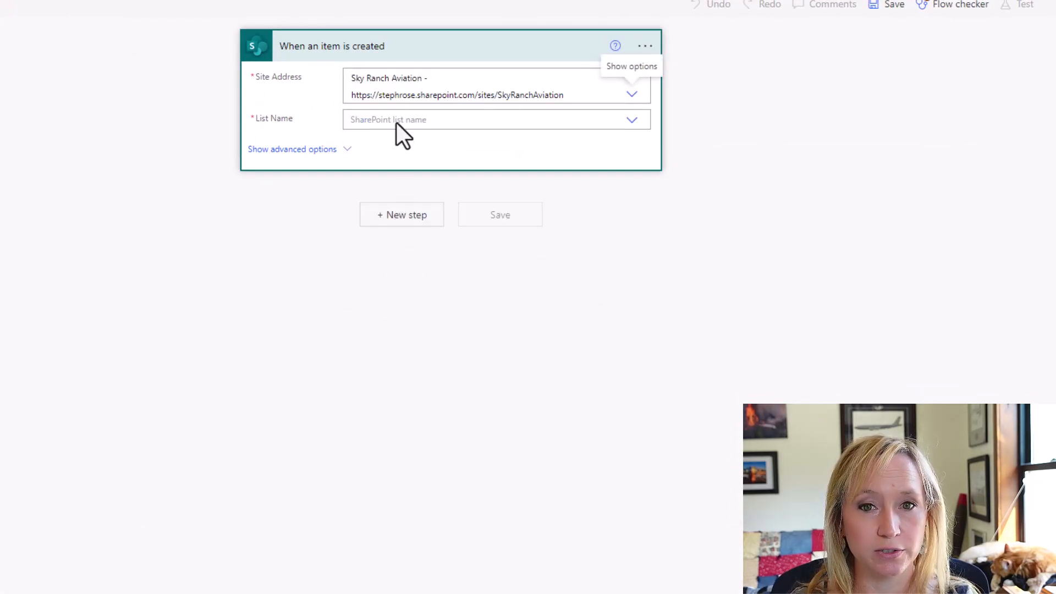
left_click(427, 116)
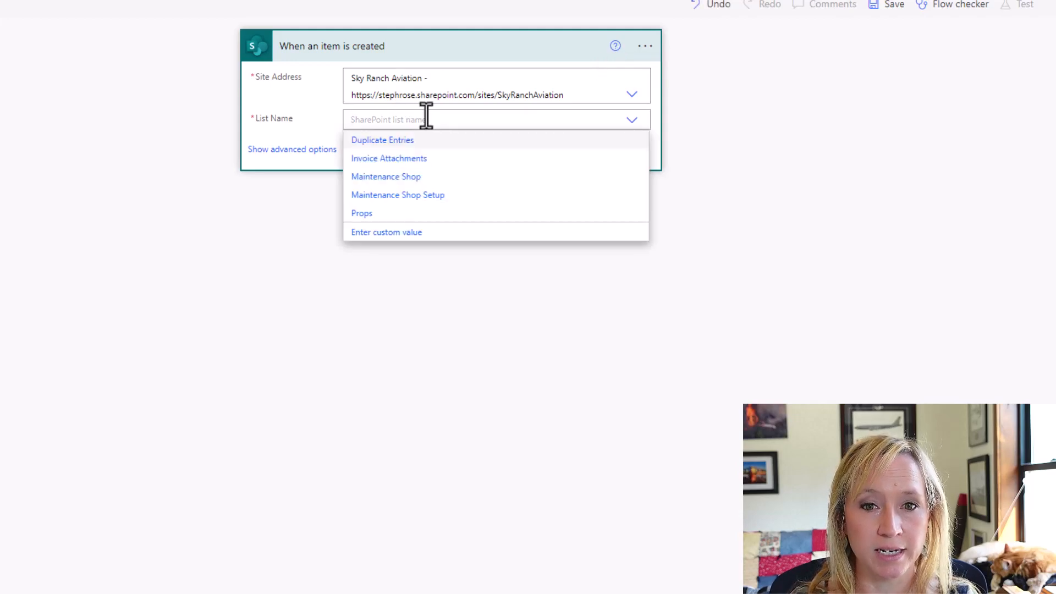
left_click(393, 216)
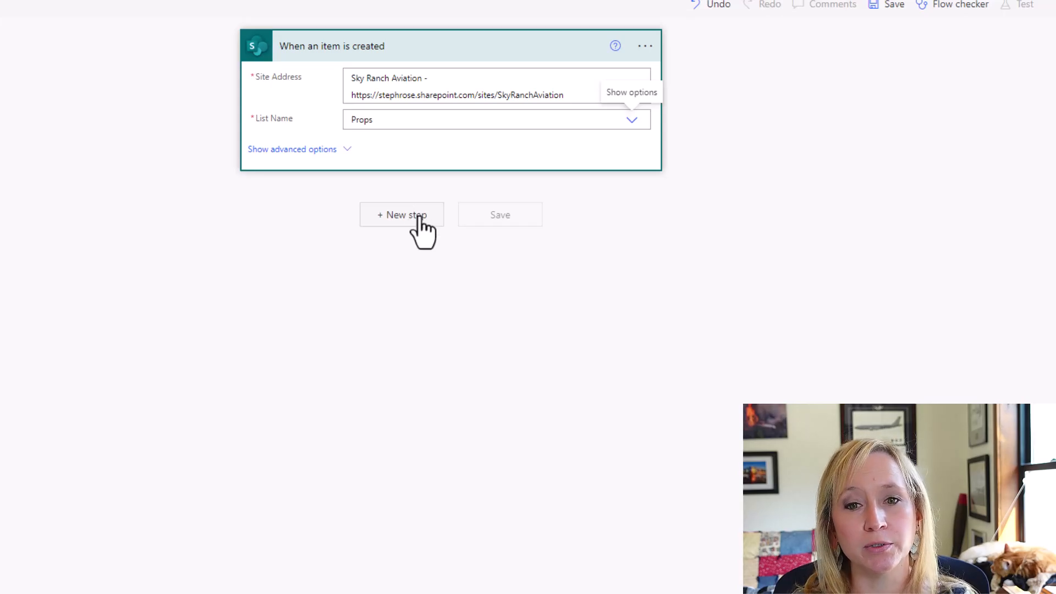
Step: Add an Office 365 Outlook Send an email (V2) action after the trigger
left_click(419, 217)
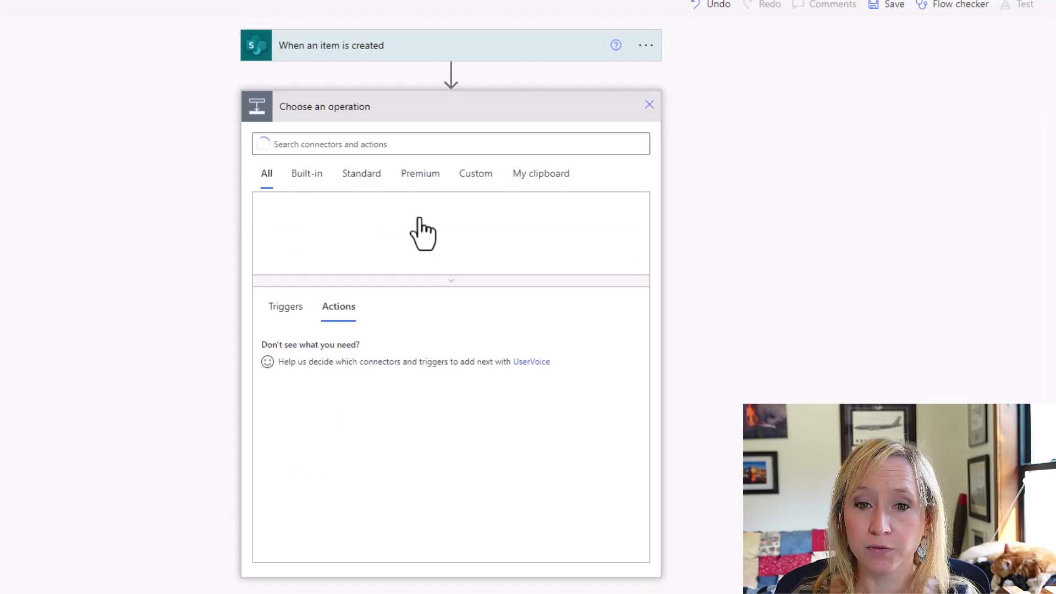
type("sen")
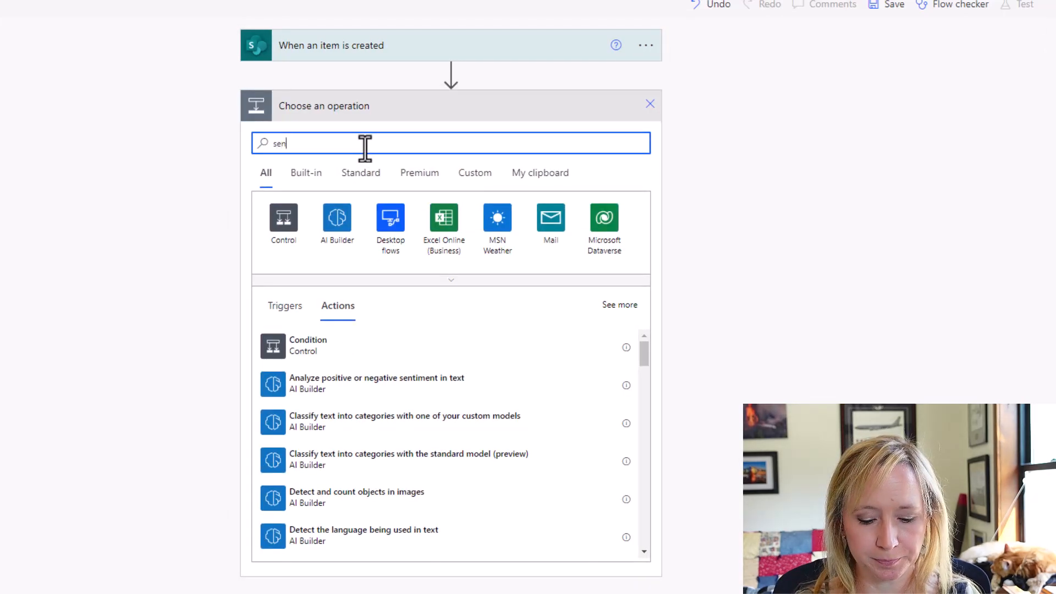
type("d an")
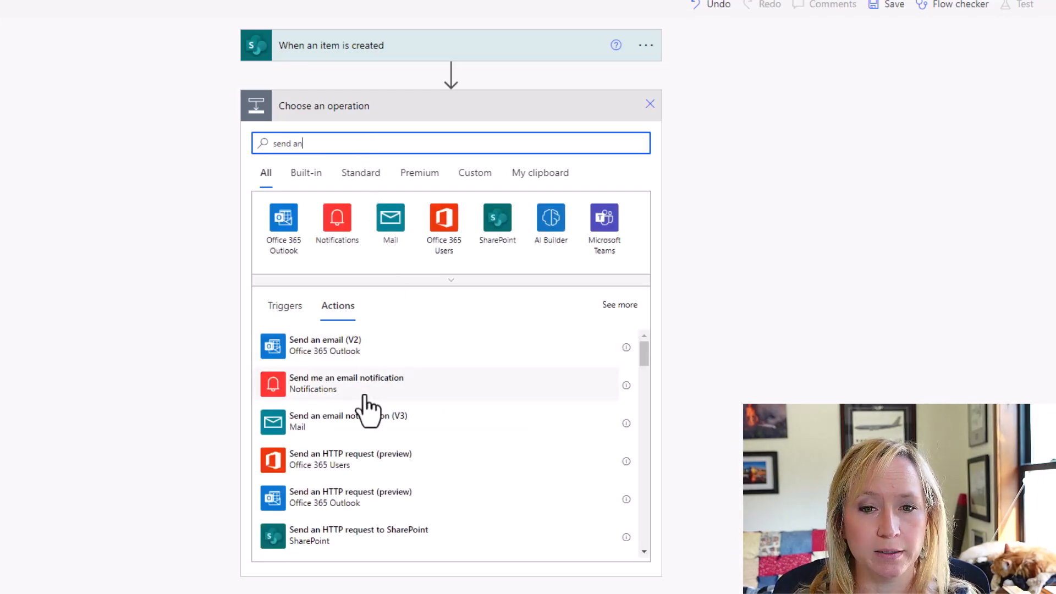
left_click(384, 348)
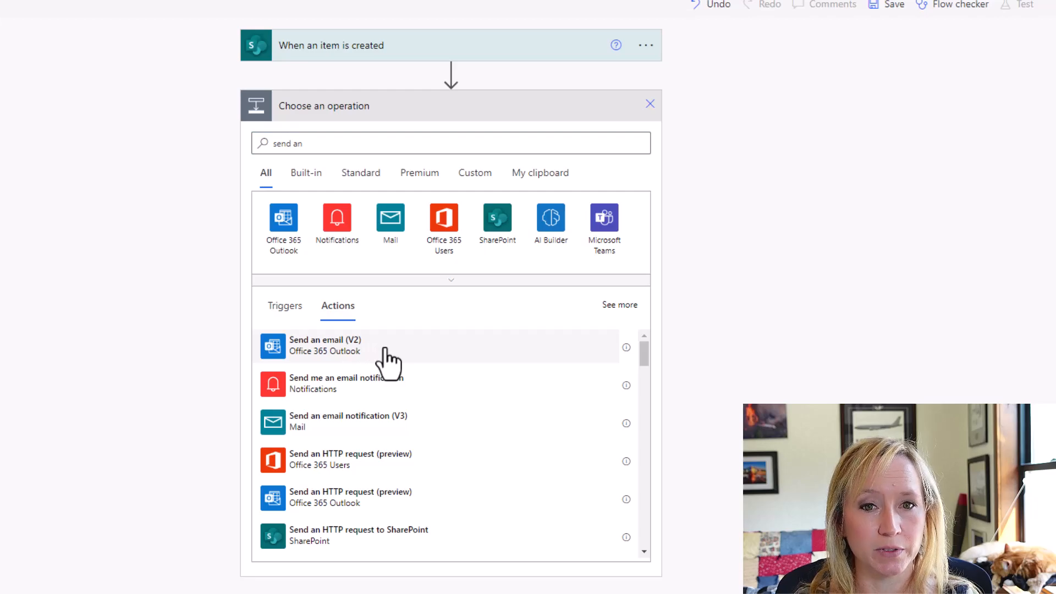
Step: Address the email to the Created By Email dynamic value and set its subject to "Props Received!"
left_click(462, 149)
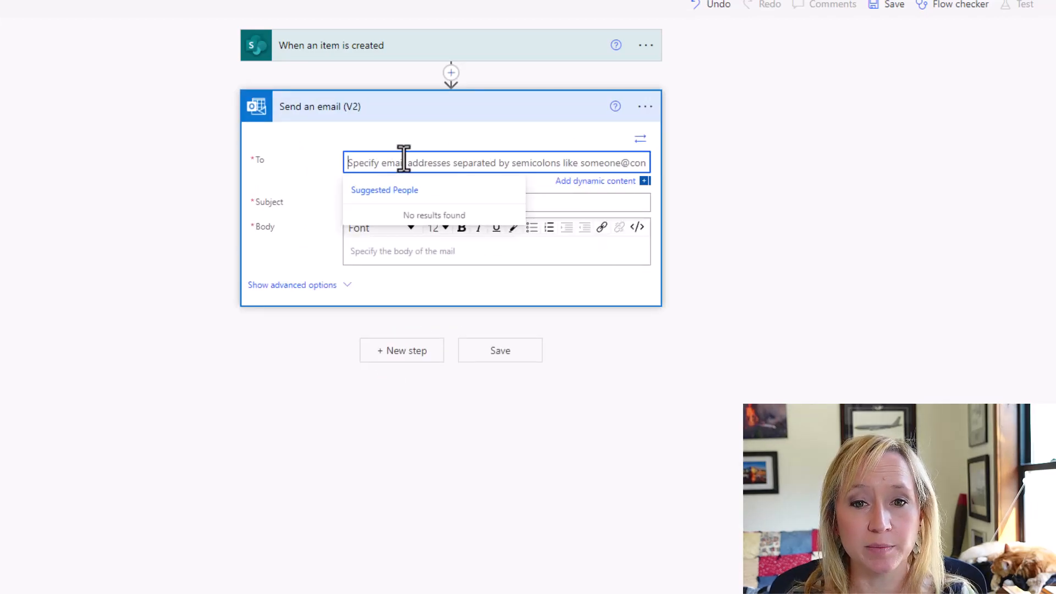
left_click(609, 182)
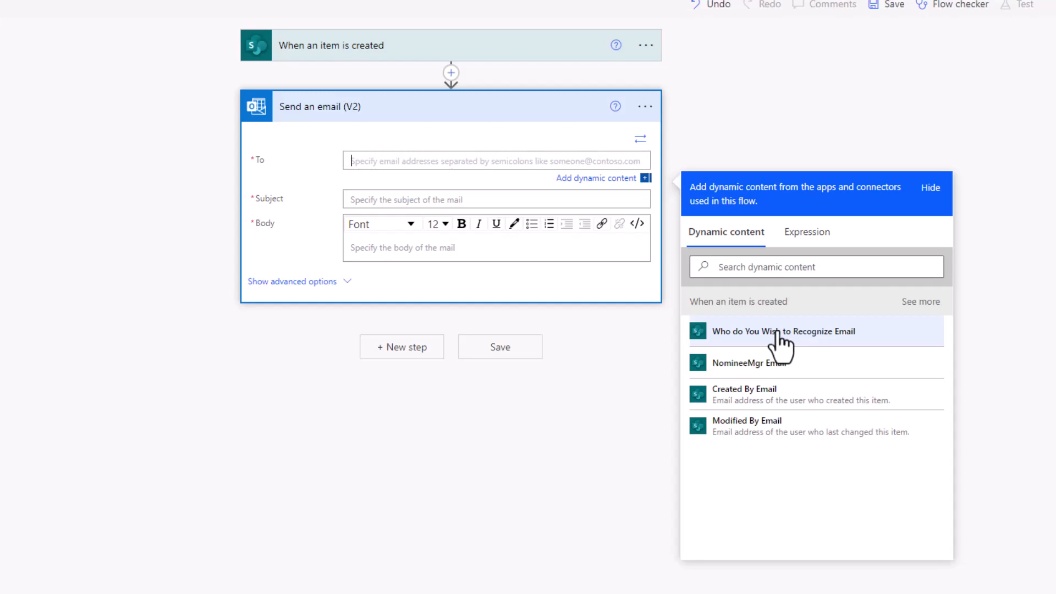
left_click(760, 389)
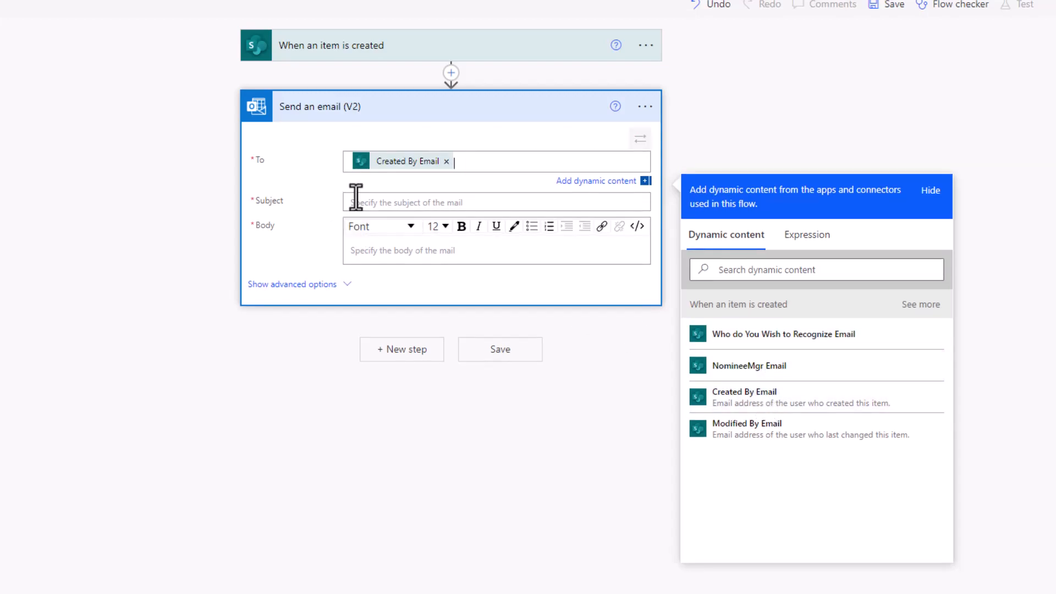
left_click(378, 201)
type("Props")
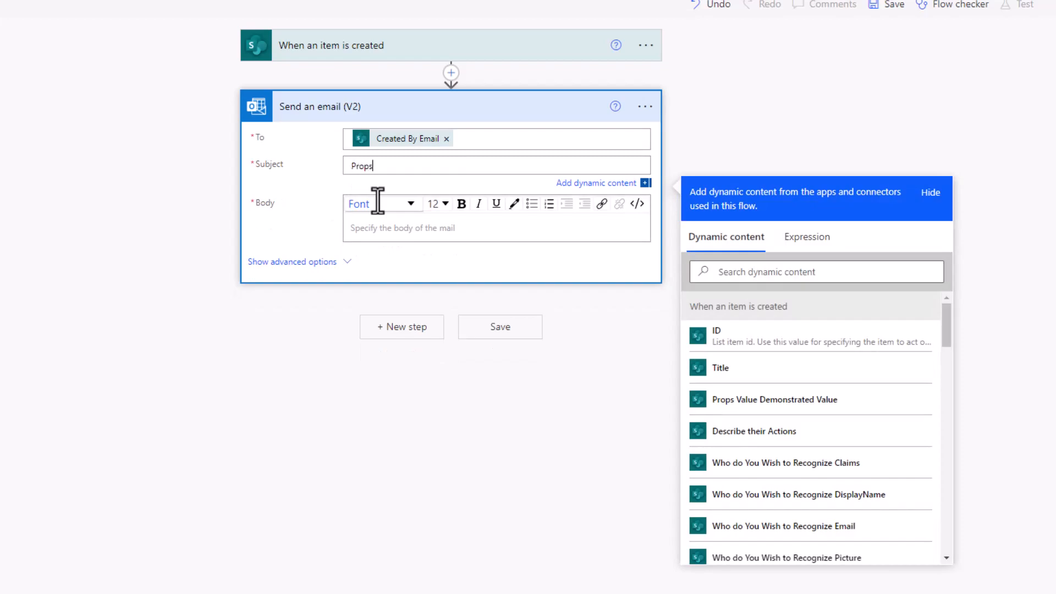
type(" Received!")
Step: Begin the email body with "Hello" followed by the Created By DisplayName dynamic value
left_click(396, 226)
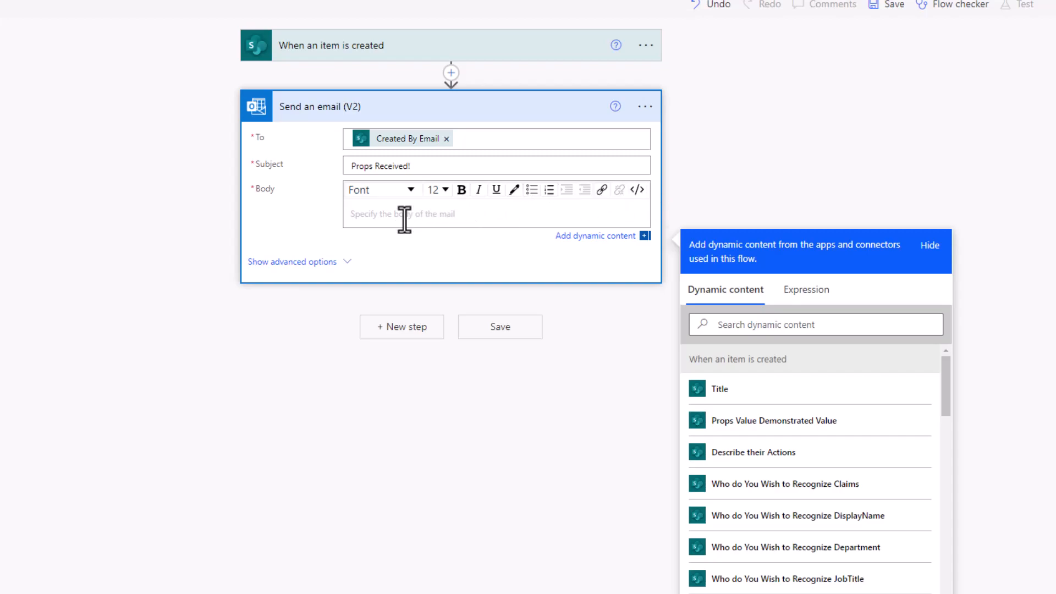
type("Hello")
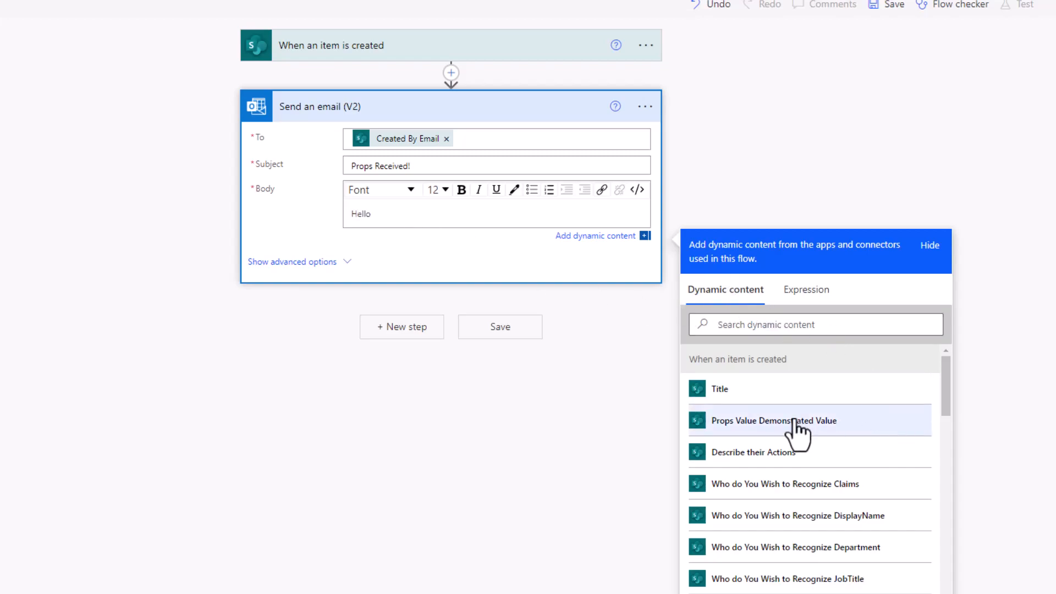
left_click(767, 325)
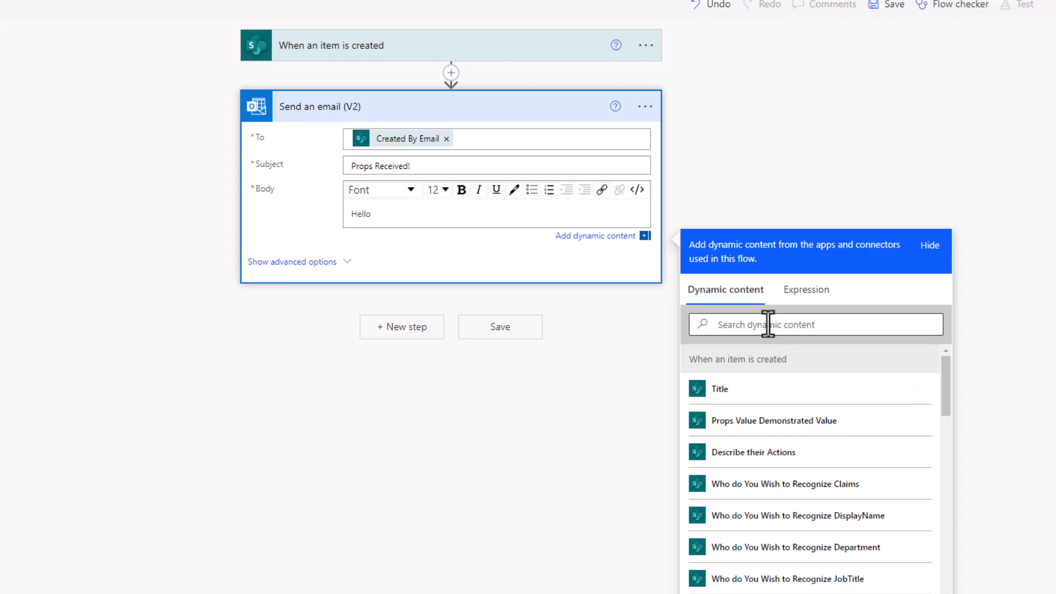
type("c")
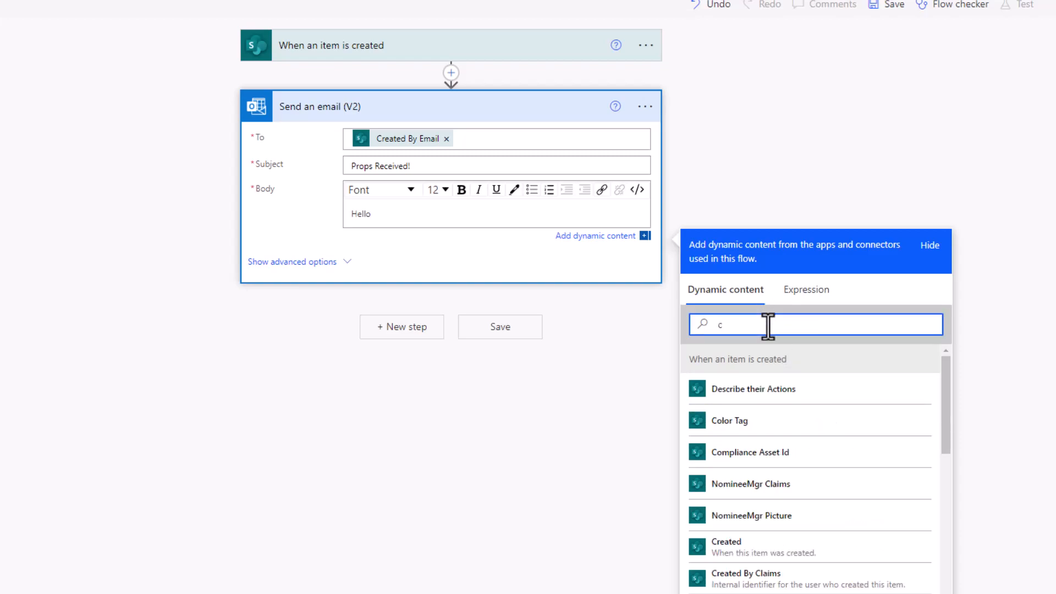
type("rea")
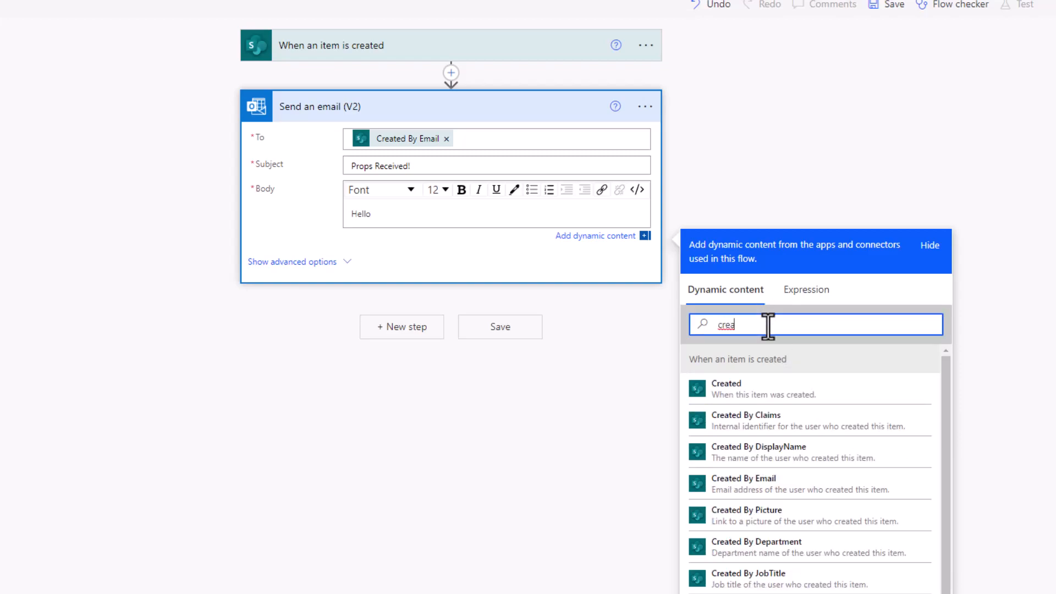
left_click(824, 459)
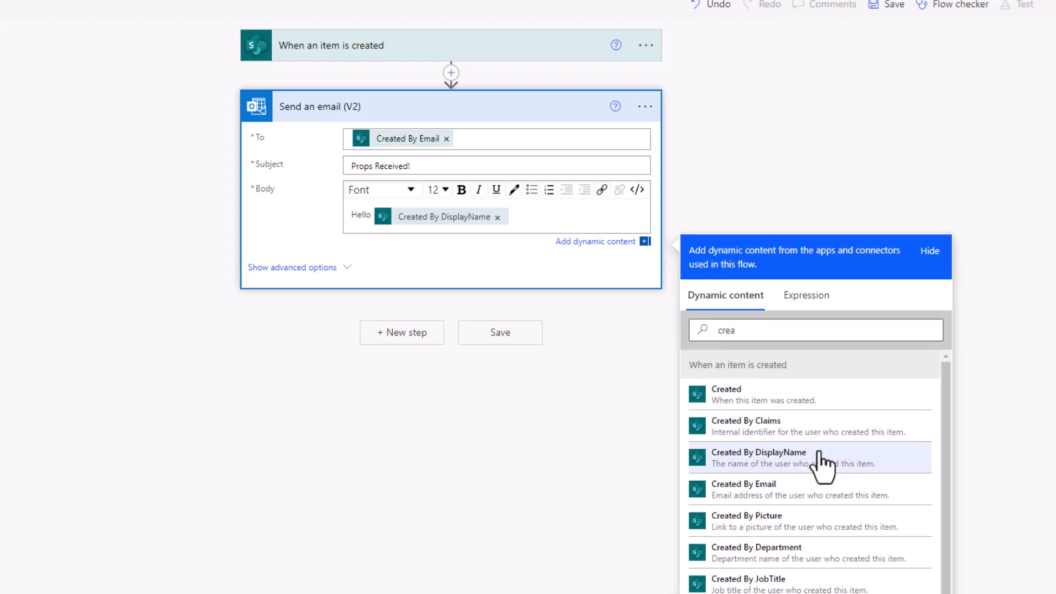
Step: Add the line "Thank you for taking the time to submit a Props to recognize" followed by Who do You Wish to Recognize DisplayName
key("Return")
type("Thank you for tak")
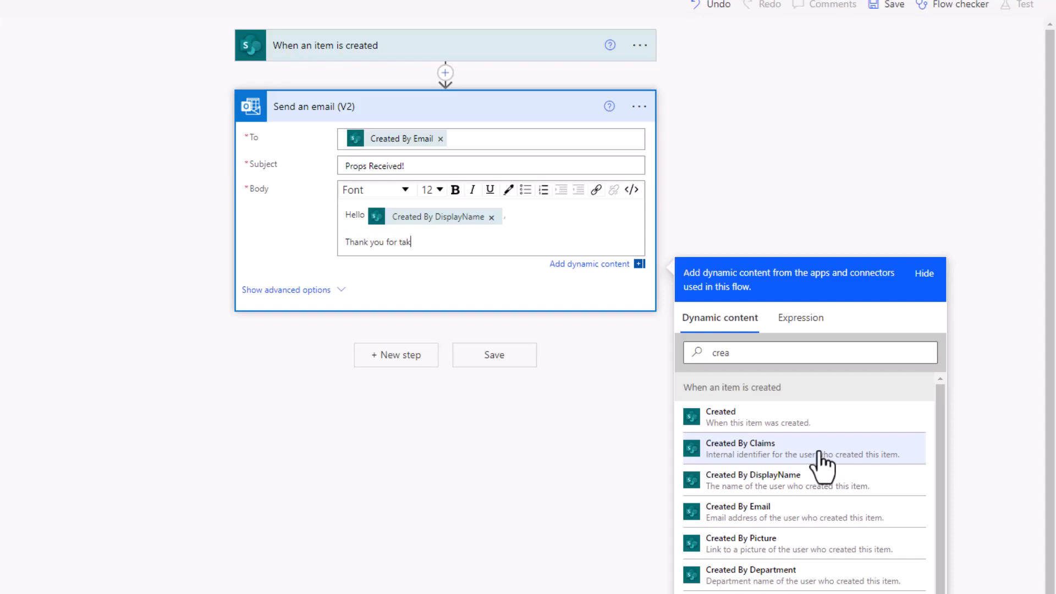
type("ing the time to submit a Props to recognize")
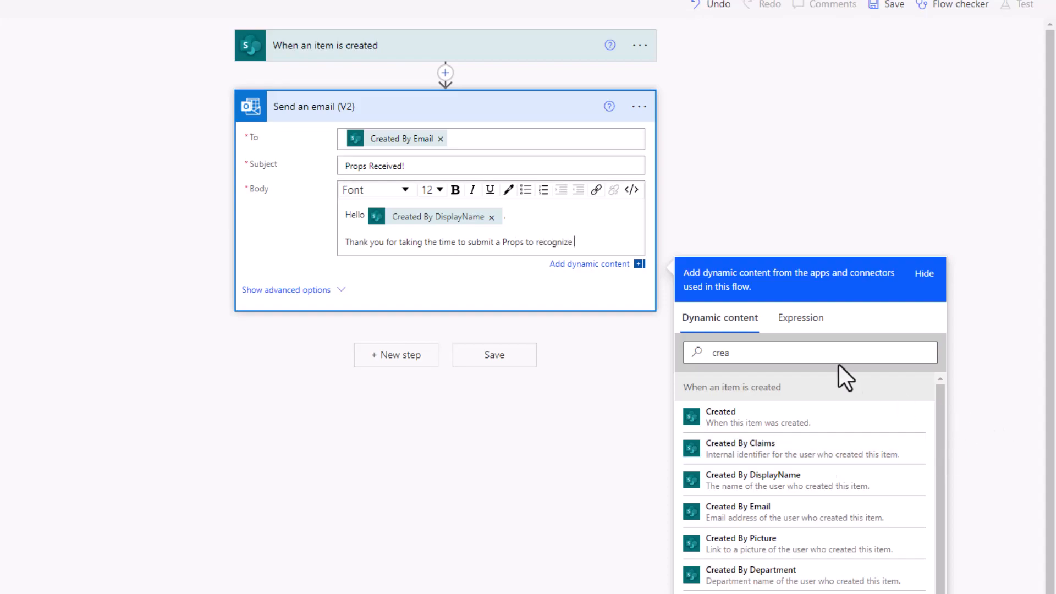
double_click(763, 353)
type("who")
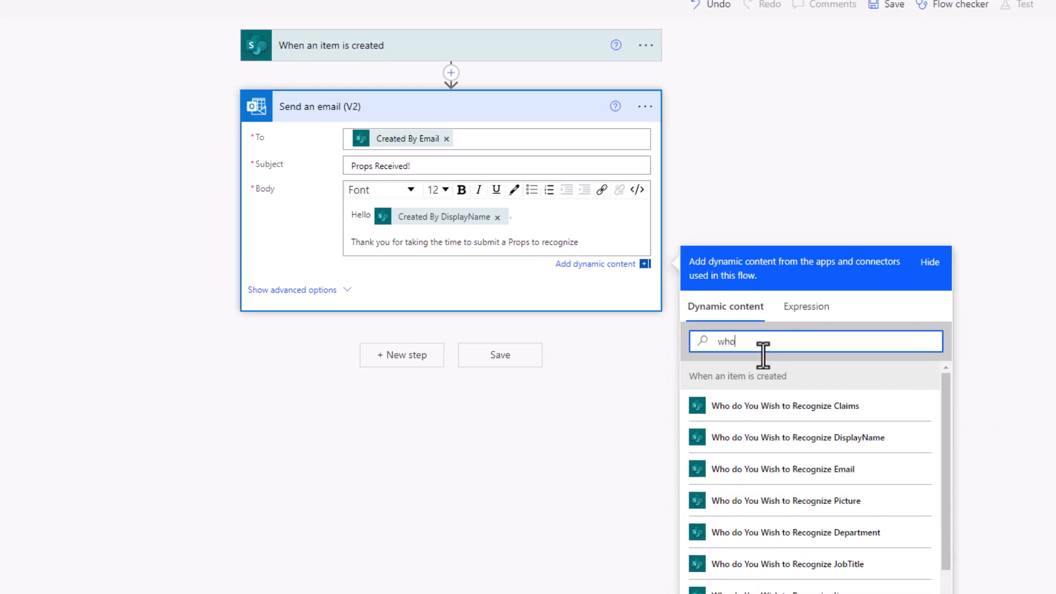
left_click(864, 441)
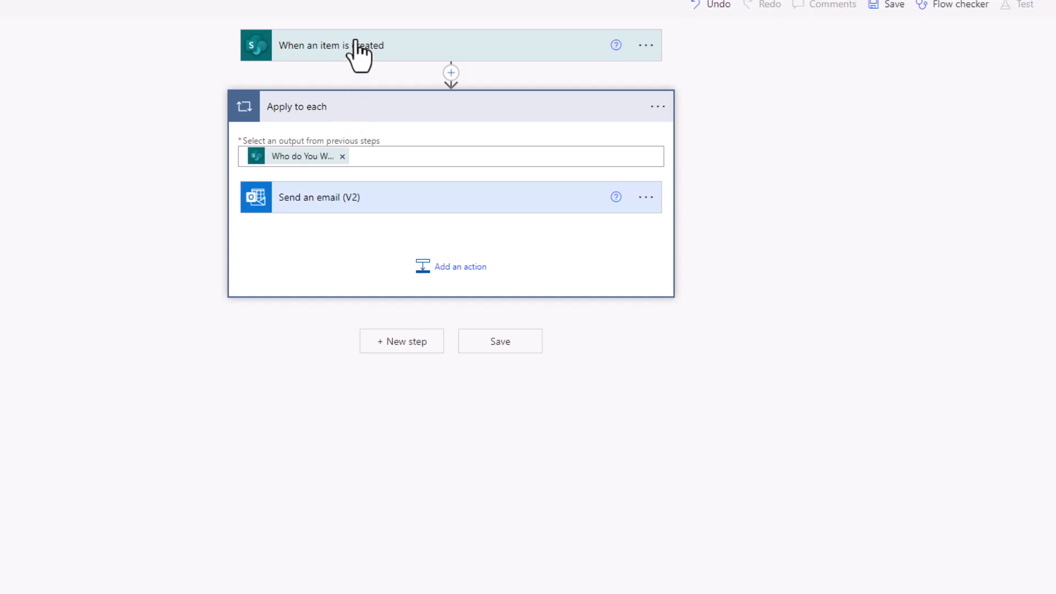
Step: Reopen the email action inside the loop and append Who do You Wish to Recognize Email in parentheses, followed by "for"
mouse_move(297, 157)
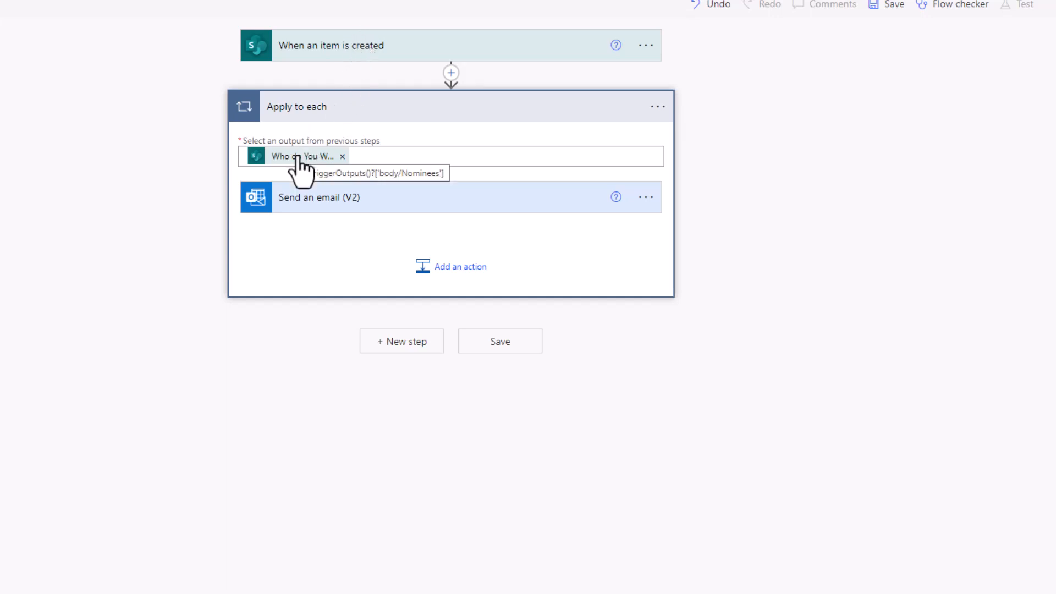
left_click(449, 208)
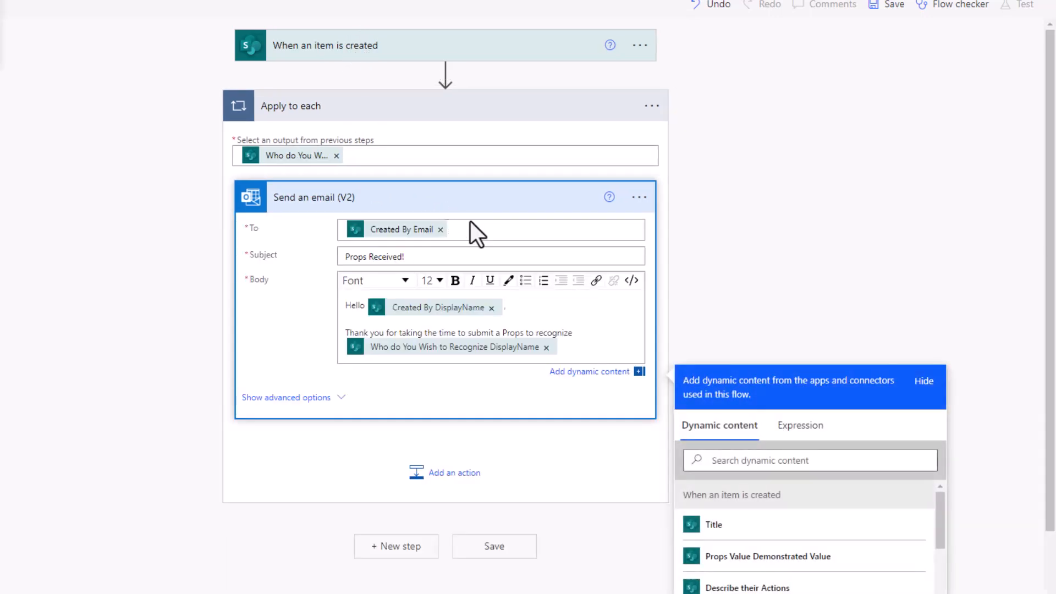
left_click(614, 346)
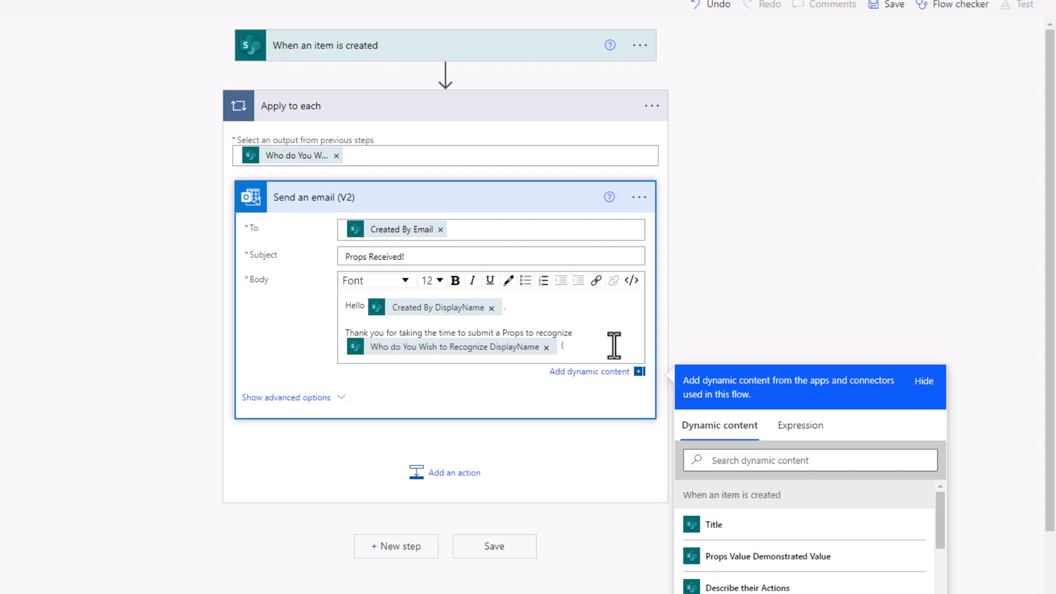
left_click(766, 467)
type("who")
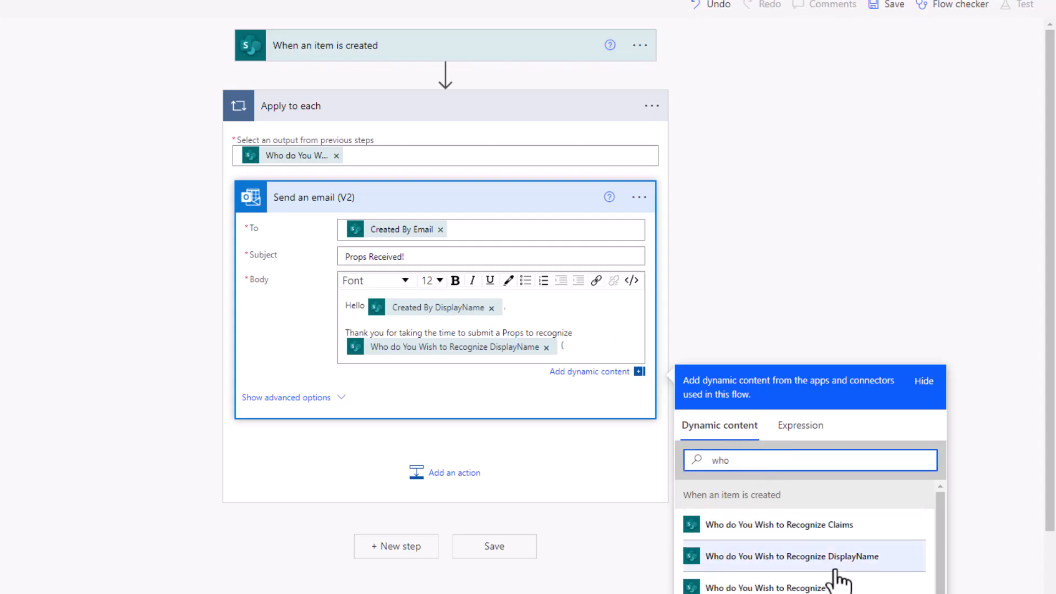
left_click(833, 587)
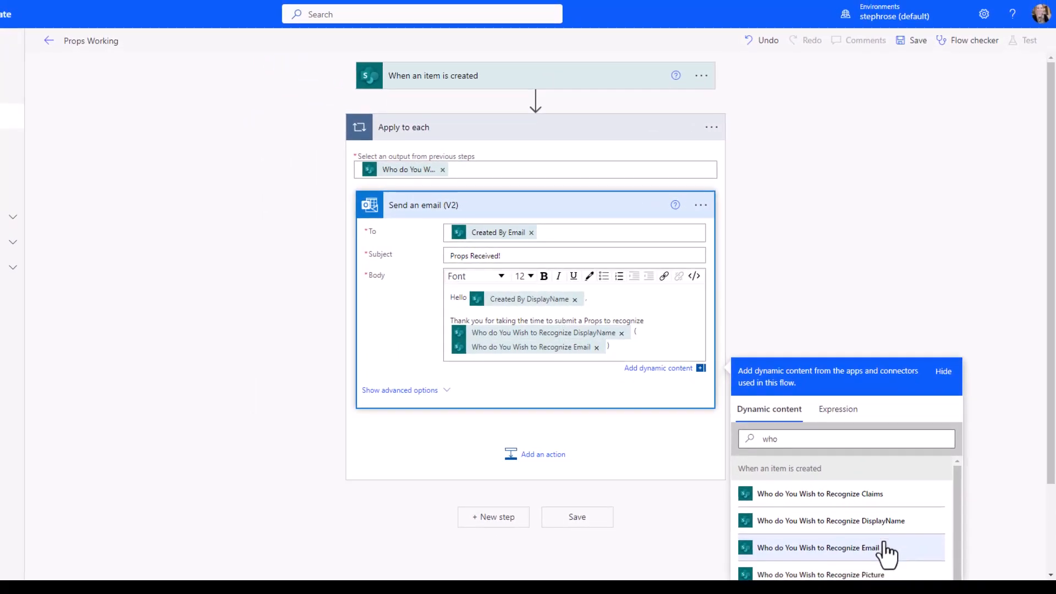
type(") for")
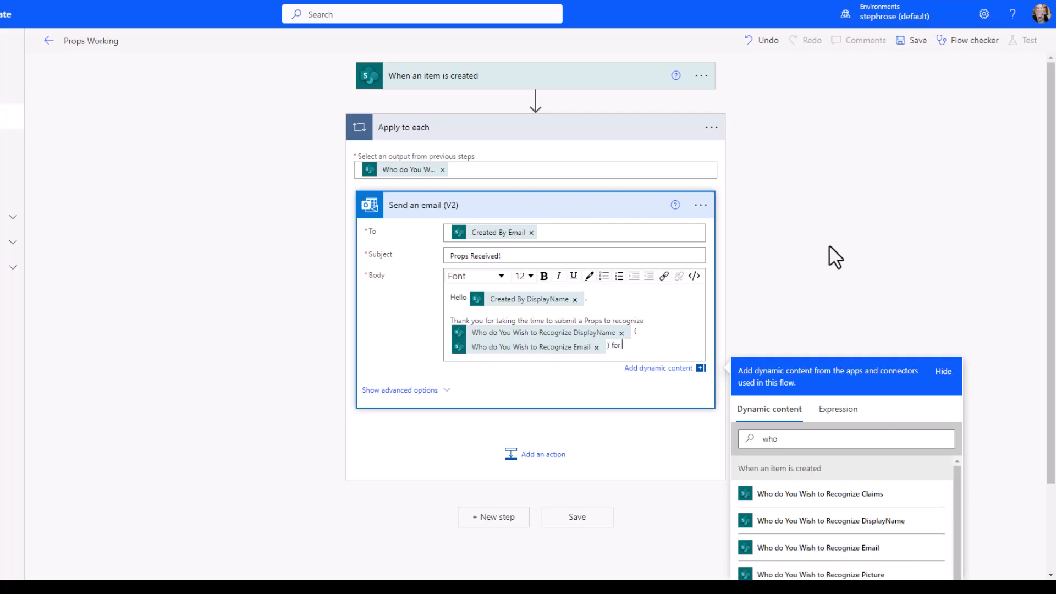
Step: Switch to Outlook and open the newest Props Received! message to examine how its thank-you sentence ends
left_click(831, 277)
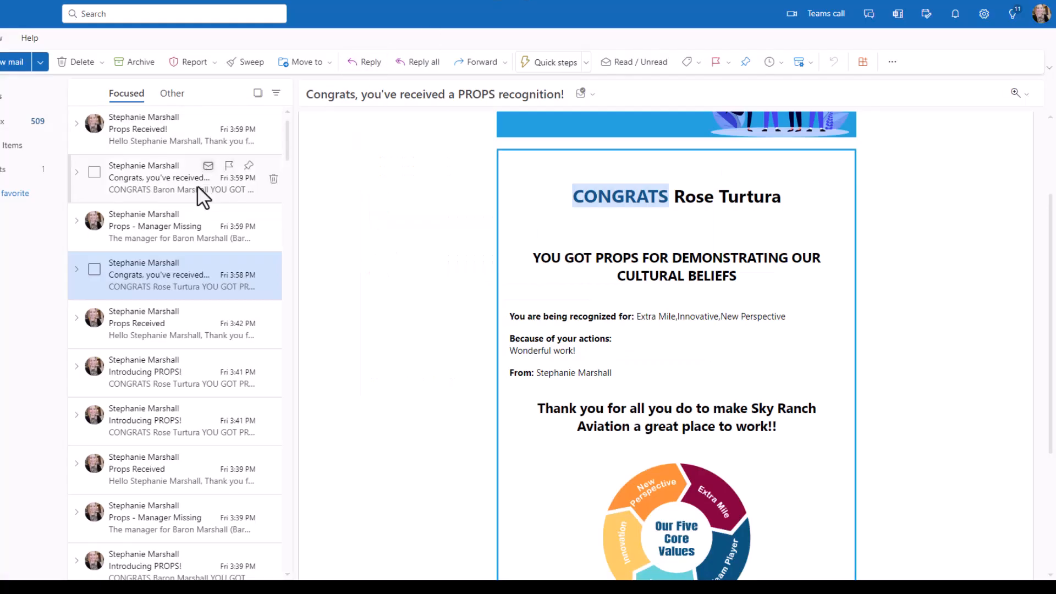
left_click(170, 136)
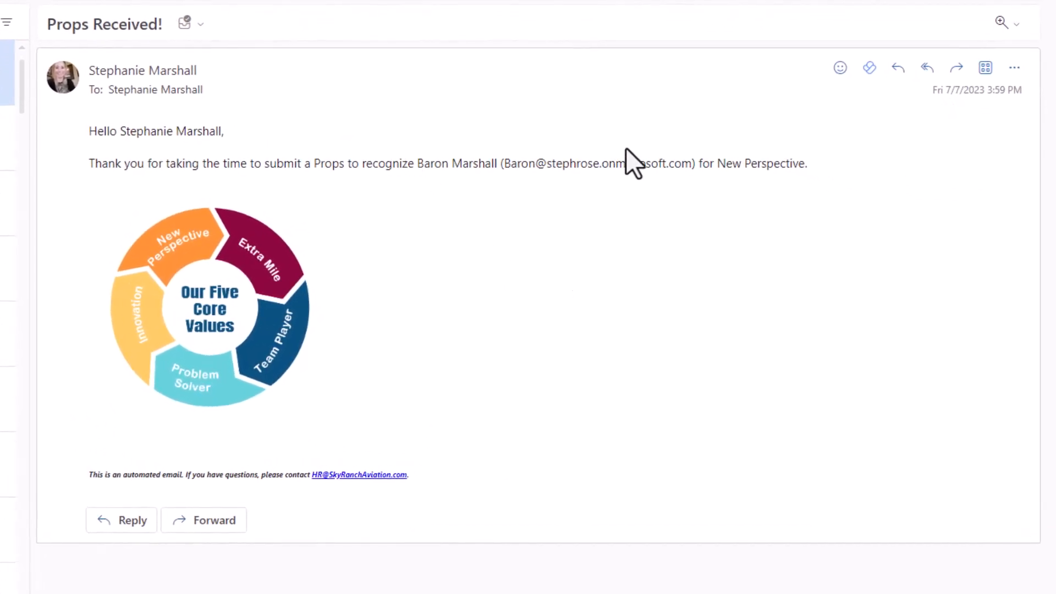
left_click_drag(716, 164, 804, 169)
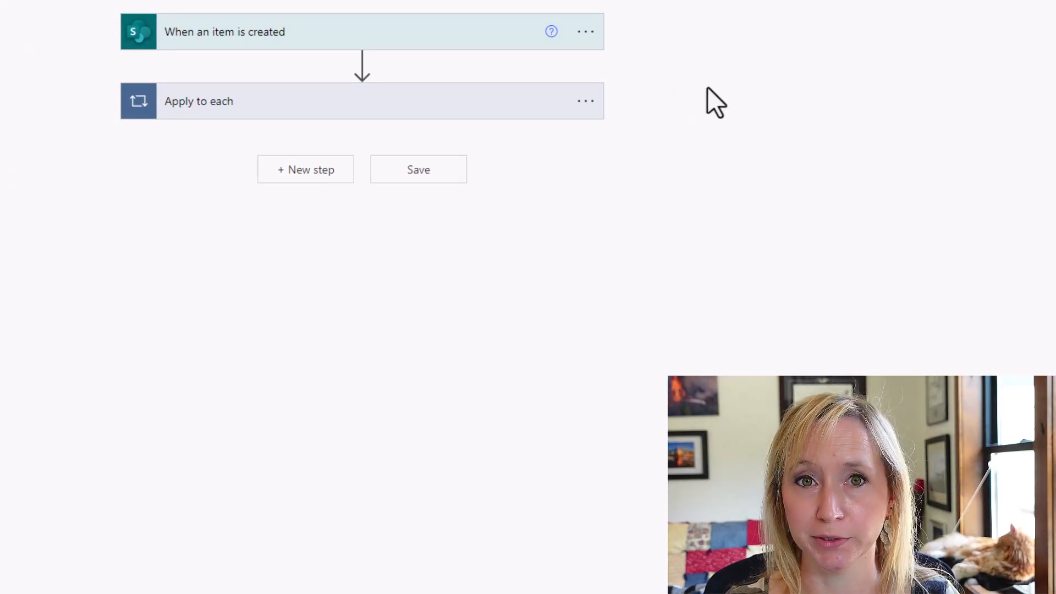
Step: Insert an Initialize variable action between the When an item is created trigger and the Apply to each loop
left_click(362, 63)
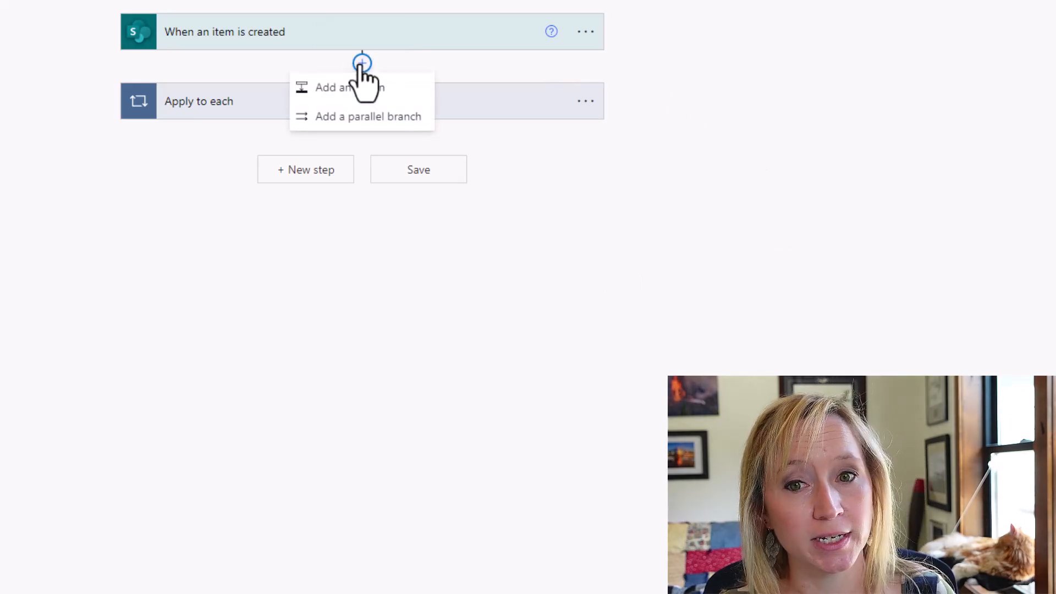
left_click(377, 91)
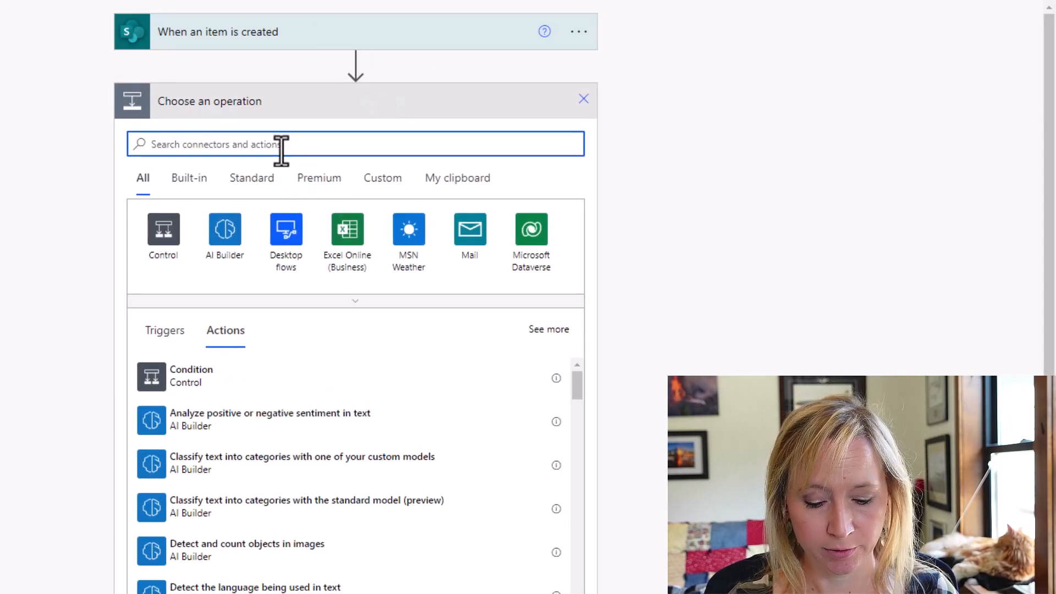
type("variable")
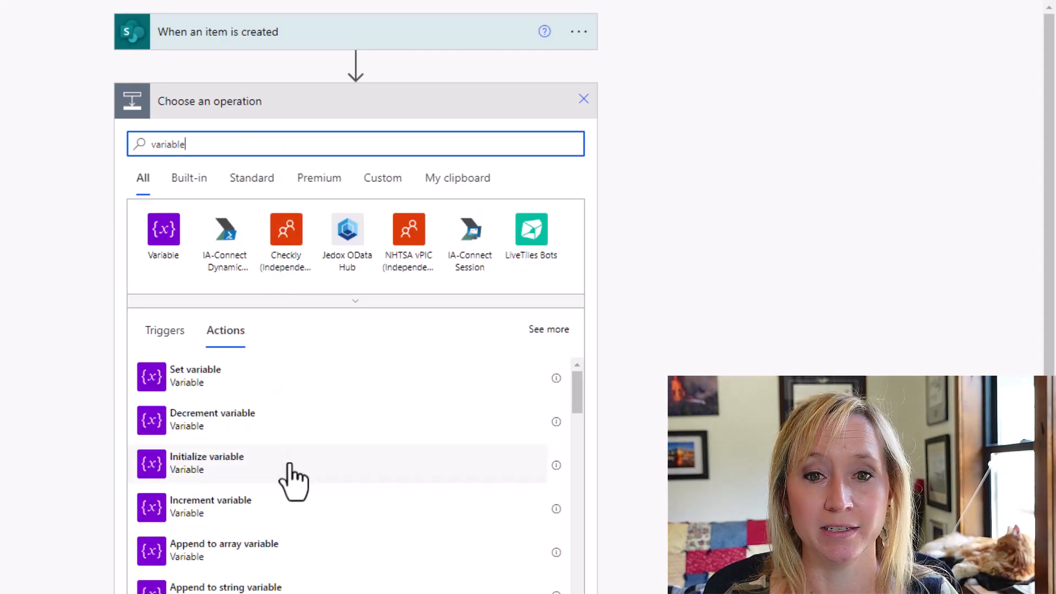
left_click(290, 465)
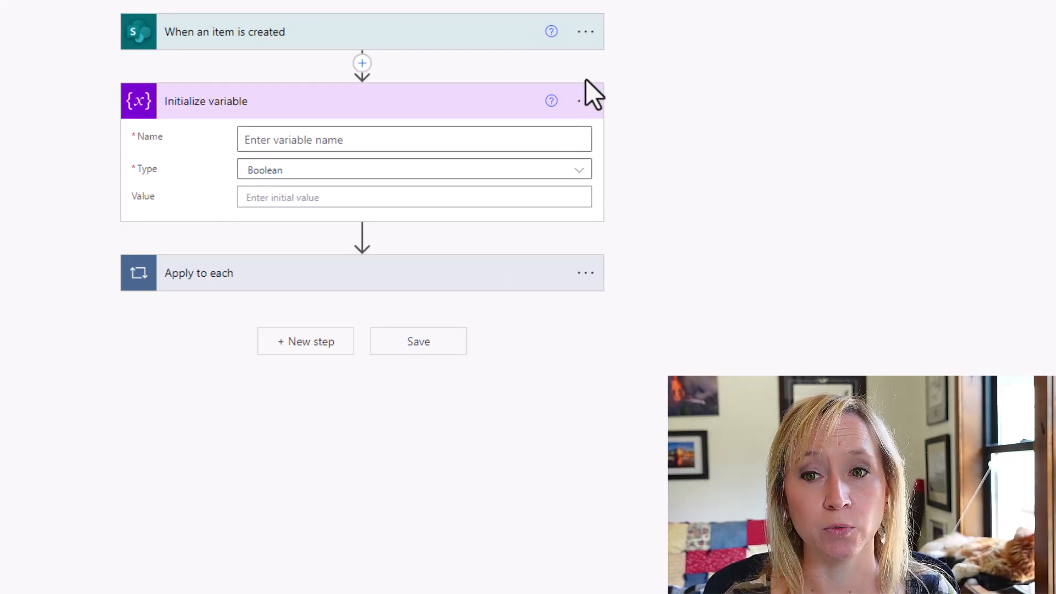
Step: Rename the Initialize variable action as "Initialize variable varPropsName"
left_click(587, 102)
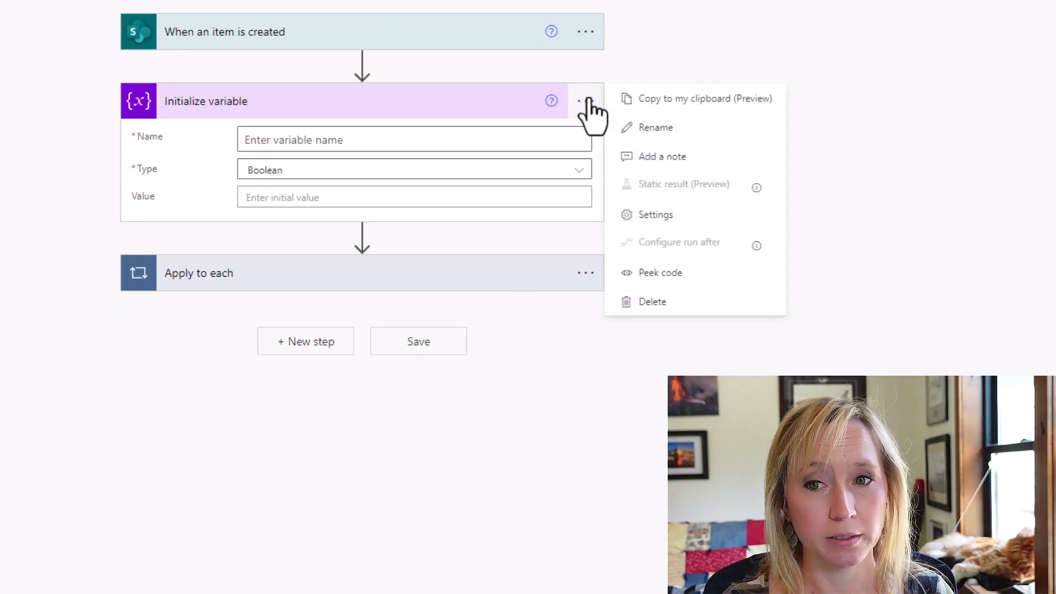
left_click(680, 132)
left_click(333, 102)
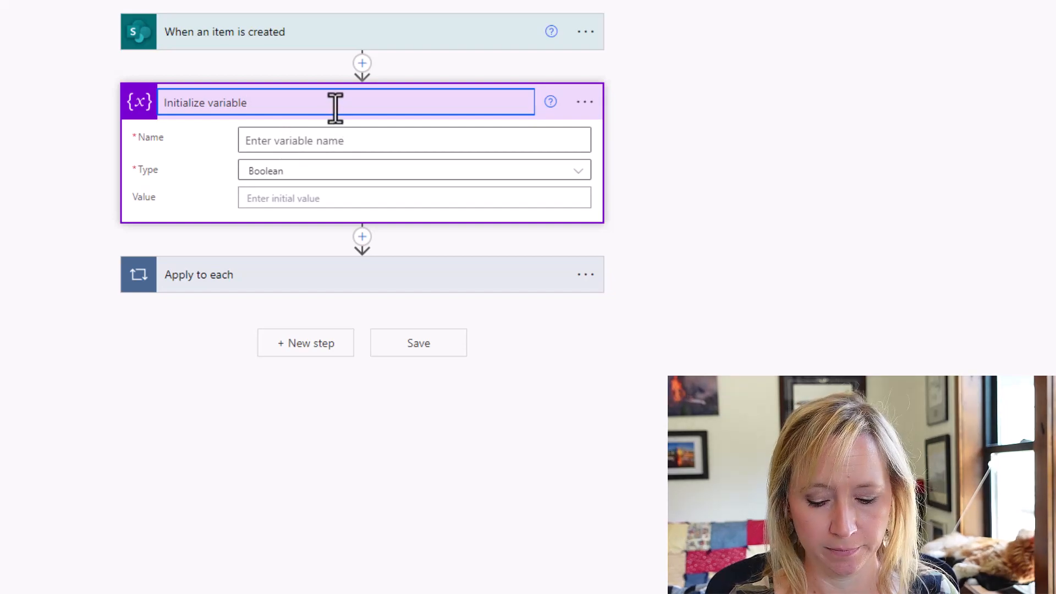
type("va")
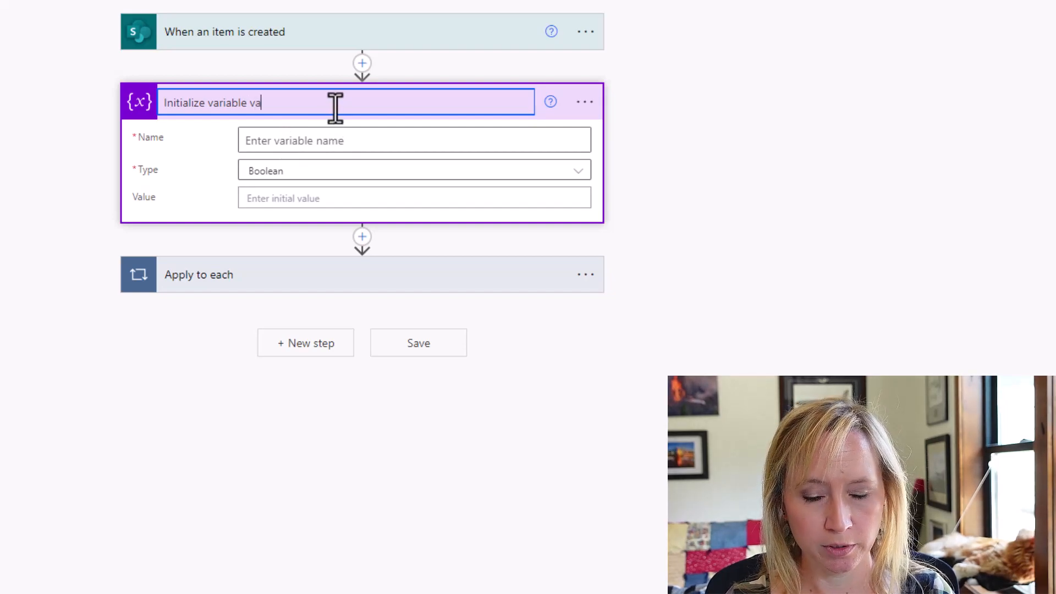
type("rProps")
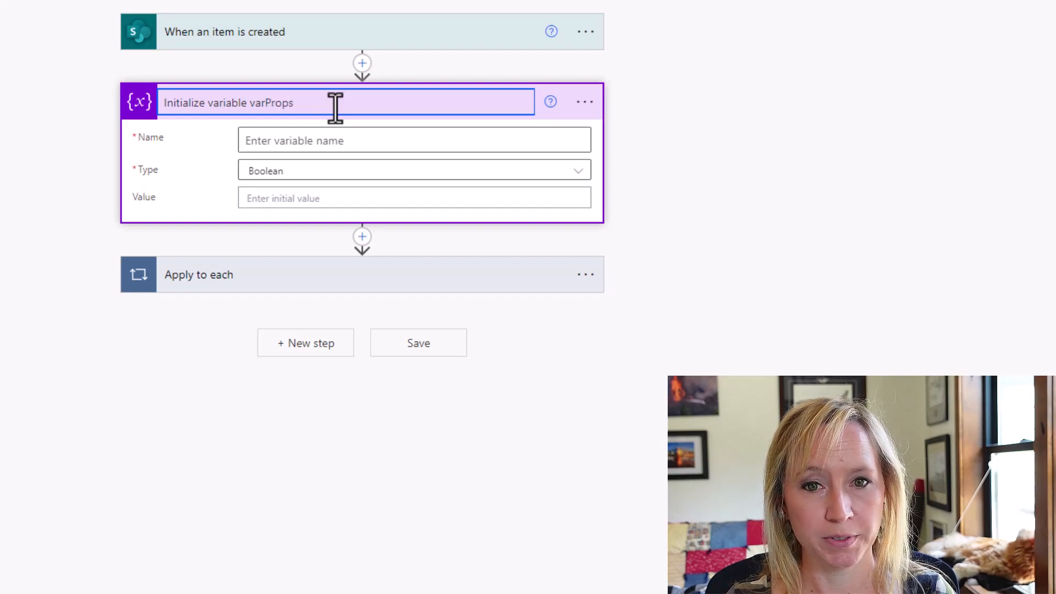
type("Name")
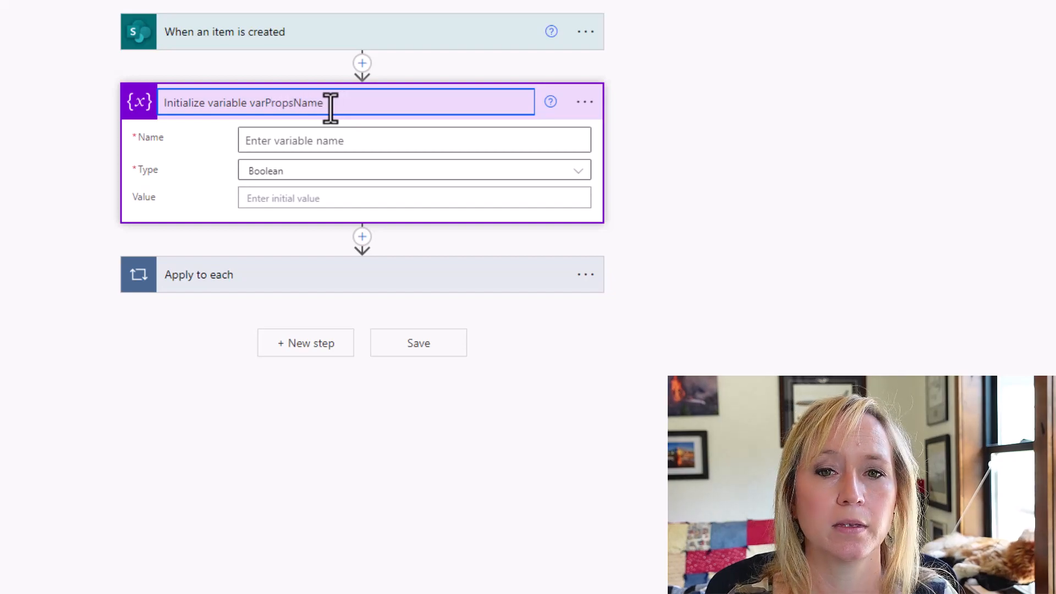
Step: Name the variable varPropsName, copied from the action's title, and set its type to String
double_click(293, 103)
key("ctrl+c")
left_click(304, 144)
key("ctrl+v")
left_click(306, 170)
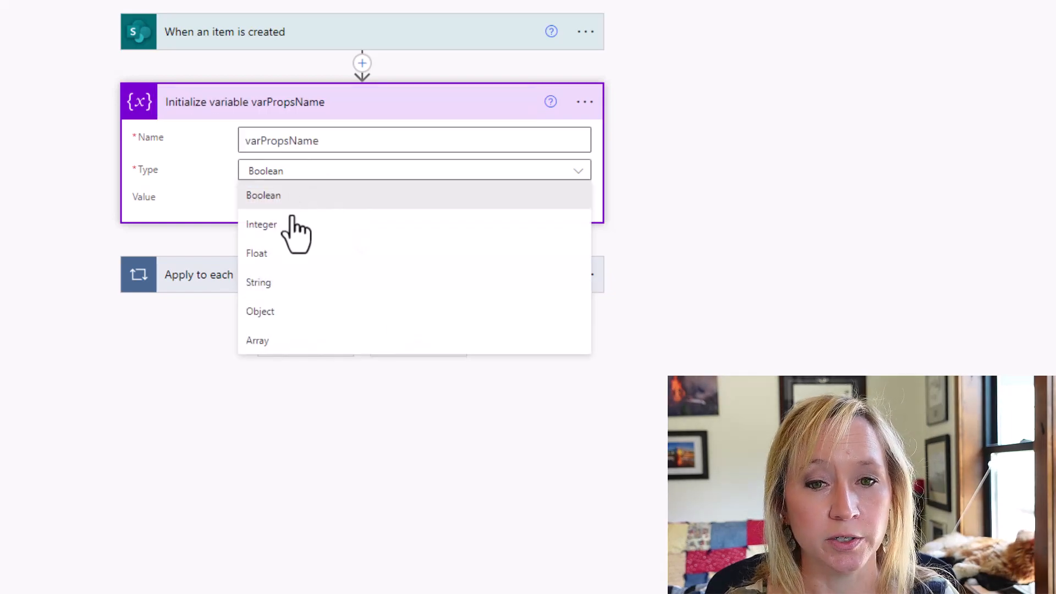
left_click(277, 281)
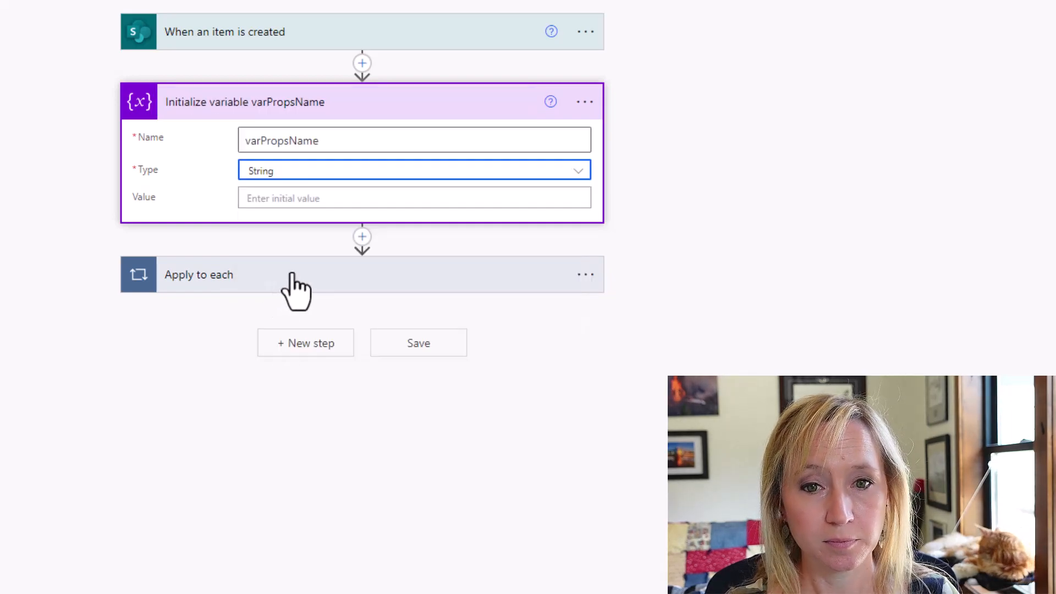
Step: Insert an Append to string variable action between the variable initialization and the Apply to each loop
left_click(329, 281)
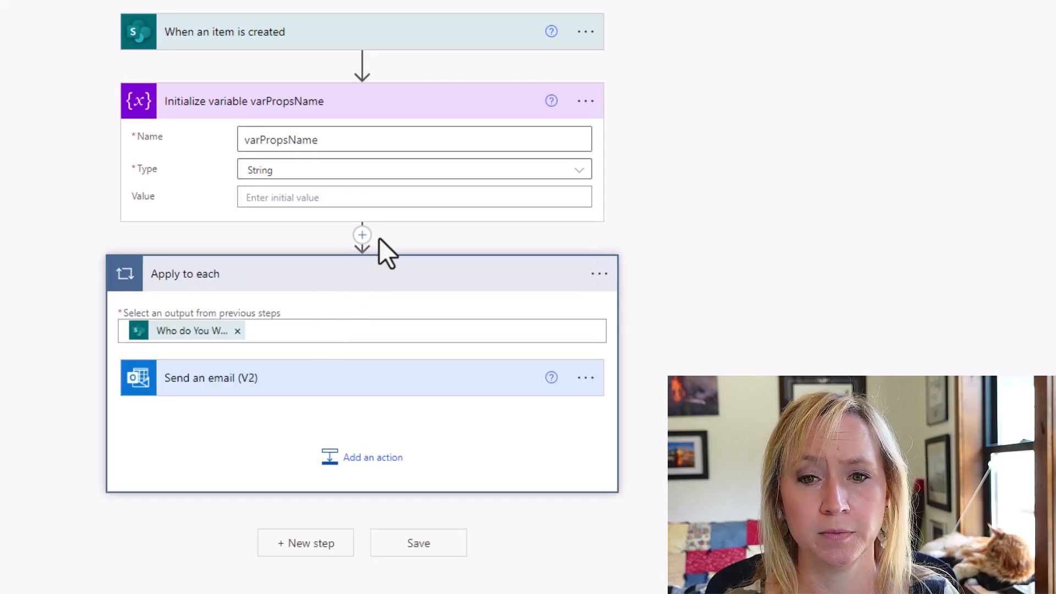
left_click(363, 235)
left_click(358, 260)
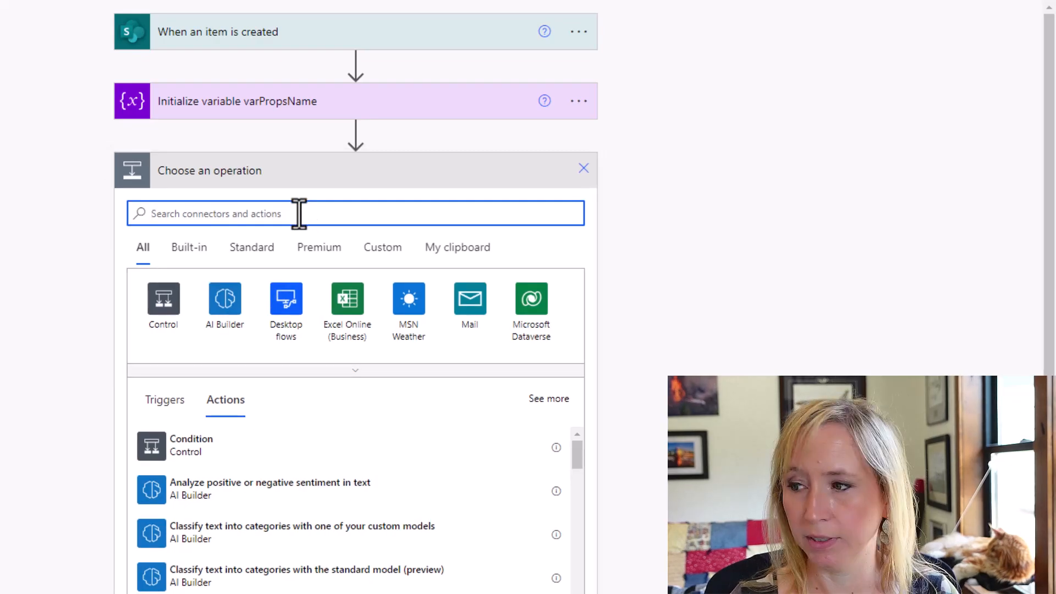
type("append t")
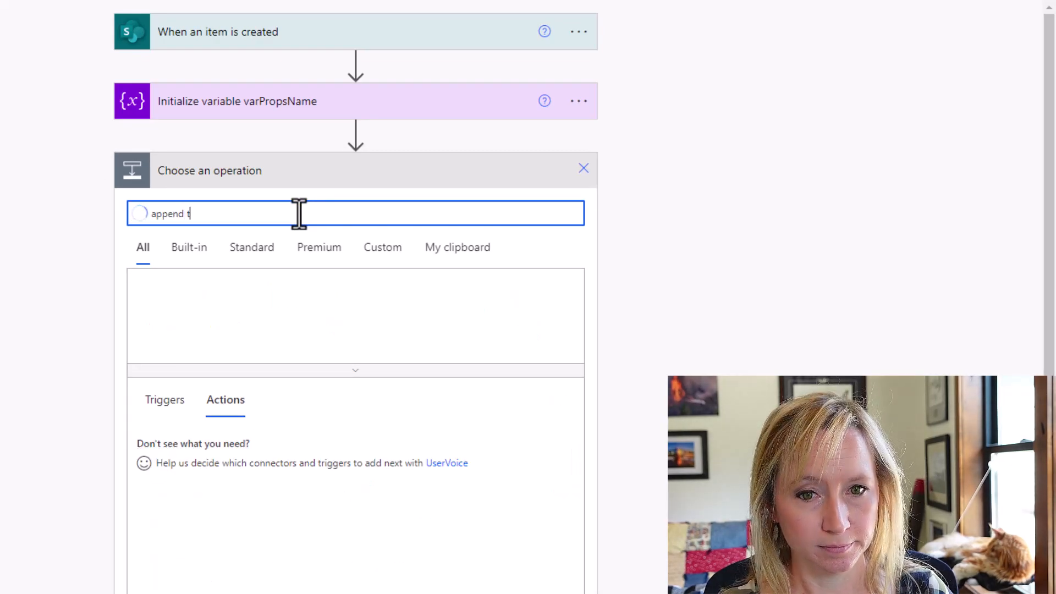
type("o string")
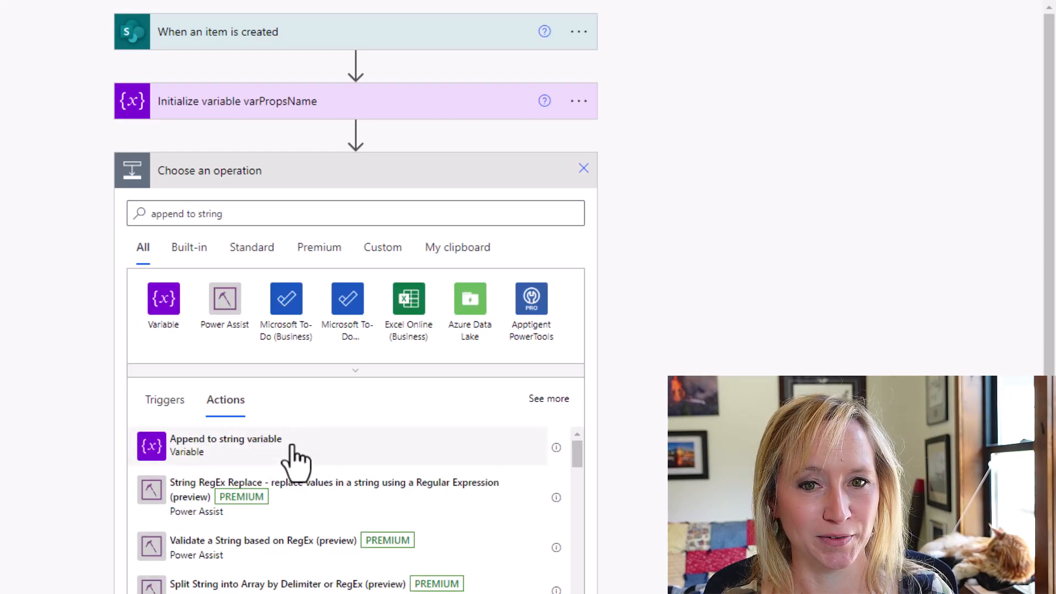
left_click(291, 444)
Step: Rename the Append to string variable action as "Append to string variable varPropsName"
left_click(586, 171)
left_click(654, 198)
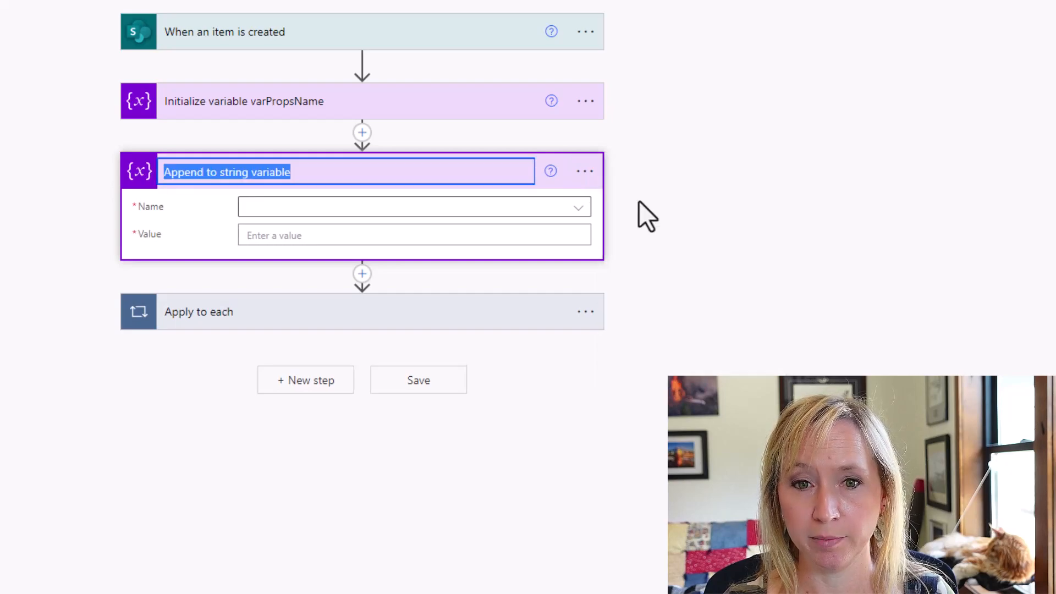
left_click(355, 176)
type("varPropsName")
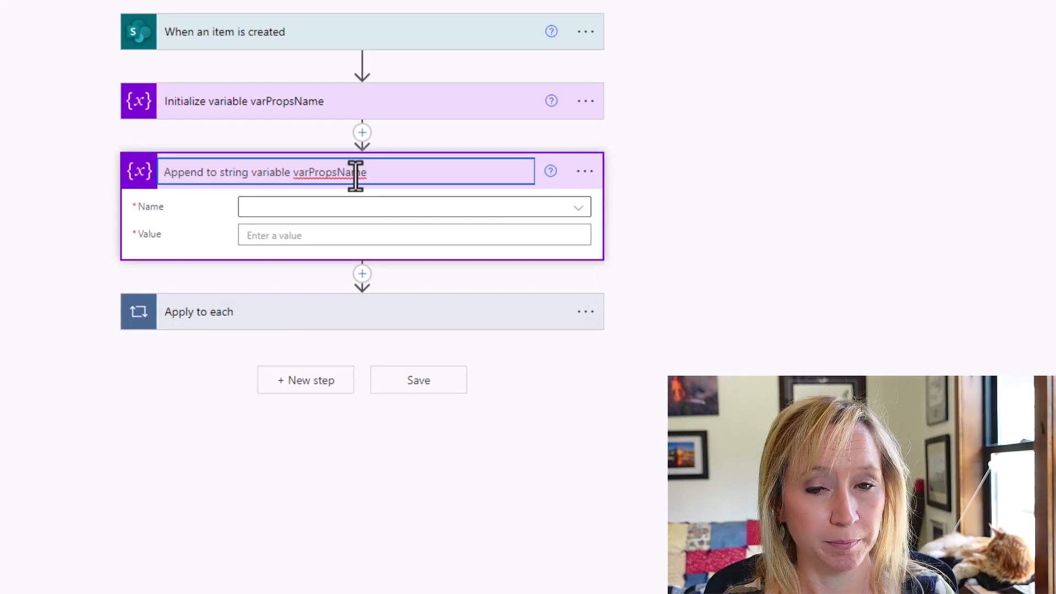
Step: Make the append action target varPropsName and use the Props Value Demonstrated Value dynamic content as its value
left_click(356, 209)
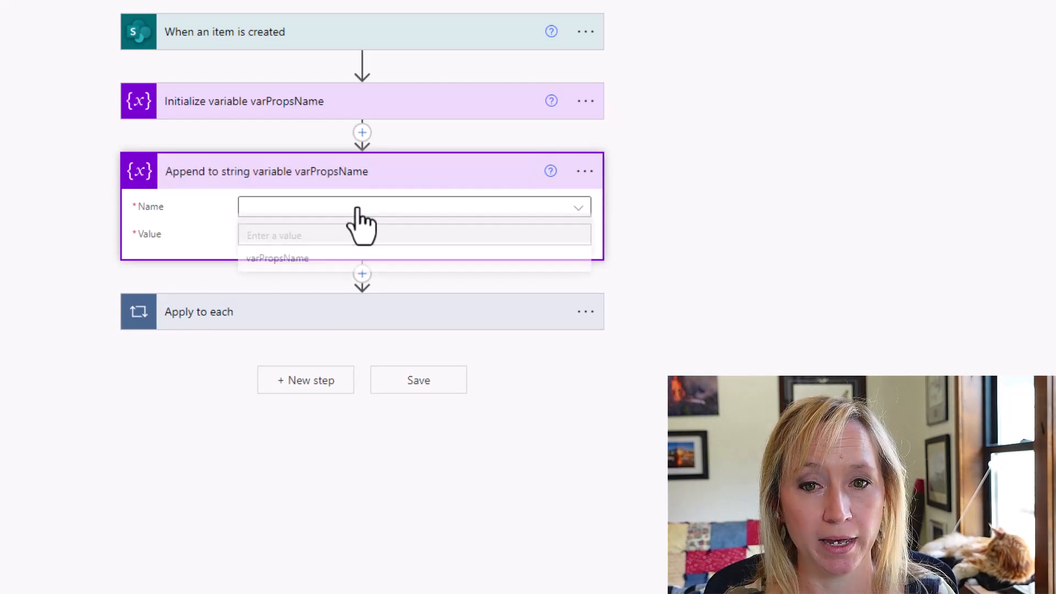
left_click(341, 260)
left_click(299, 237)
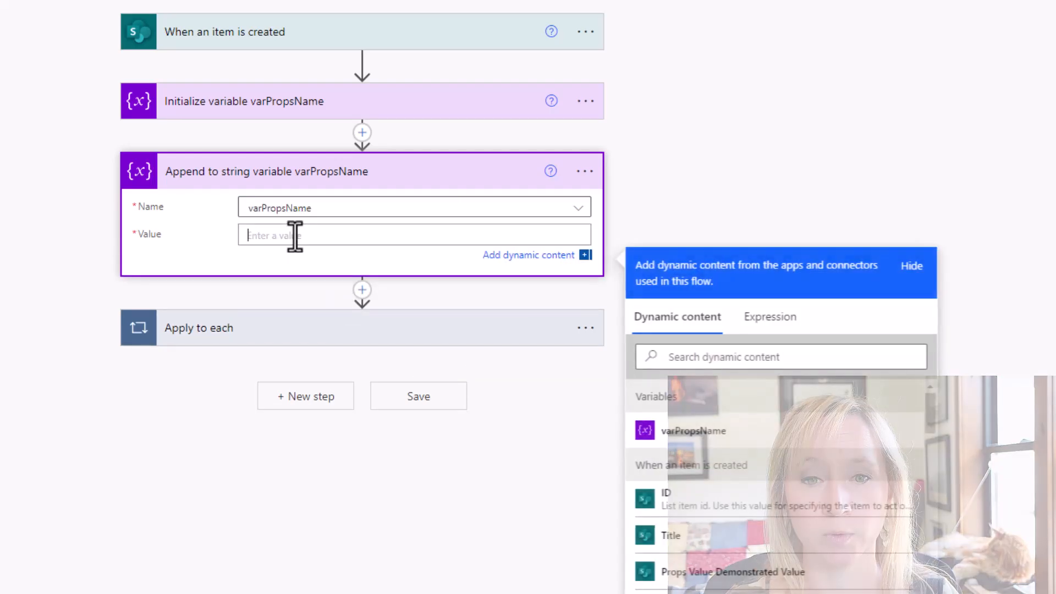
left_click(823, 363)
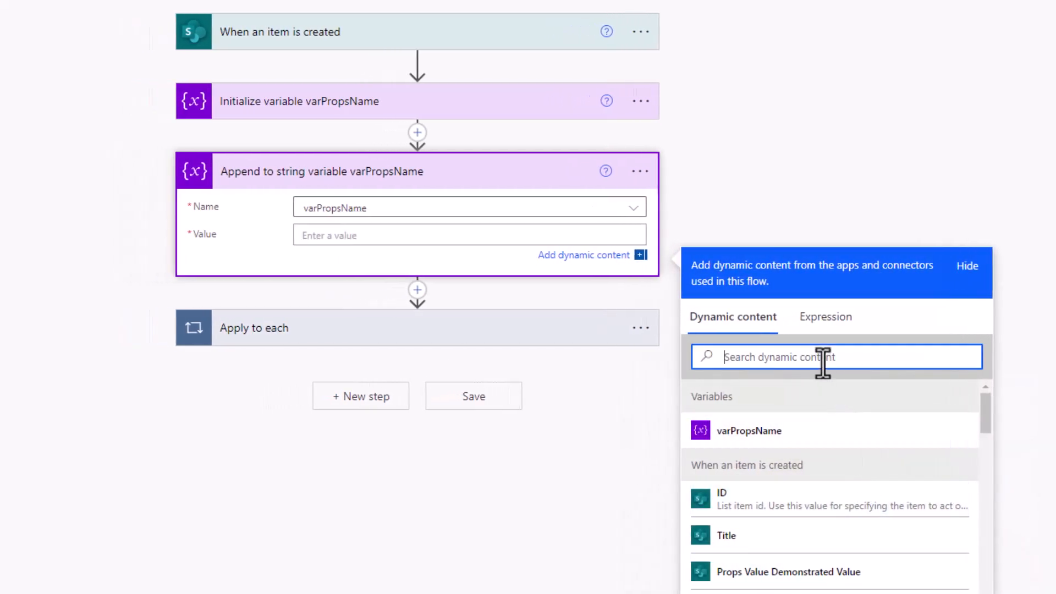
type("props")
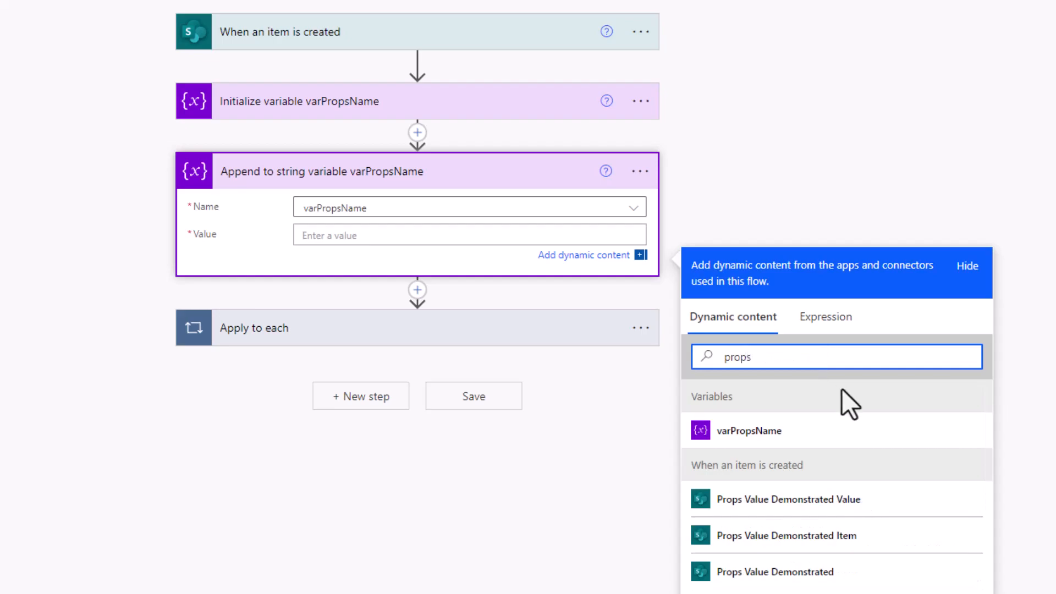
left_click(875, 507)
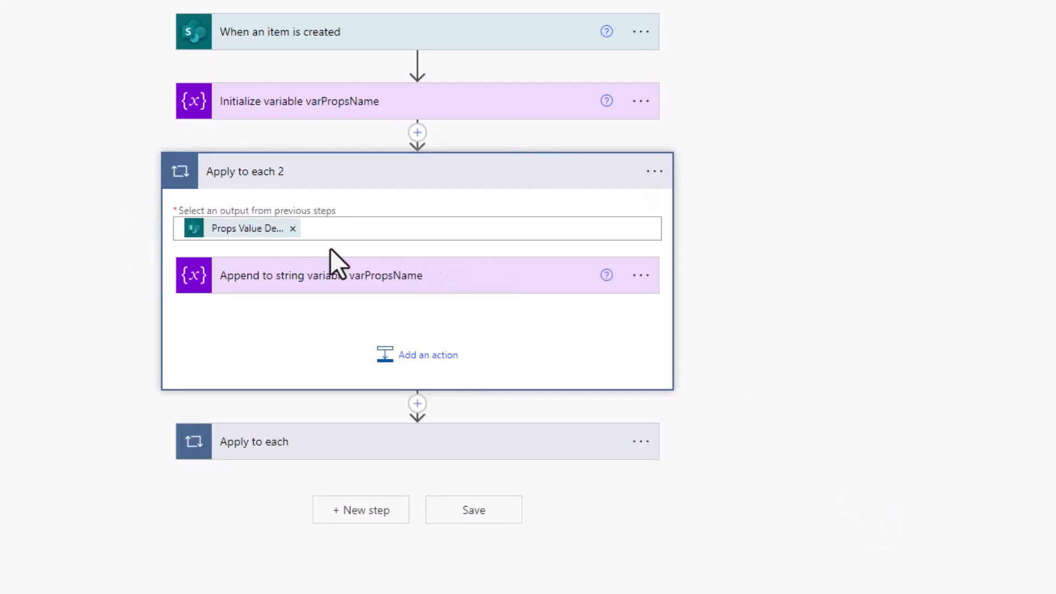
Step: Expand the append action and rename the loop around it as "Apply to each varPropsName"
left_click(389, 283)
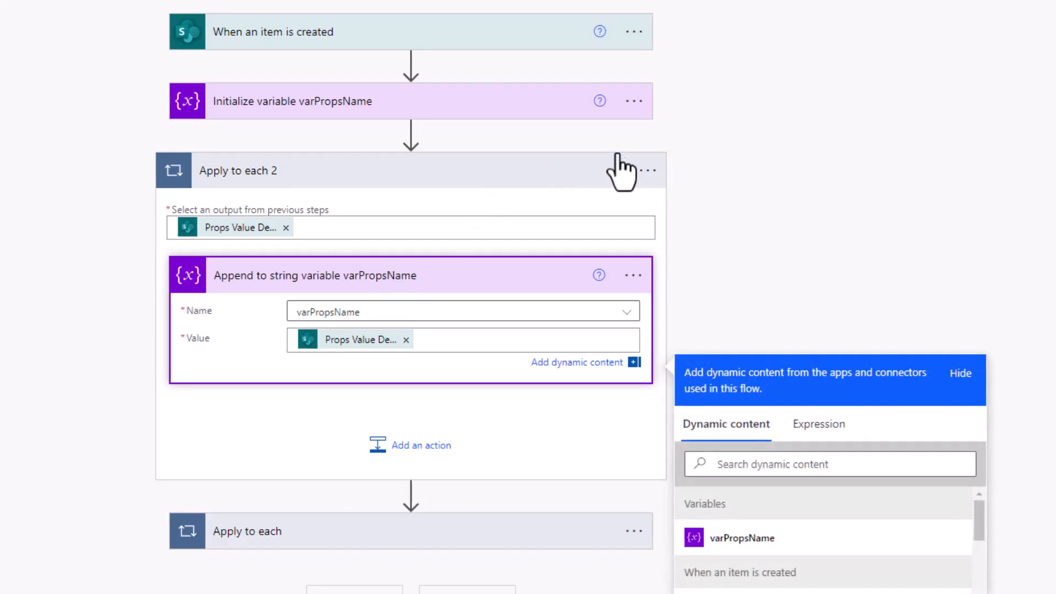
left_click(648, 171)
left_click(709, 199)
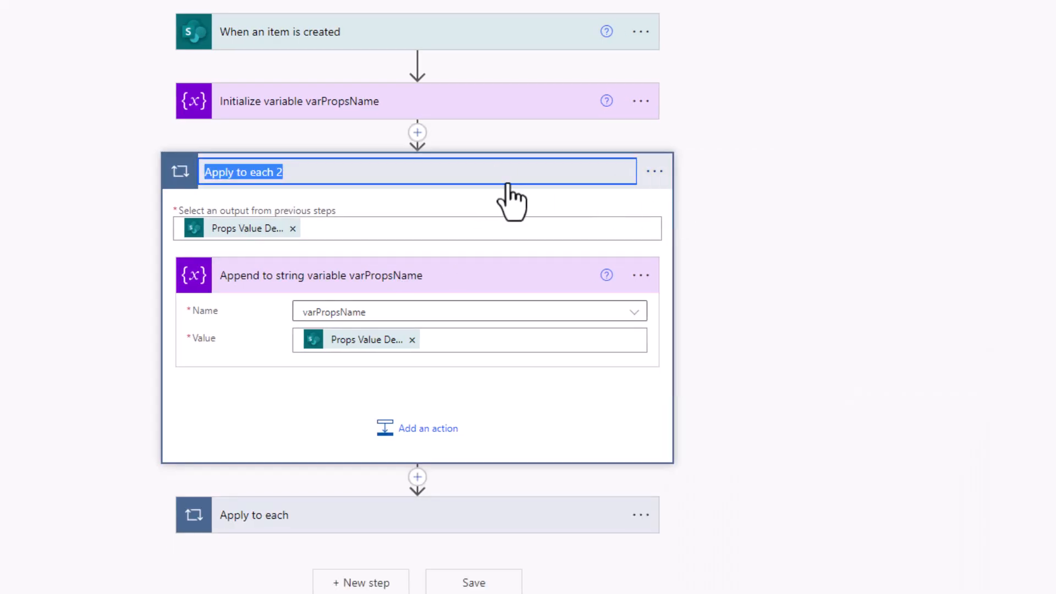
left_click(389, 171)
key("BackSpace")
type("varPropsName")
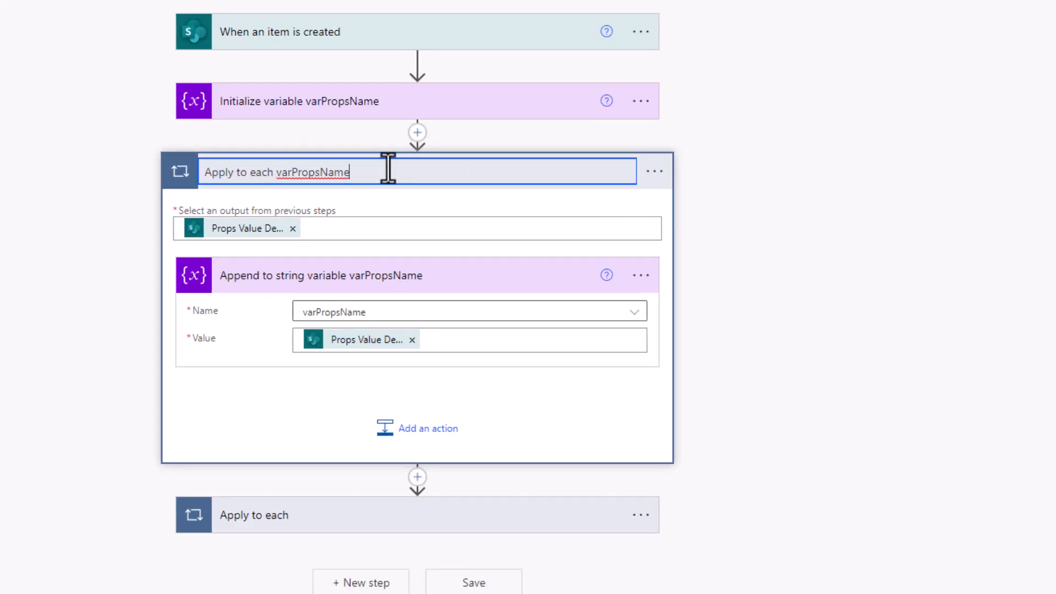
Step: Add a comma after the Props Value Demonstrated Value in the append action's value
left_click(493, 344)
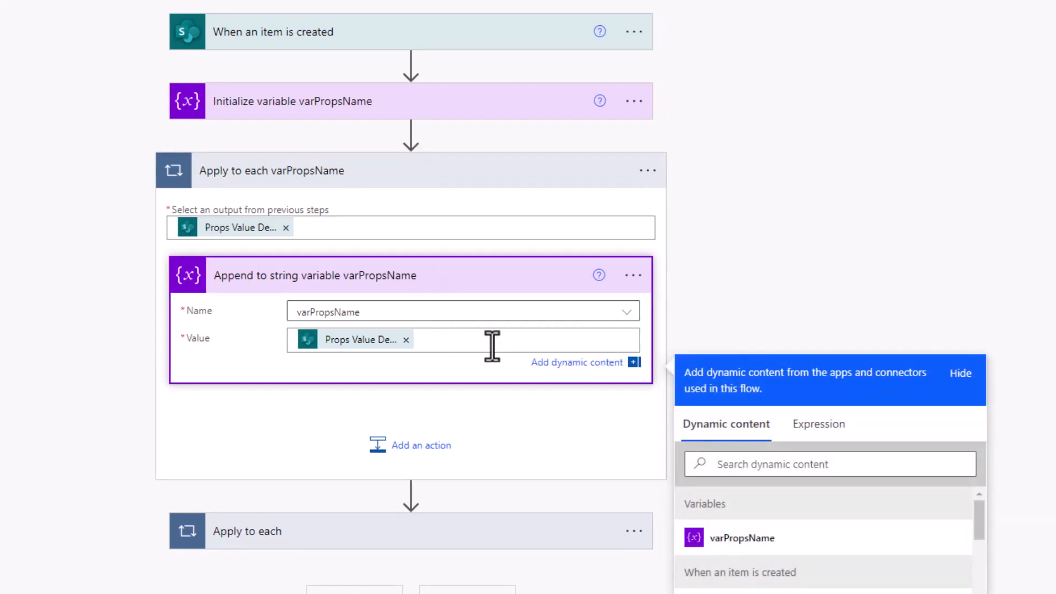
type(",")
left_click(764, 262)
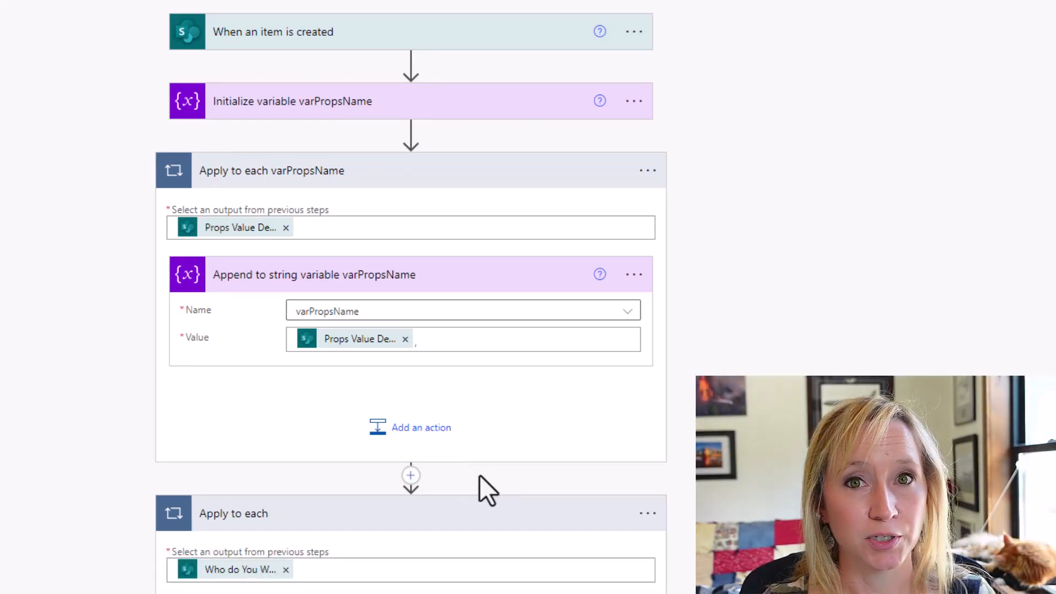
Step: Insert a Compose data operation between the Apply to each varPropsName loop and the email loop
left_click(411, 476)
left_click(474, 505)
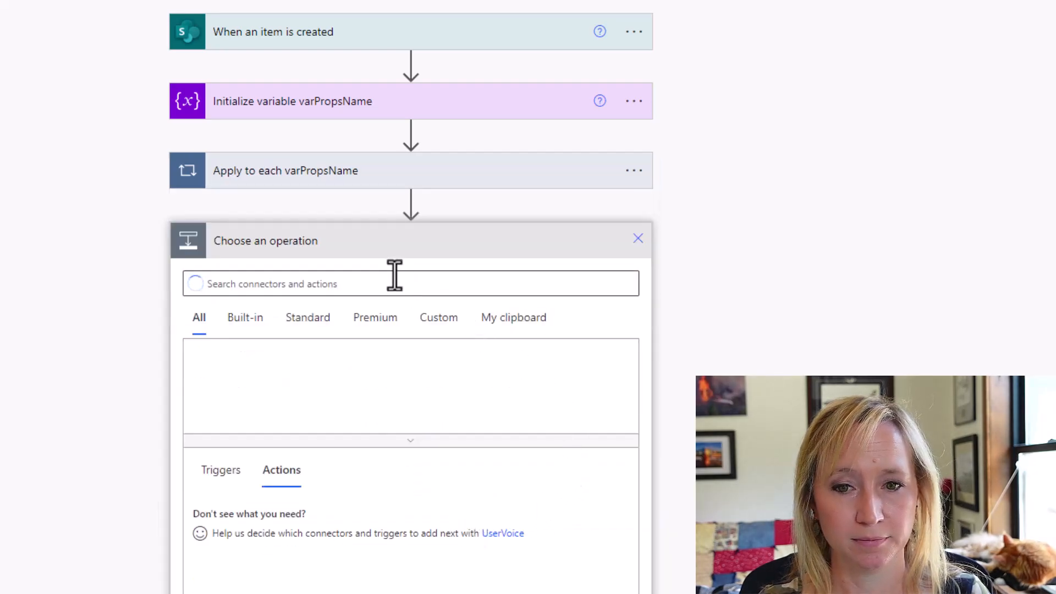
left_click(413, 283)
type("compose")
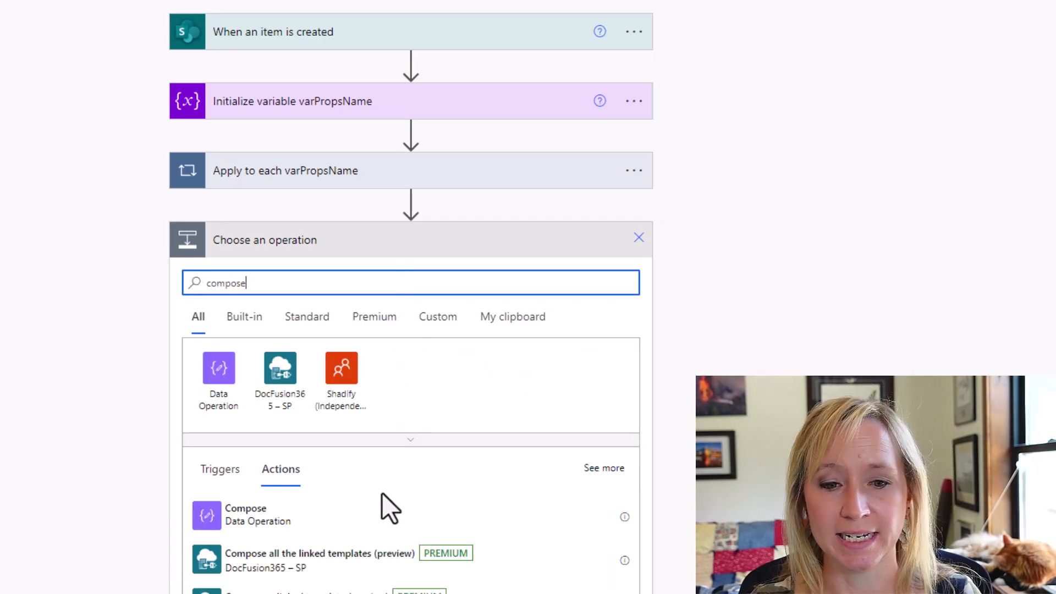
left_click(369, 520)
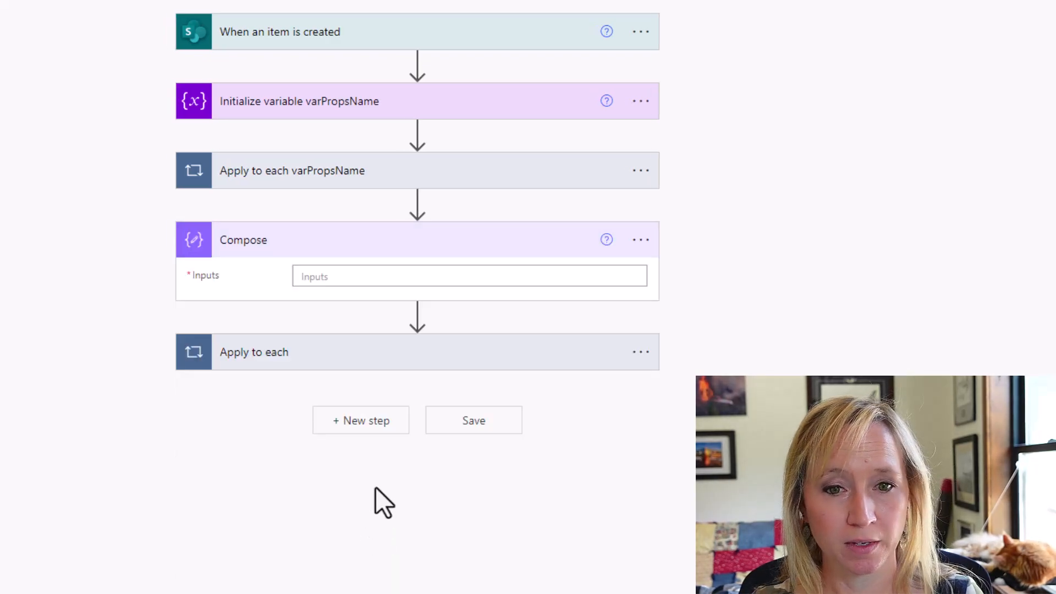
Step: Set the Compose inputs to the expression substring(variables('varPropsName'),0,sub(length(variables('varPropsName')),2)) copied from Notepad++, and save the flow
left_click(388, 275)
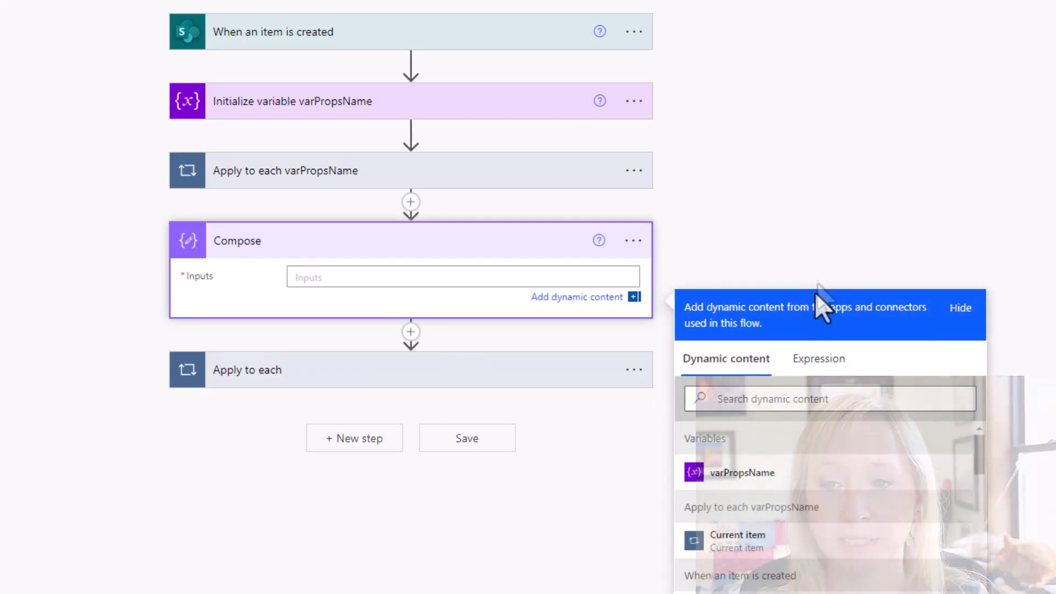
left_click(840, 361)
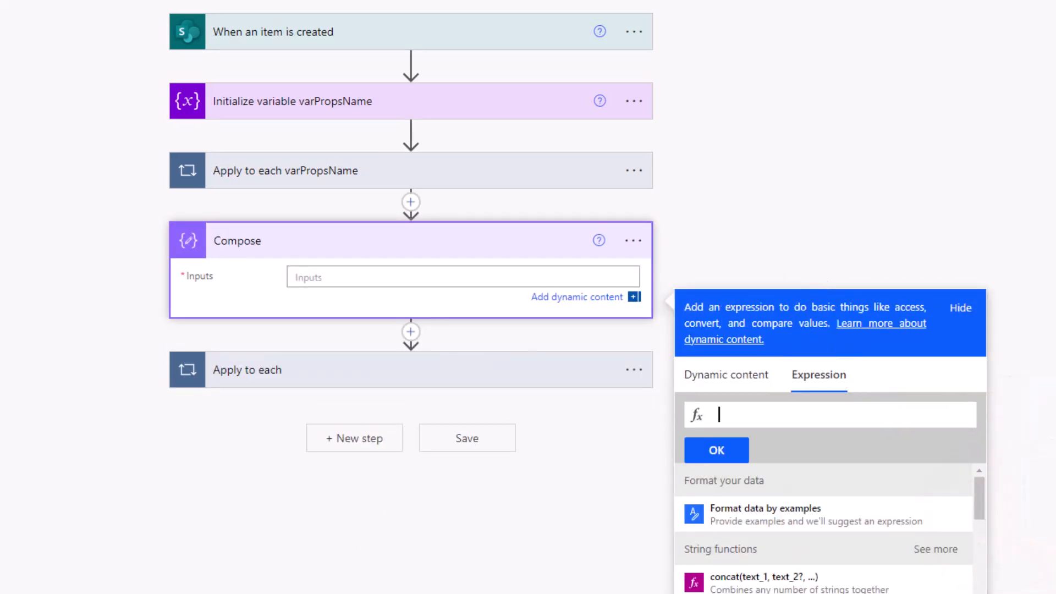
left_click_drag(0, 203, 456, 283)
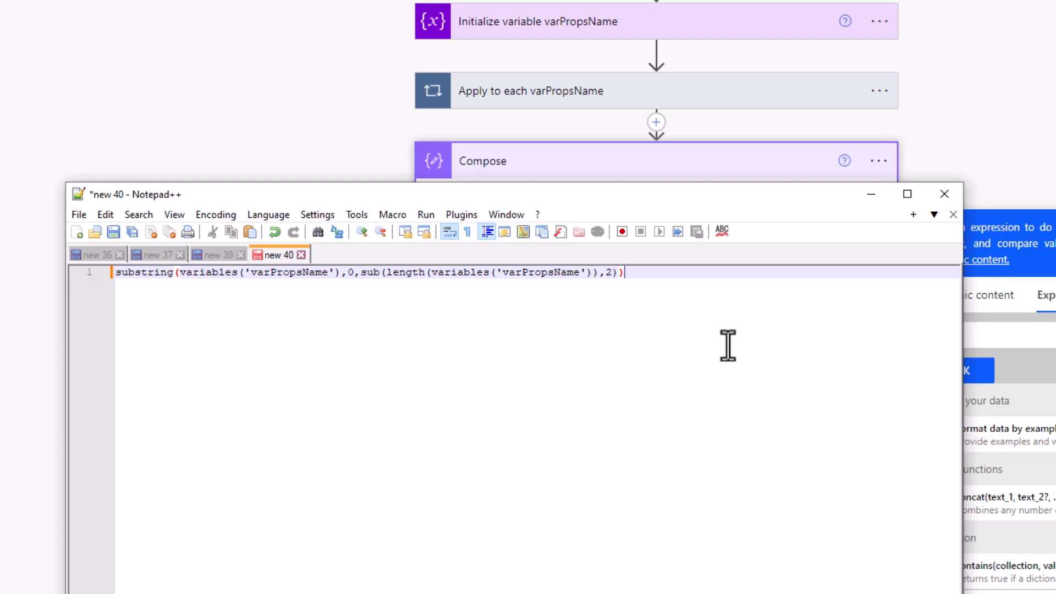
left_click_drag(627, 273, 77, 297)
key("ctrl+c")
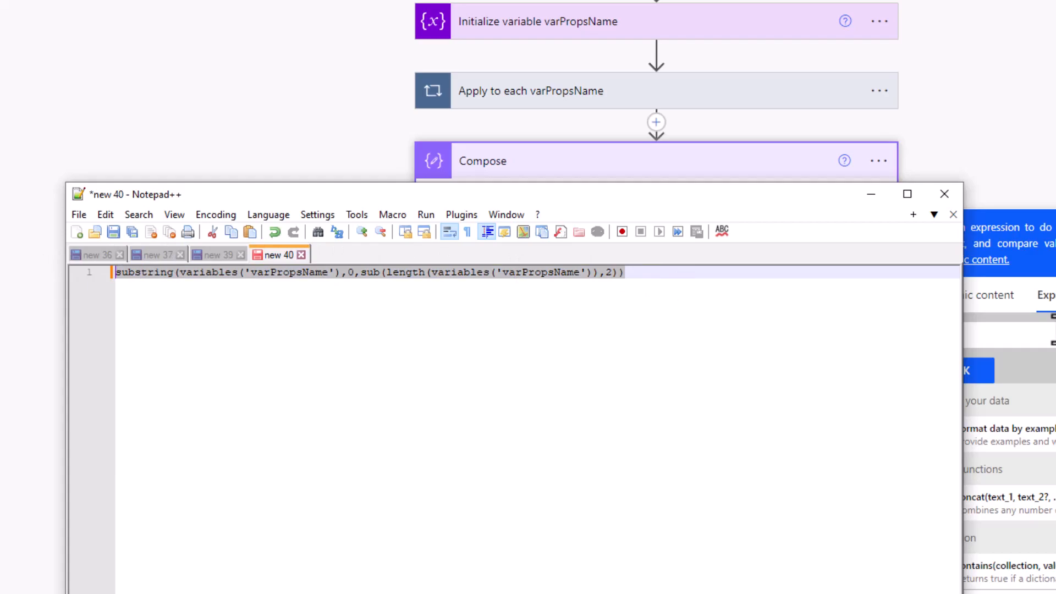
left_click(931, 330)
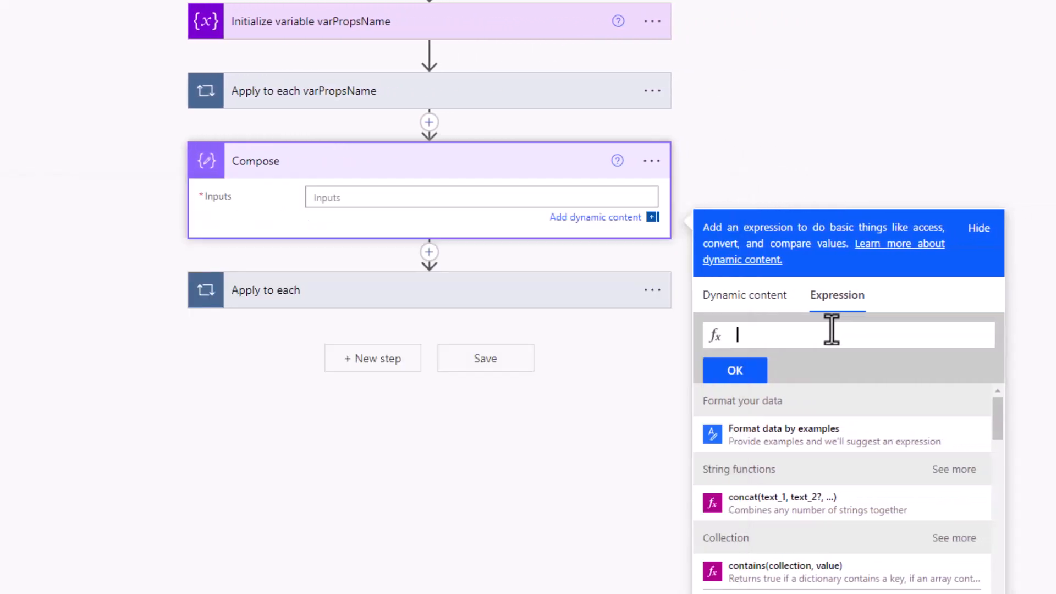
key("ctrl+v")
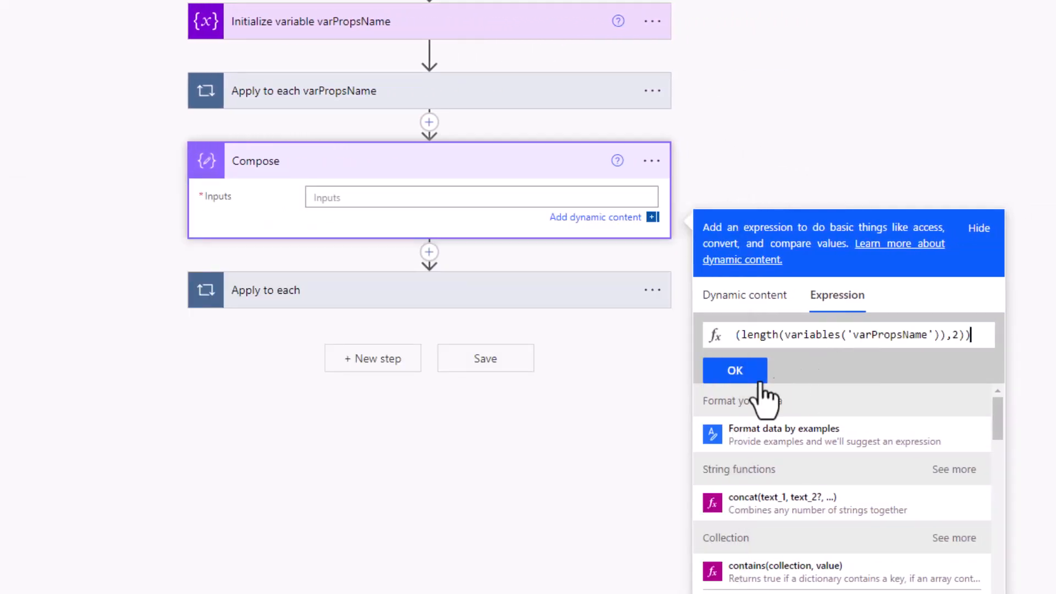
left_click(735, 371)
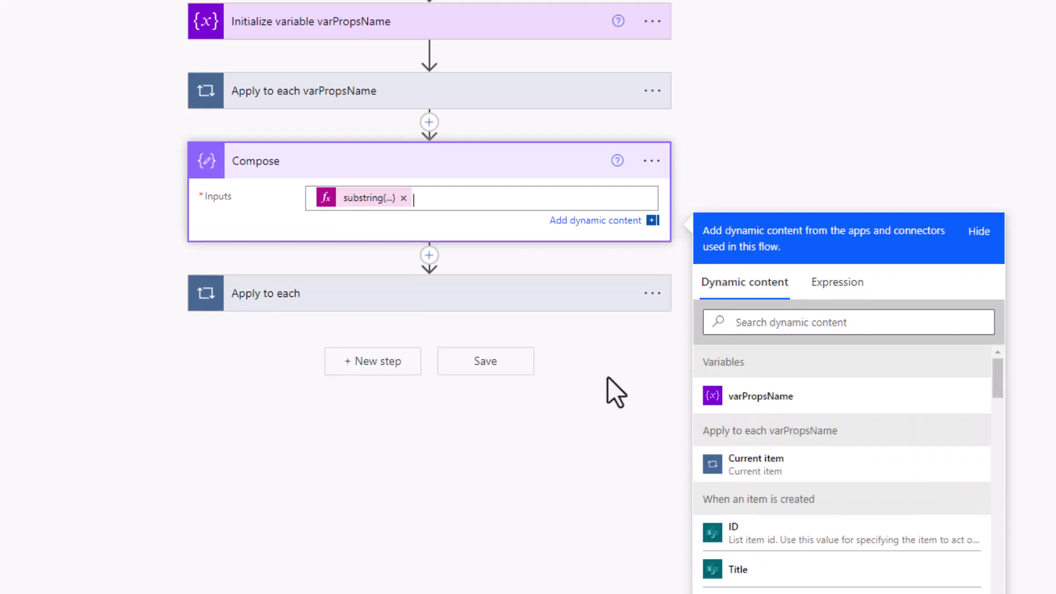
left_click(481, 362)
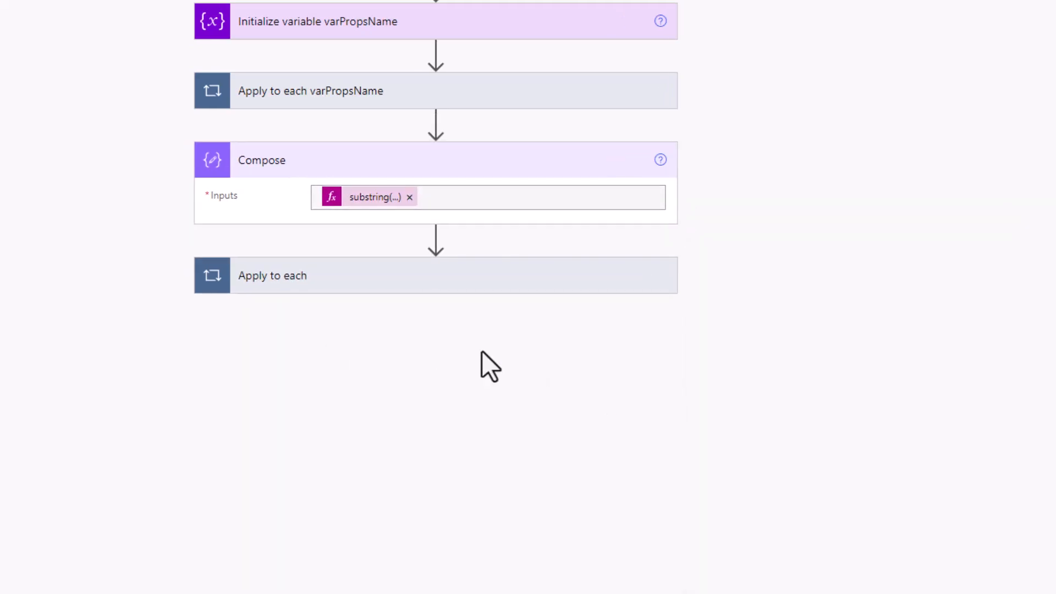
Step: Expand the email loop and its Send an email action, and insert the Compose Outputs after "for" in the email body
left_click(531, 308)
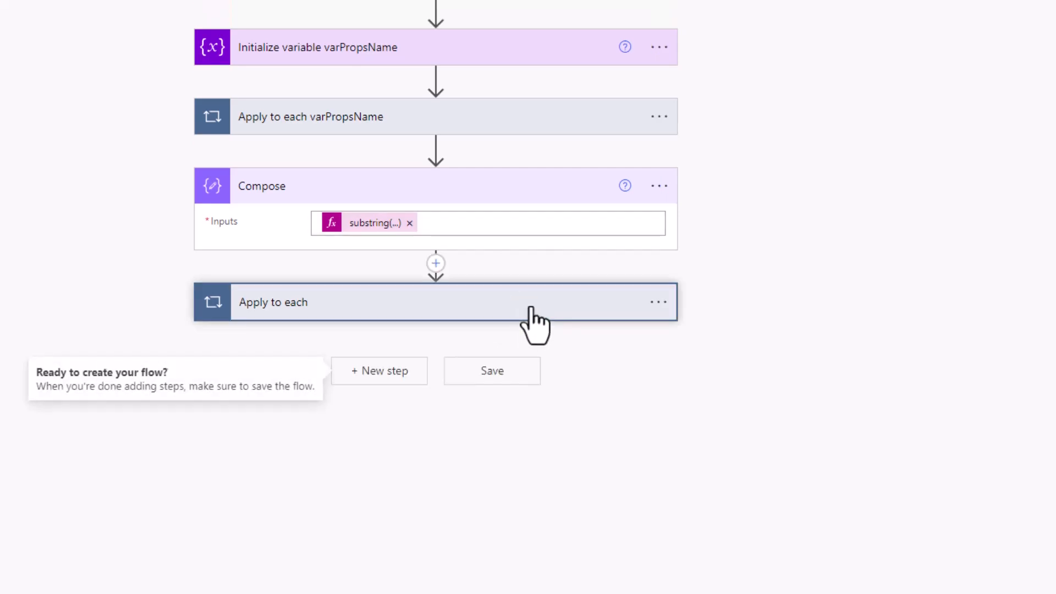
left_click(563, 412)
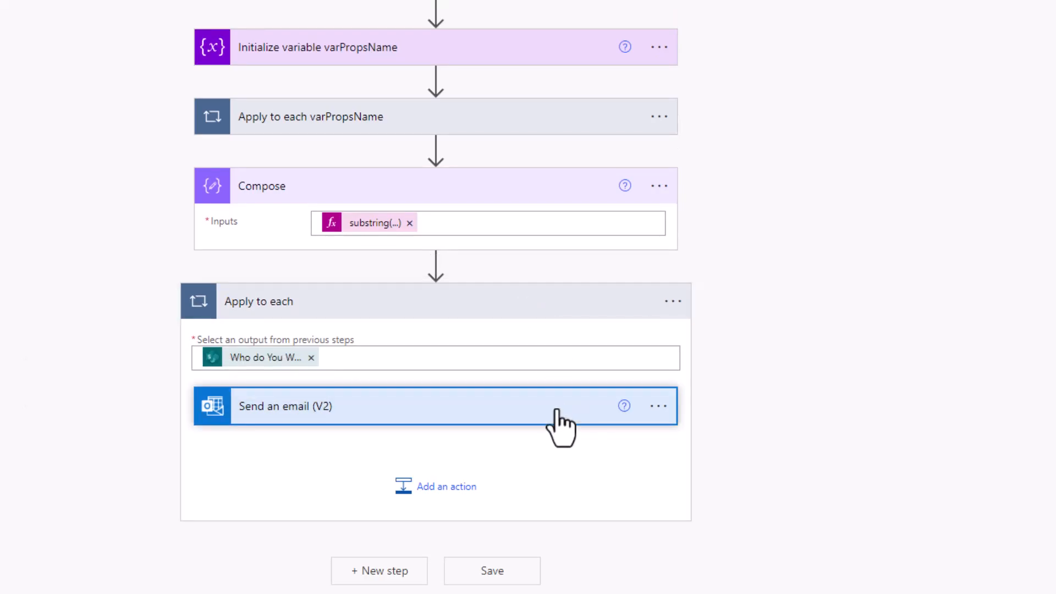
scroll(561, 426, "down", 3)
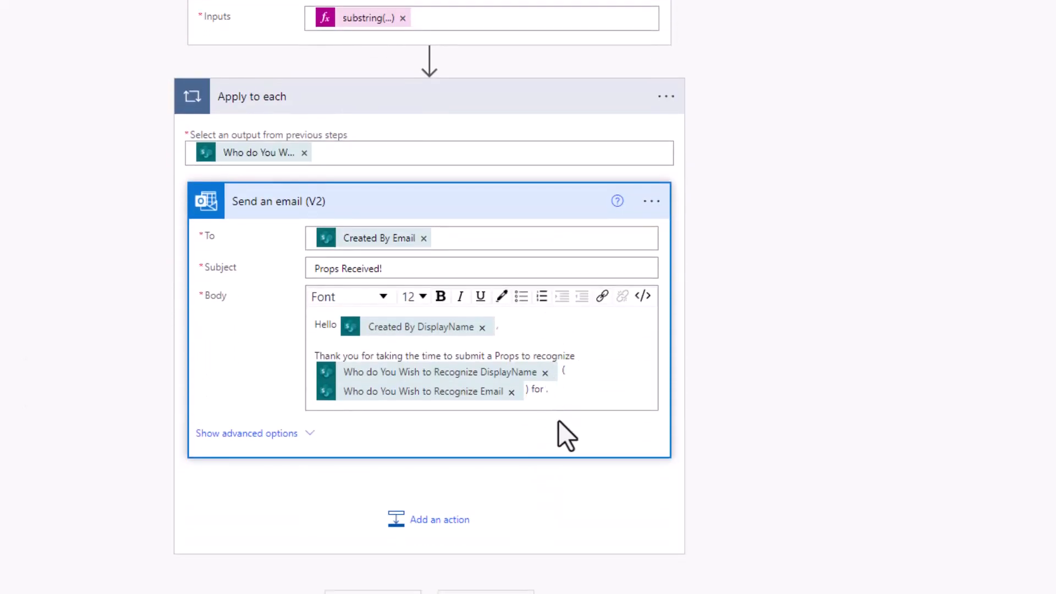
left_click(577, 388)
scroll(857, 327, "down", 3)
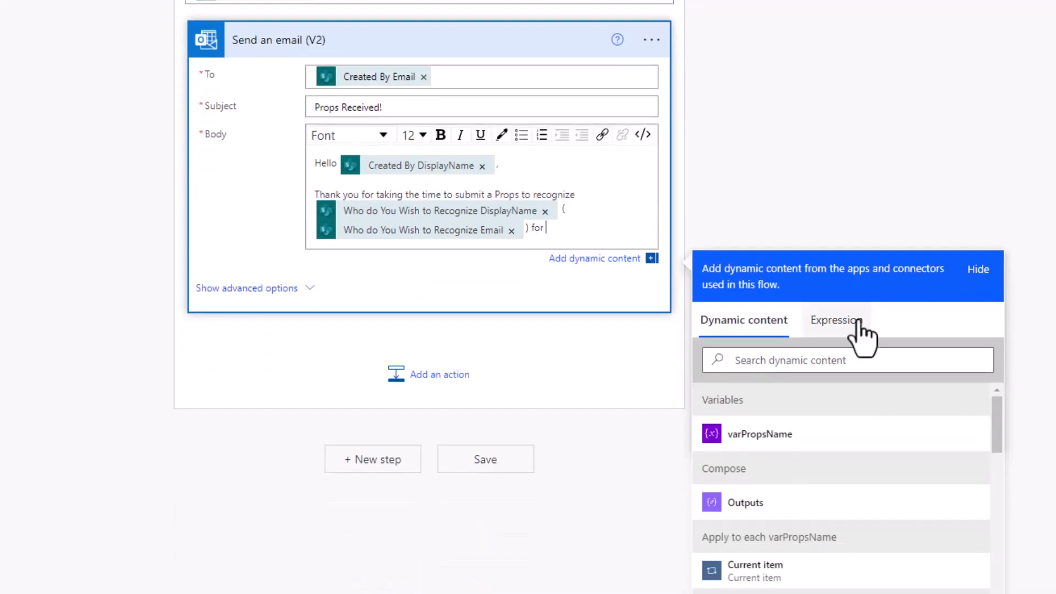
left_click(802, 511)
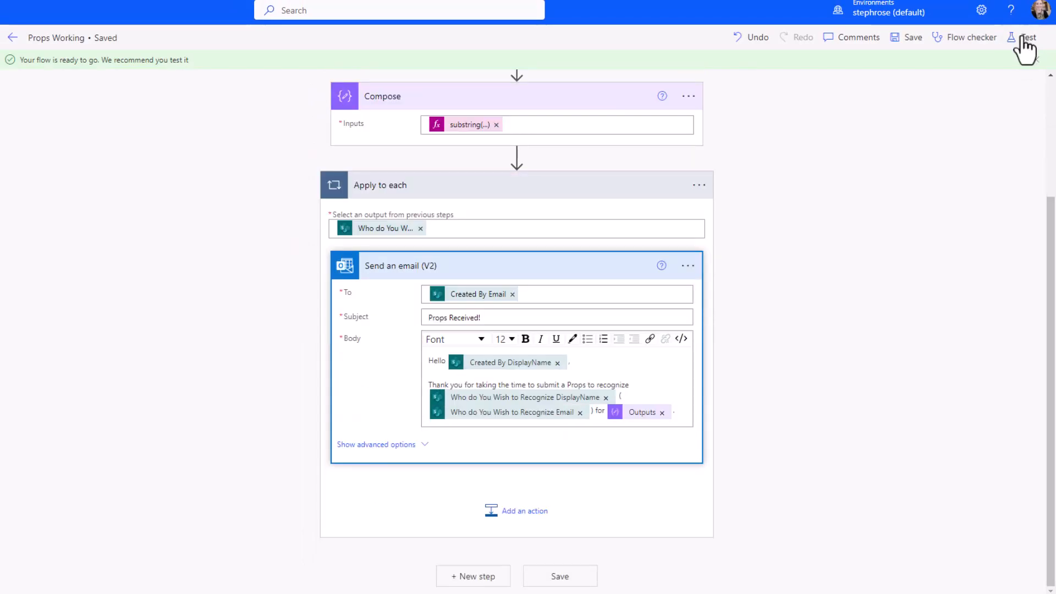
Step: Start a manual test of the Props Working flow
left_click(1023, 37)
left_click(837, 69)
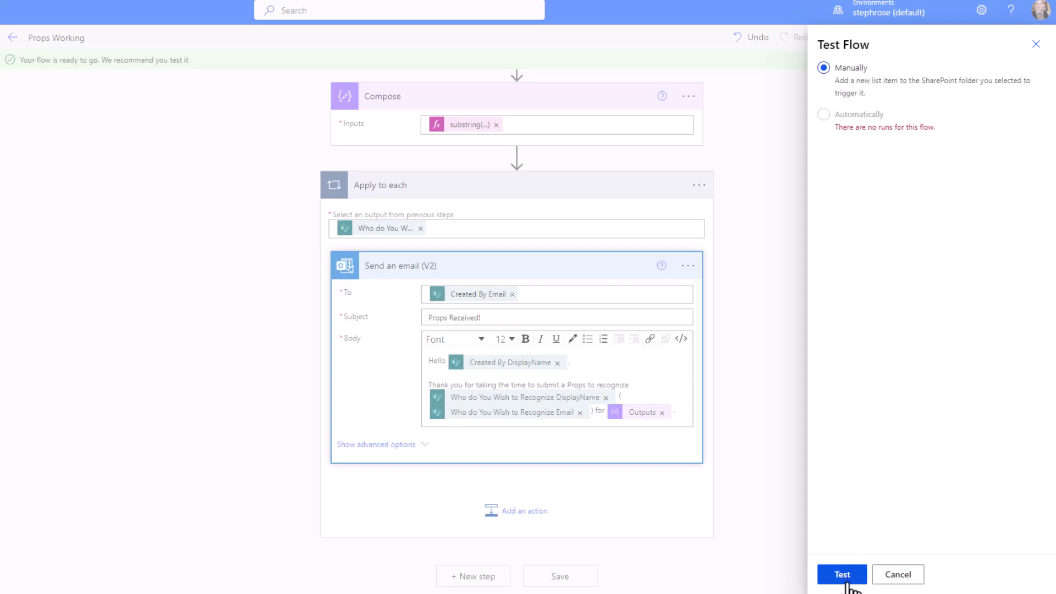
left_click(846, 582)
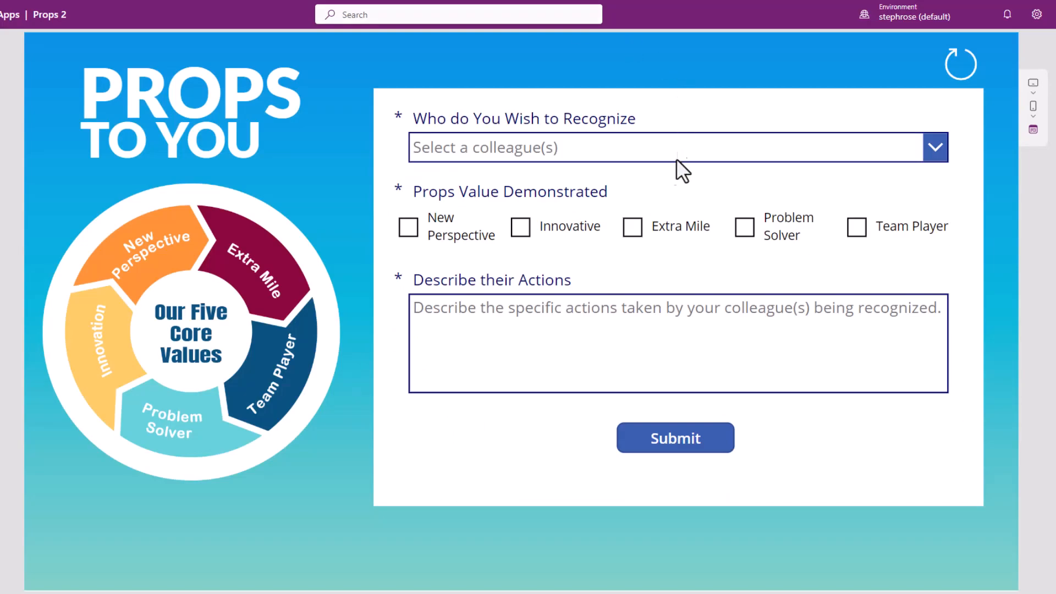
Step: In the Props 2 app, search for "rose" and select the matching colleague as the person to recognize
left_click(653, 142)
type("rose")
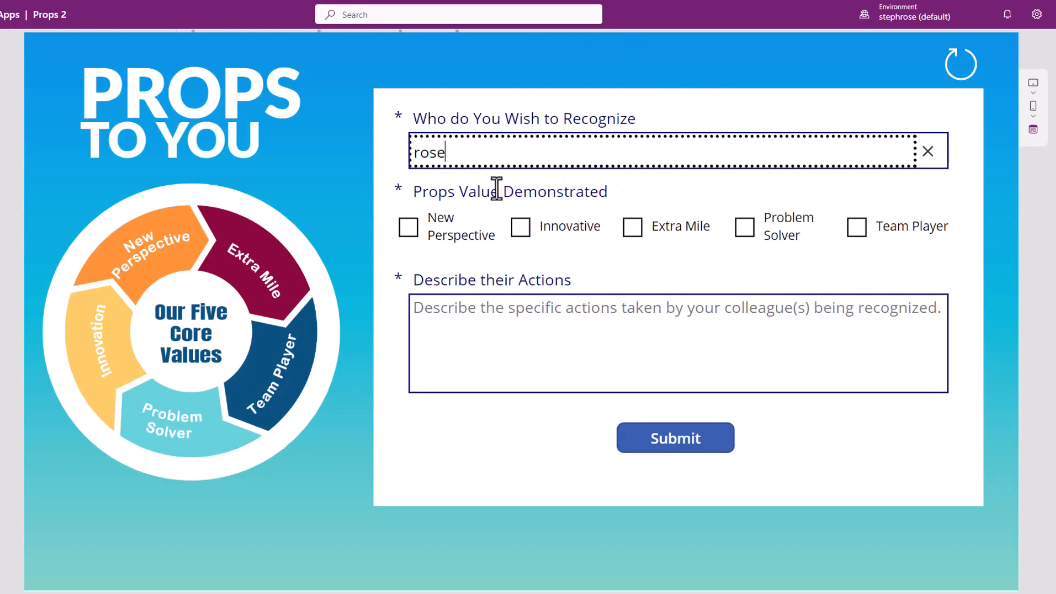
left_click(520, 188)
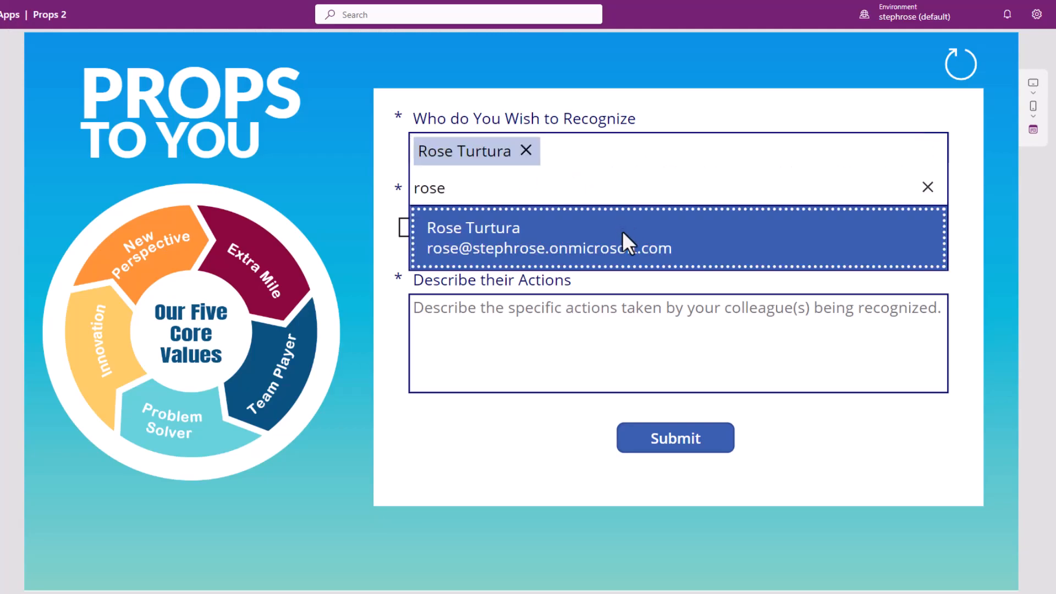
left_click(430, 311)
Step: Mark New Perspective, Innovative, Extra Mile, Problem Solver and Team Player as the Props values demonstrated
left_click(409, 226)
left_click(522, 228)
left_click(632, 228)
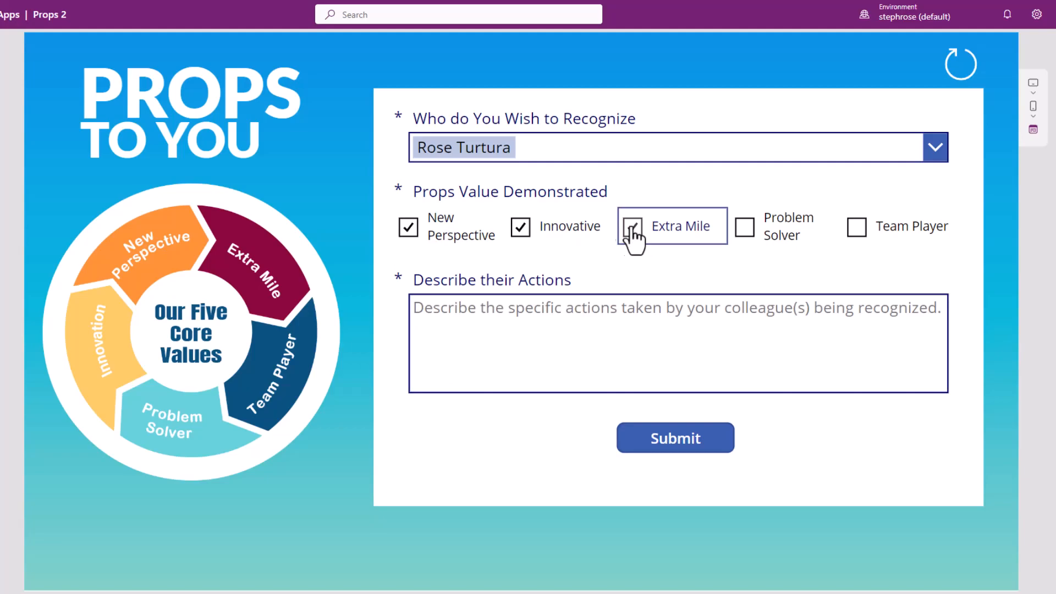
left_click(746, 229)
left_click(858, 228)
Step: Describe the colleague's actions as "Testing Compose" and submit the Props form
left_click(781, 354)
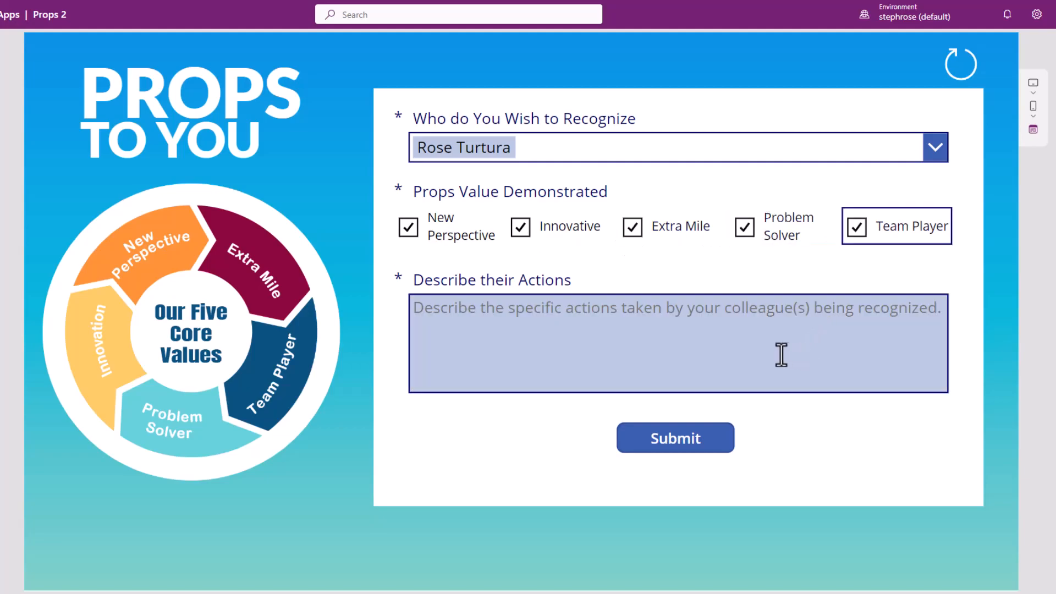
type("Testing ")
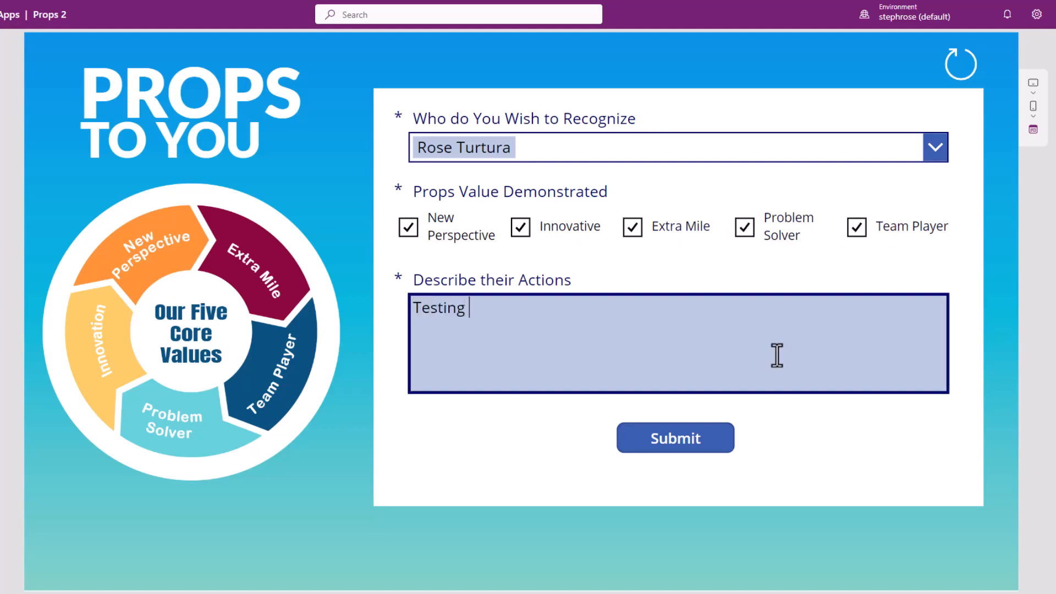
type("Compose")
left_click(701, 441)
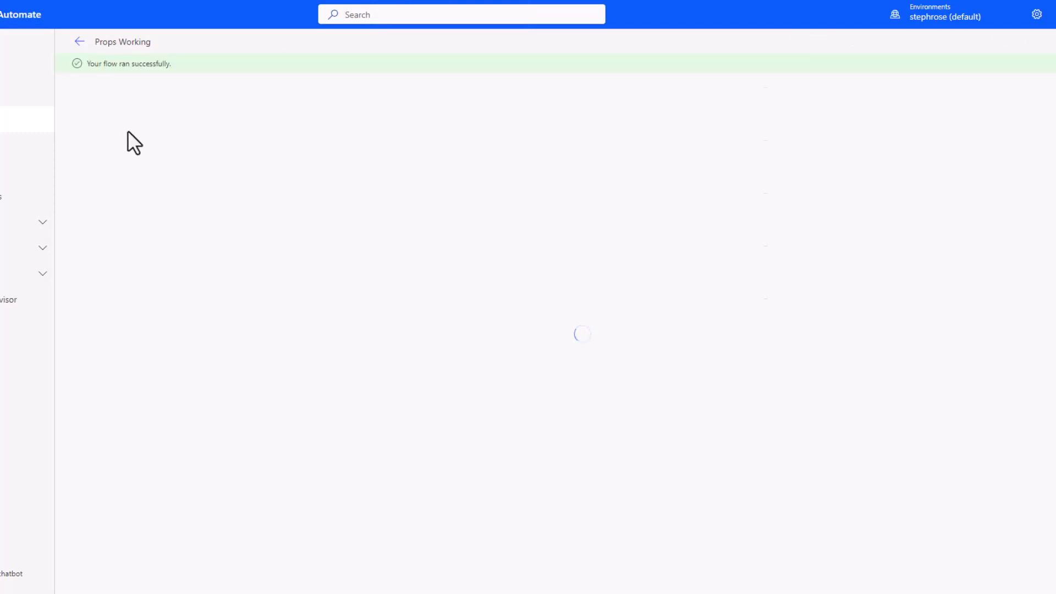
Step: Review the email action in the flow run and read the new "Props Received!" message in Outlook
left_click(666, 323)
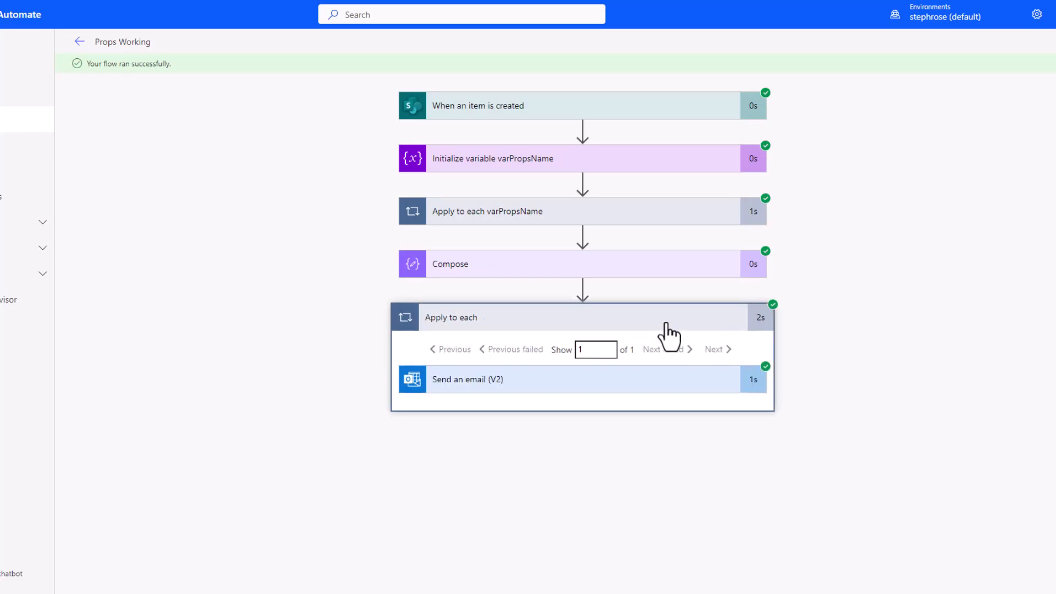
left_click(652, 391)
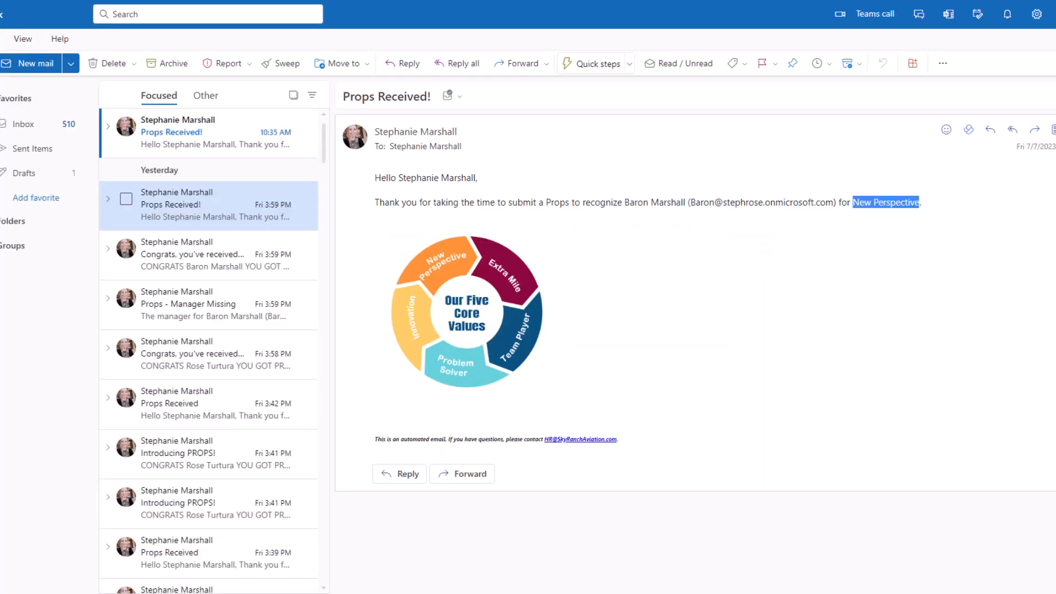
left_click(190, 143)
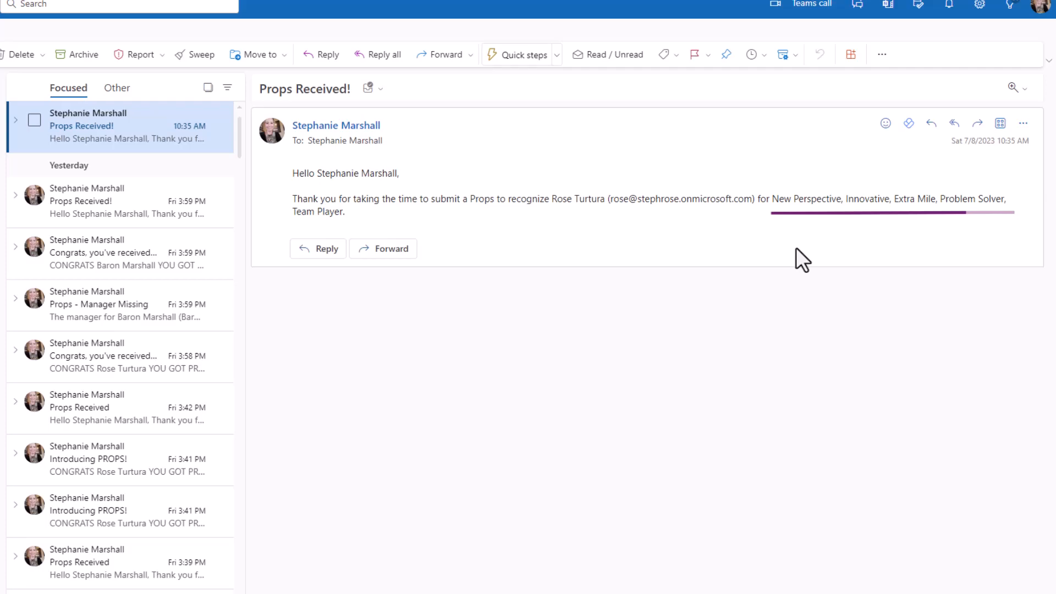
left_click(130, 214)
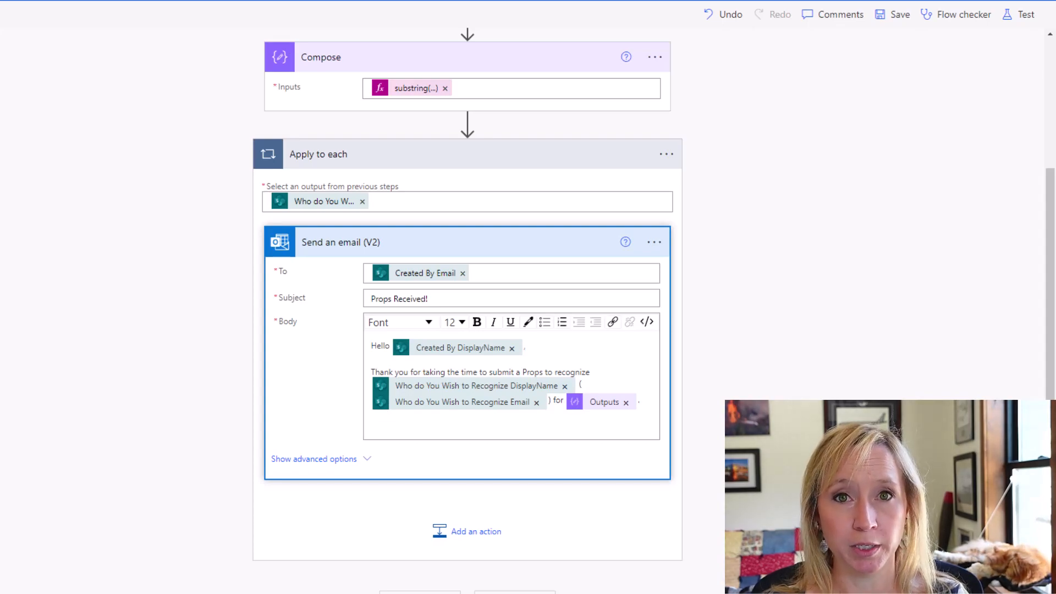
Step: Add an img tag for AllProps.png from SkyRanchAviation/PropsImages to the end of the email body's HTML, with alt text "You Matter" and width 300
left_click(647, 322)
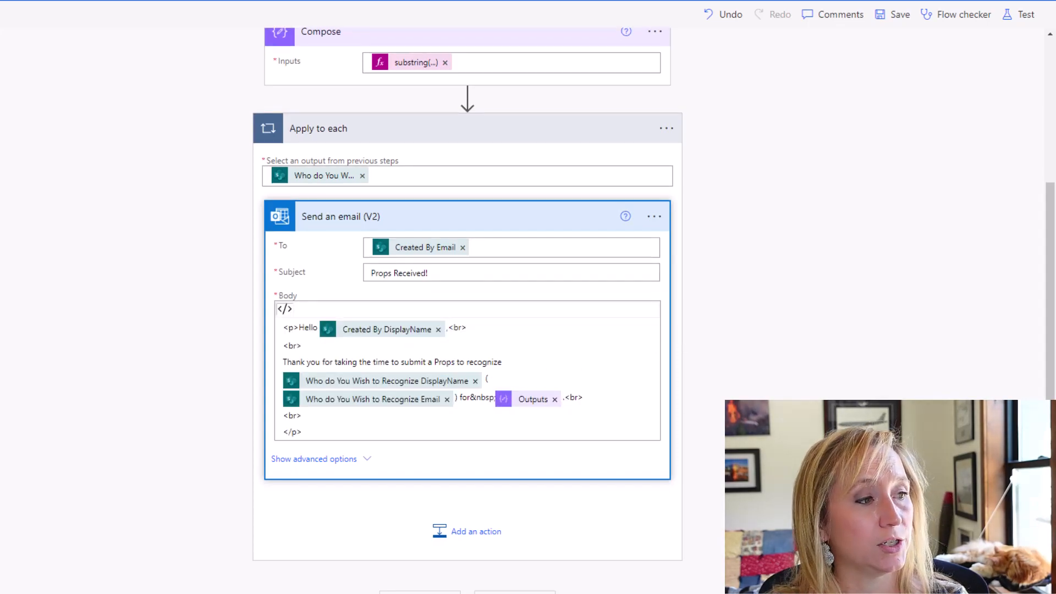
left_click(506, 422)
key("Return")
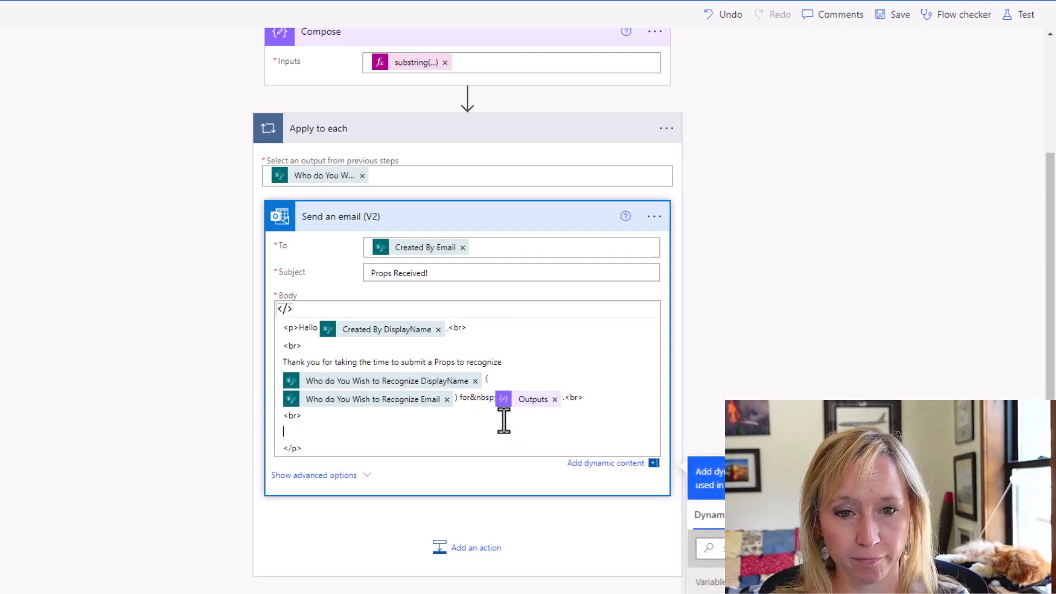
type("<img src=\"https://stephrose.sharepoint.com/sites/SkyRanchAviation/PropsImages/AllProps.png\" alt=\"You Matter\" width=\"300\">")
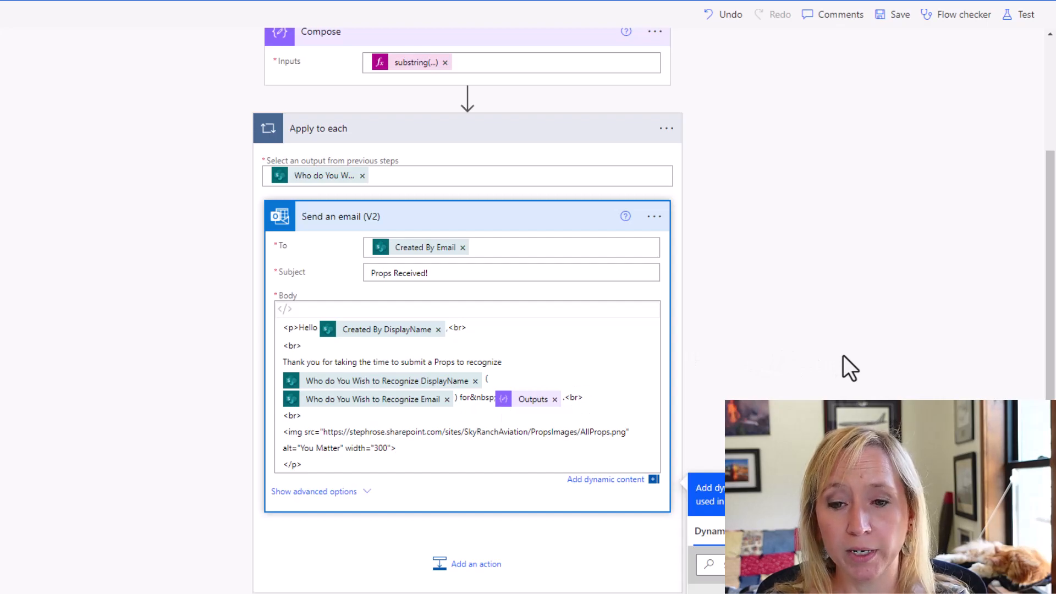
left_click(850, 367)
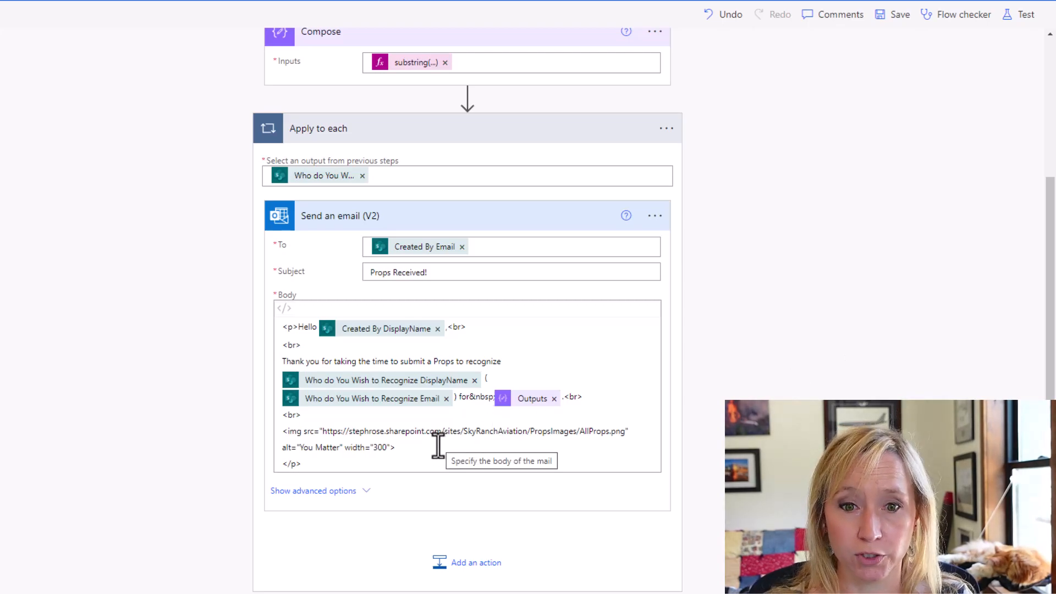
Step: Delete the img tag from the email body's HTML and return the body to the rich-text view
left_click_drag(402, 447, 270, 436)
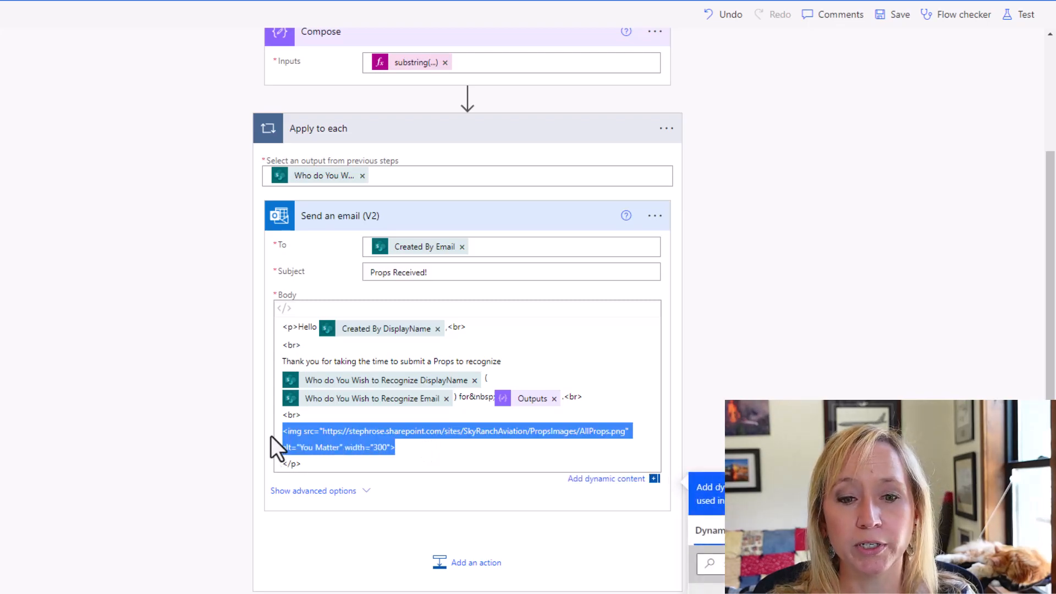
key("BackSpace")
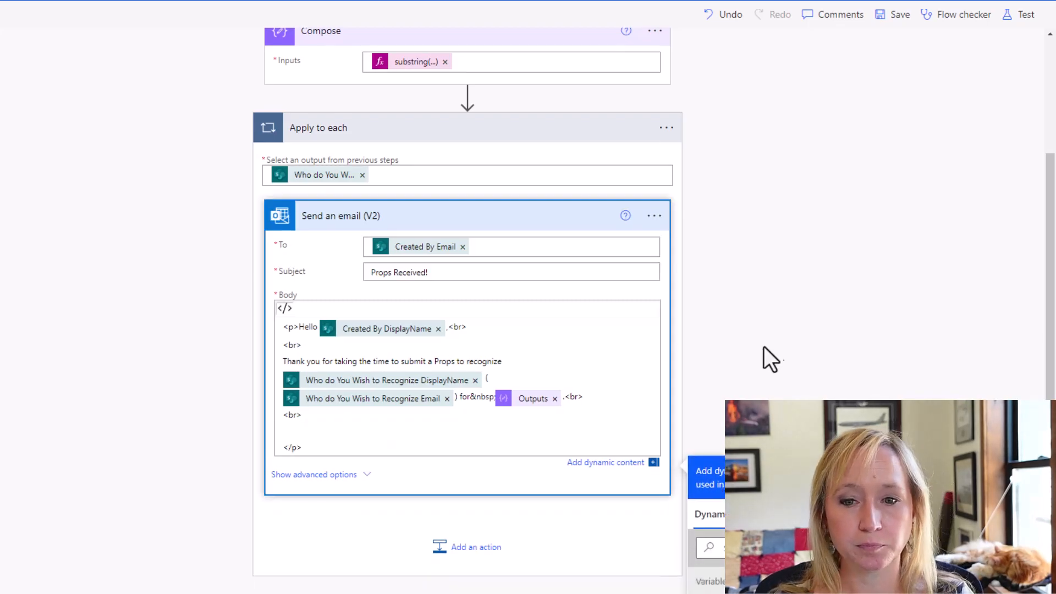
left_click(851, 339)
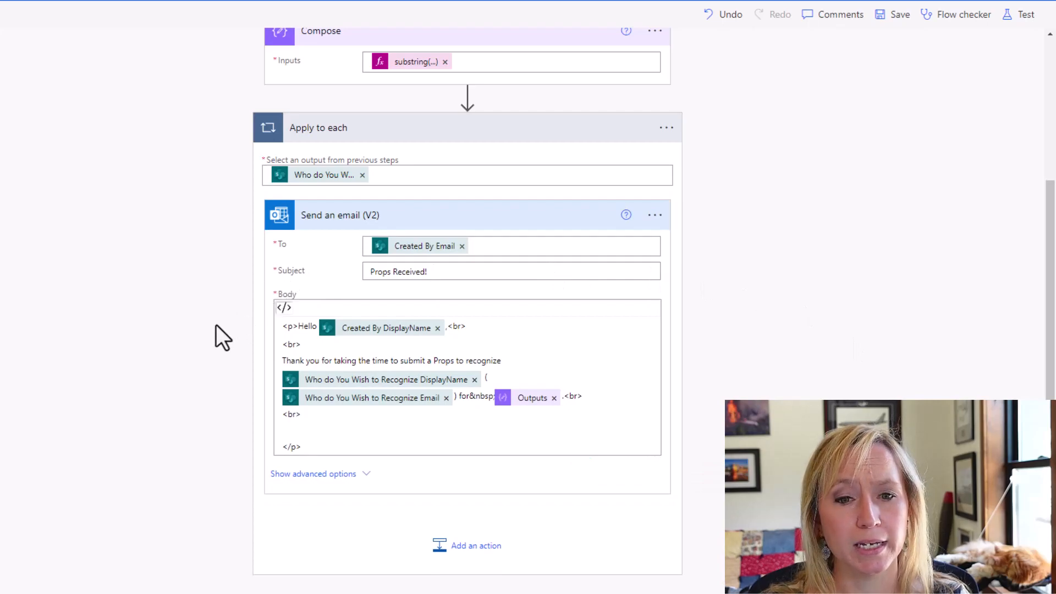
left_click(279, 309)
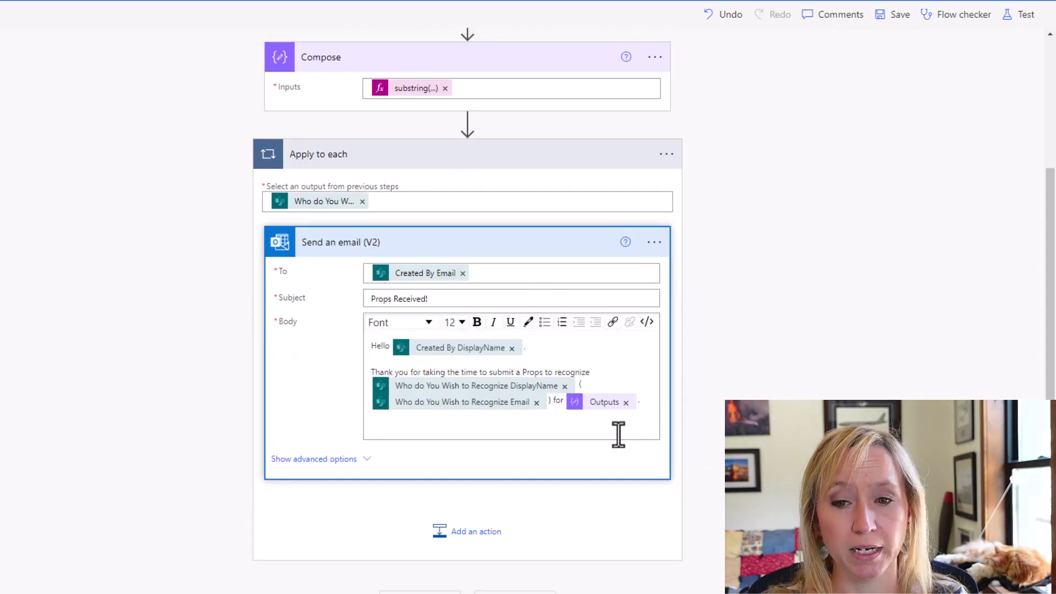
left_click(540, 433)
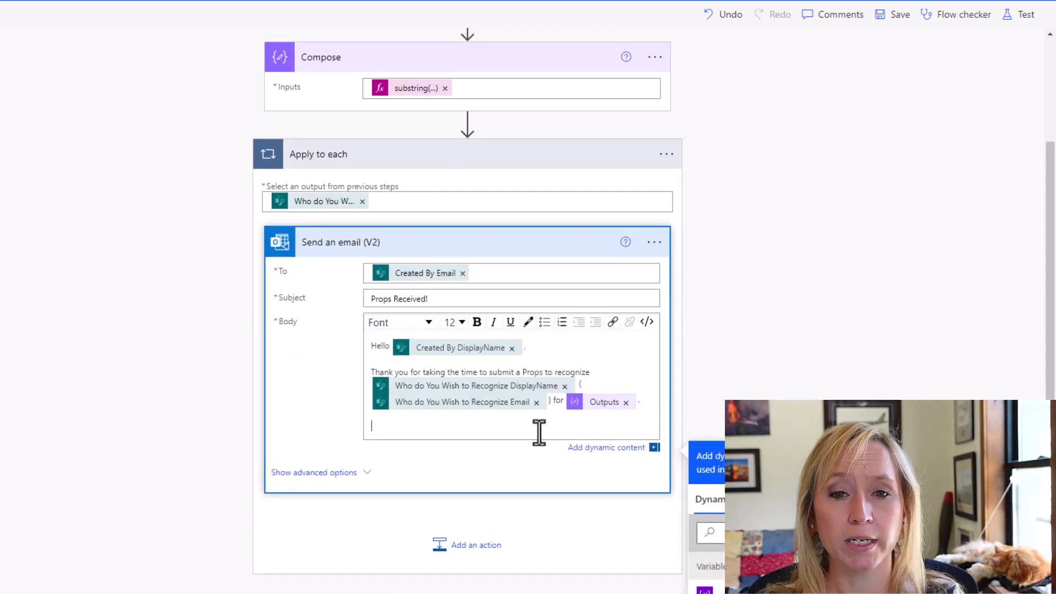
scroll(539, 432, "up", 3)
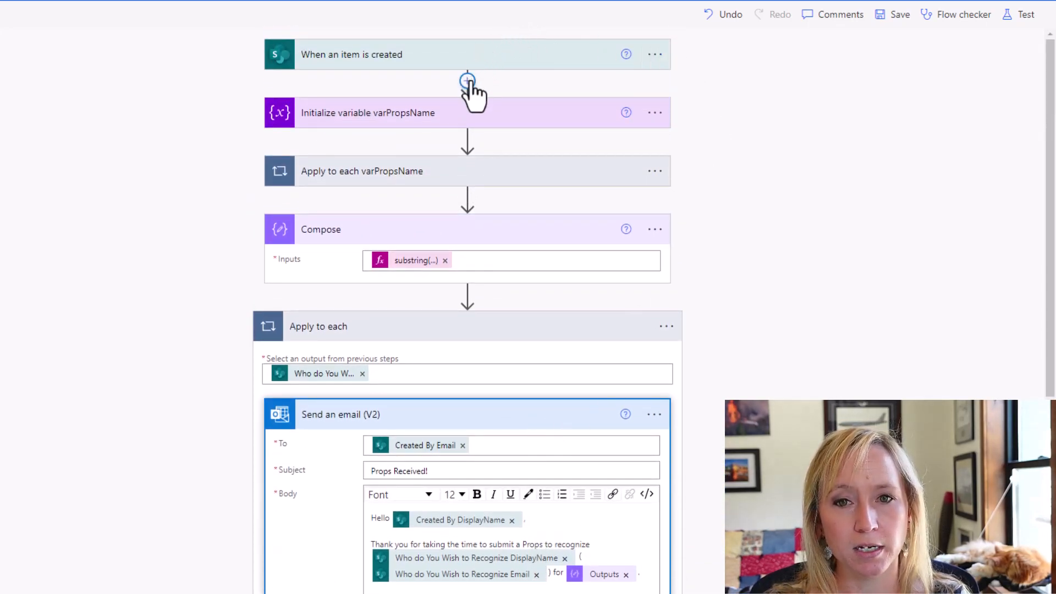
Step: Insert a SharePoint Get file content action directly after the Initialize variable varPropsName action
left_click(468, 81)
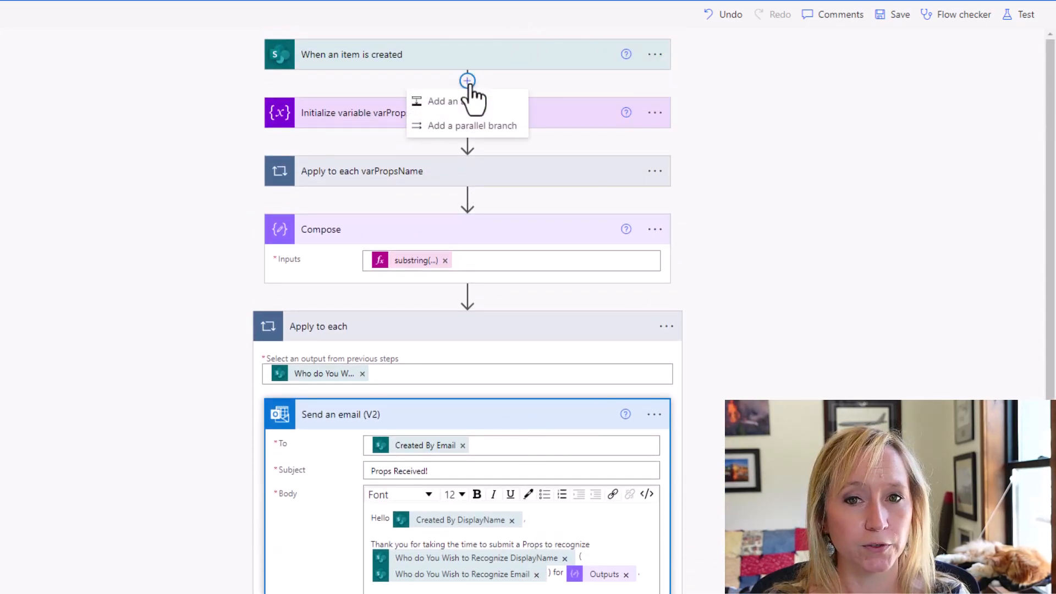
left_click(740, 144)
left_click(466, 139)
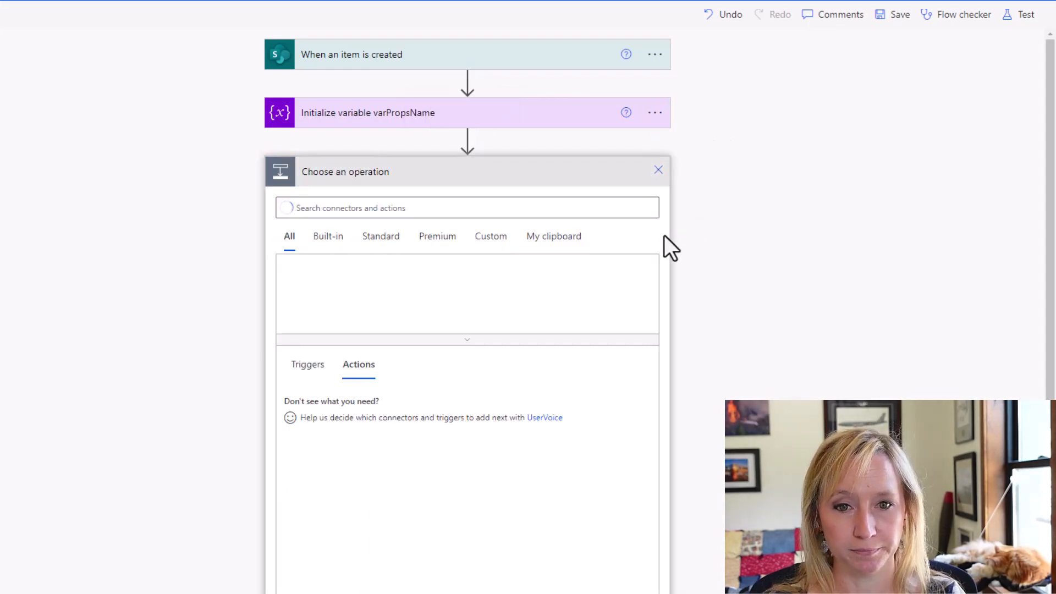
left_click(434, 211)
type("get file content")
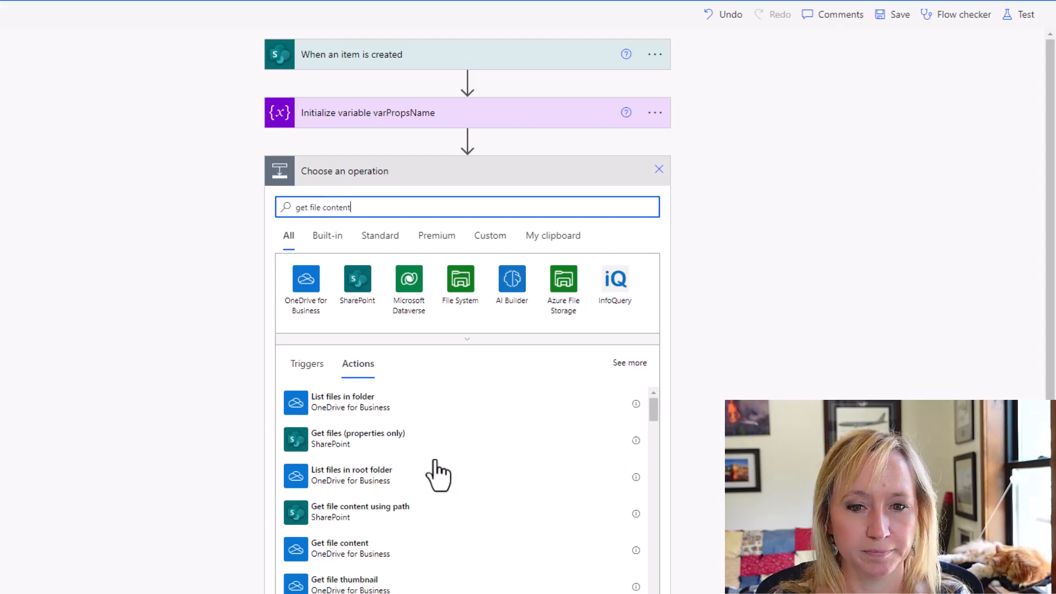
left_click(422, 487)
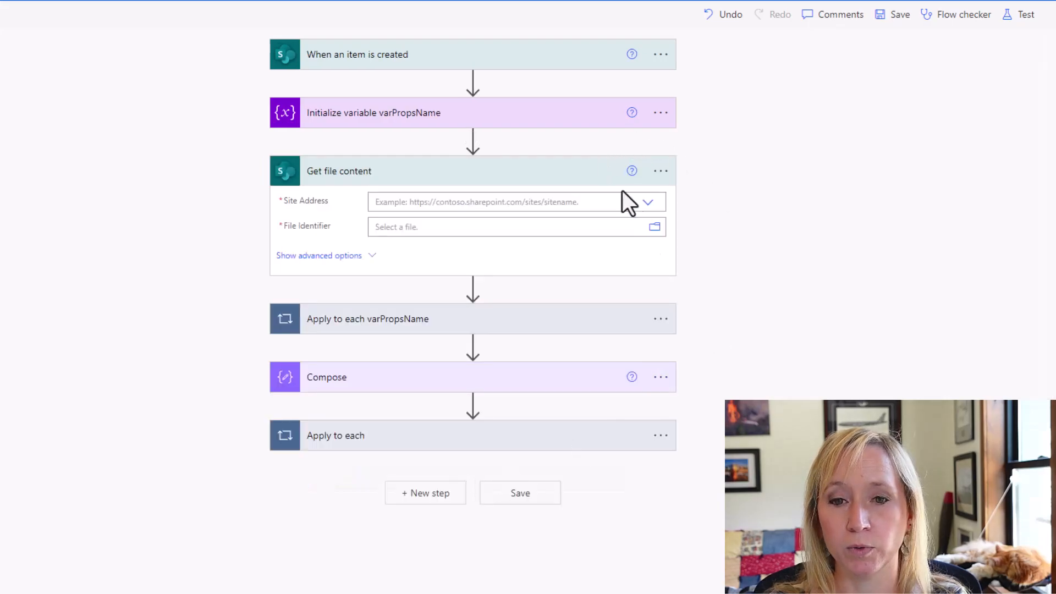
Step: Rename the new SharePoint action as "Get file content Main Props Image"
left_click(661, 171)
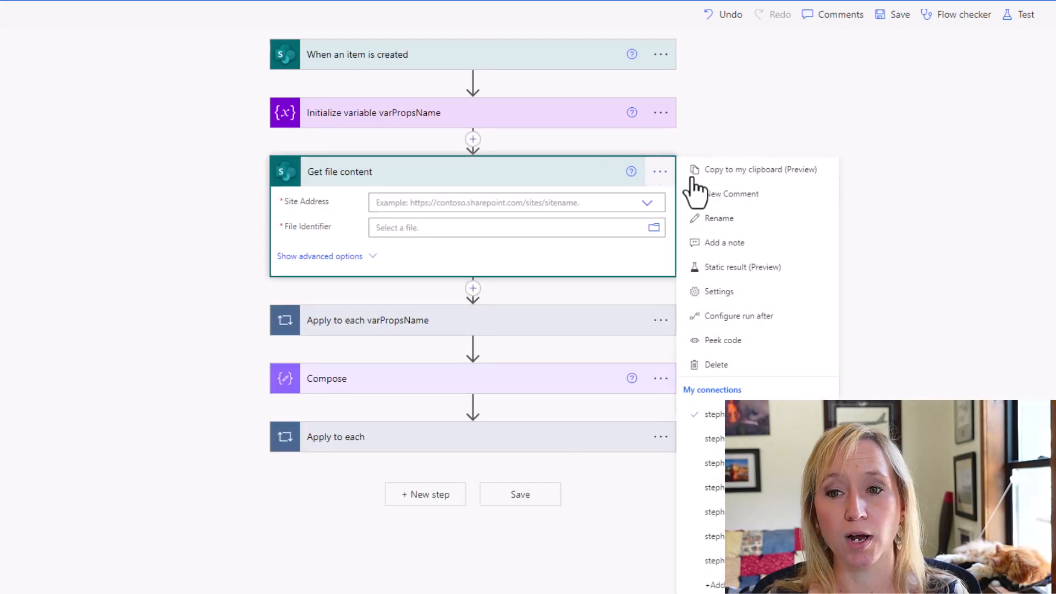
left_click(734, 218)
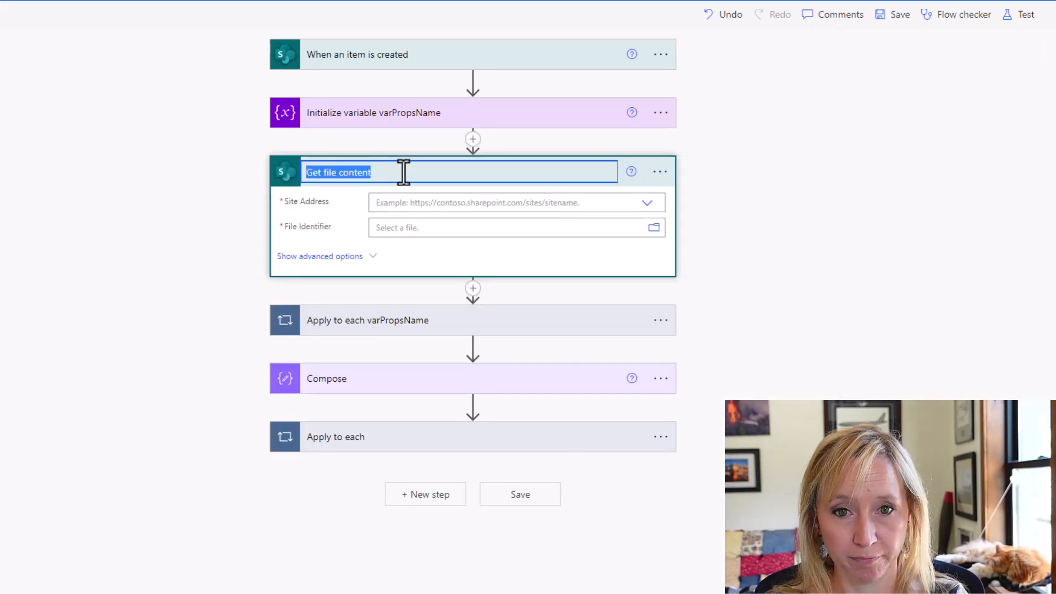
left_click(404, 173)
type("<")
type("ain Props Image")
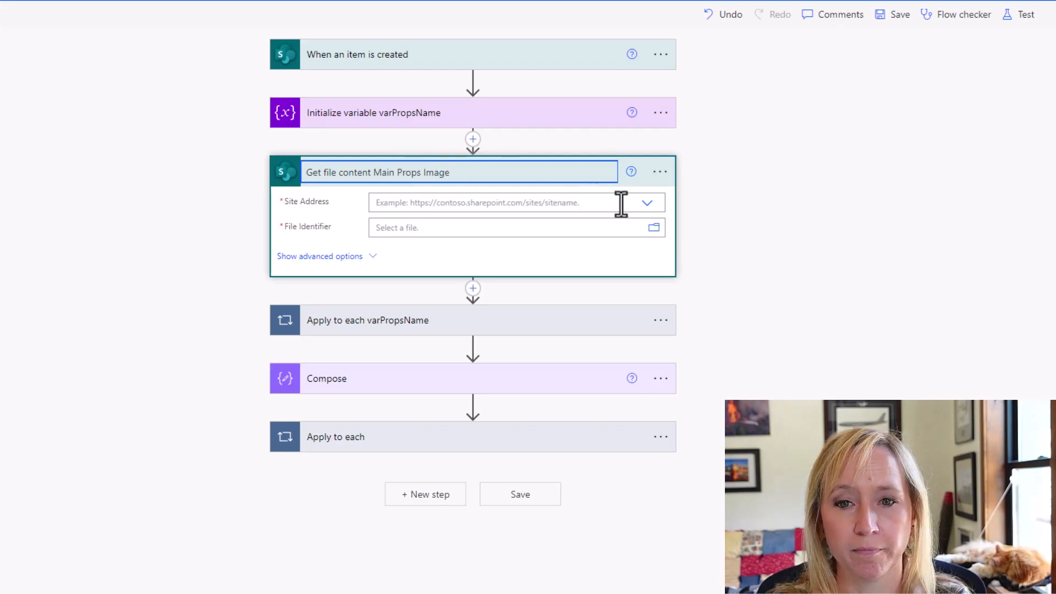
Step: Set the Main Props Image action's site to Sky Ranch Aviation and its file to /PropsImages/AllProps.png
left_click(647, 204)
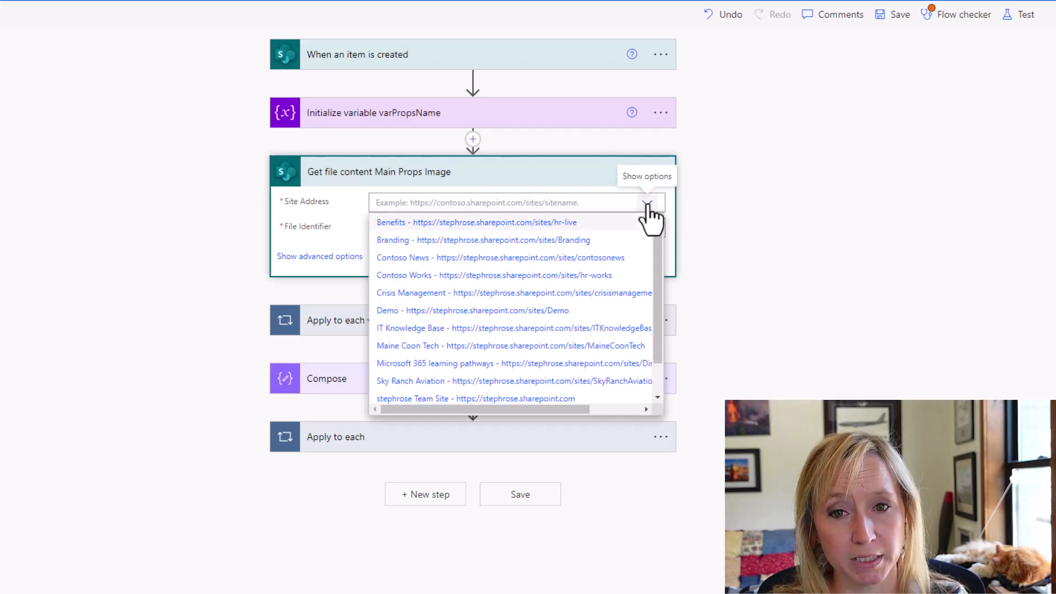
left_click(440, 379)
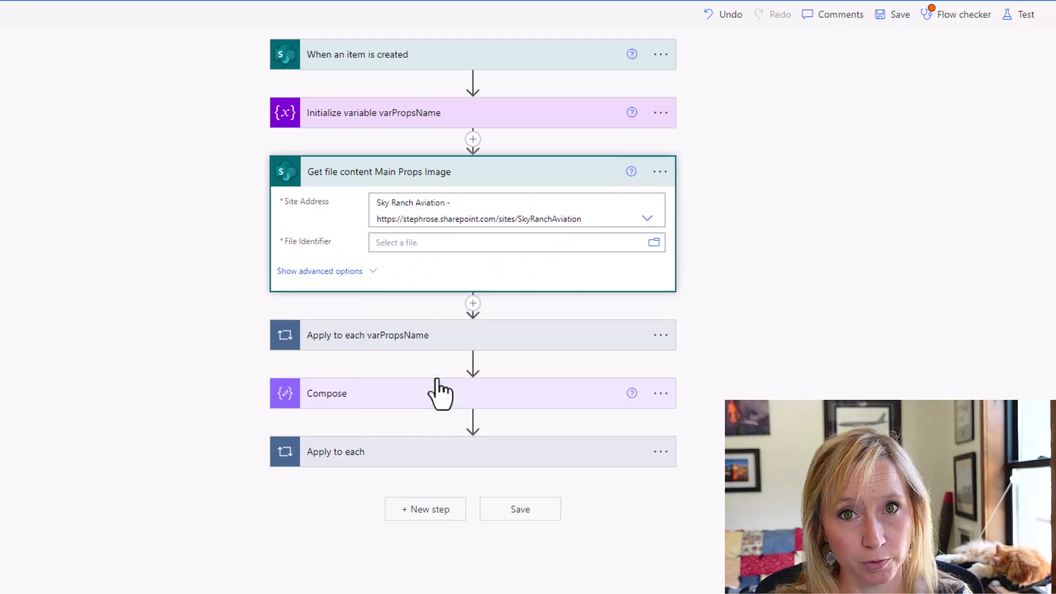
left_click(653, 247)
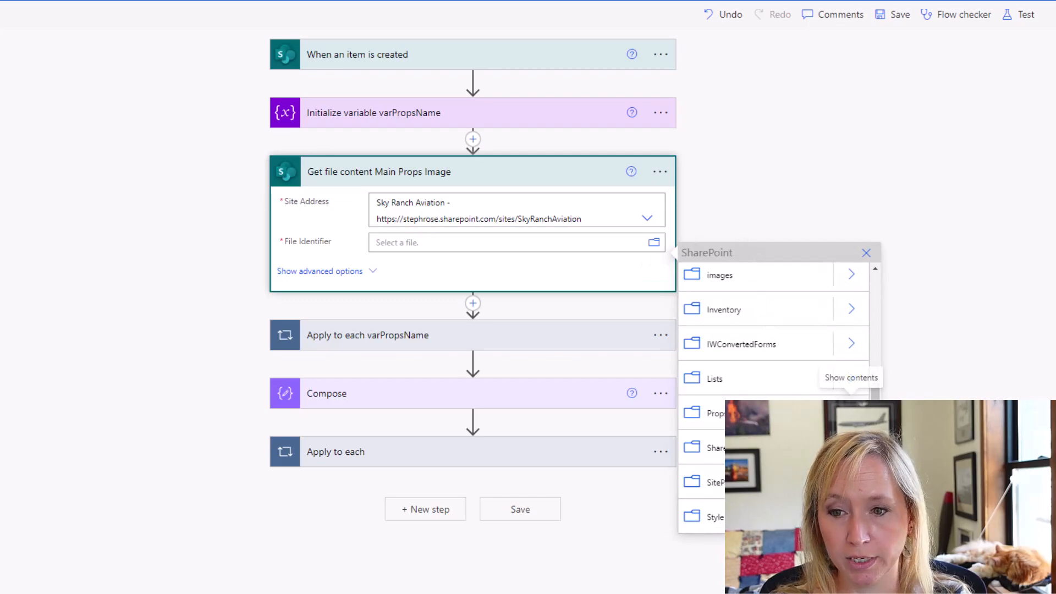
left_click(852, 413)
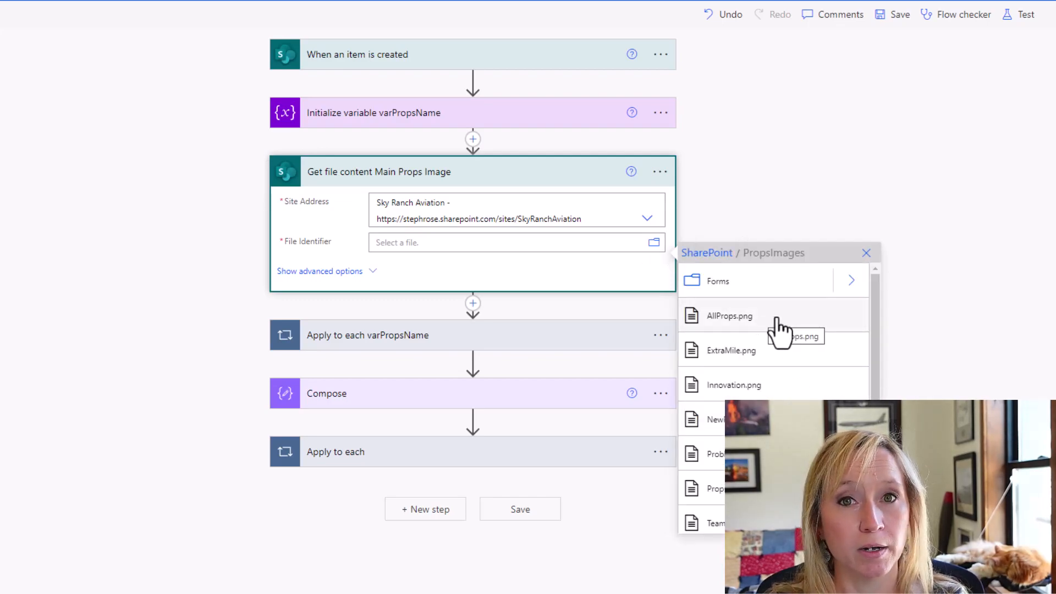
left_click(776, 318)
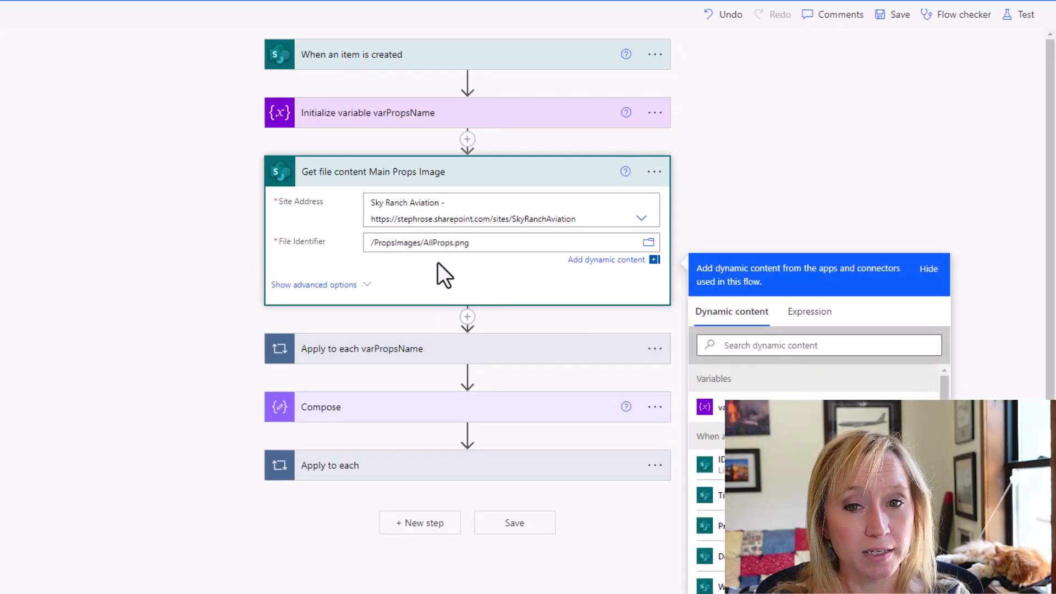
left_click(828, 182)
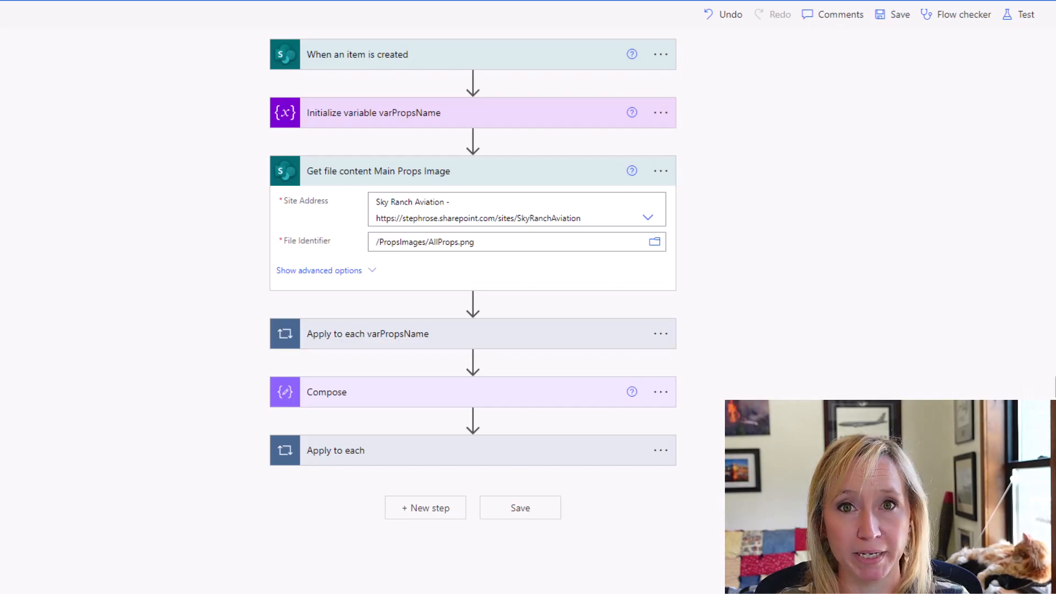
Step: Insert an Initialize variable action directly after Get file content Main Props Image
mouse_move(492, 296)
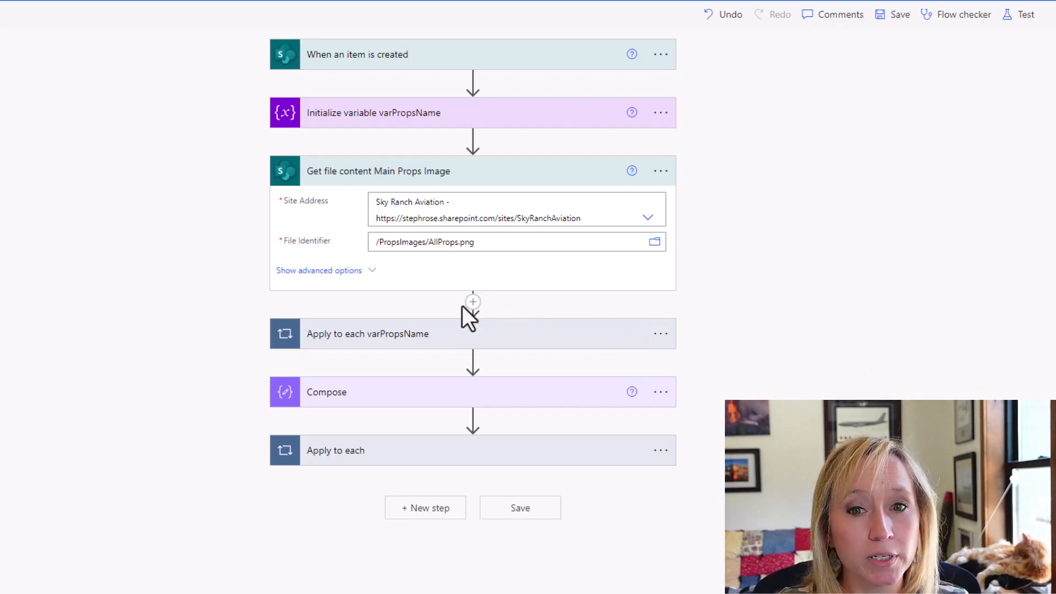
left_click(473, 303)
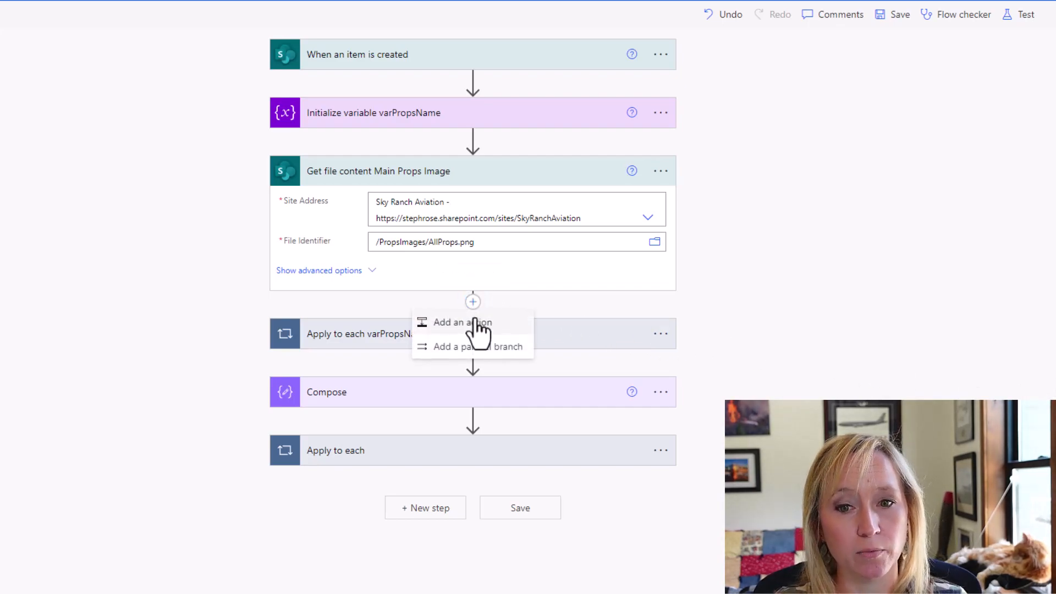
left_click(477, 325)
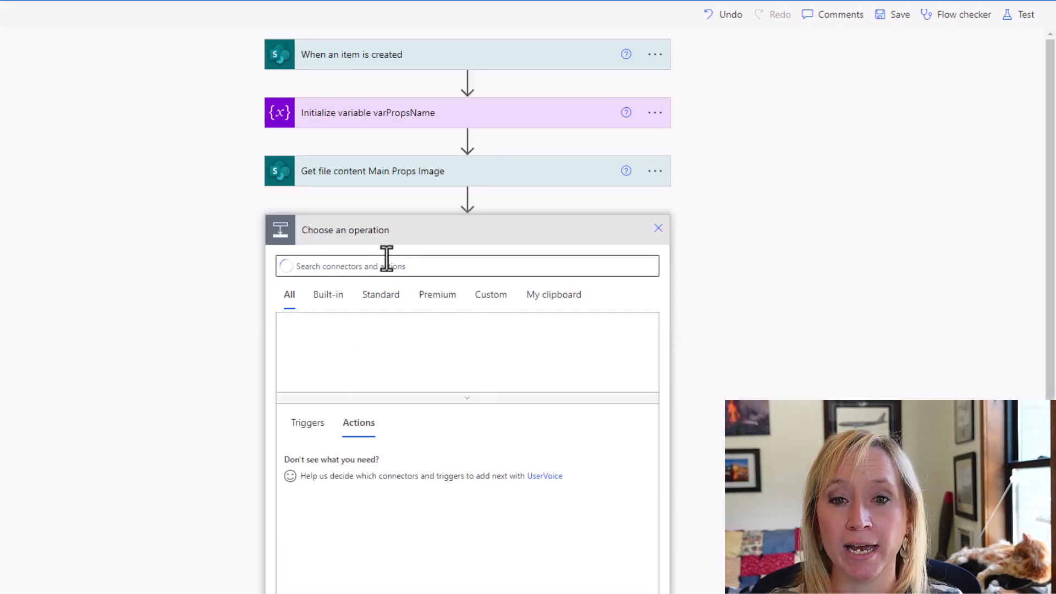
left_click(389, 267)
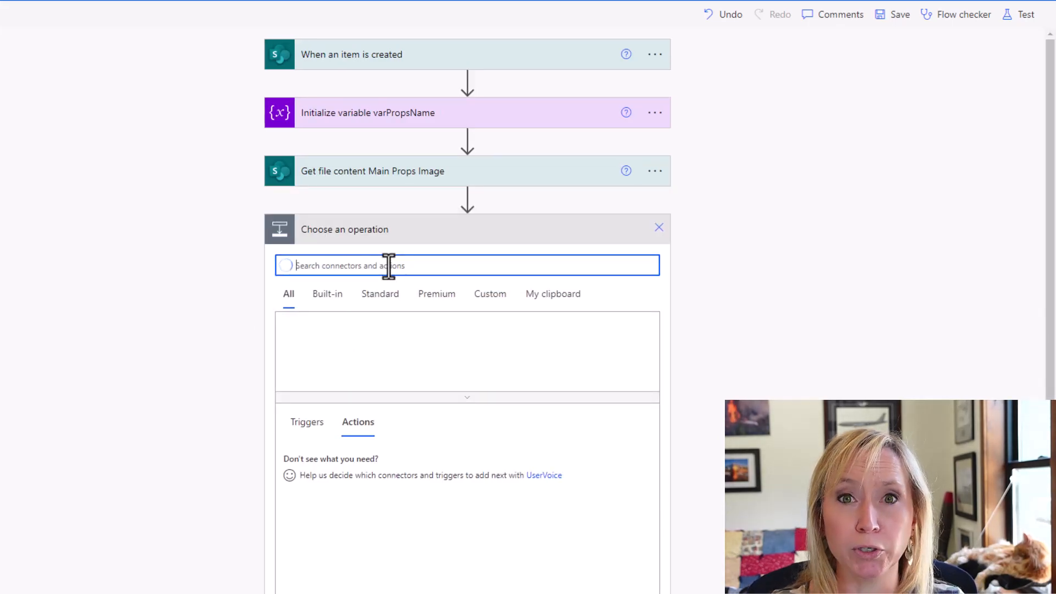
type("variable")
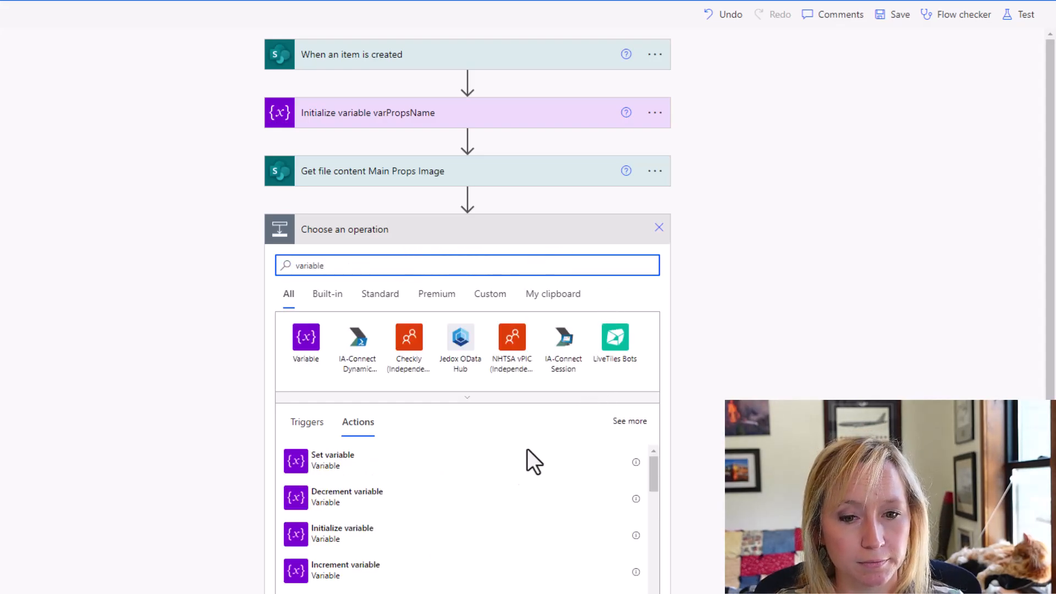
left_click(410, 544)
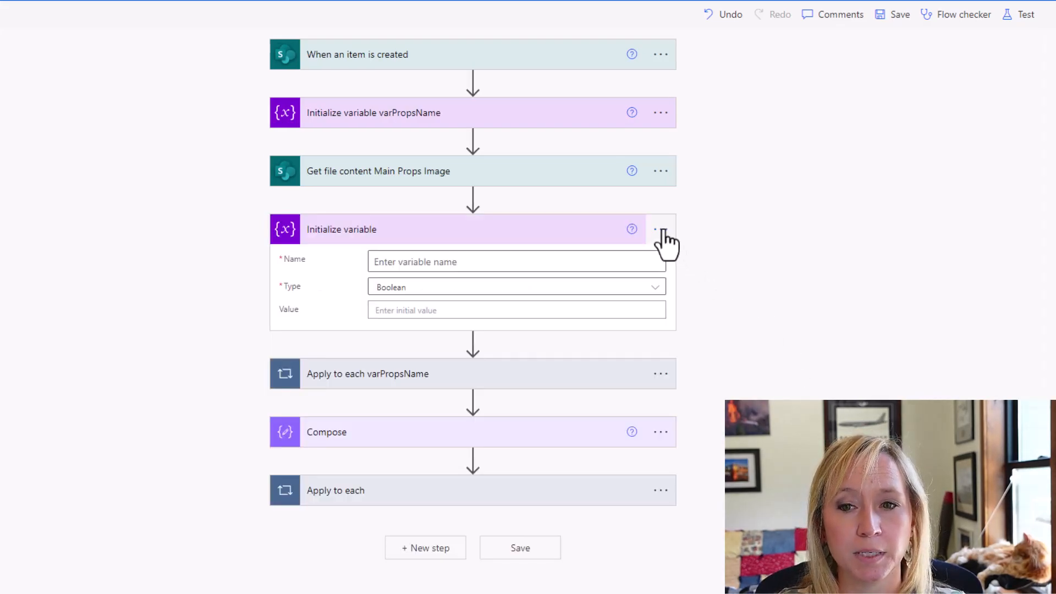
Step: Rename the new variable action as "Initialize variable varMainProps"
left_click(660, 228)
left_click(756, 281)
left_click(491, 232)
type("varMari")
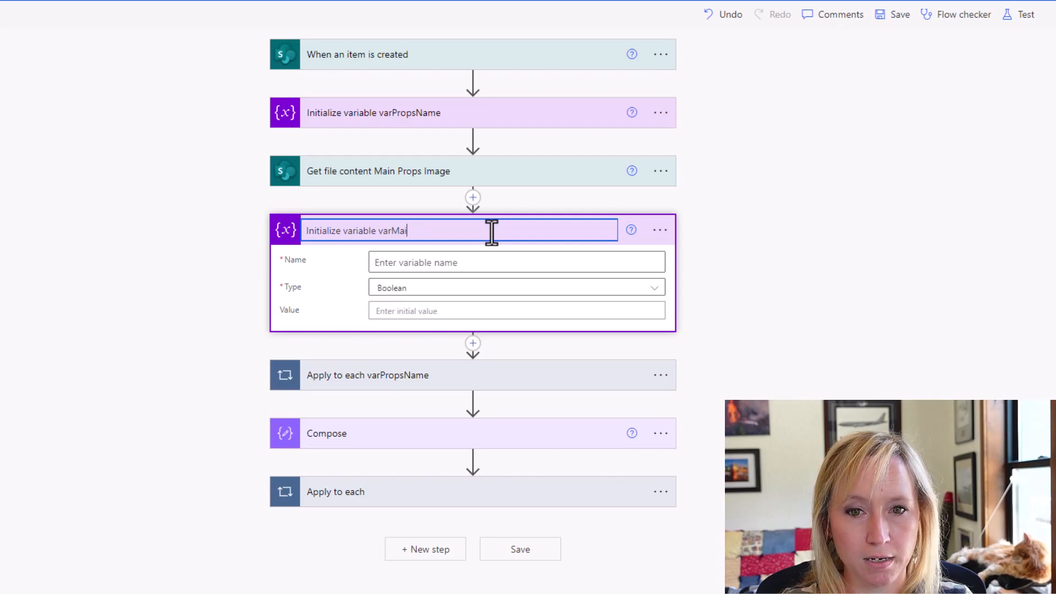
type("Props")
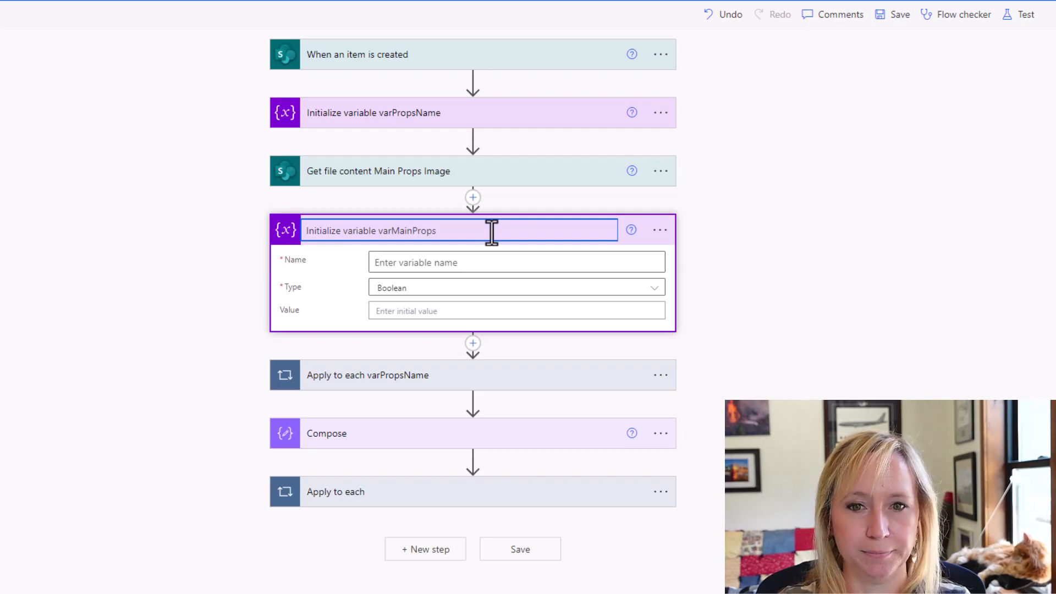
Step: Name the new variable varMainProps and set its type to String
double_click(403, 231)
key("ctrl+c")
left_click(413, 263)
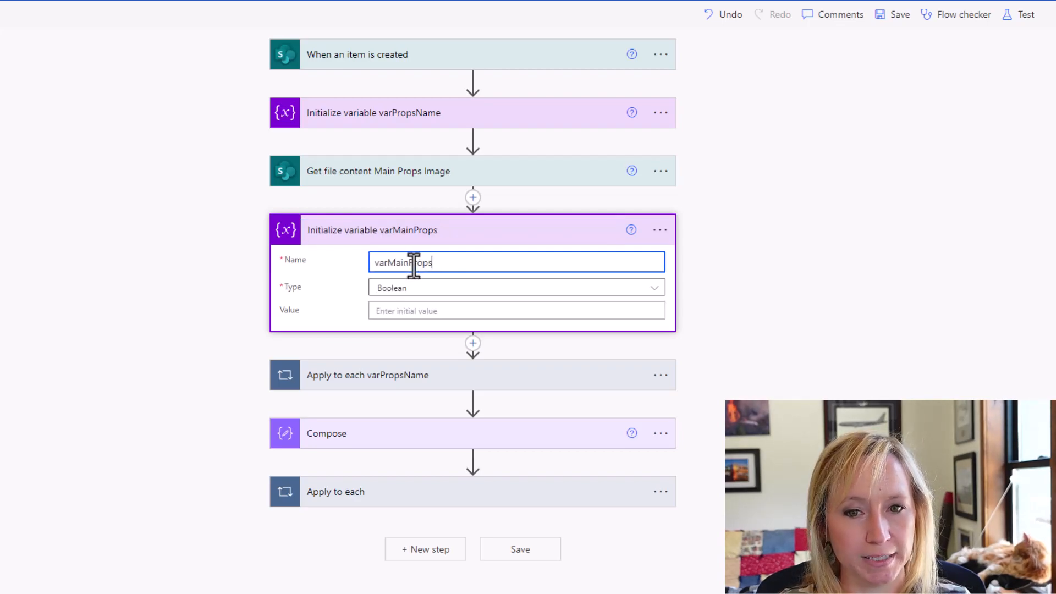
key("ctrl+v")
left_click(432, 291)
left_click(410, 382)
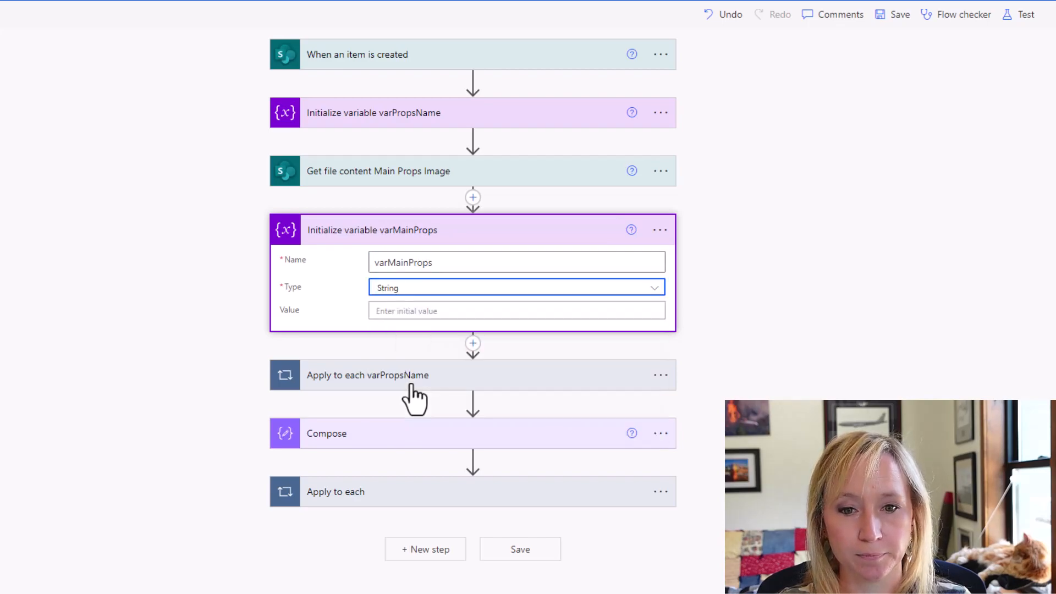
Step: Set the varMainProps value to an img tag with source data:image/jpeg;base64, plus the Main Props Image File Content's .$content expression, alt "You Matter" and width 300
left_click(407, 310)
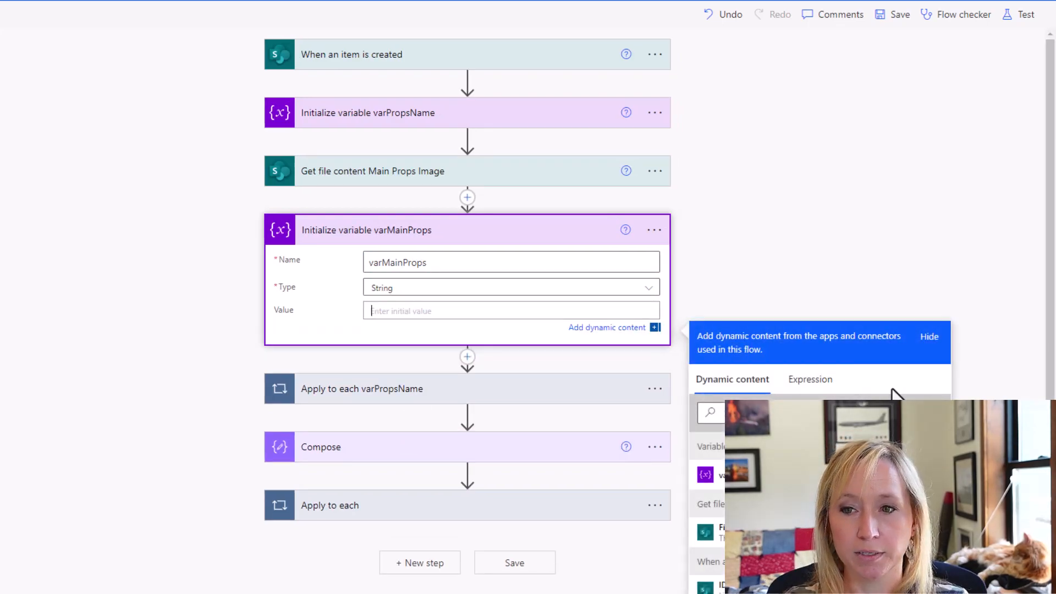
left_click(825, 388)
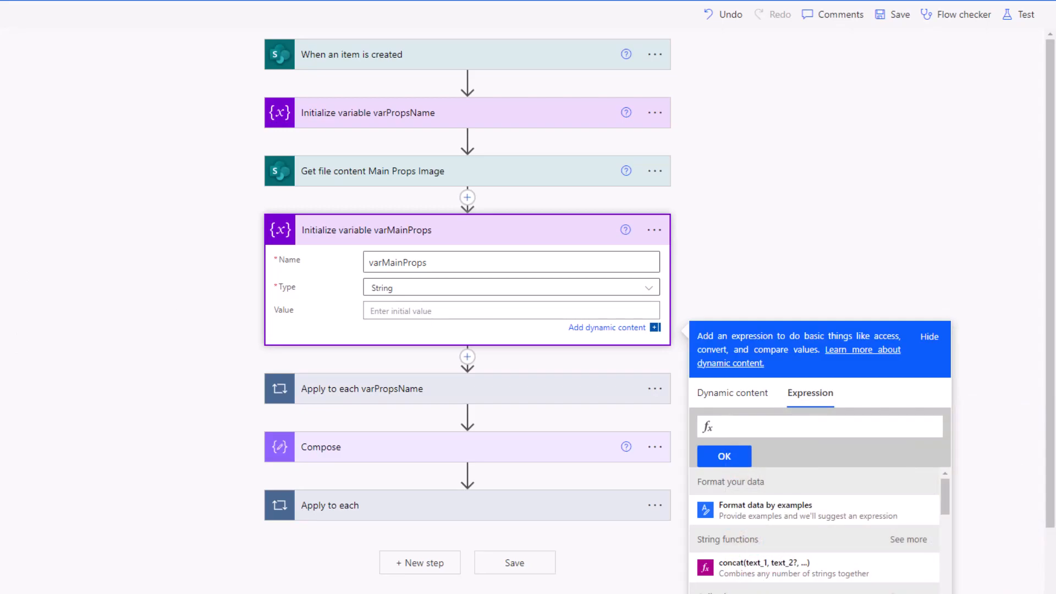
left_click(876, 427)
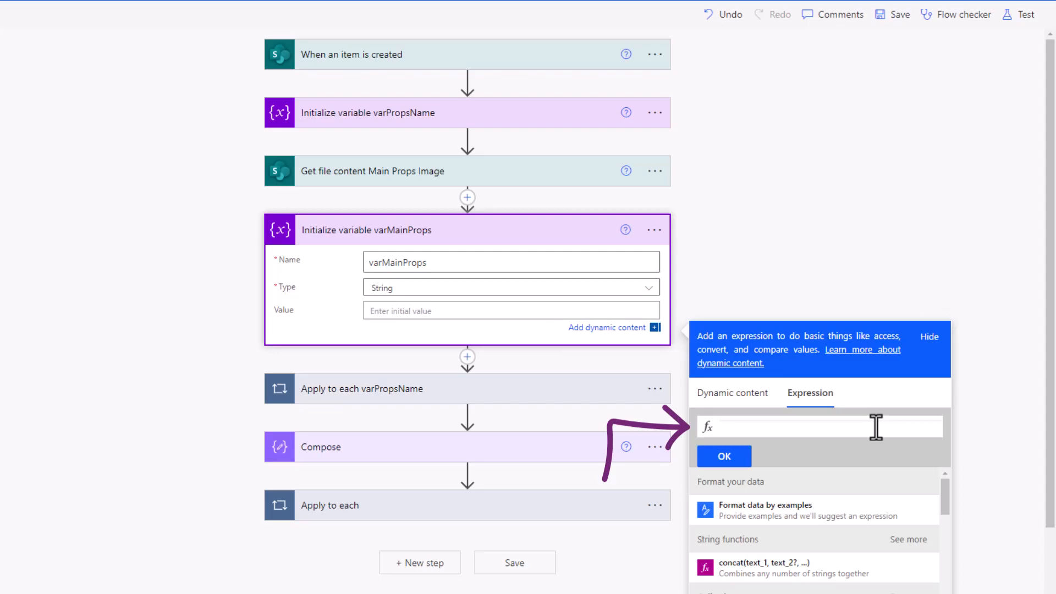
type(".$content")
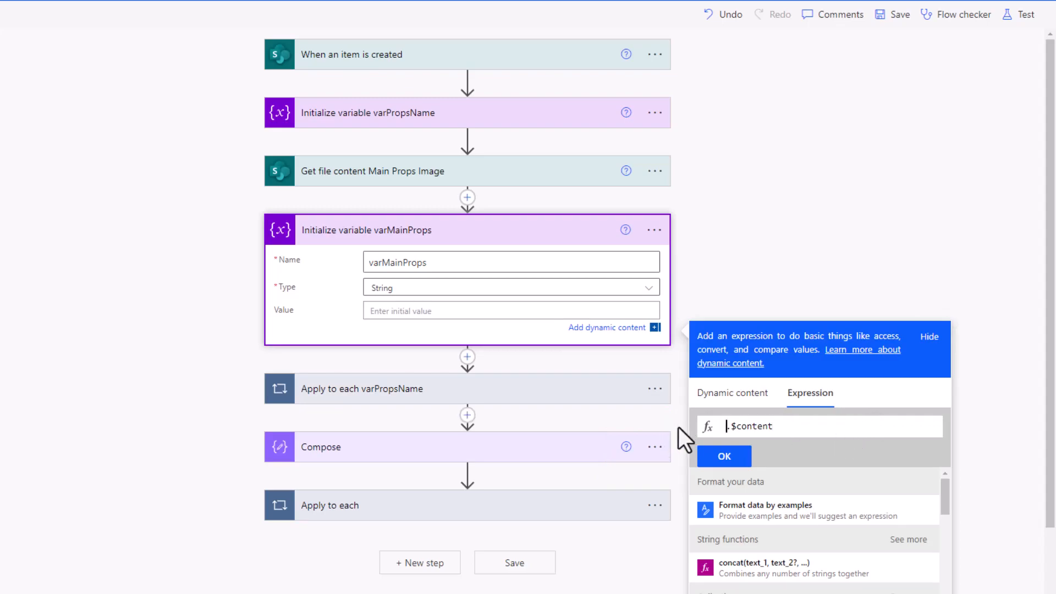
left_click(724, 392)
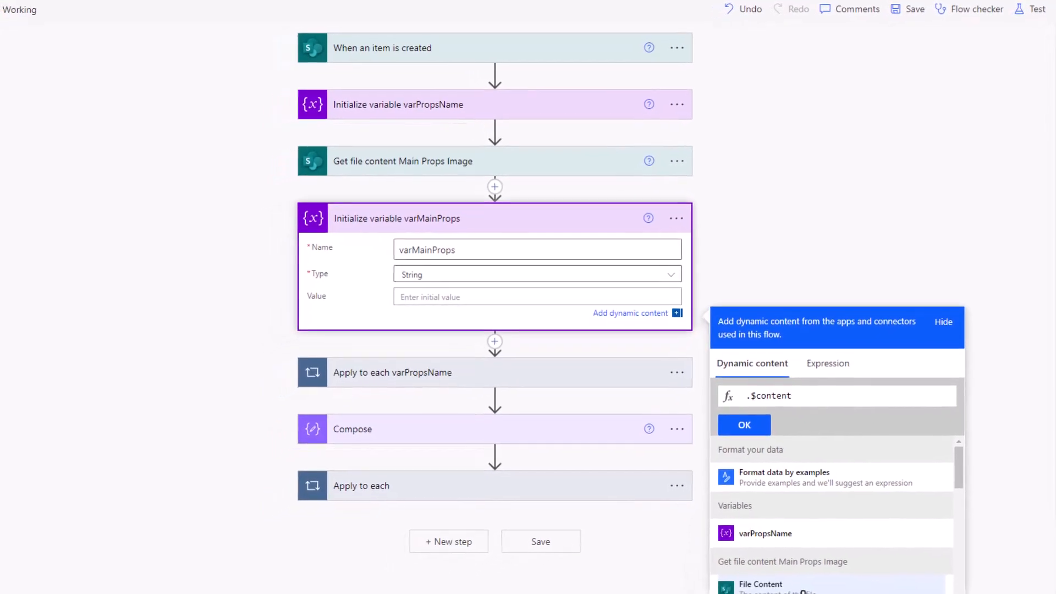
left_click(810, 587)
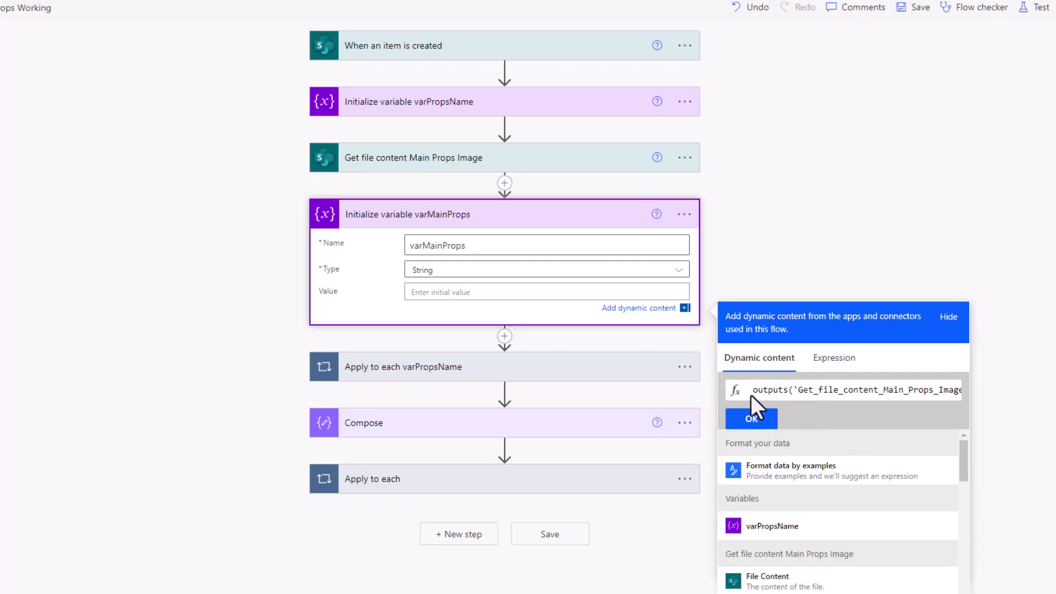
left_click(752, 419)
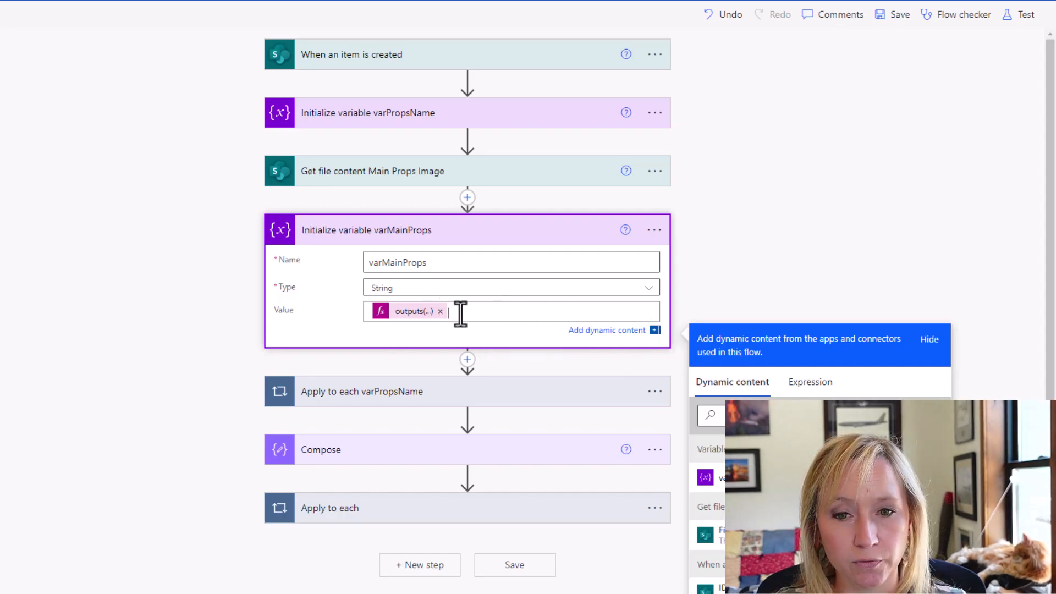
key("ctrl+v")
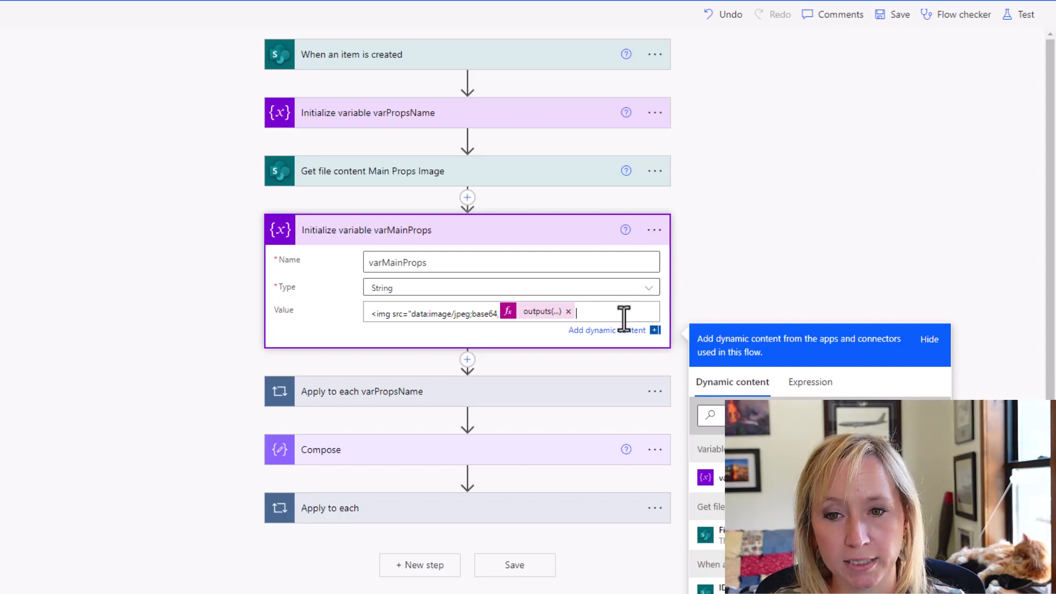
key("ctrl+v")
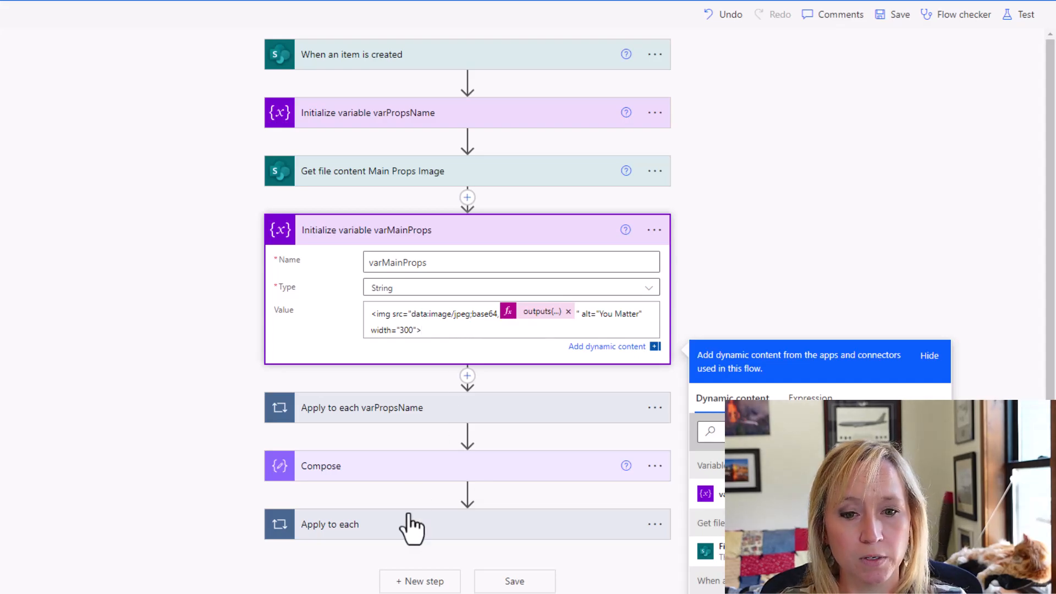
Step: Insert the varMainProps variable on its own line below the recognition sentence in the Send an email (V2) body
left_click(424, 531)
scroll(424, 531, "down", 3)
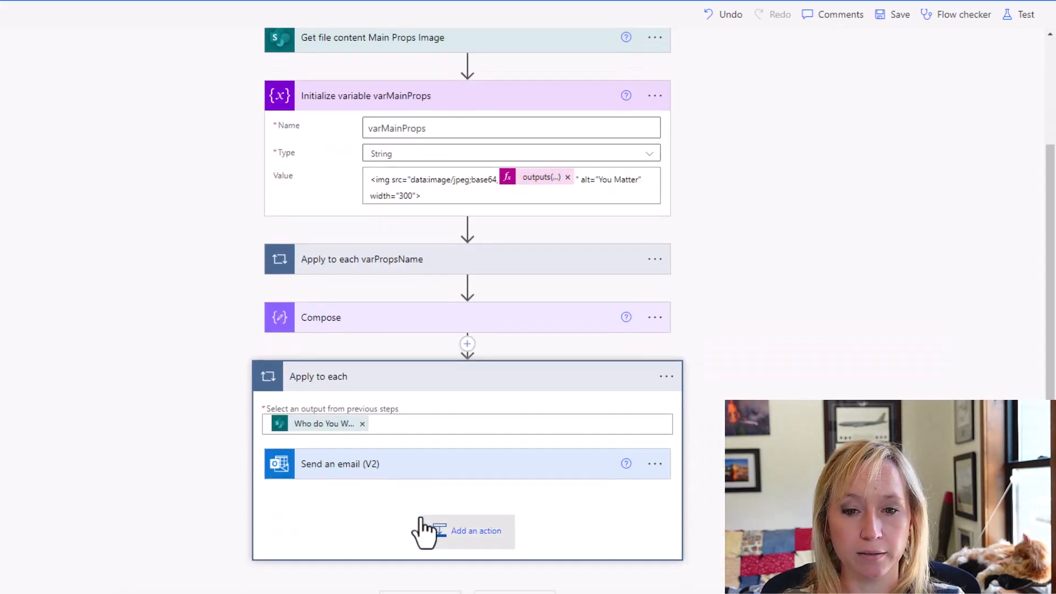
left_click(433, 465)
scroll(431, 472, "down", 5)
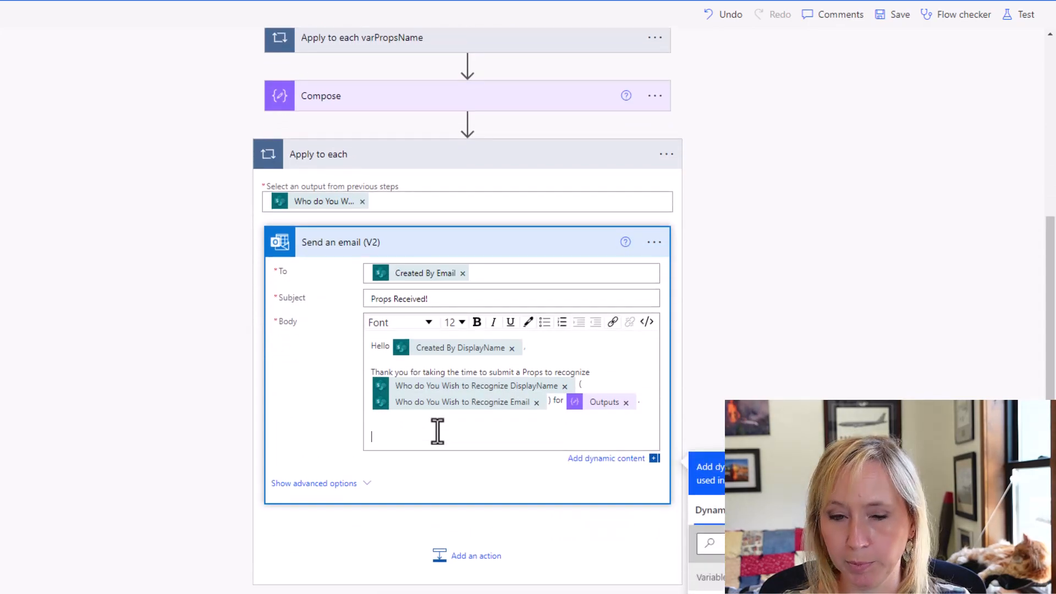
scroll(873, 378, "down", 2)
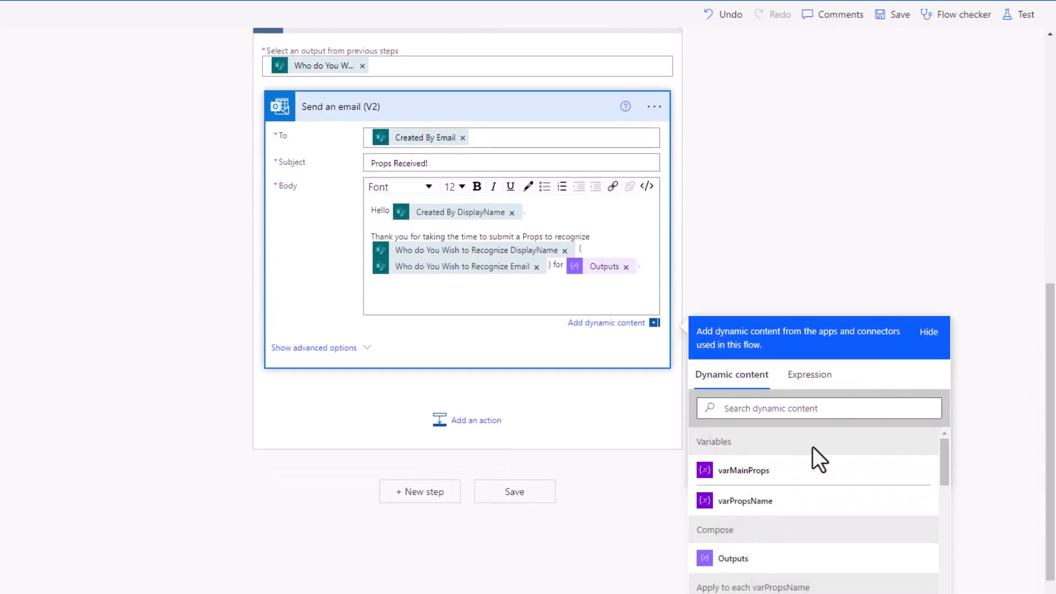
left_click(802, 470)
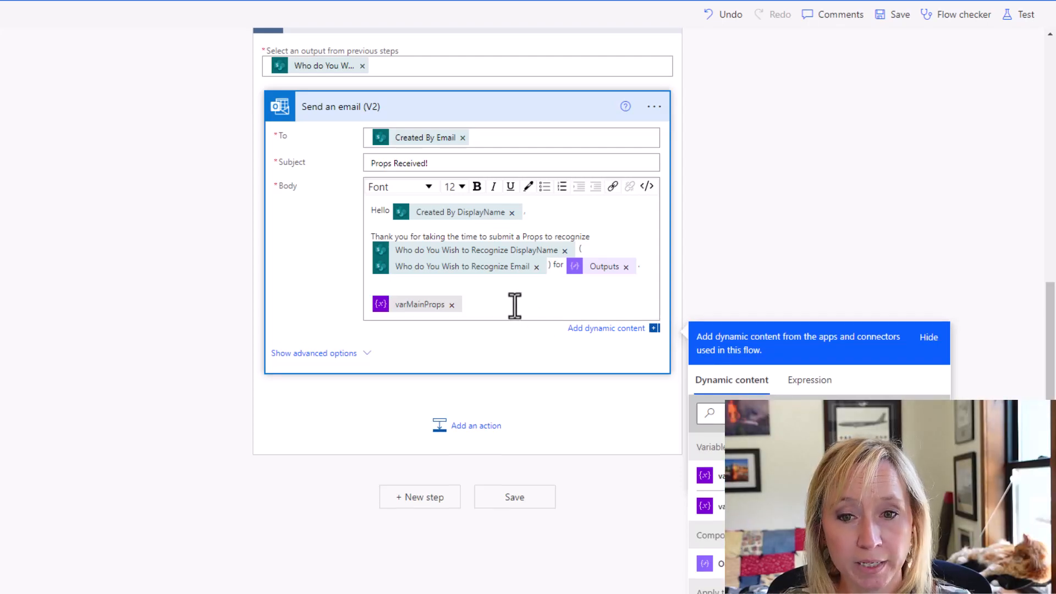
Step: Add a closing line below varMainProps saying this is an automated email with the HR contact for questions, formatted bold at size 9
key("Return")
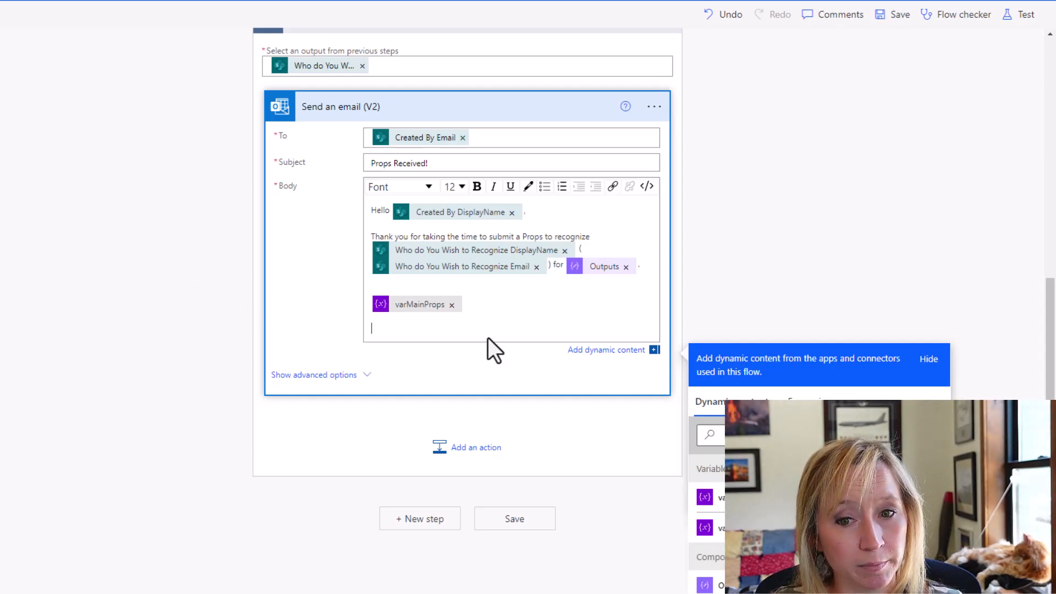
key("ctrl+v")
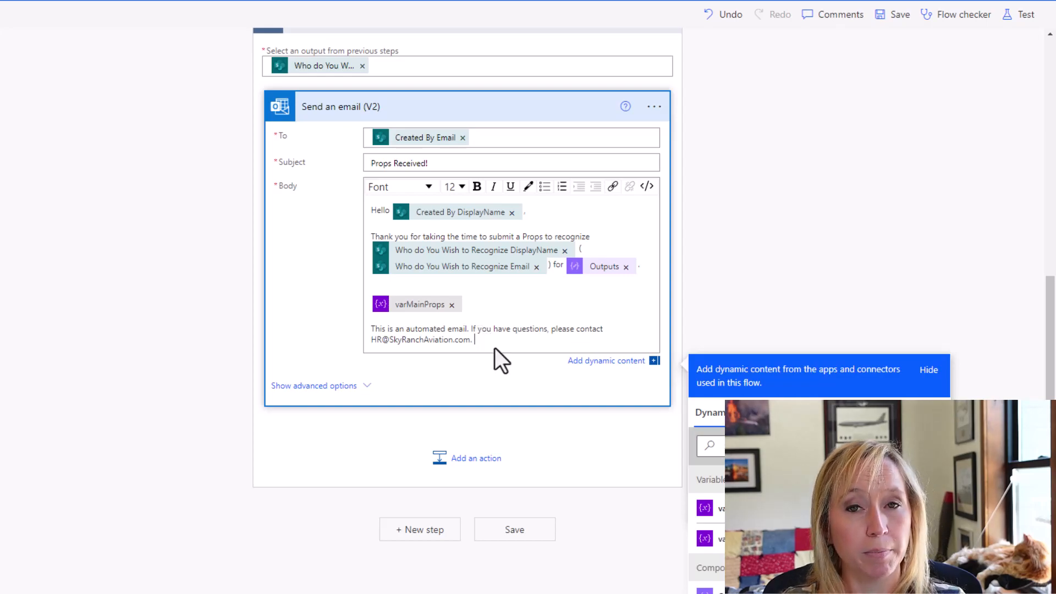
left_click_drag(488, 341, 349, 328)
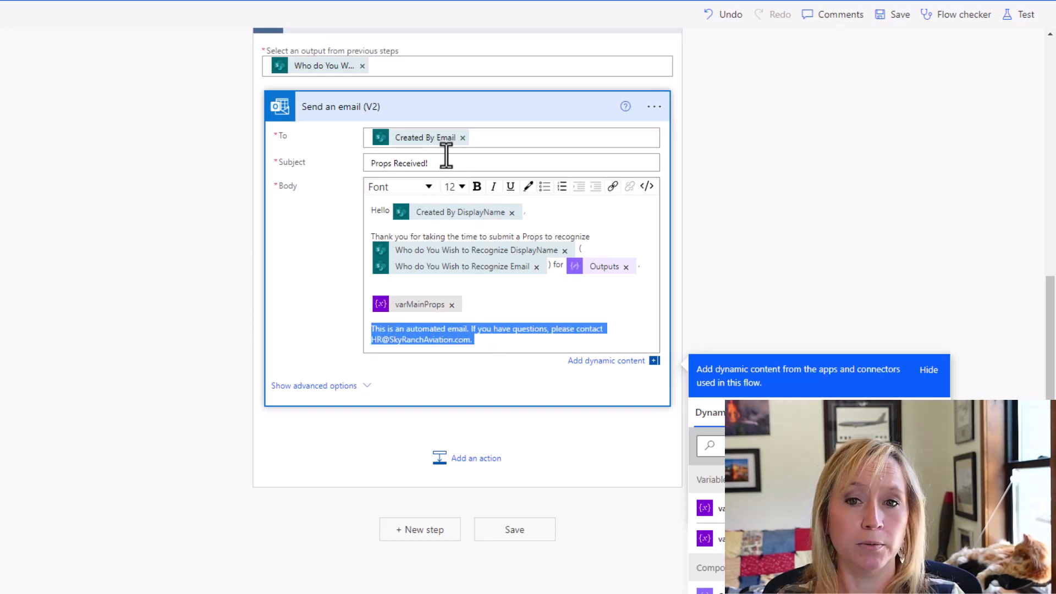
left_click(476, 186)
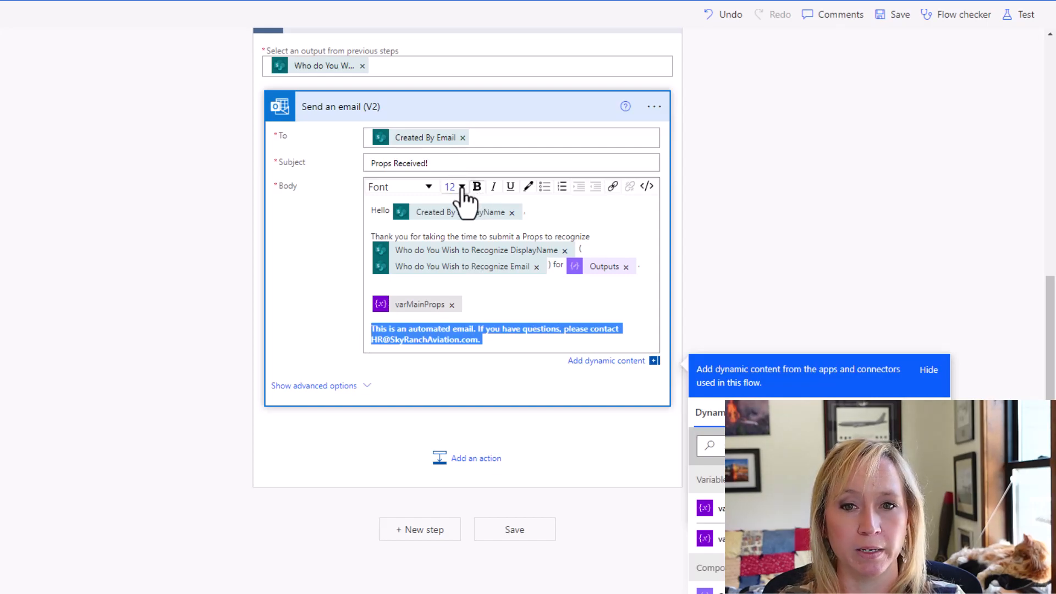
left_click(461, 186)
left_click(449, 220)
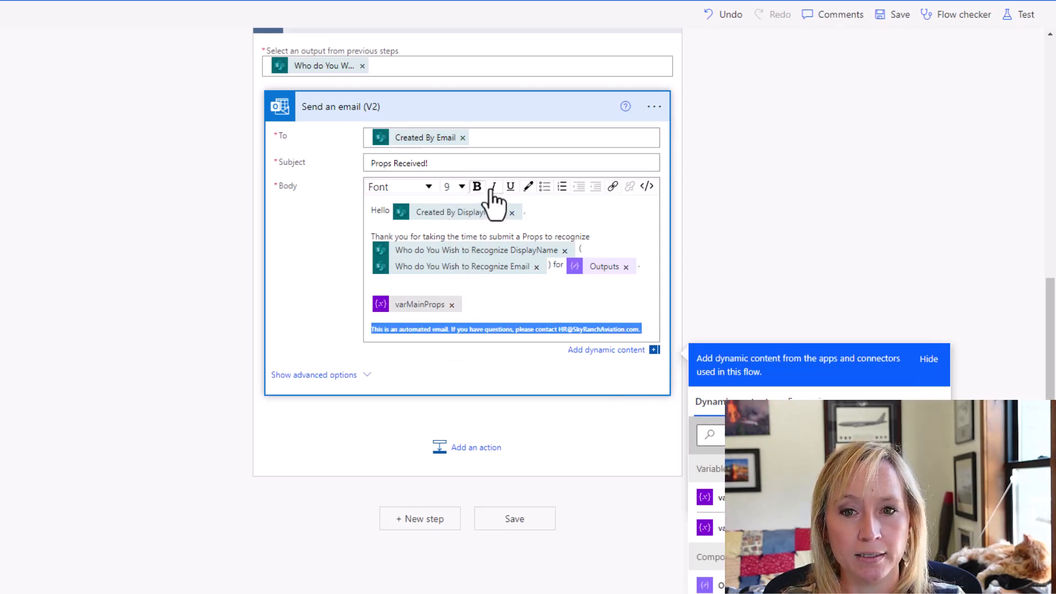
Step: Turn the HR email address in the closing line into a link with a mailto: target for that address
left_click(638, 329)
left_click_drag(637, 329, 558, 330)
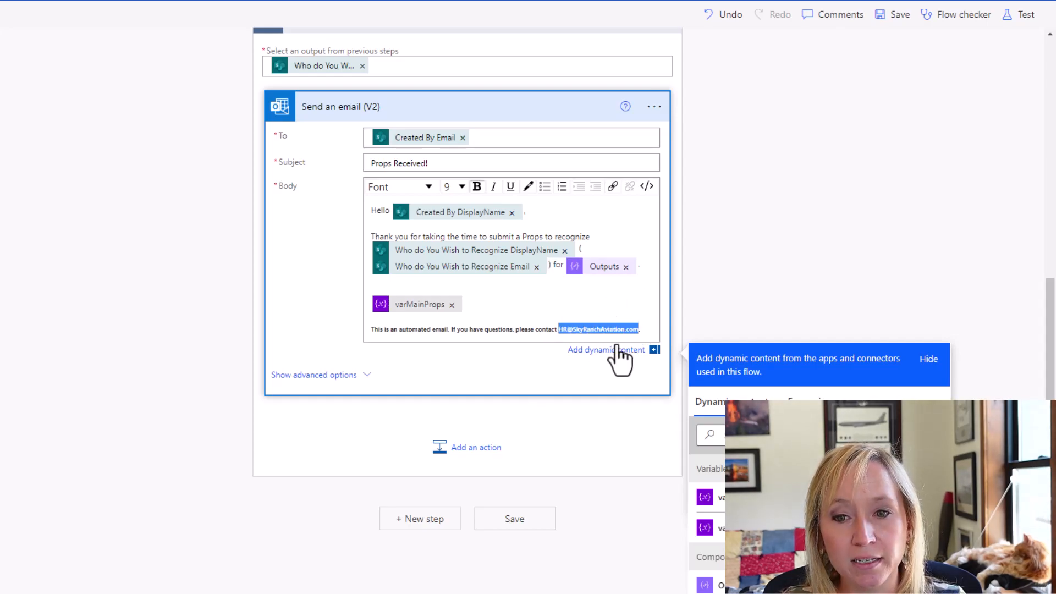
left_click(613, 188)
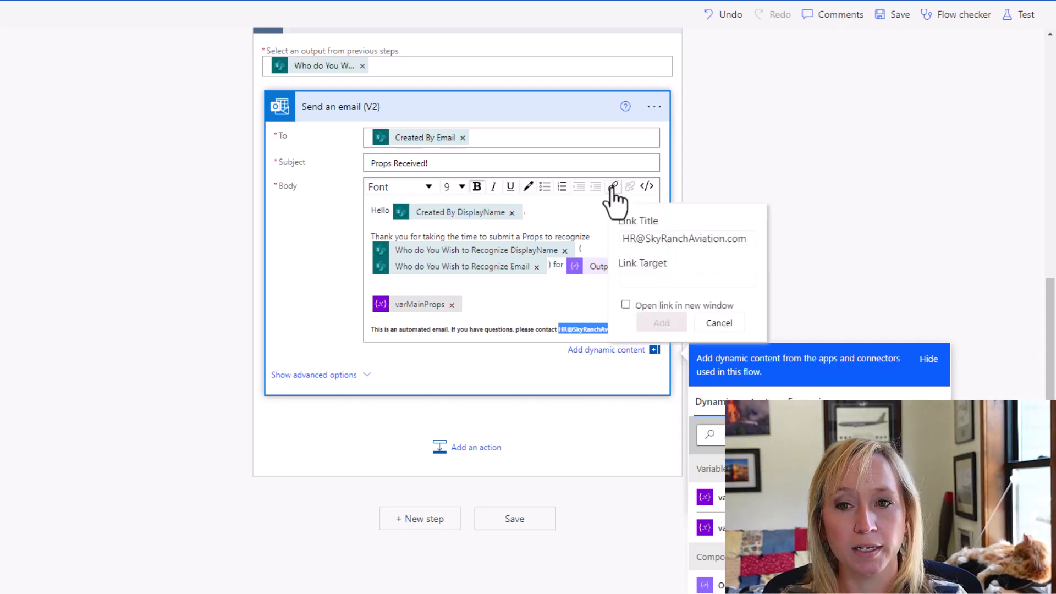
left_click(662, 281)
triple_click(663, 238)
key("ctrl+c")
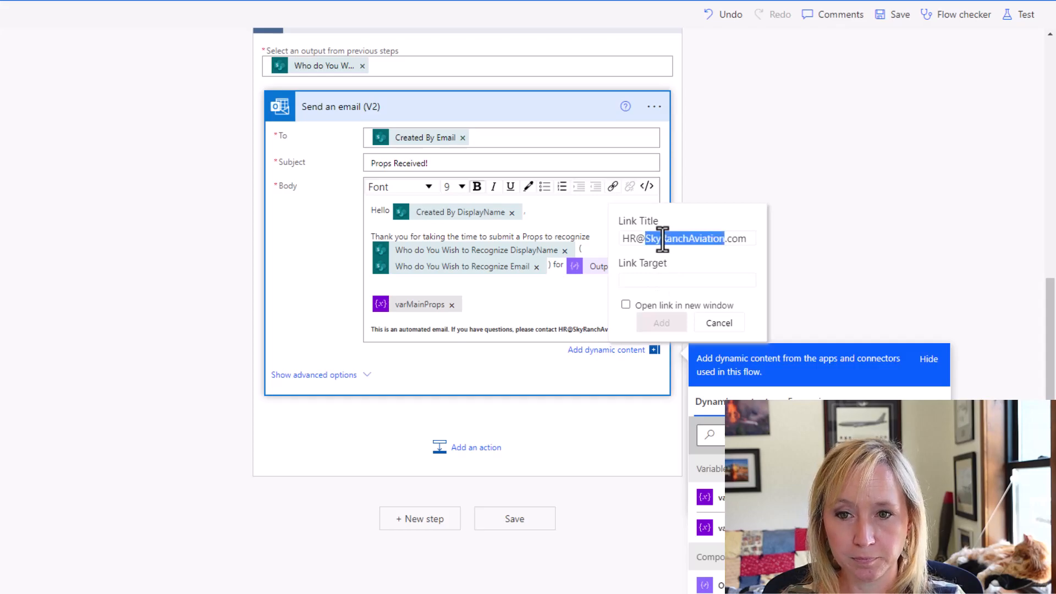
left_click(651, 279)
type("mailto:")
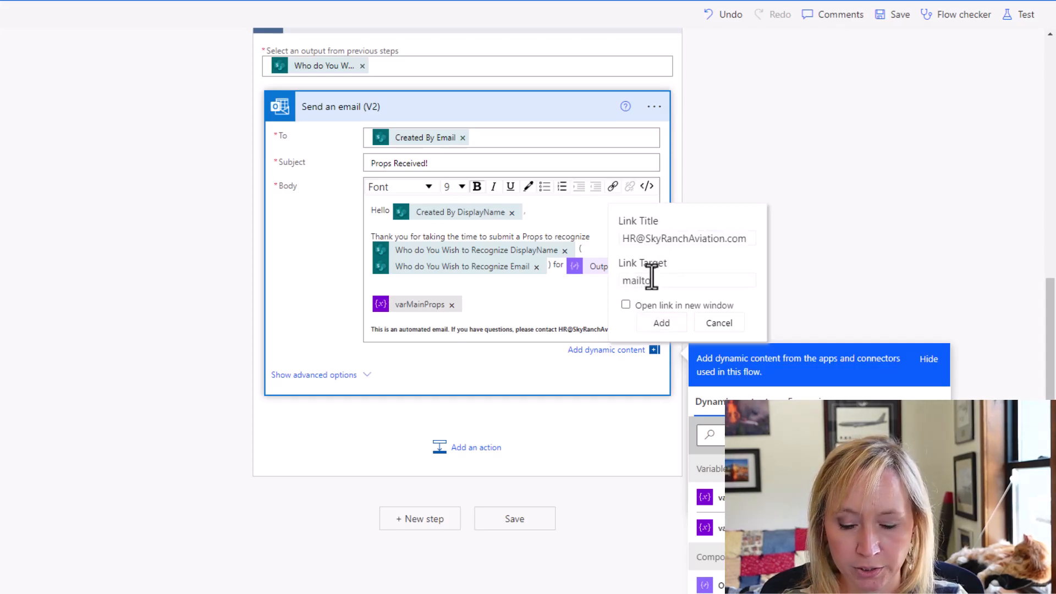
key("ctrl+v")
left_click(660, 324)
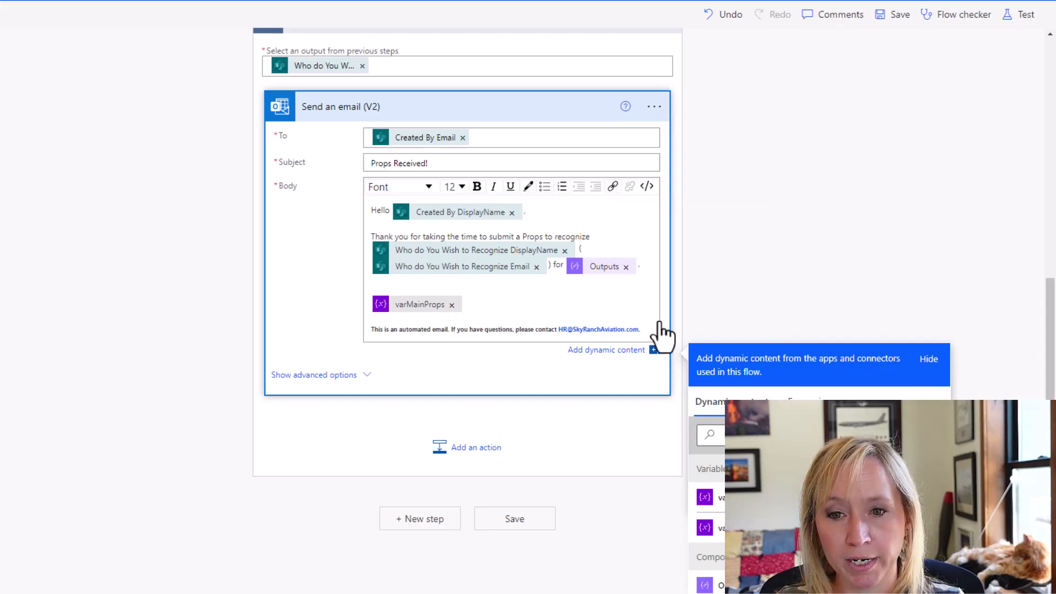
left_click(613, 310)
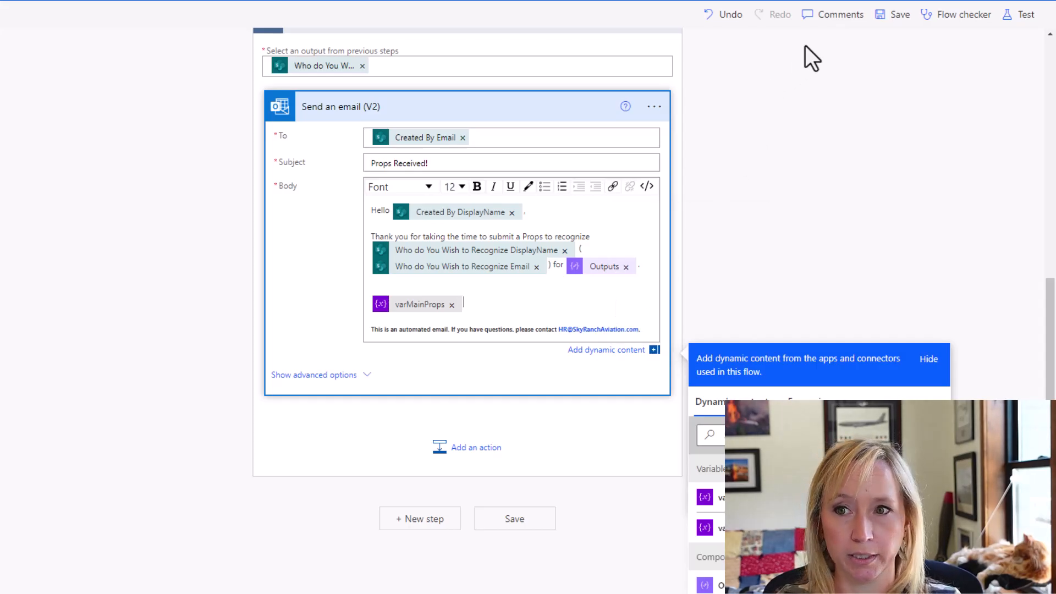
Step: Save the flow and run an automatic test with the recently used trigger from the succeeded run
left_click(899, 18)
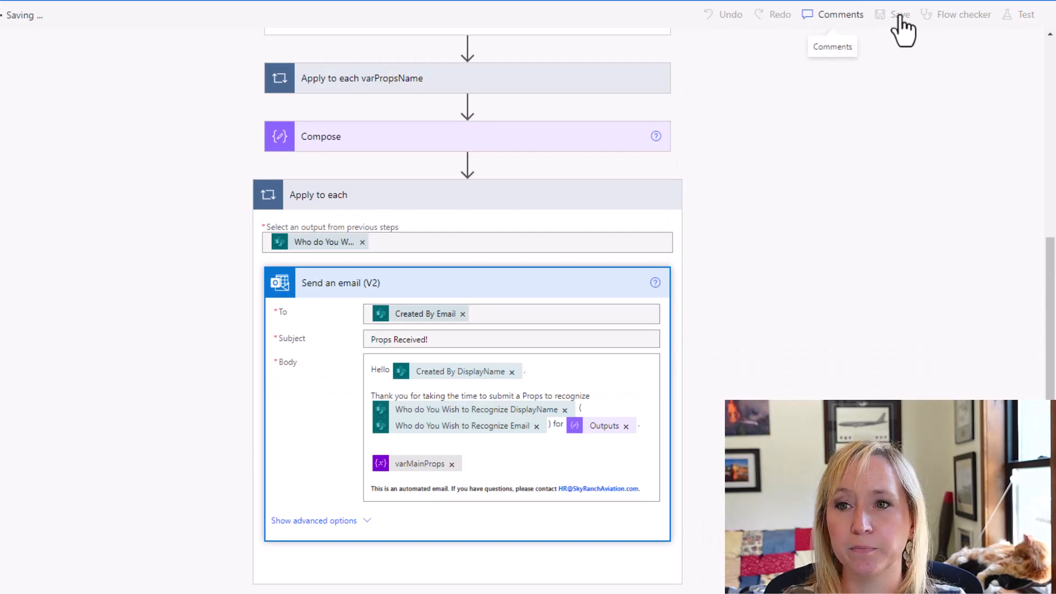
left_click(1017, 14)
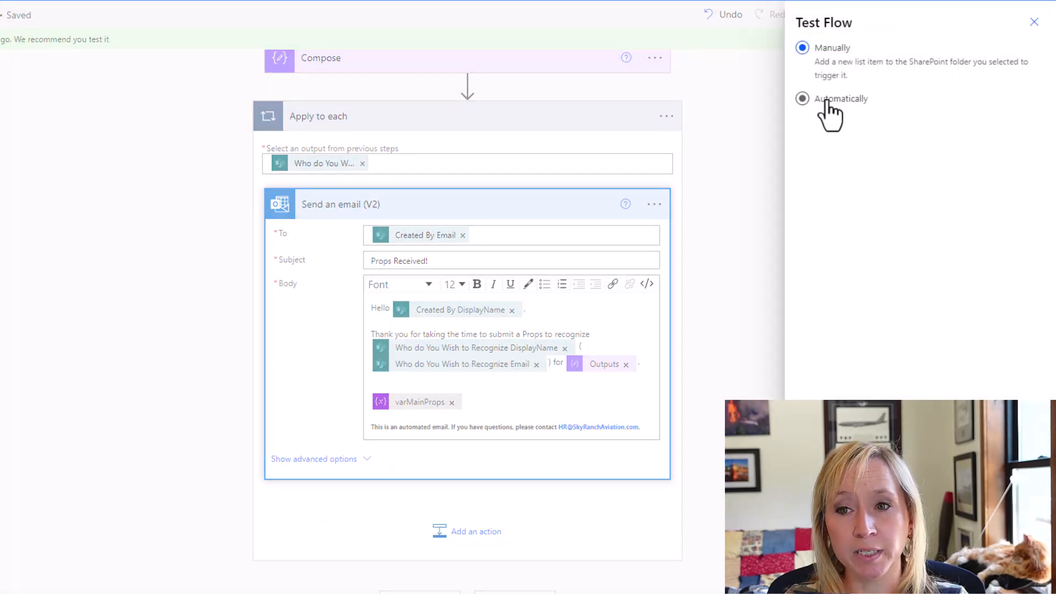
left_click(824, 100)
left_click(842, 127)
left_click(842, 150)
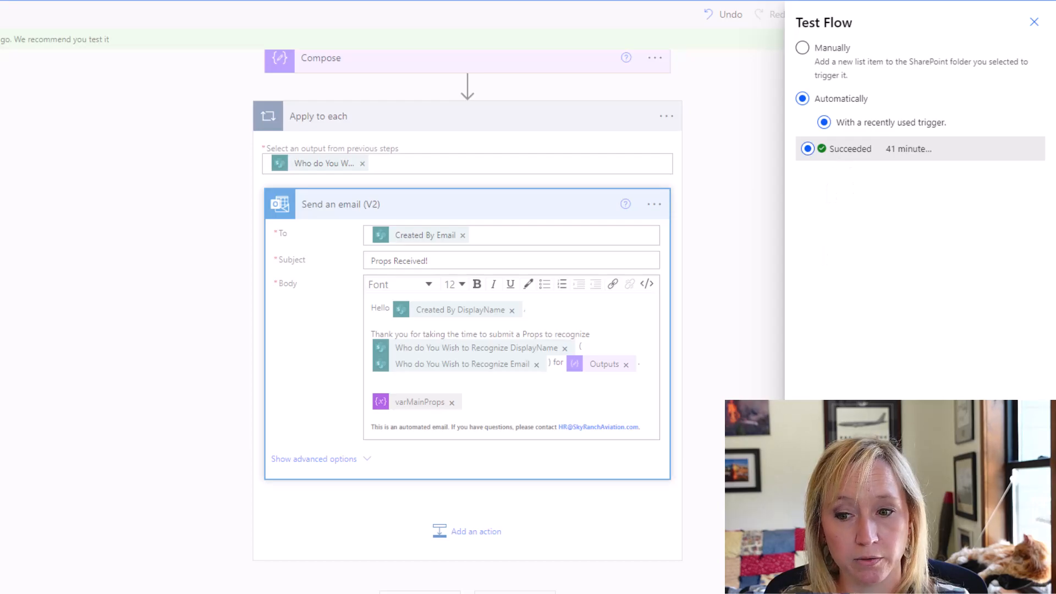
left_click(820, 575)
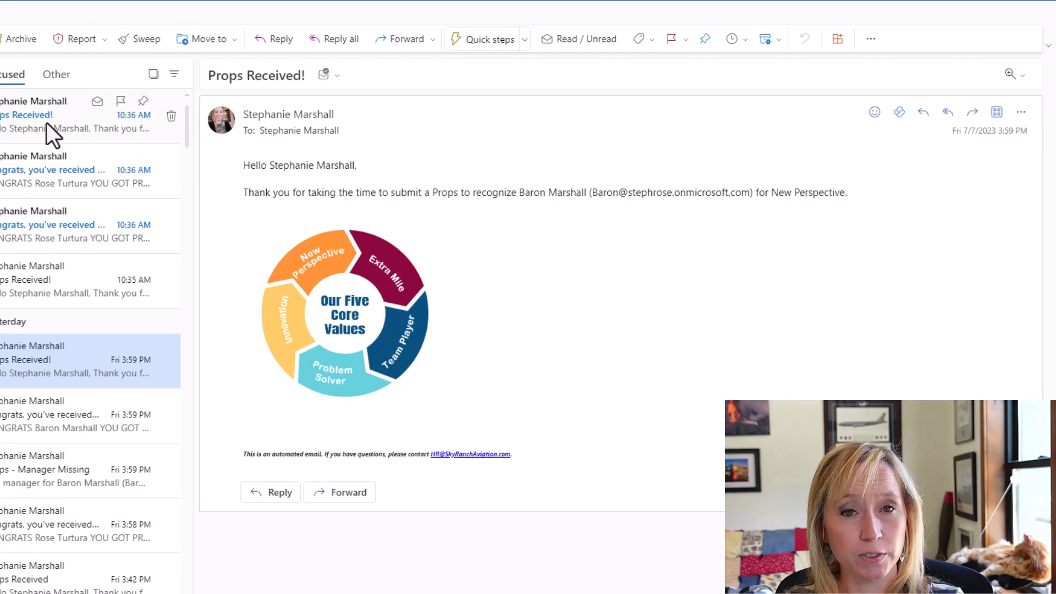
Step: Switch to Outlook and examine the Props Received! email and the layout of the formatted congratulations email sent to the recognized colleague
left_click(46, 122)
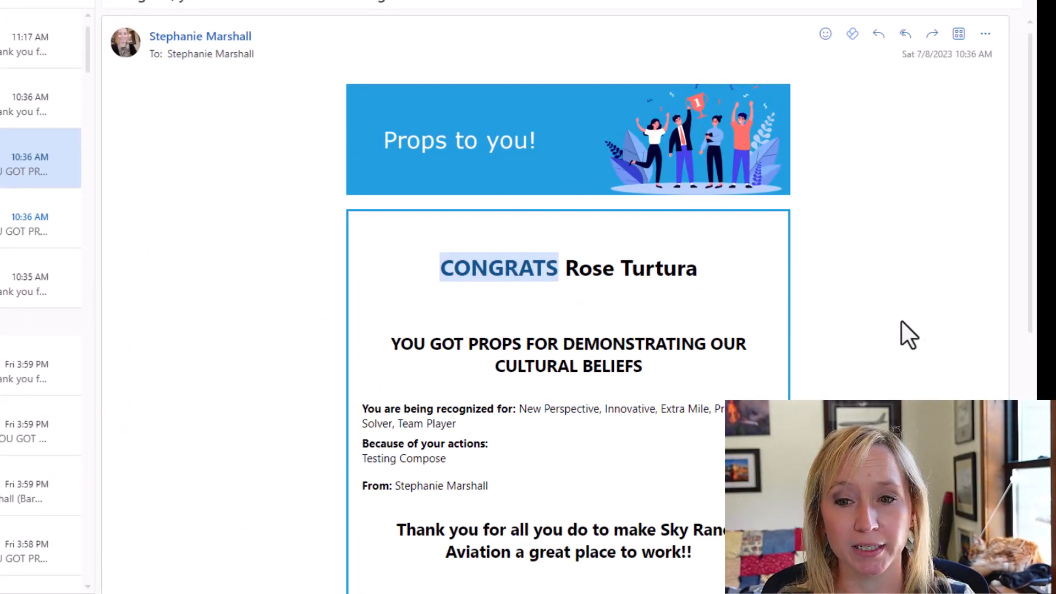
mouse_move(478, 278)
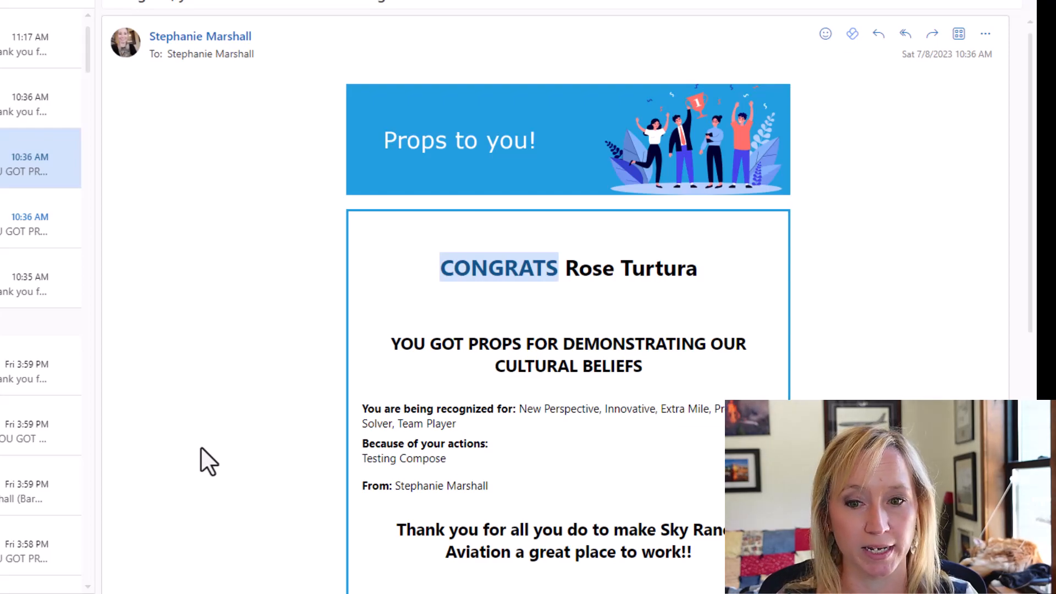
scroll(201, 448, "down", 3)
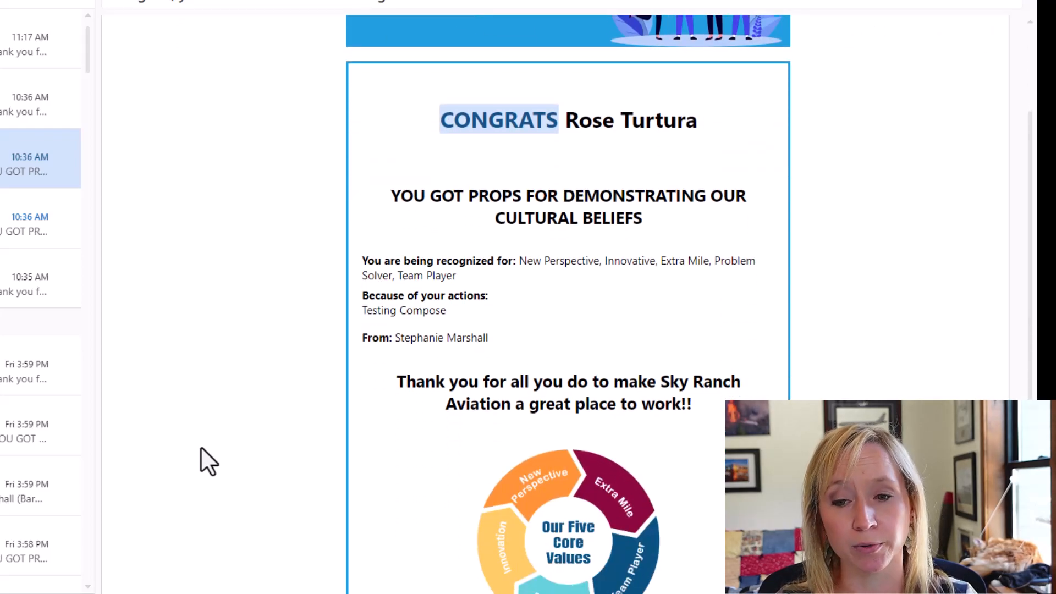
scroll(200, 448, "down", 5)
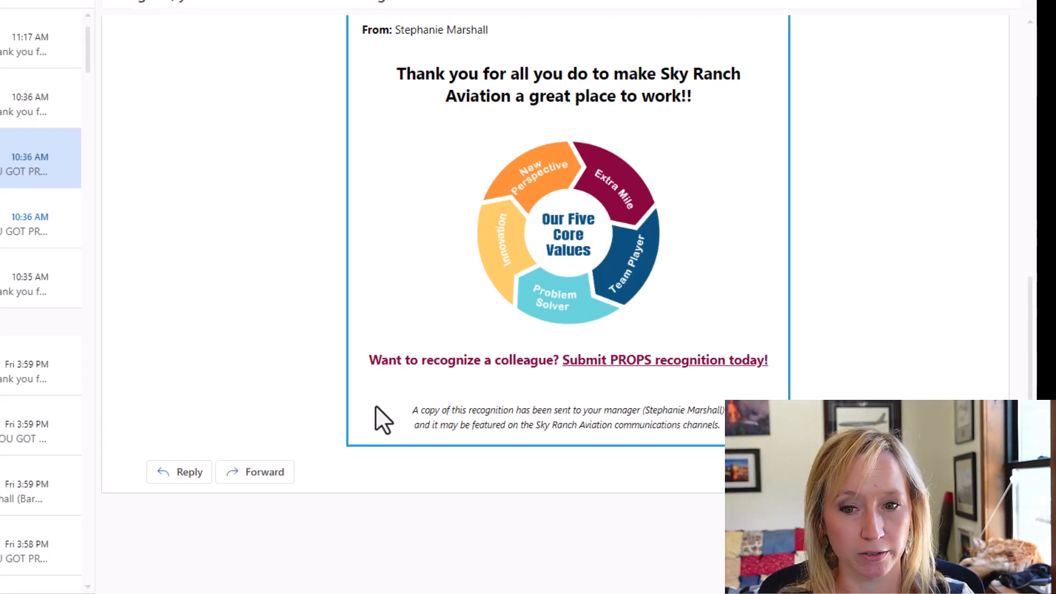
scroll(375, 407, "up", 3)
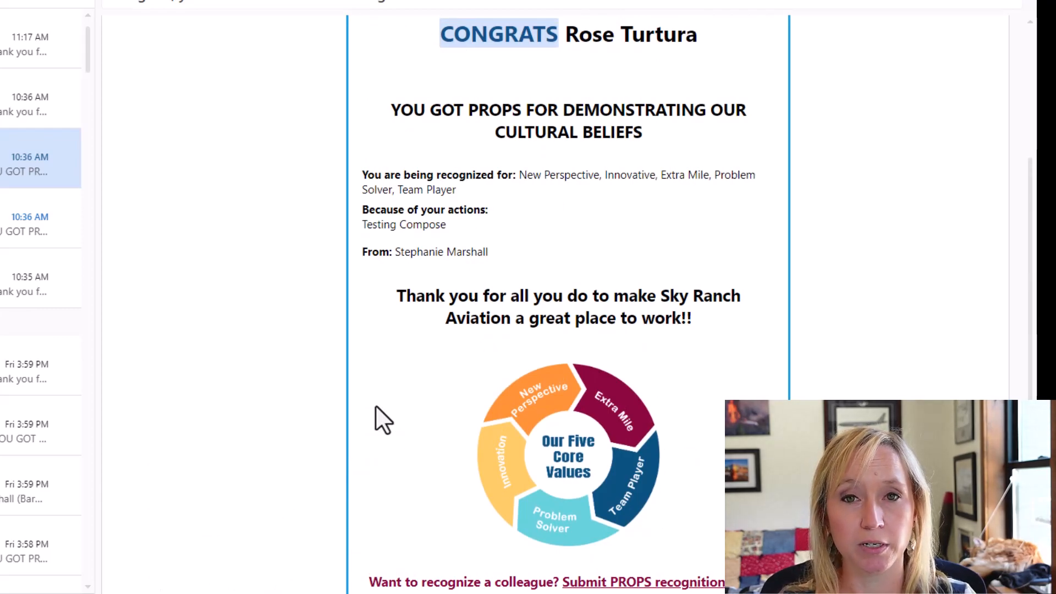
scroll(257, 385, "up", 2)
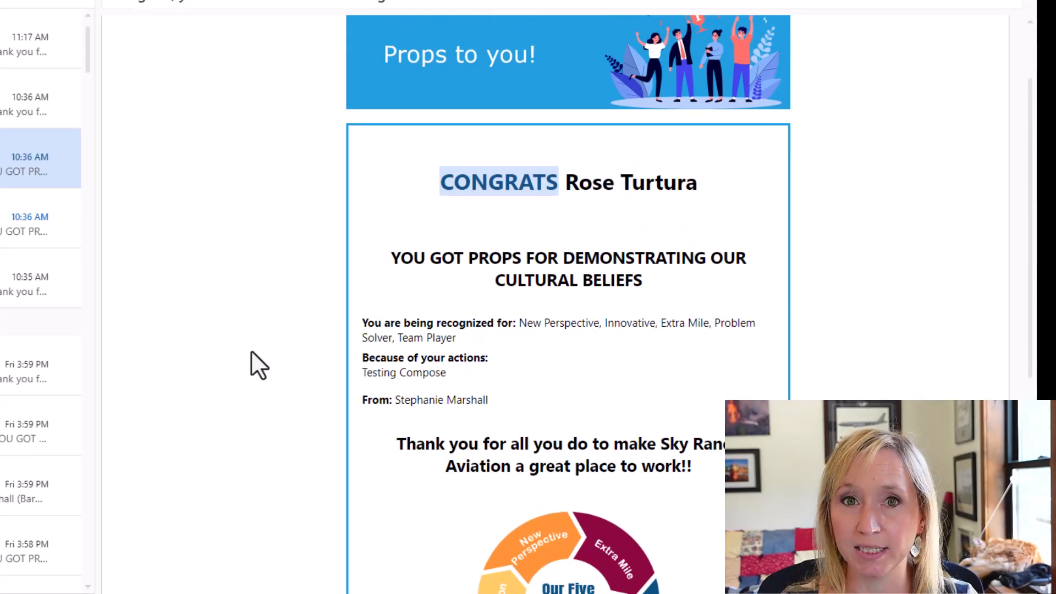
scroll(252, 352, "down", 4)
scroll(252, 352, "down", 1)
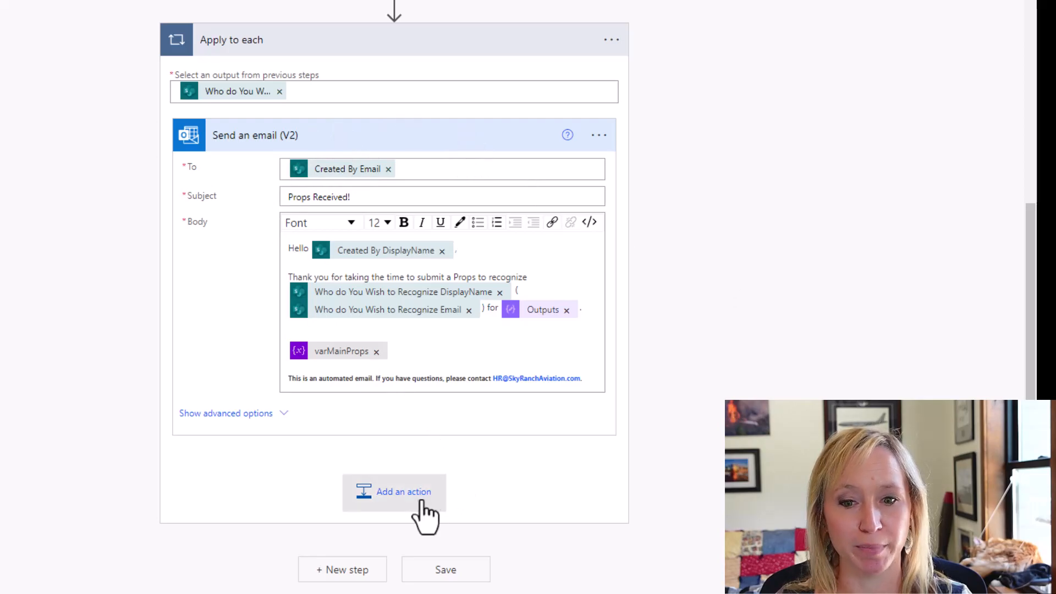
Step: Add the Office 365 Users Get manager (V2) action after Send an email (V2) inside the Apply to each loop
left_click(385, 501)
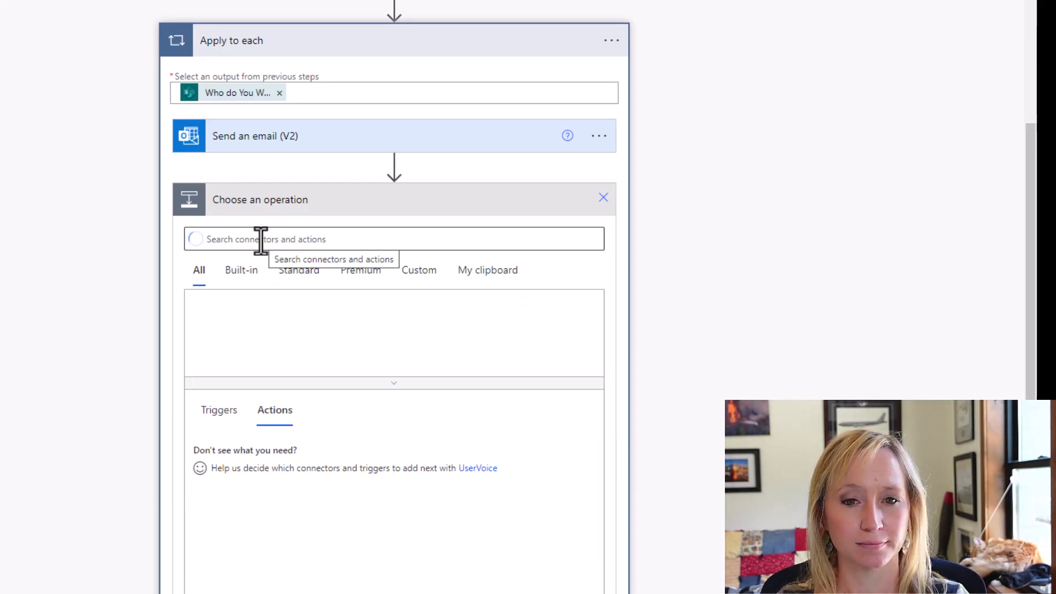
type("get manager")
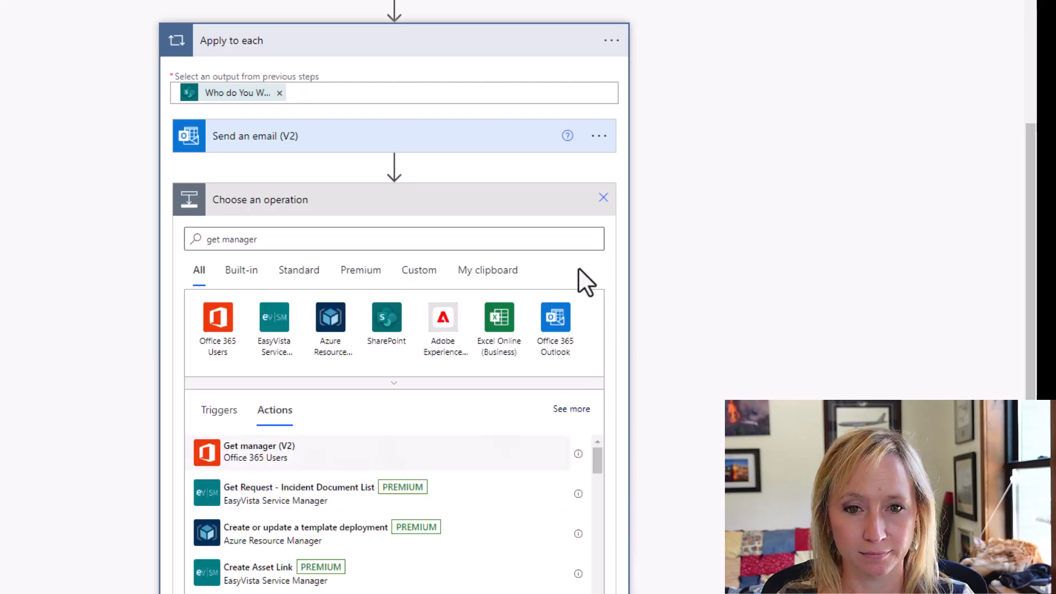
left_click(523, 385)
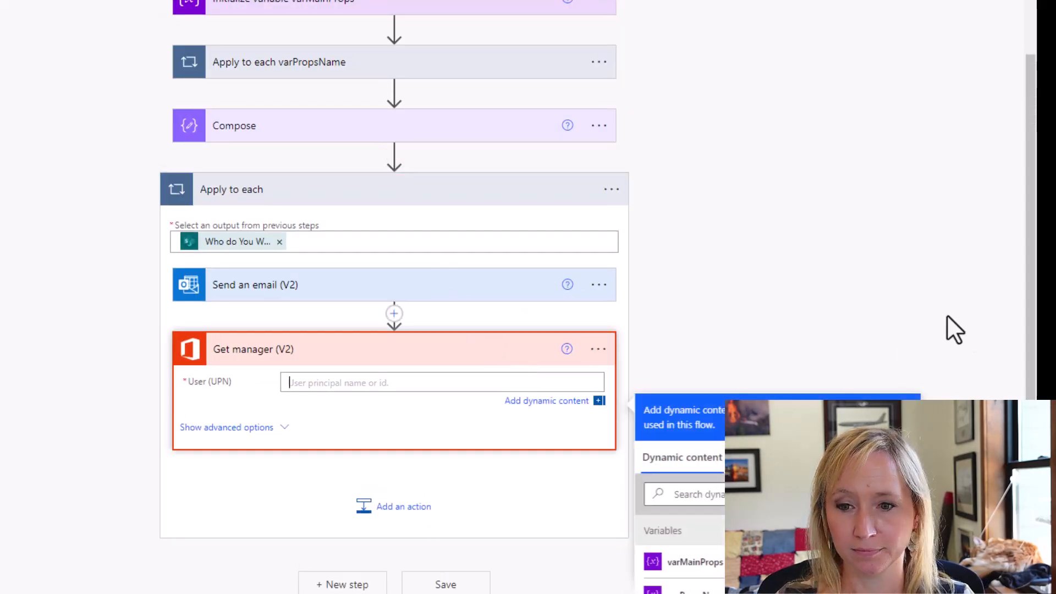
Step: Set the User (UPN) of Get manager (V2) to the Who do You Wish to Recognize Email dynamic content
scroll(947, 315, "down", 4)
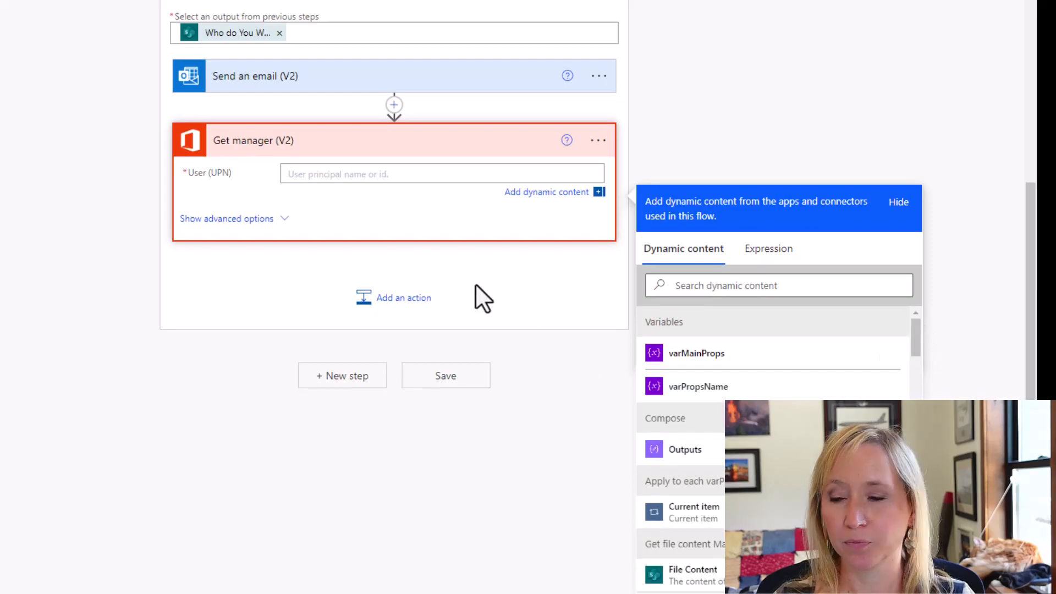
left_click(753, 284)
type("who")
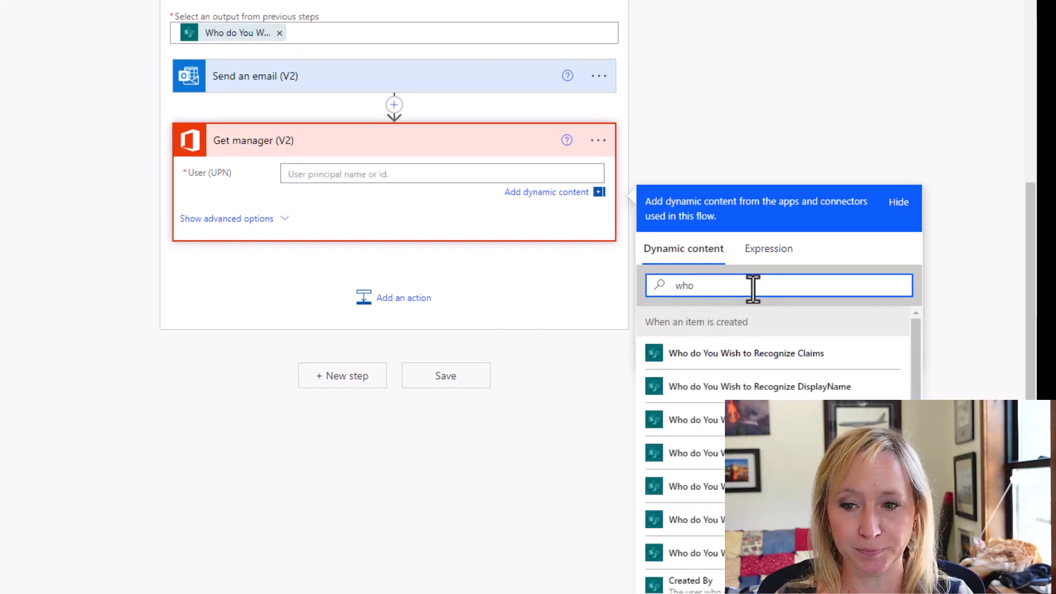
left_click(770, 420)
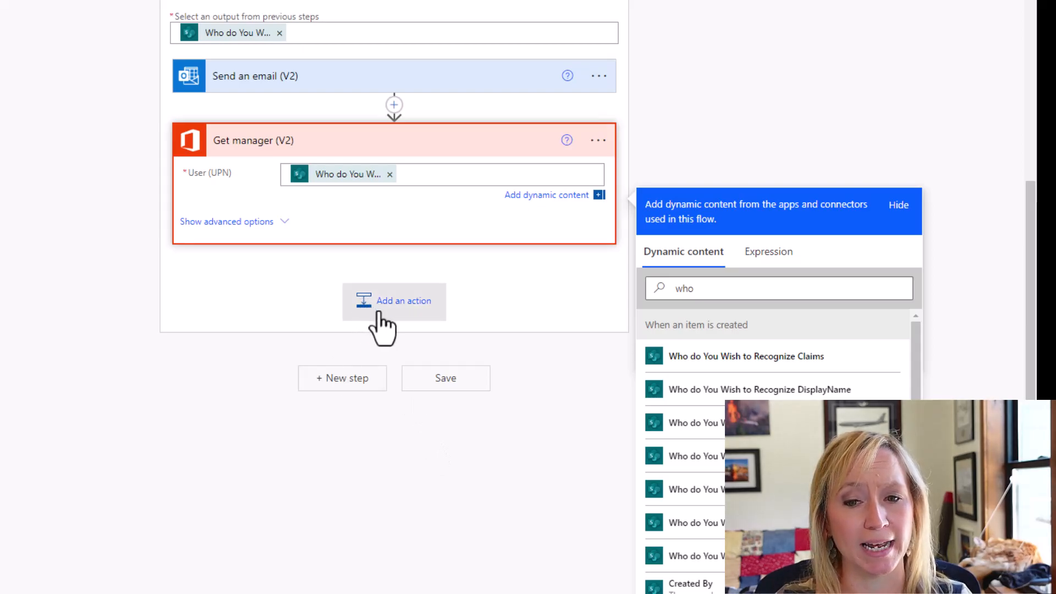
Step: Add a Condition after Get manager (V2) and rename it "Condition if Manage is blank"
left_click(378, 315)
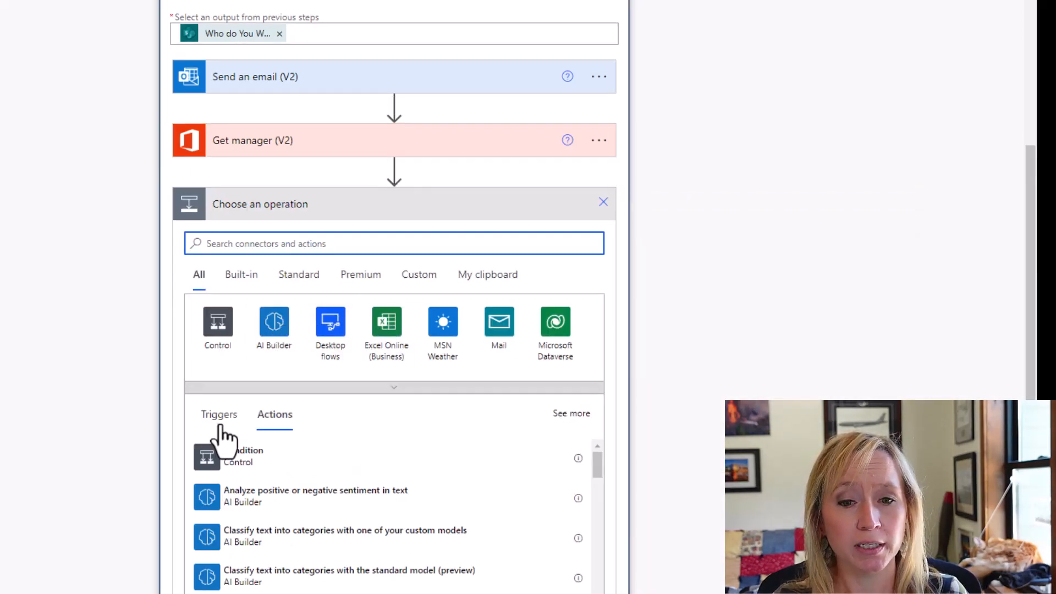
left_click(260, 458)
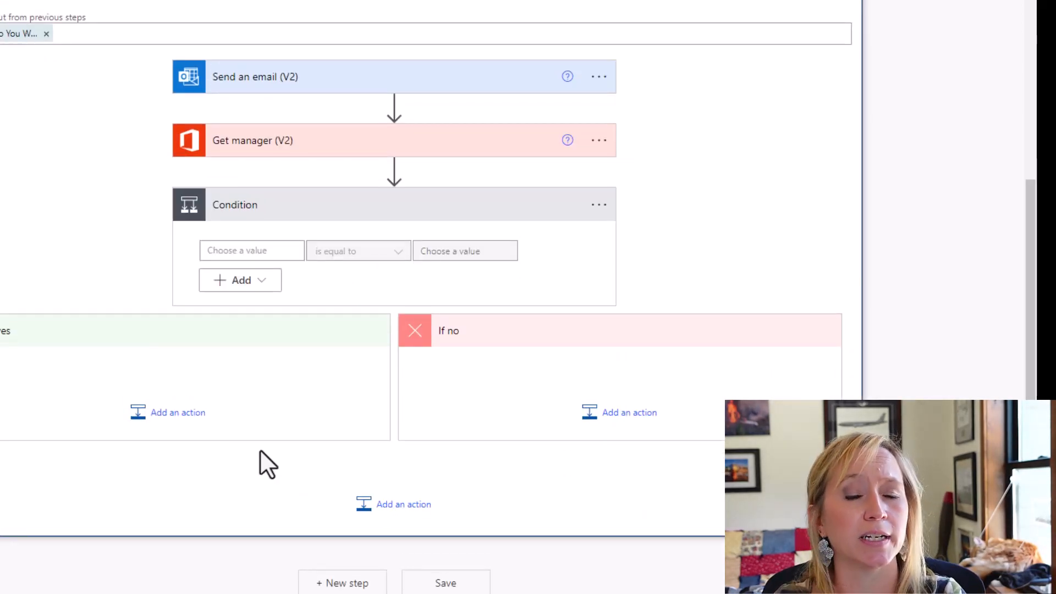
left_click(598, 204)
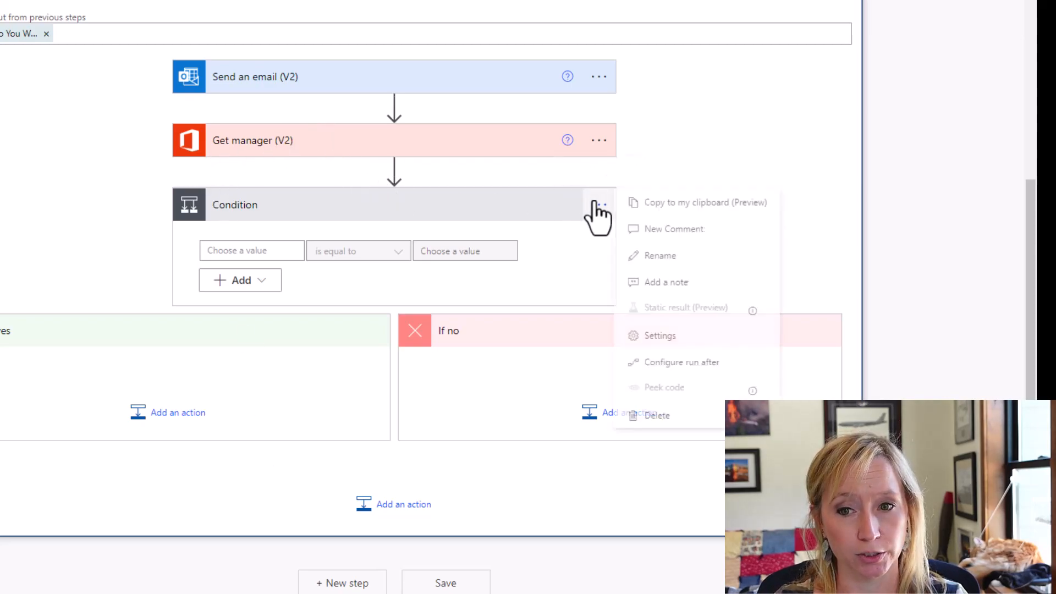
left_click(694, 256)
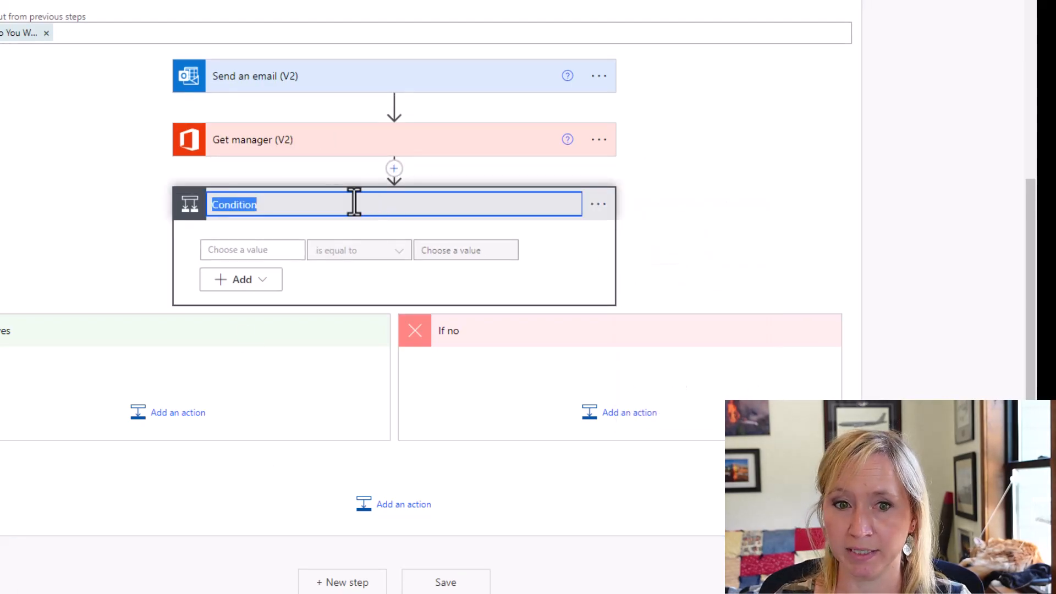
left_click(304, 204)
type("M")
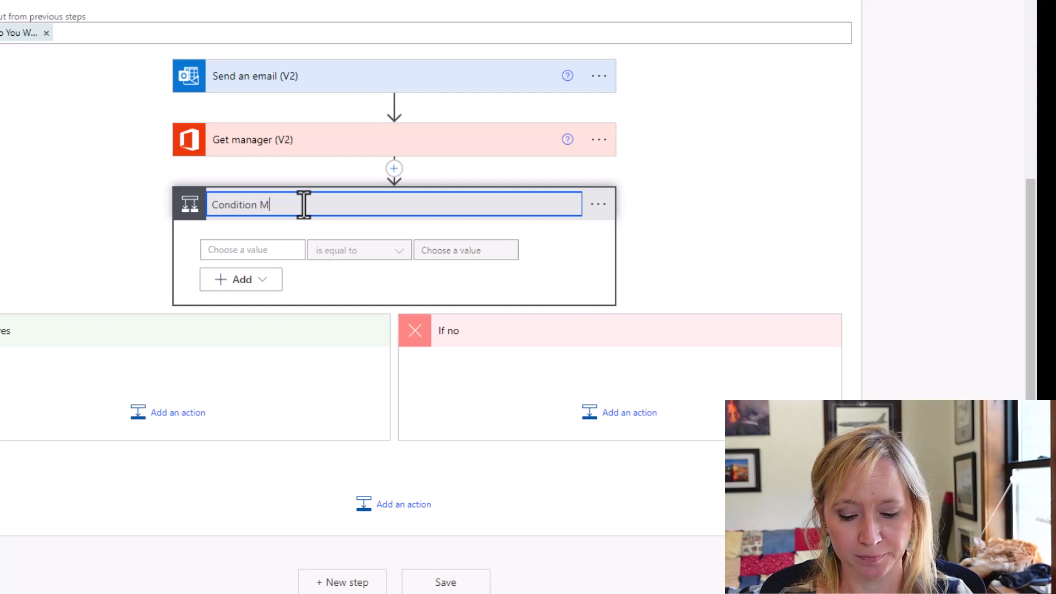
type("anage is blank")
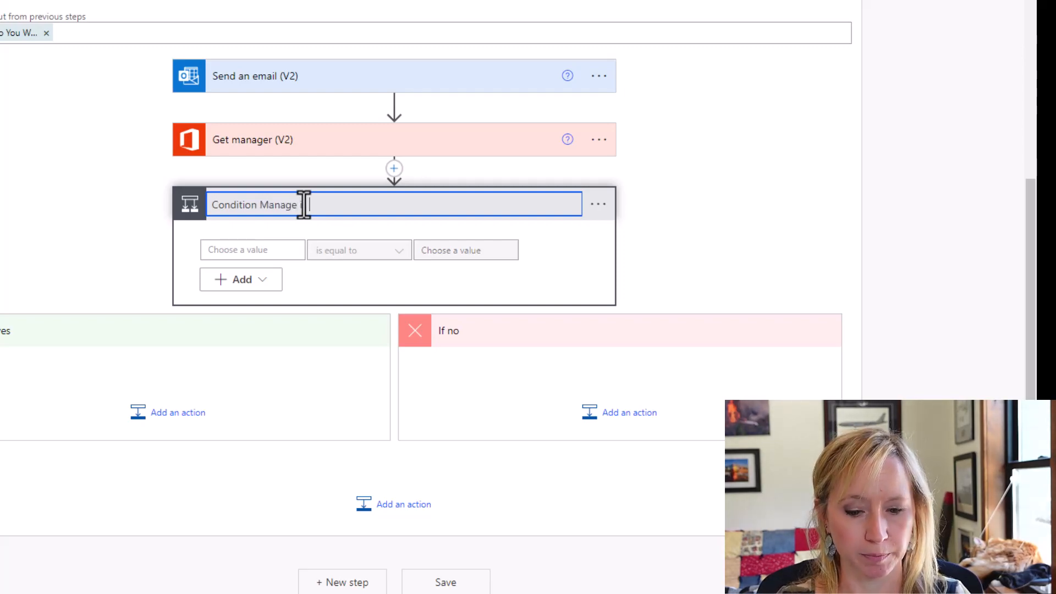
key("ctrl+Left")
key("ctrl+Left")
type("if")
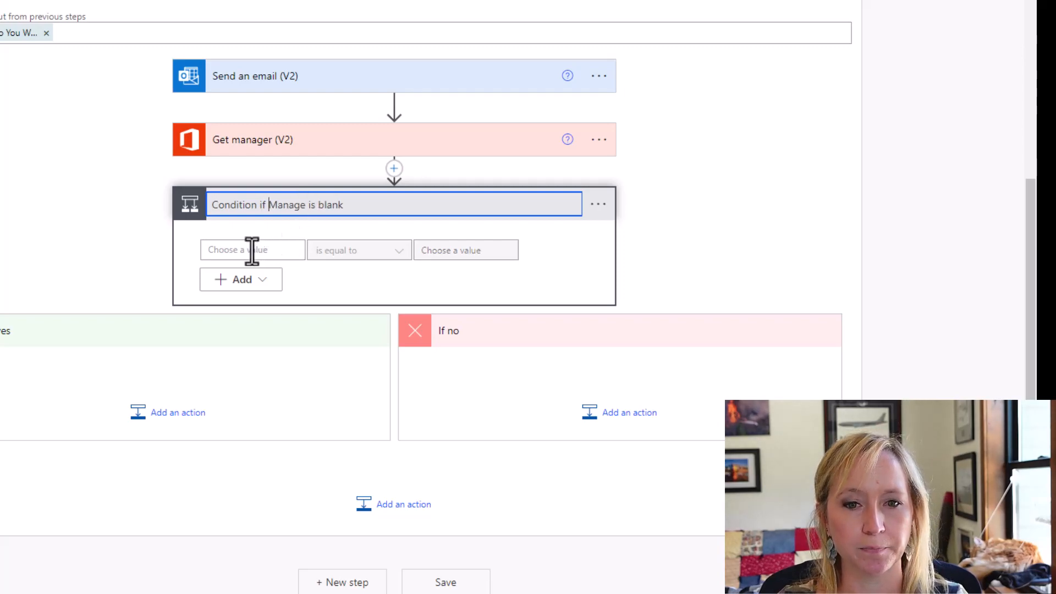
Step: Set the condition to check that the Get manager (V2) Id is equal to the expression null
left_click(252, 251)
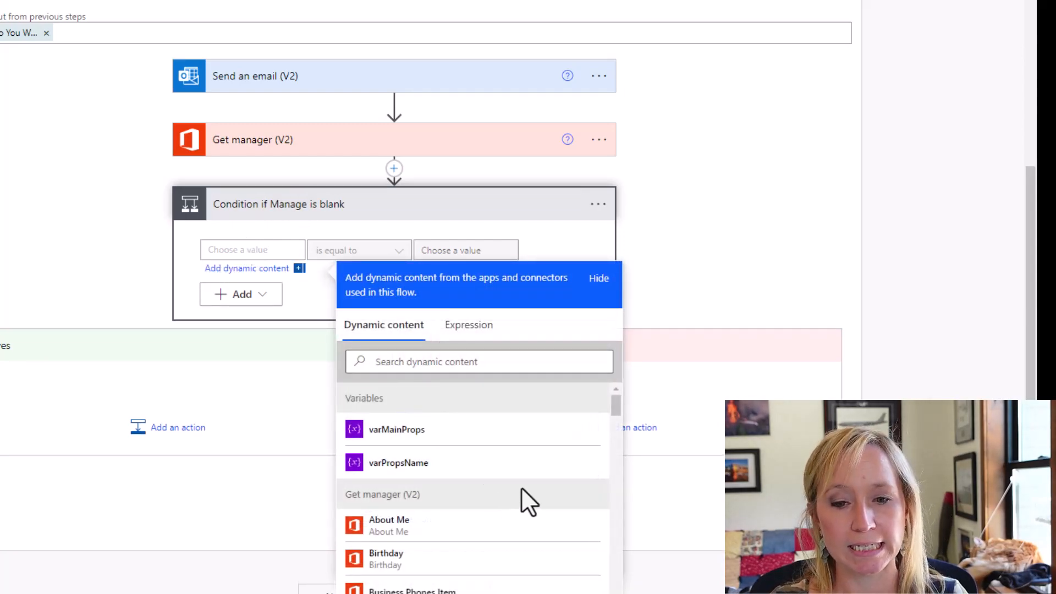
scroll(529, 557, "down", 6)
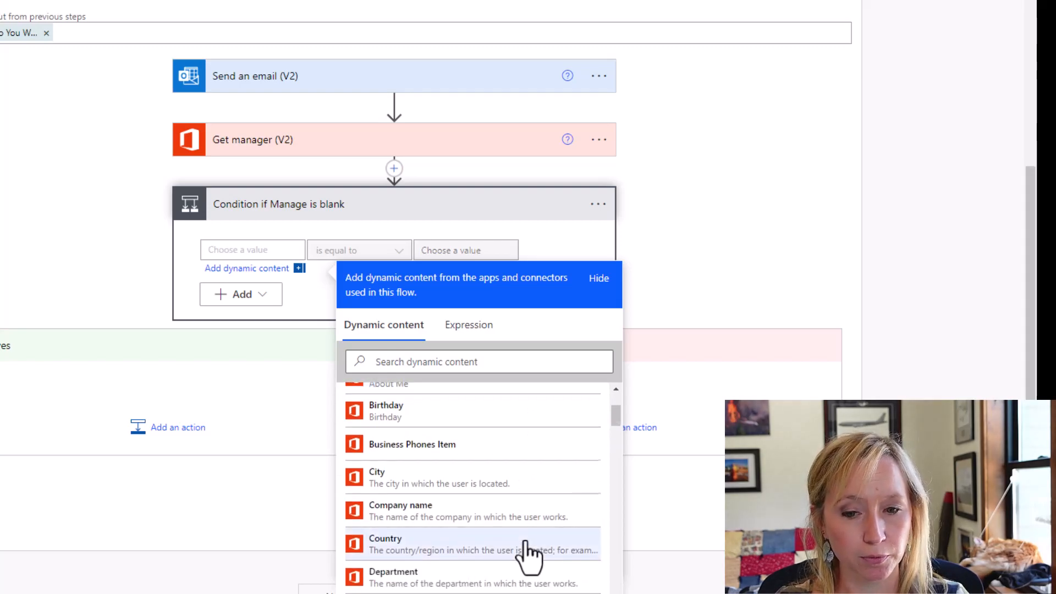
left_click(452, 498)
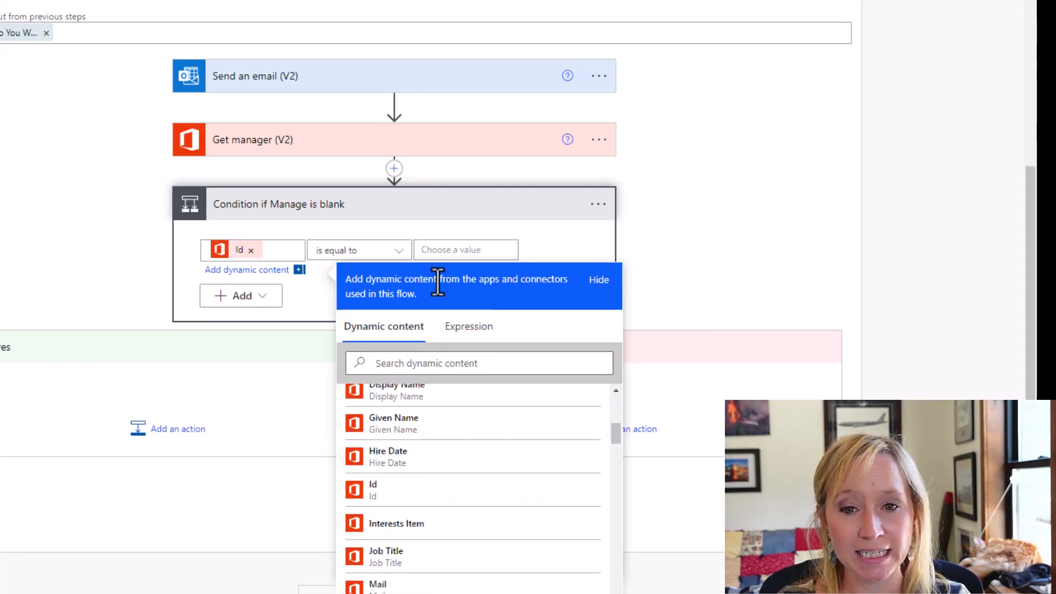
left_click(456, 250)
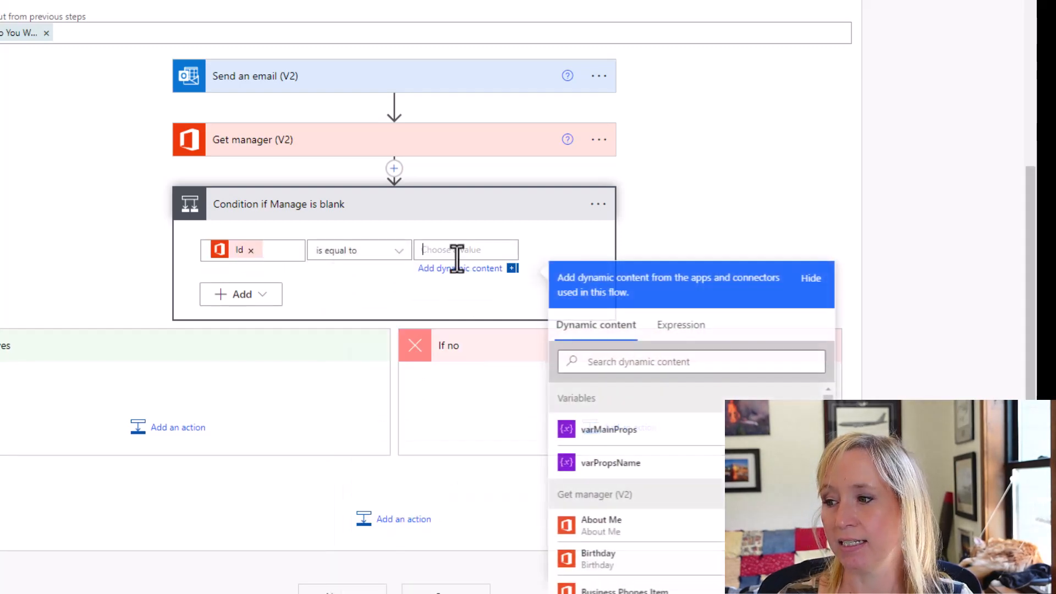
left_click(690, 325)
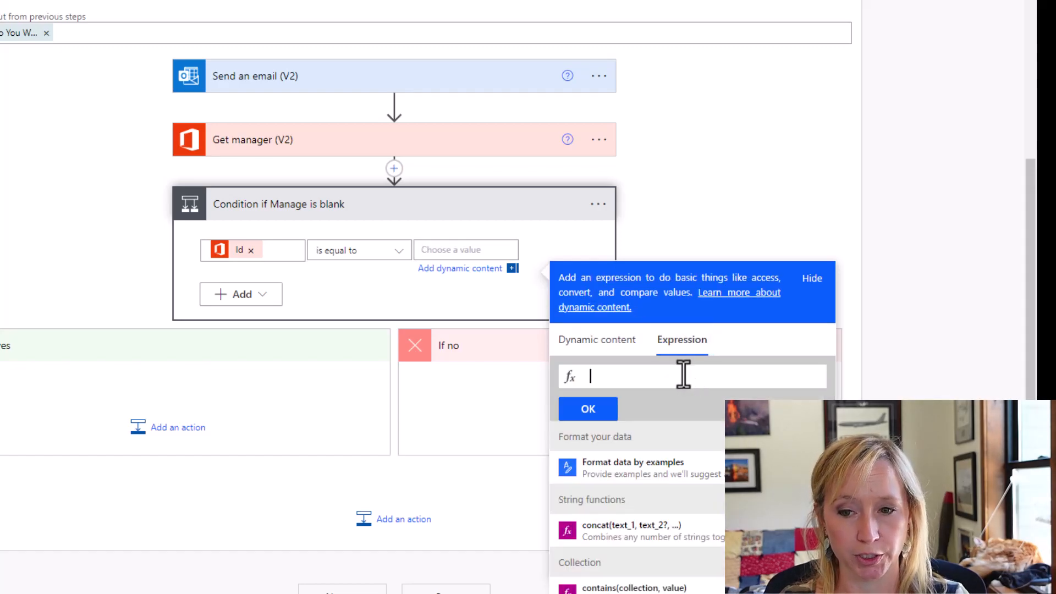
type("null")
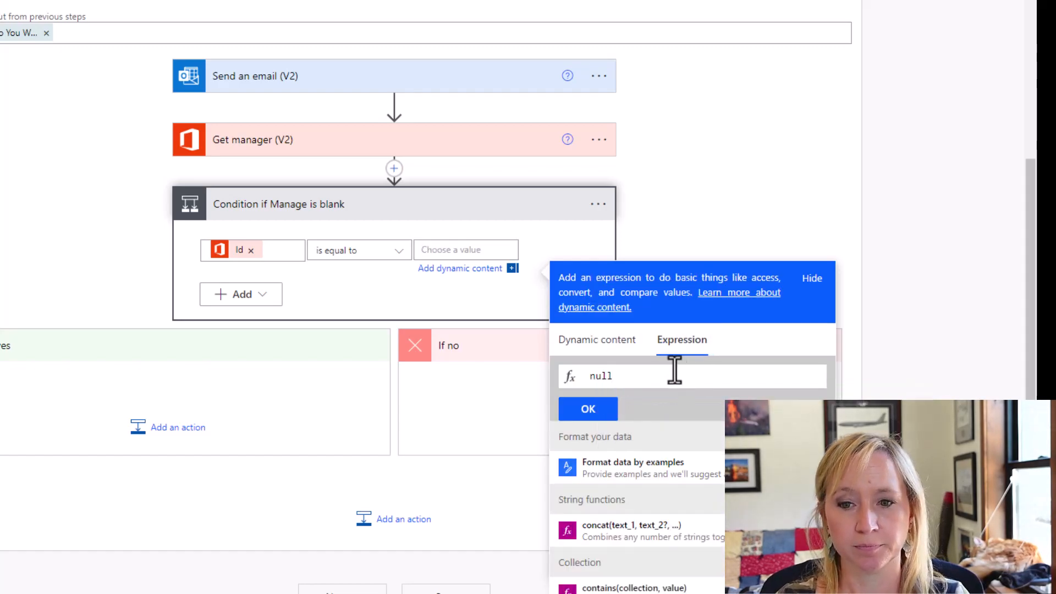
left_click(580, 411)
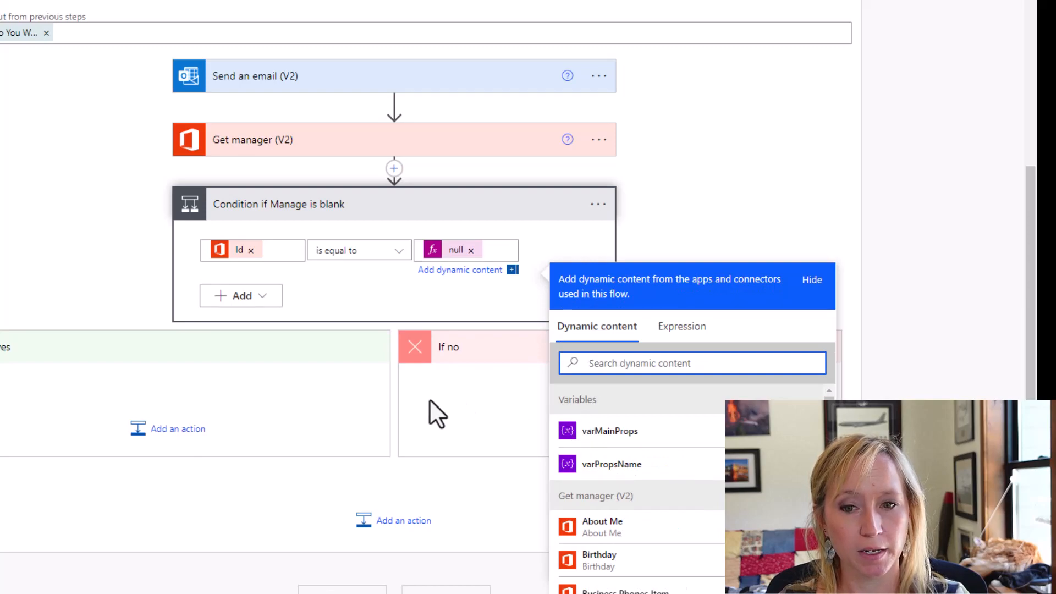
left_click(430, 413)
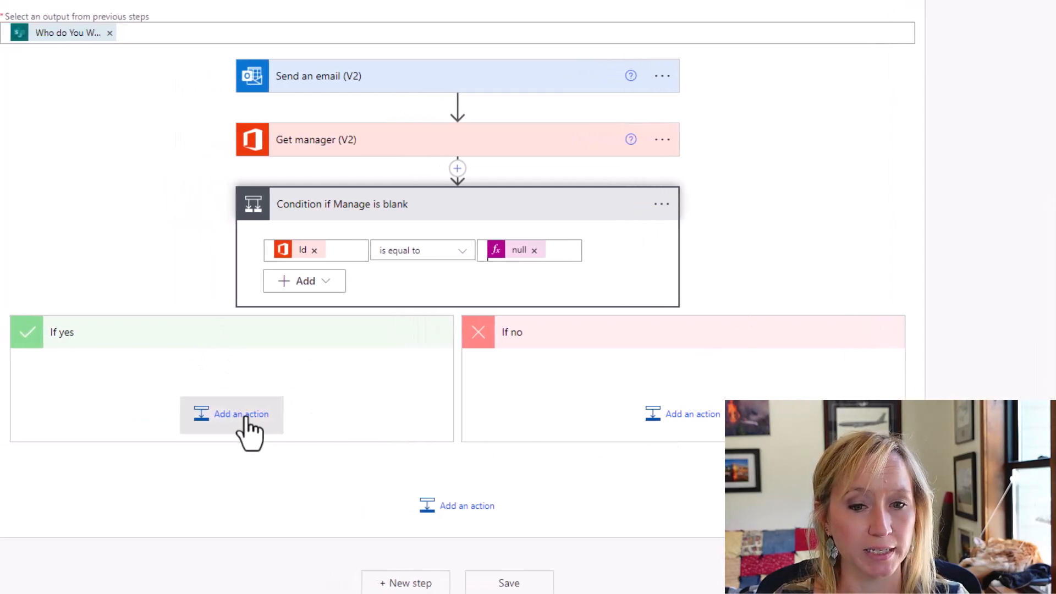
Step: Add a Send an email (V2) action to the If yes branch of the condition
left_click(246, 418)
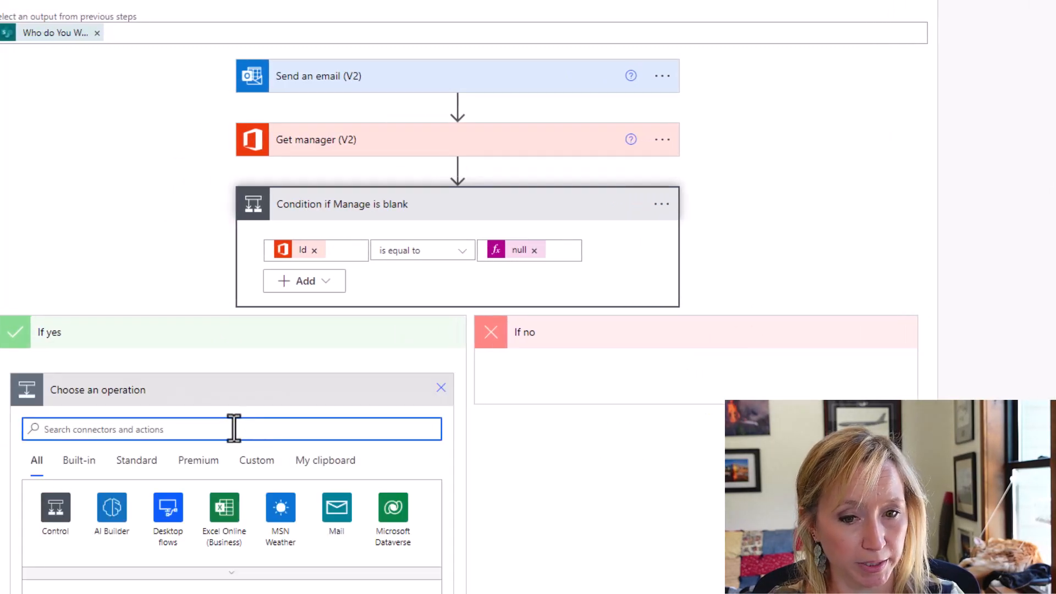
type("send an email")
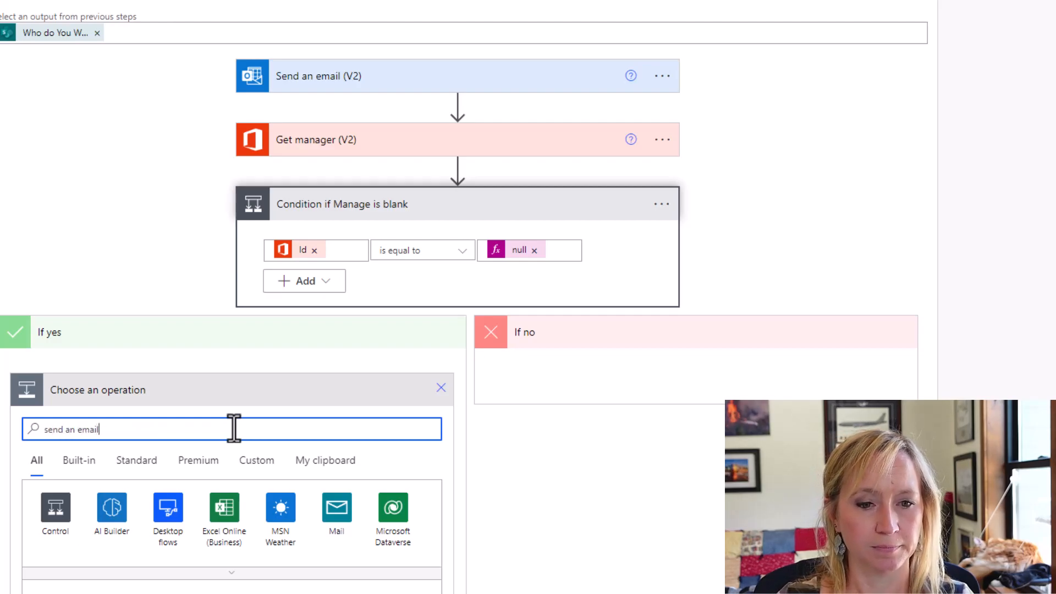
scroll(234, 428, "down", 4)
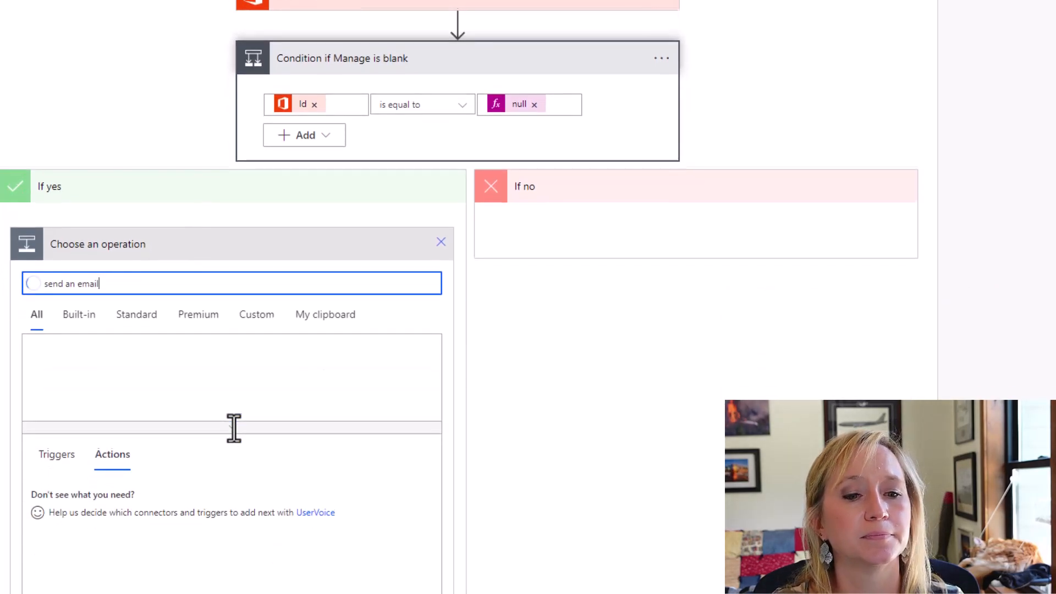
left_click(157, 462)
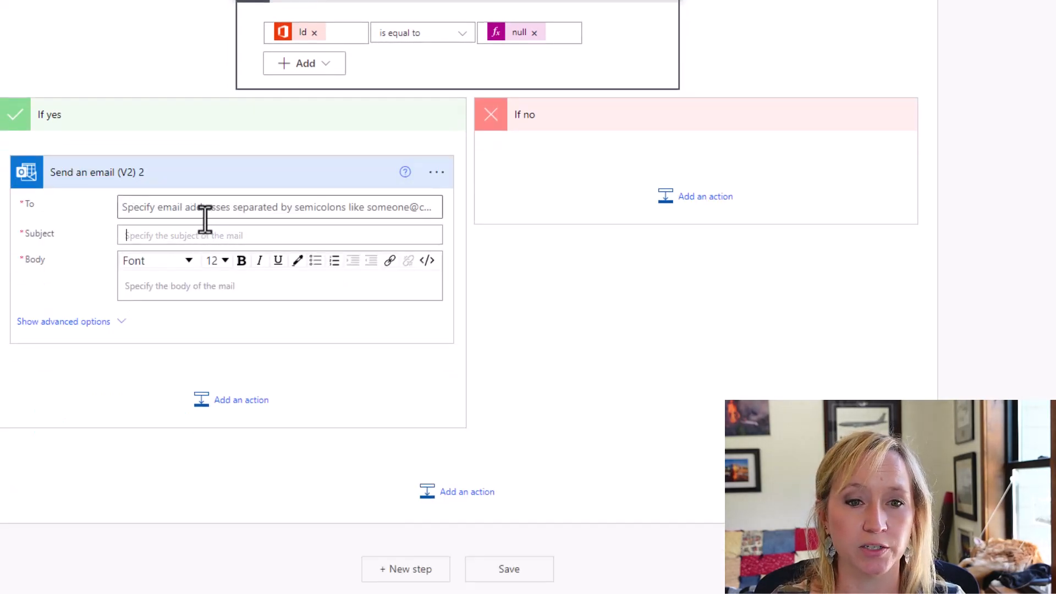
Step: Fill in the email's recipient, the subject "Props - Manager Missing", and a body reporting the recognized person's DisplayName and Email with the manager missing in AD
left_click(204, 212)
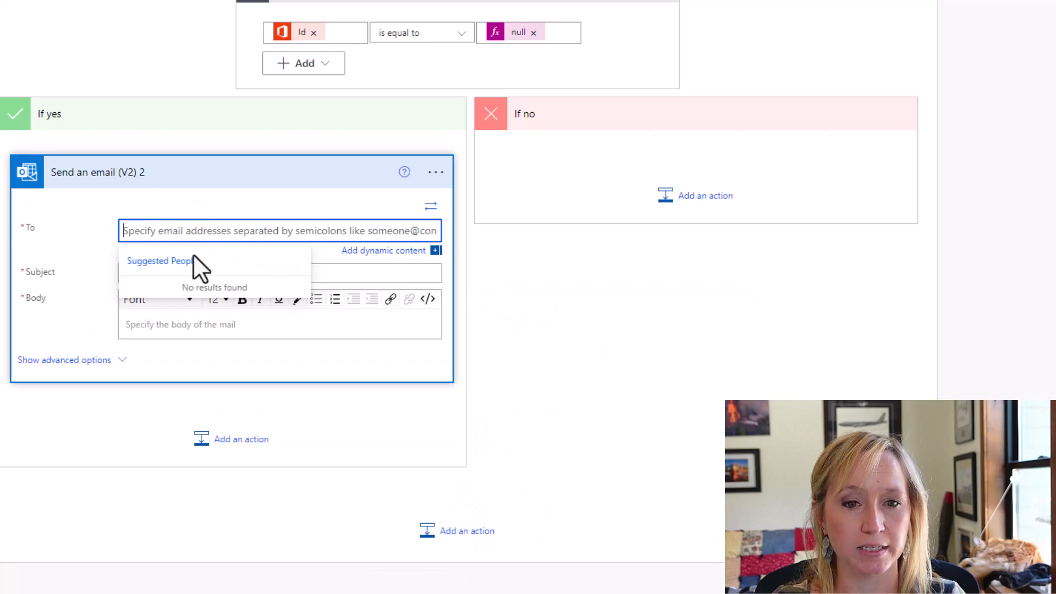
type("shall")
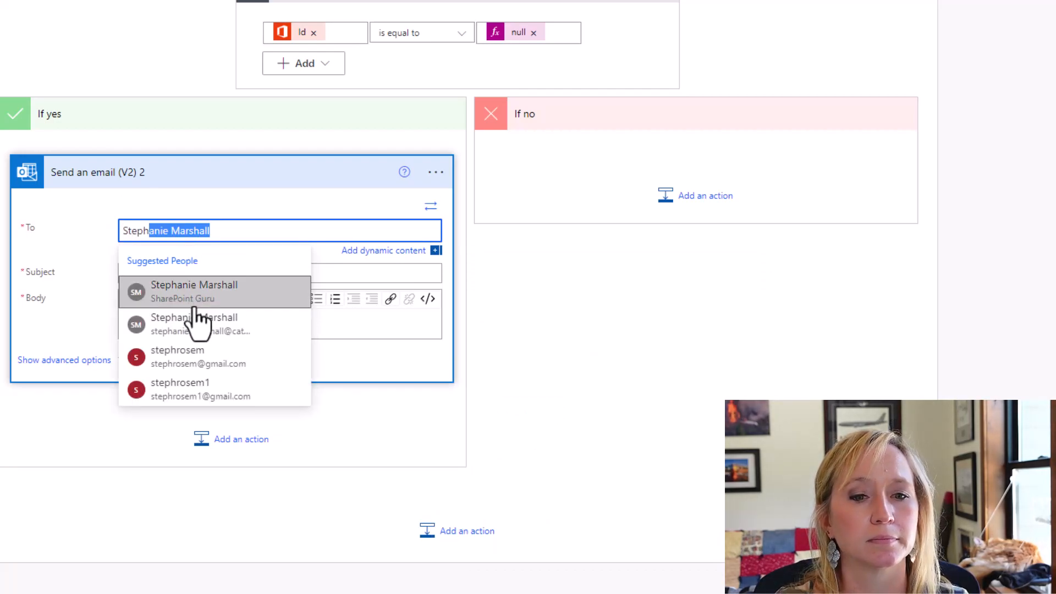
left_click(196, 300)
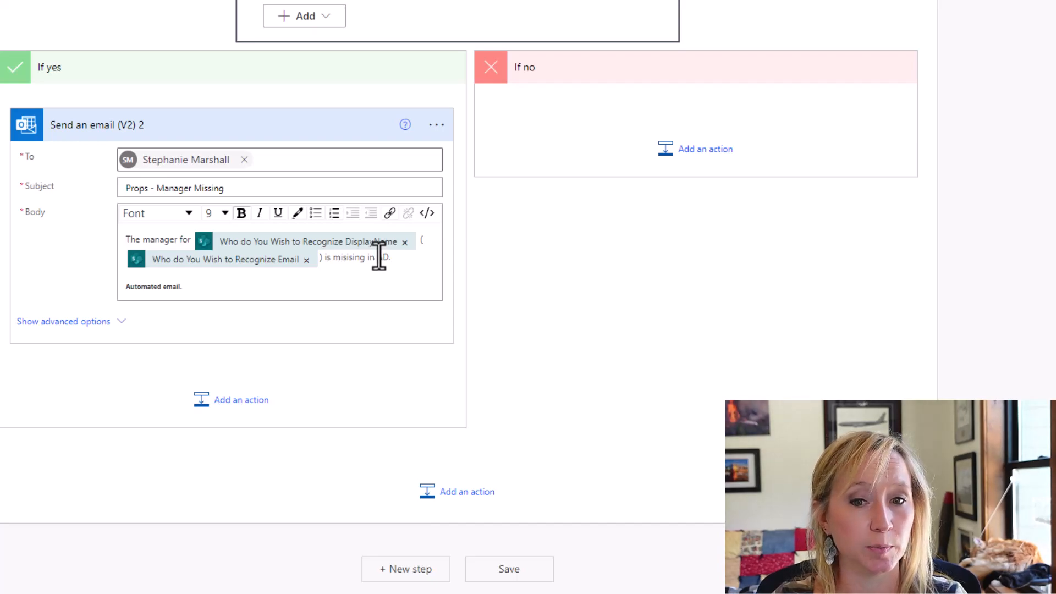
left_click(307, 287)
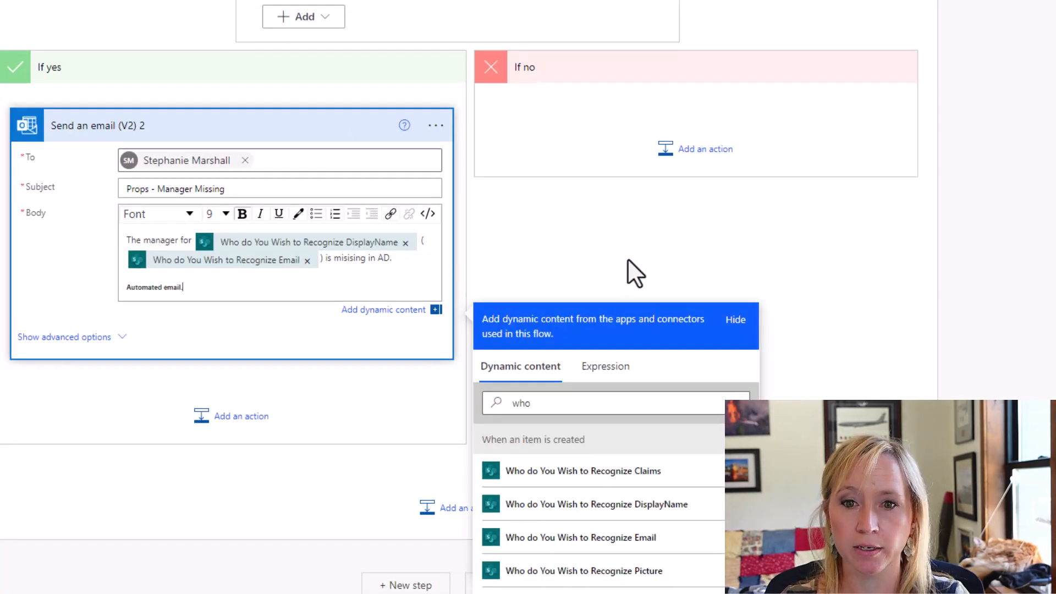
Step: Insert an Initialize variable action between Initialize variable varPropsName and Get file content Main Props Image
scroll(628, 260, "up", 5)
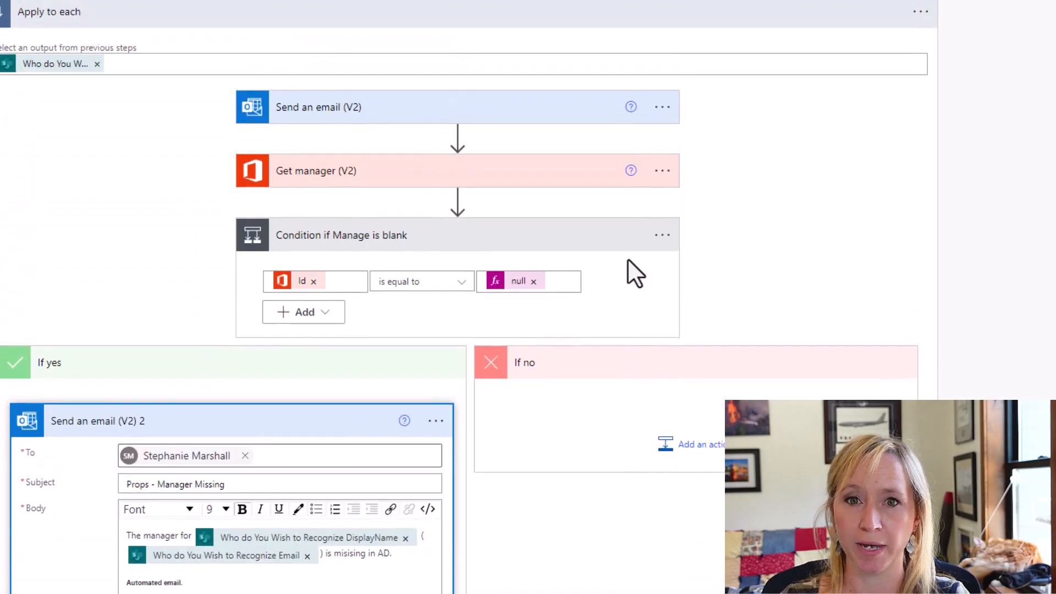
scroll(629, 259, "up", 6)
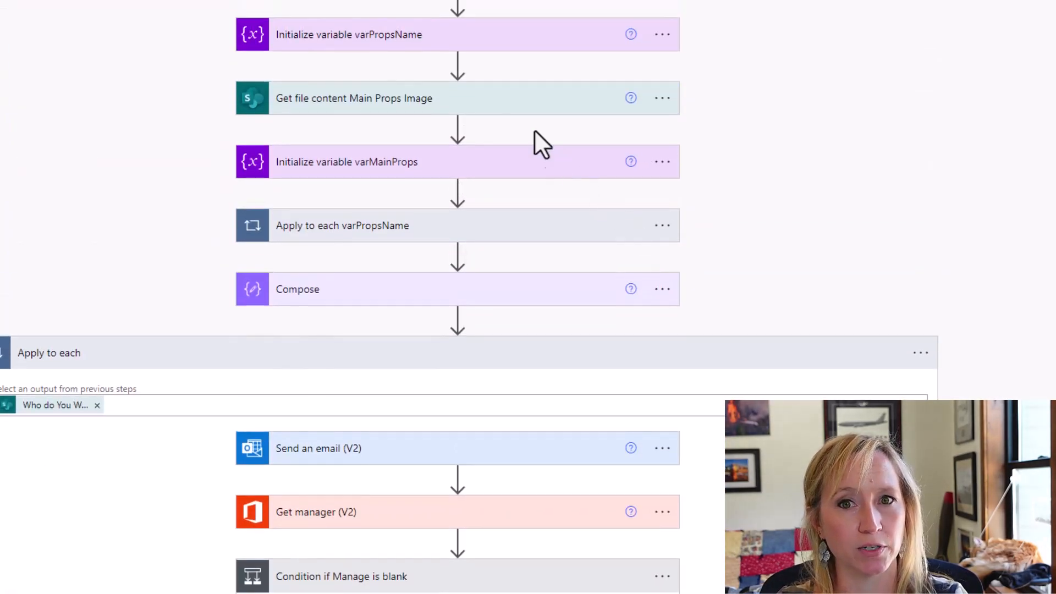
left_click(456, 64)
left_click(475, 90)
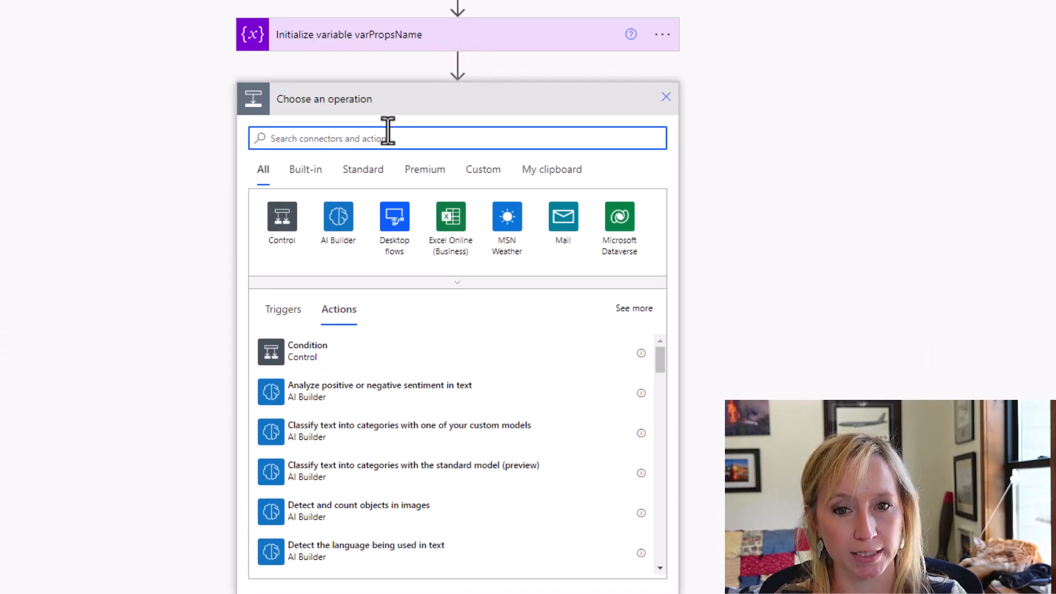
type("variable")
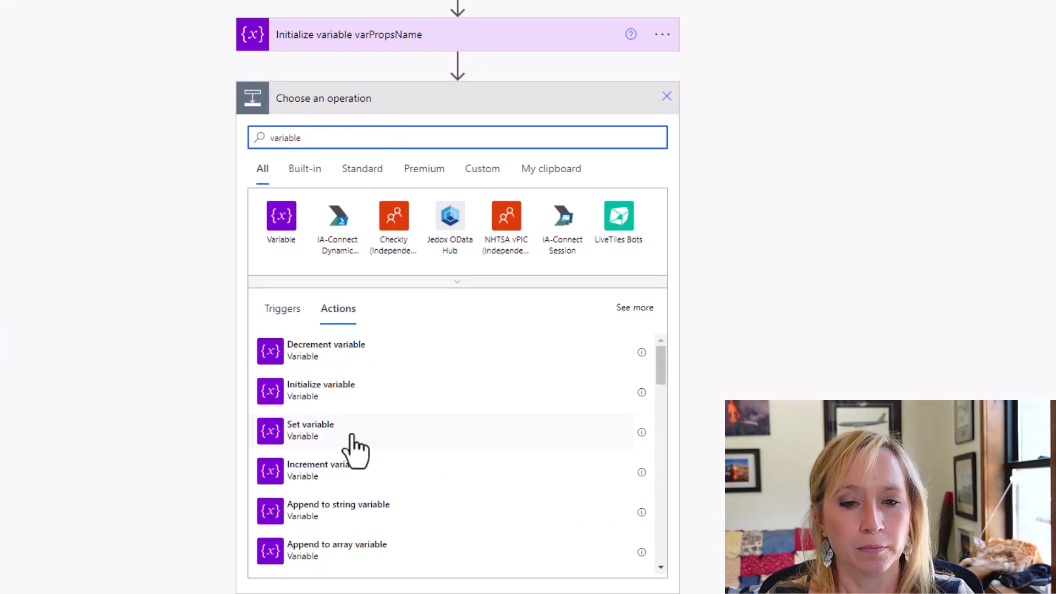
left_click(348, 432)
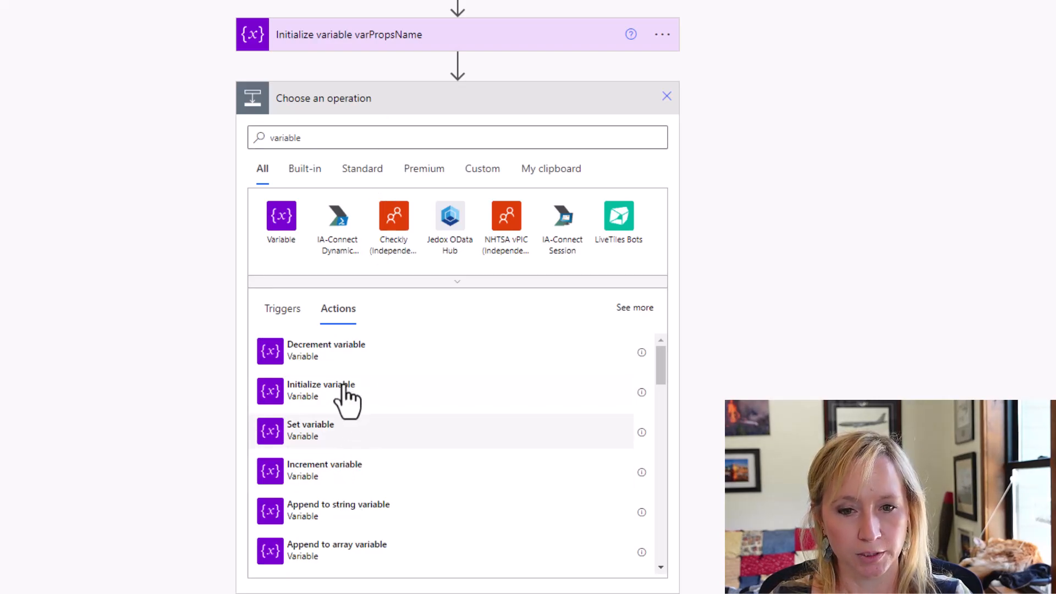
left_click(347, 391)
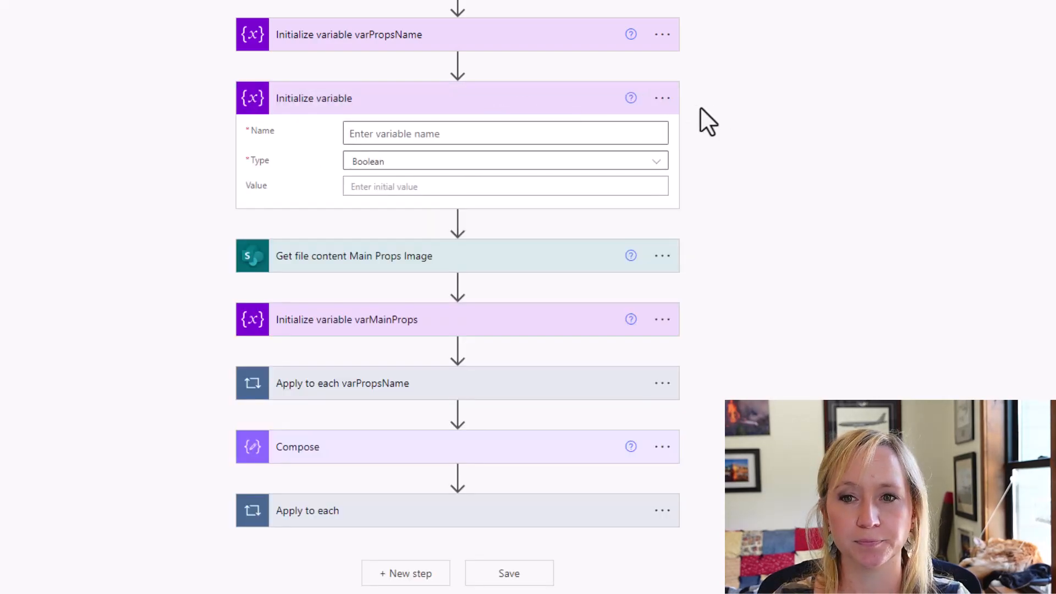
Step: Rename the new variable action as "Initialize variable varManager"
left_click(663, 99)
left_click(721, 145)
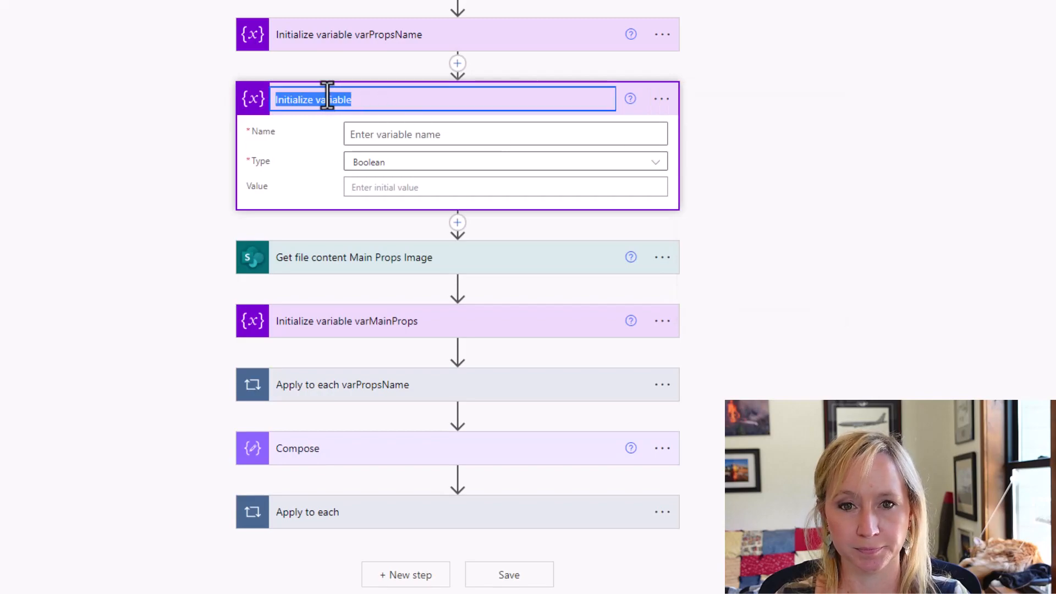
left_click(394, 99)
type("var")
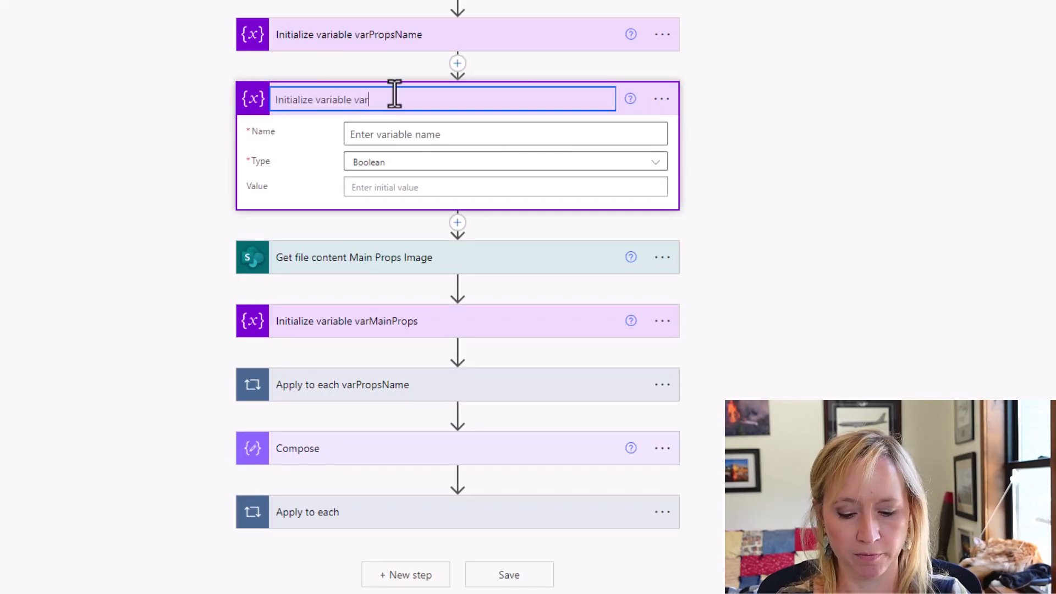
type("Manager")
Step: Name the new variable varManager and set its type to String
double_click(394, 100)
key("ctrl+c")
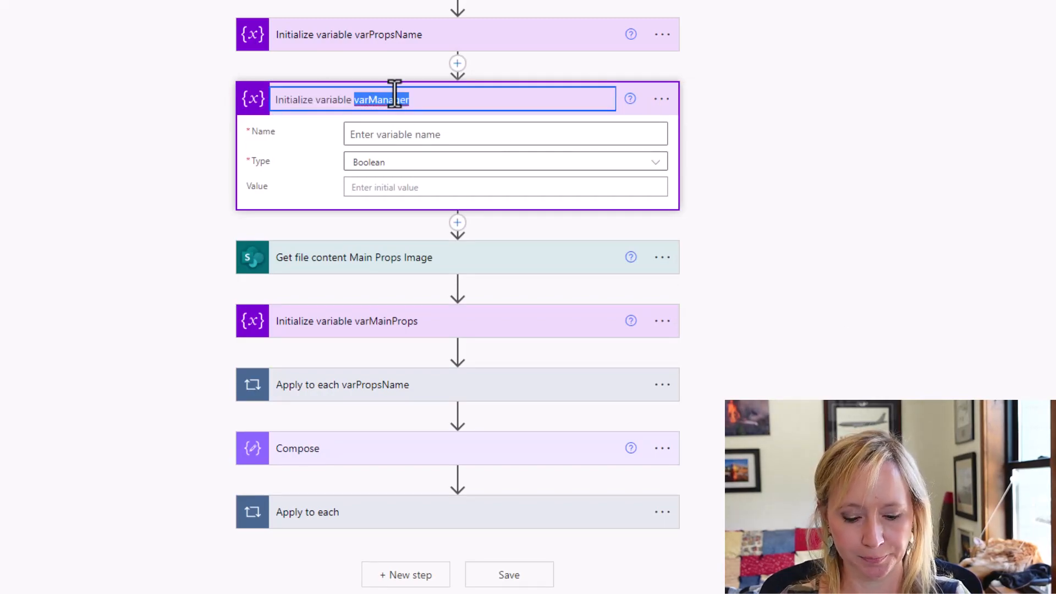
left_click(385, 136)
key("ctrl+v")
left_click(395, 165)
left_click(373, 266)
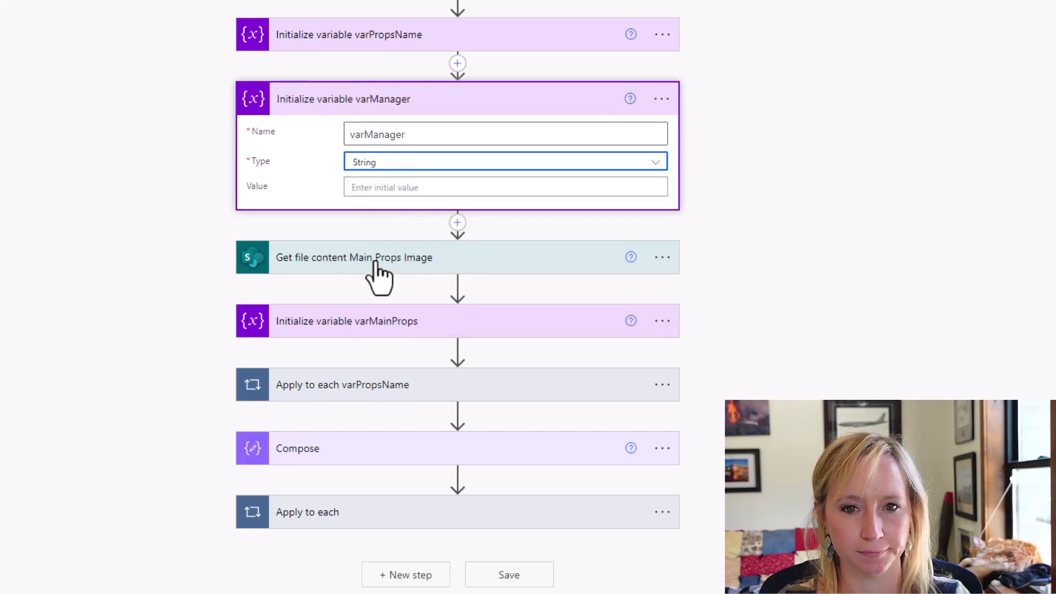
left_click(891, 223)
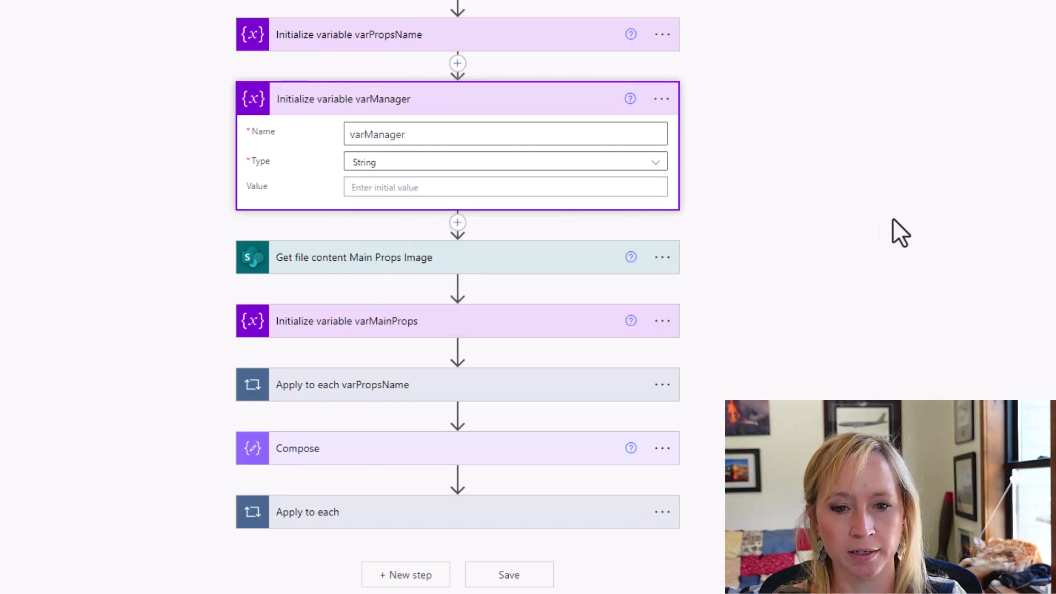
Step: Start a new action after Send an email (V2) 2 in the If yes branch and search the operations for "set"
left_click(431, 520)
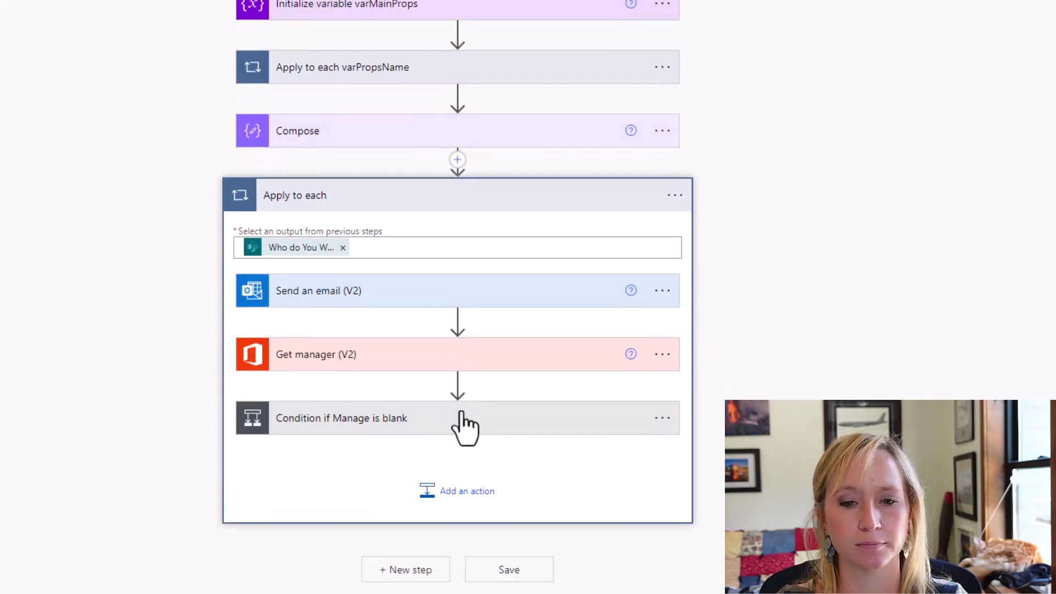
left_click(464, 434)
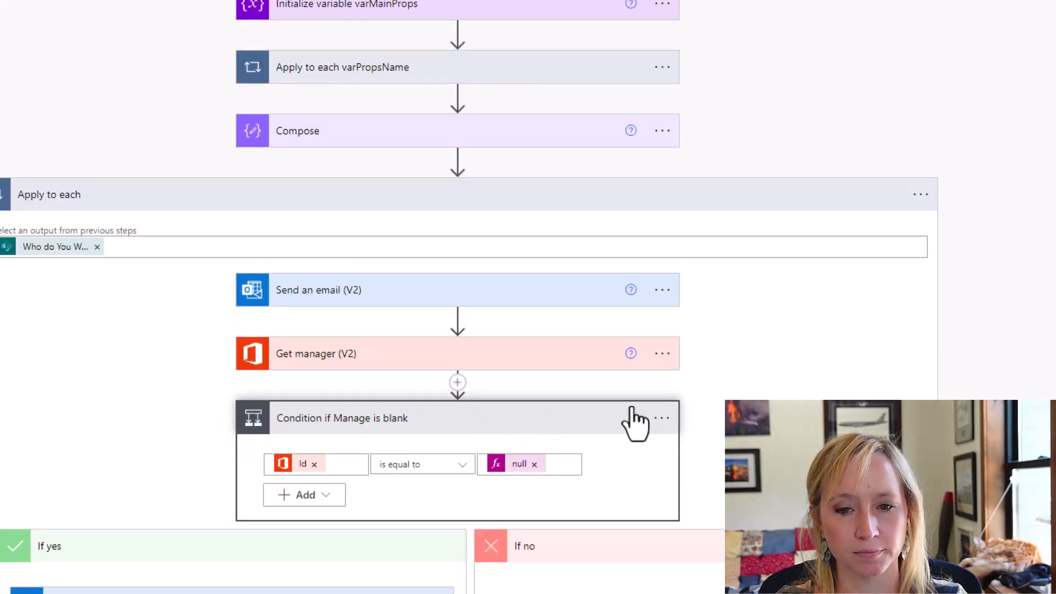
scroll(804, 363, "down", 4)
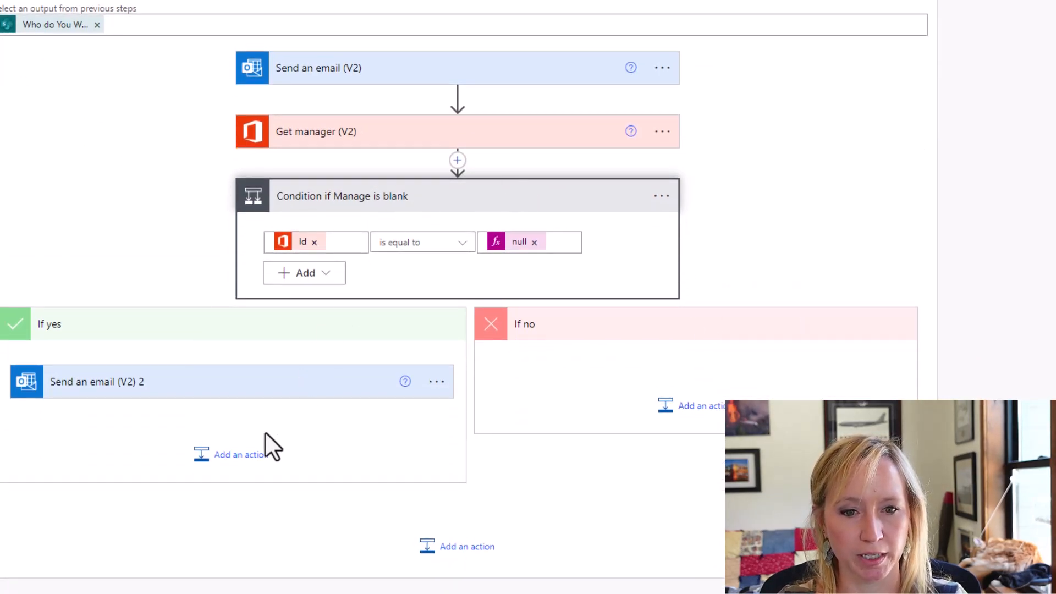
left_click(231, 458)
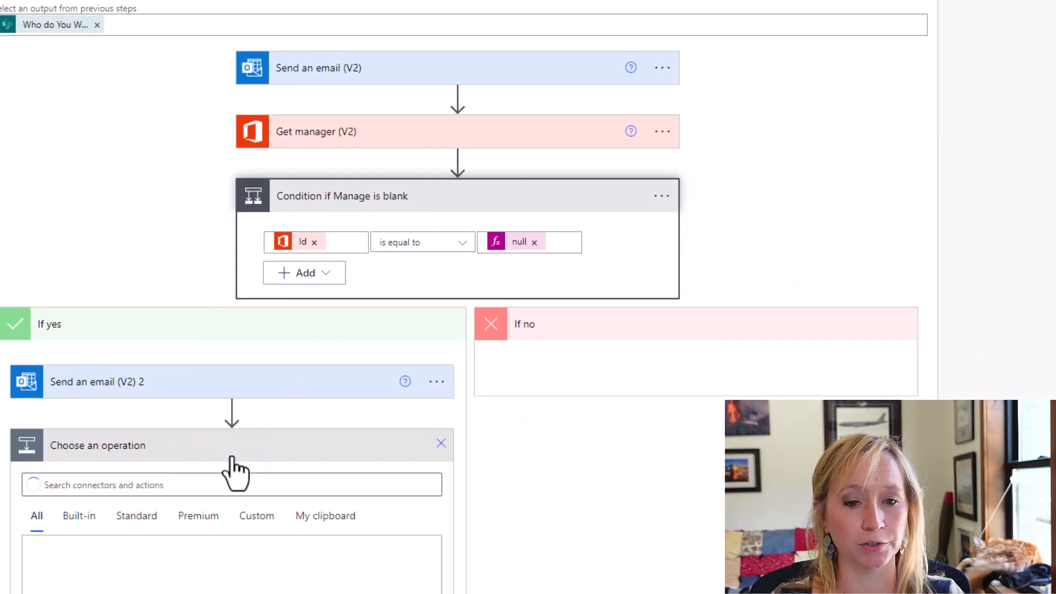
type("set")
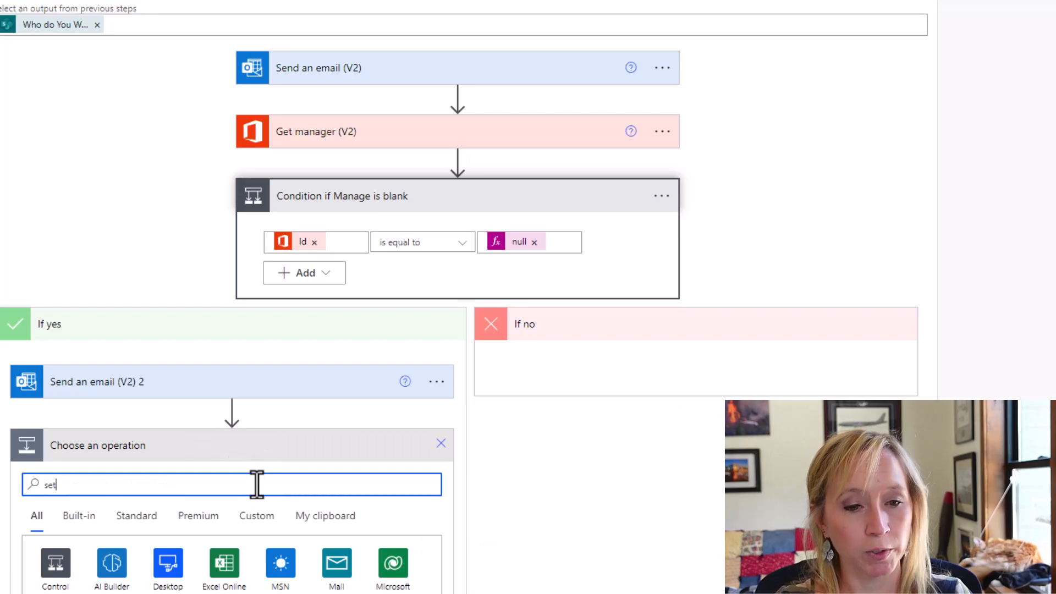
scroll(257, 484, "down", 4)
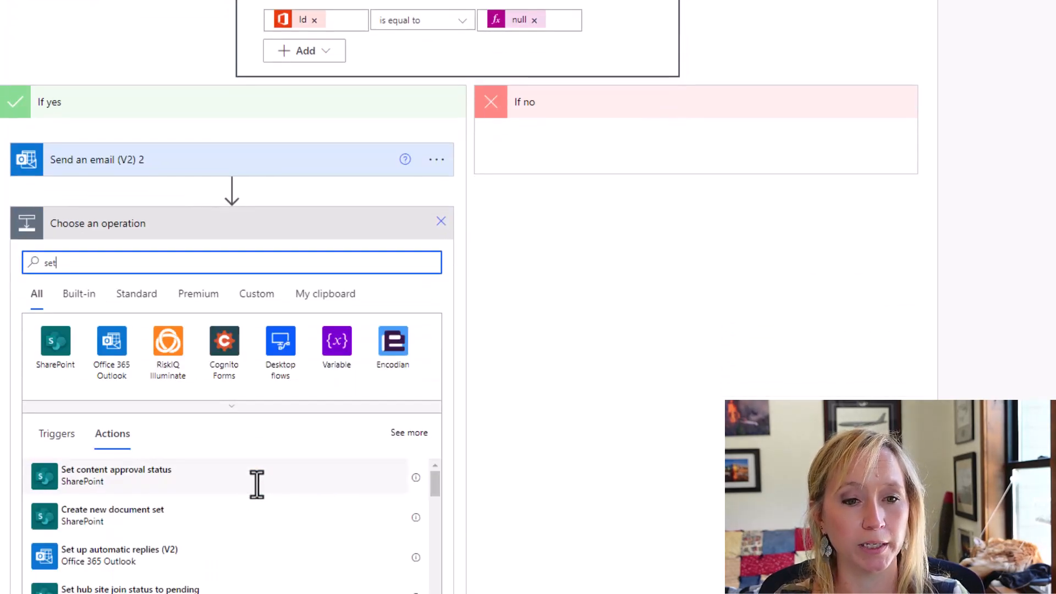
Step: Add a Set variable action below the second email action in the If yes branch
key("ctrl+a")
type("variabe")
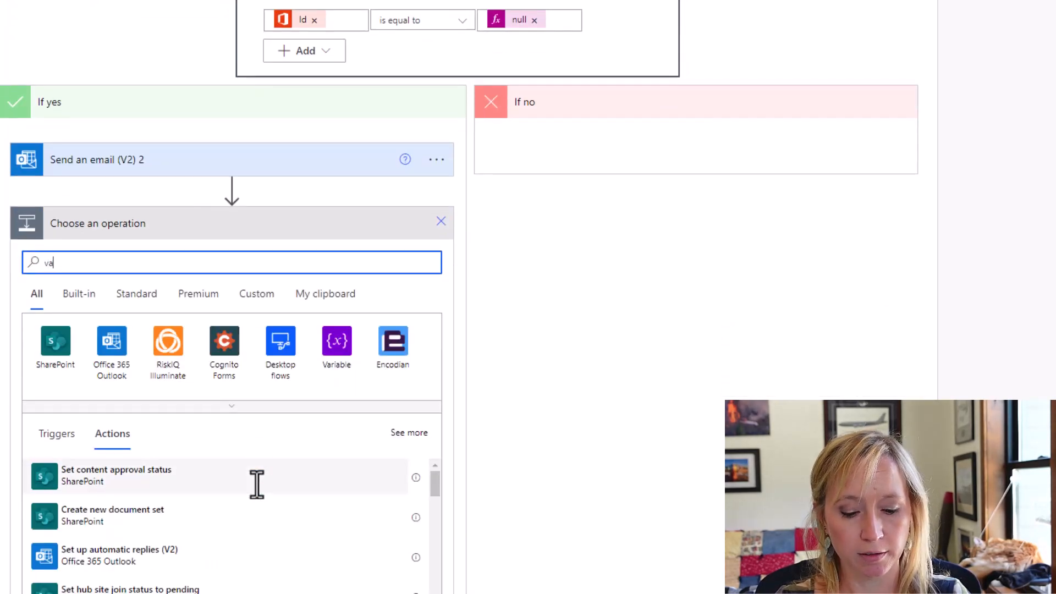
key("BackSpace")
left_click(225, 514)
scroll(199, 334, "up", 1)
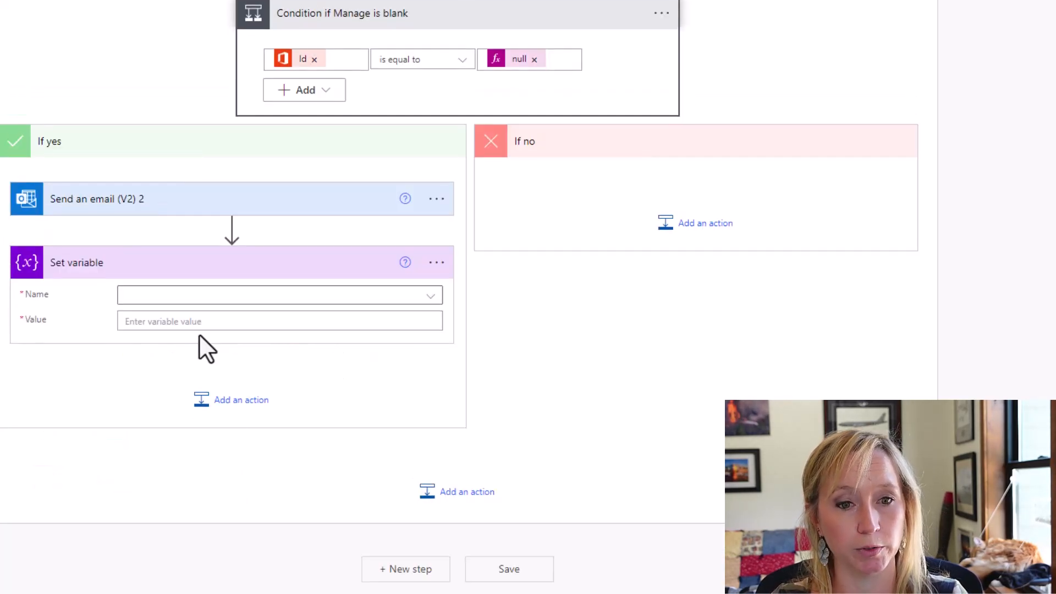
left_click(193, 295)
left_click(437, 263)
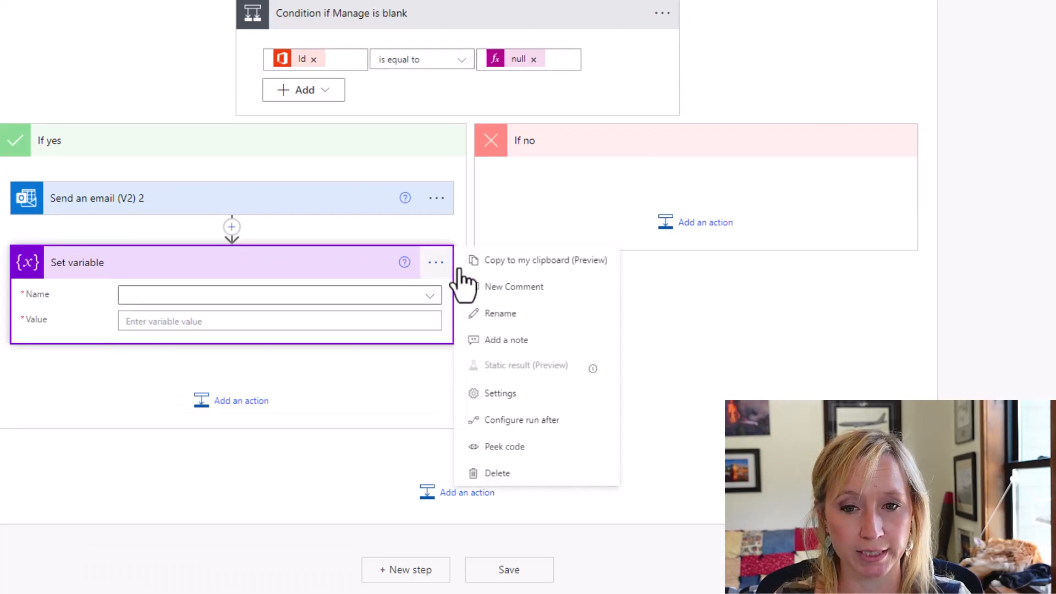
left_click(503, 314)
key("BackSpace")
type("varManager")
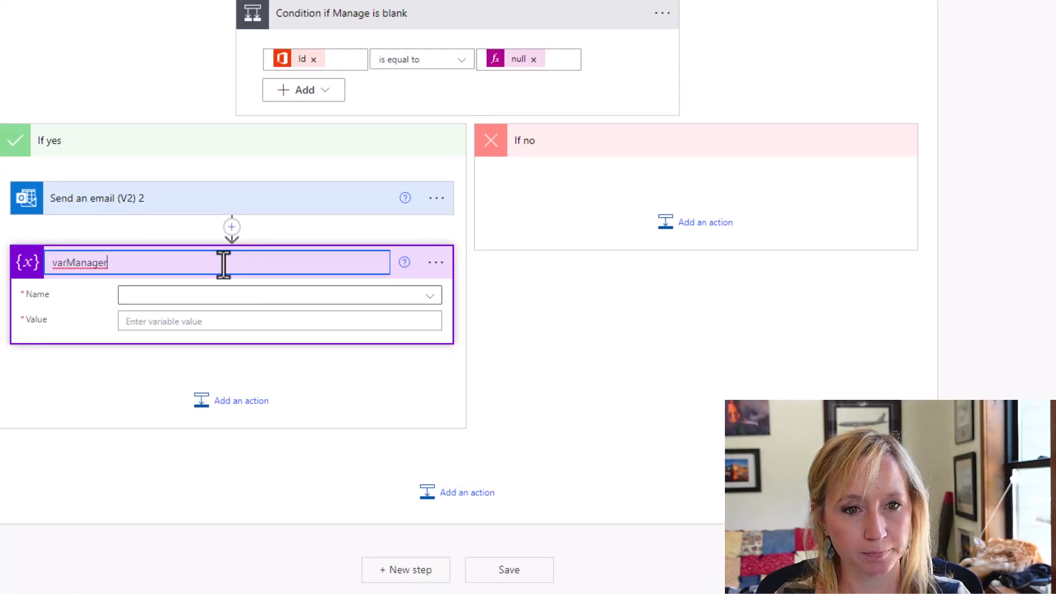
key("ctrl+z")
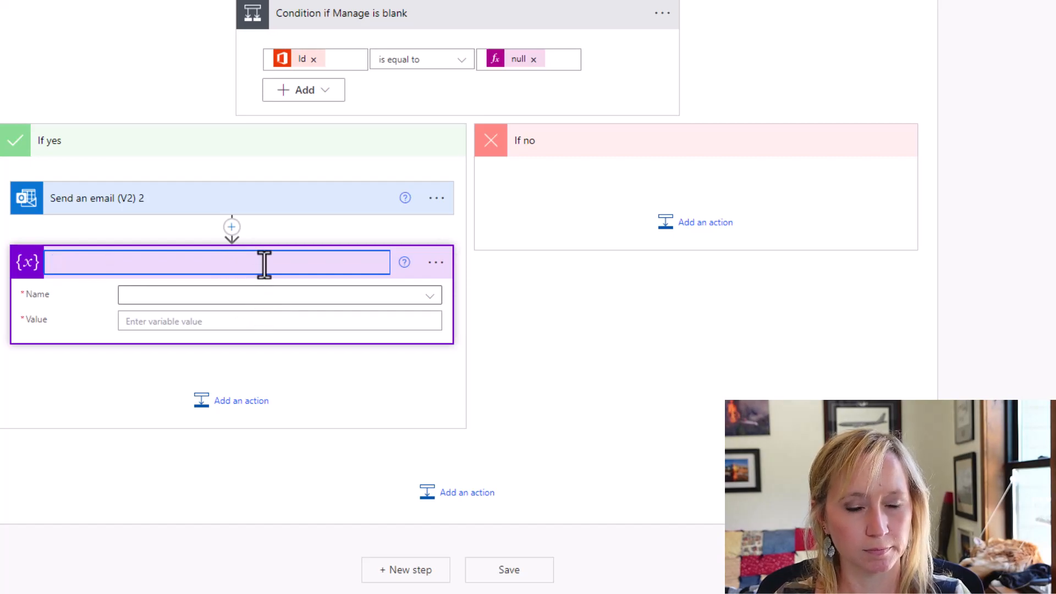
key("Escape")
Step: Rename the new variable action to "Set variable varManager"
left_click(439, 264)
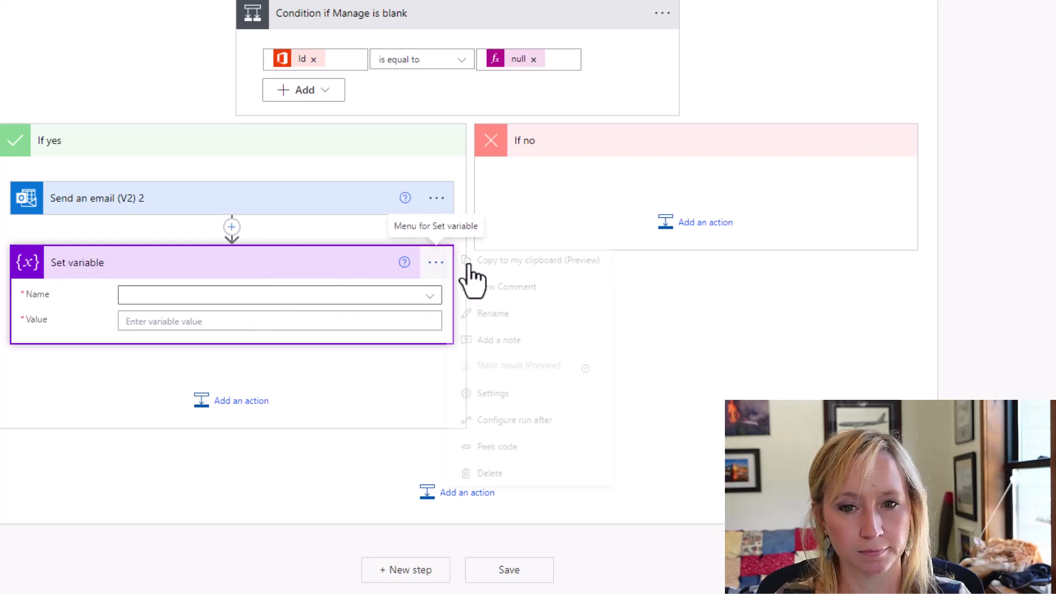
left_click(502, 315)
left_click(259, 264)
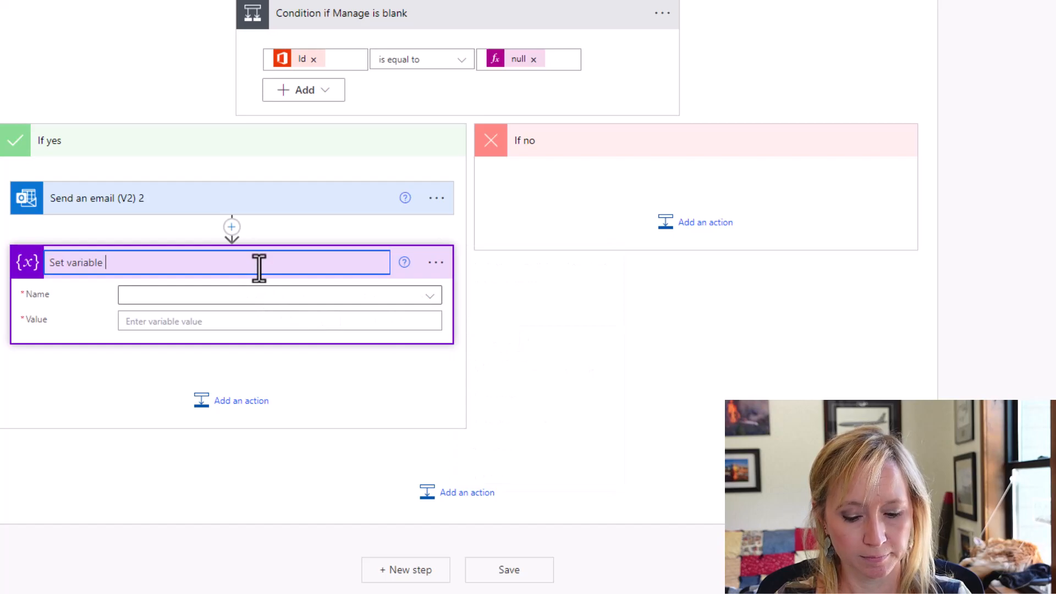
type("varManager")
Step: Choose varManager as the variable and paste the italic HTML note about the copy sent to the manager (Display Name) as its value
left_click(273, 296)
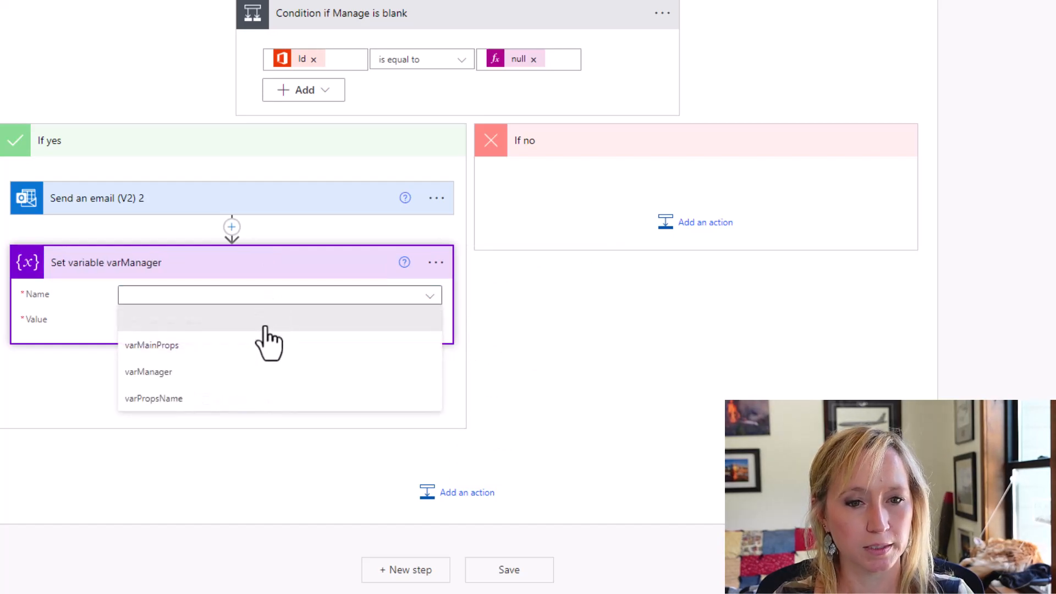
left_click(227, 370)
left_click(300, 321)
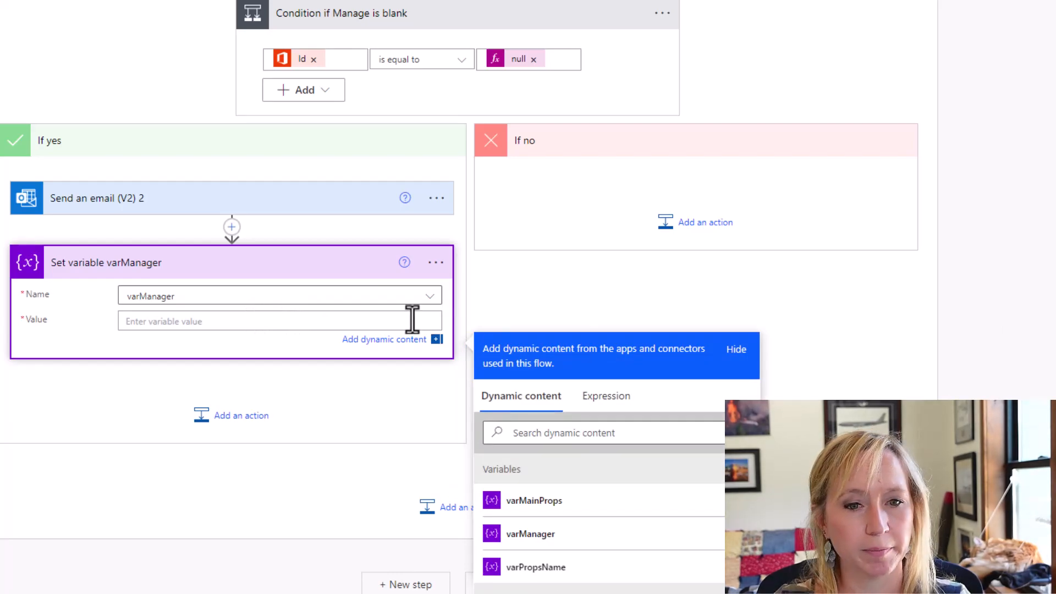
key("ctrl+v")
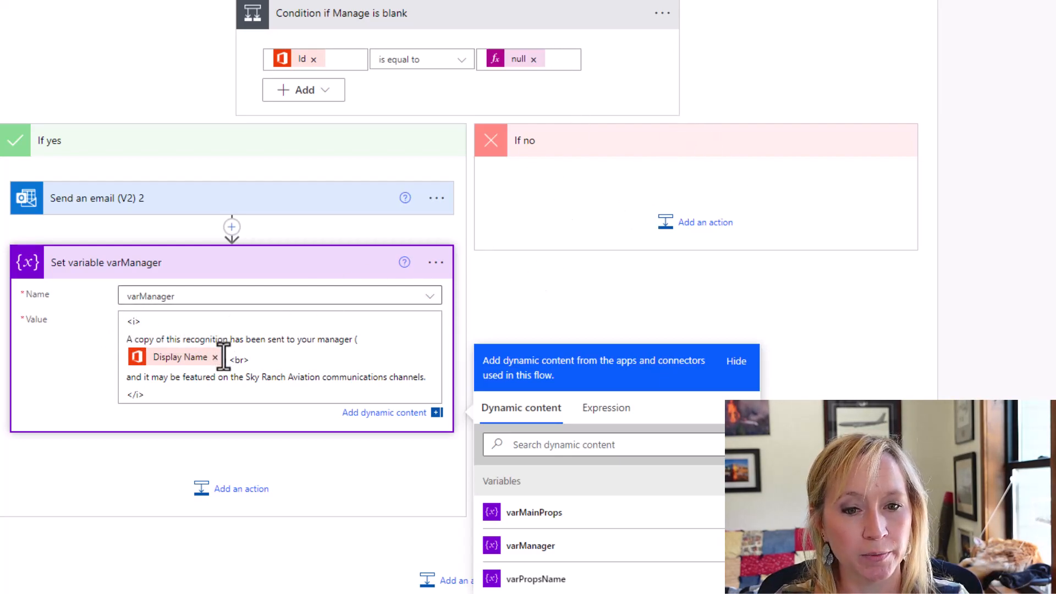
left_click(523, 240)
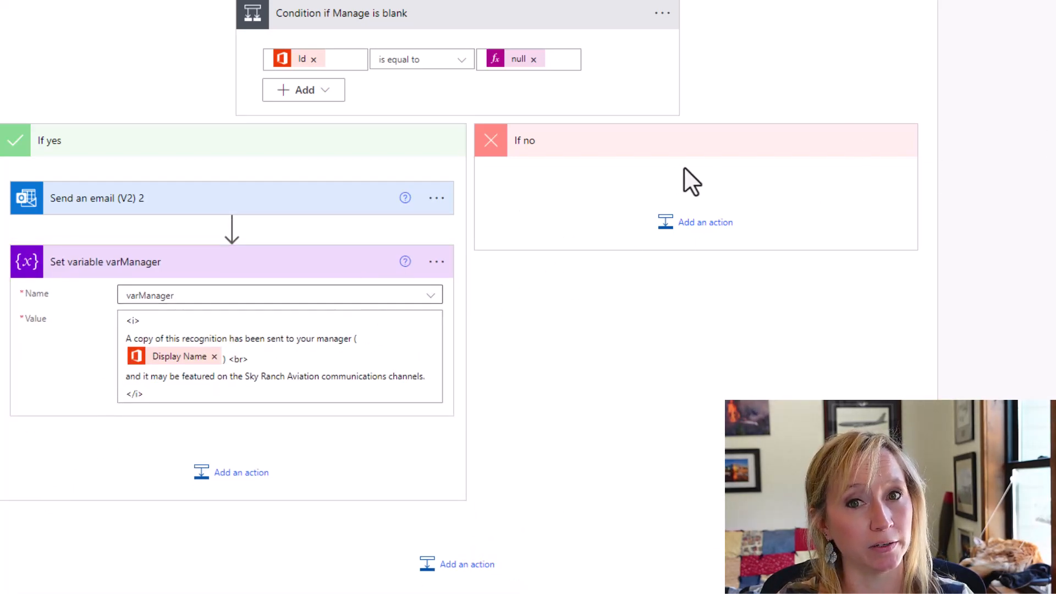
Step: Copy the Set variable varManager action and insert the copy into the If no branch
left_click(437, 262)
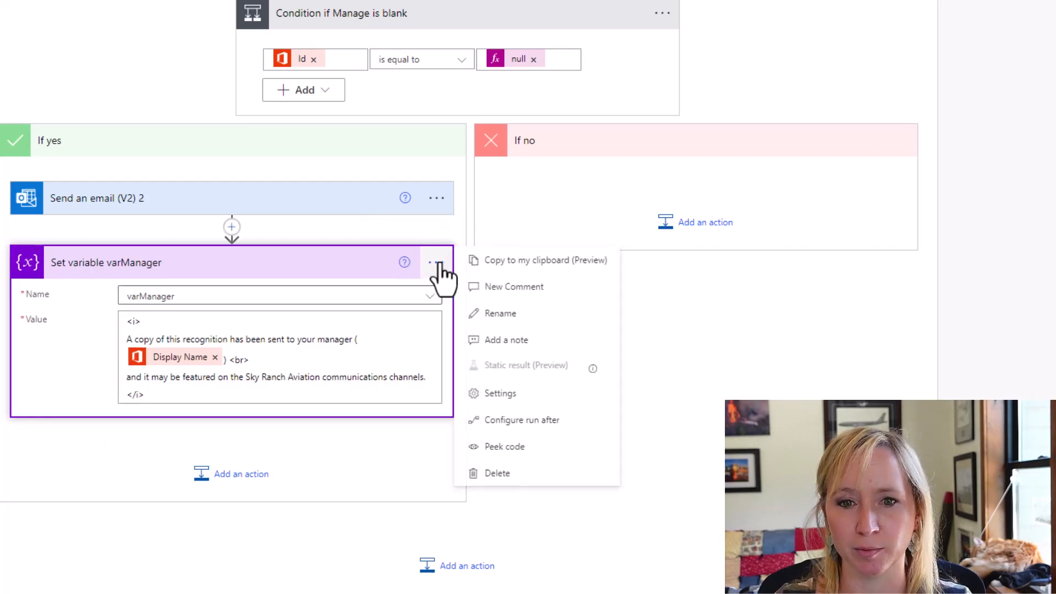
left_click(509, 263)
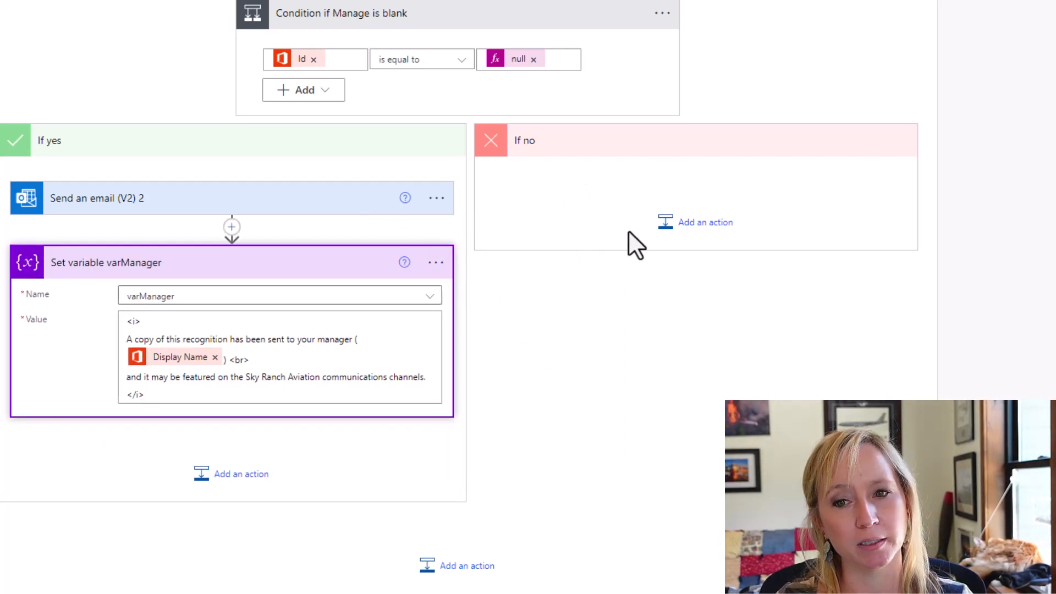
left_click(708, 219)
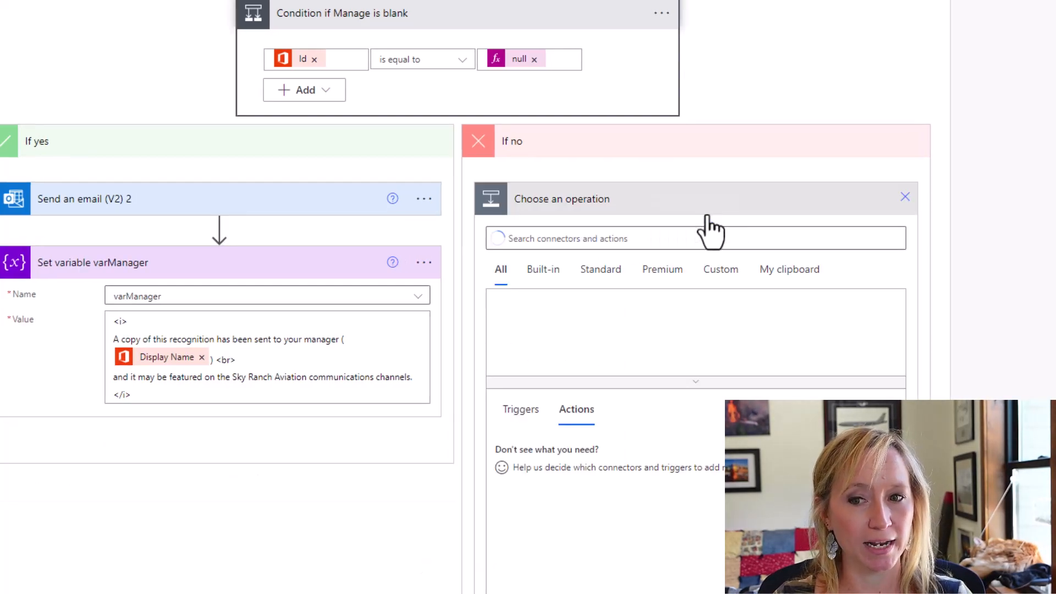
left_click(795, 275)
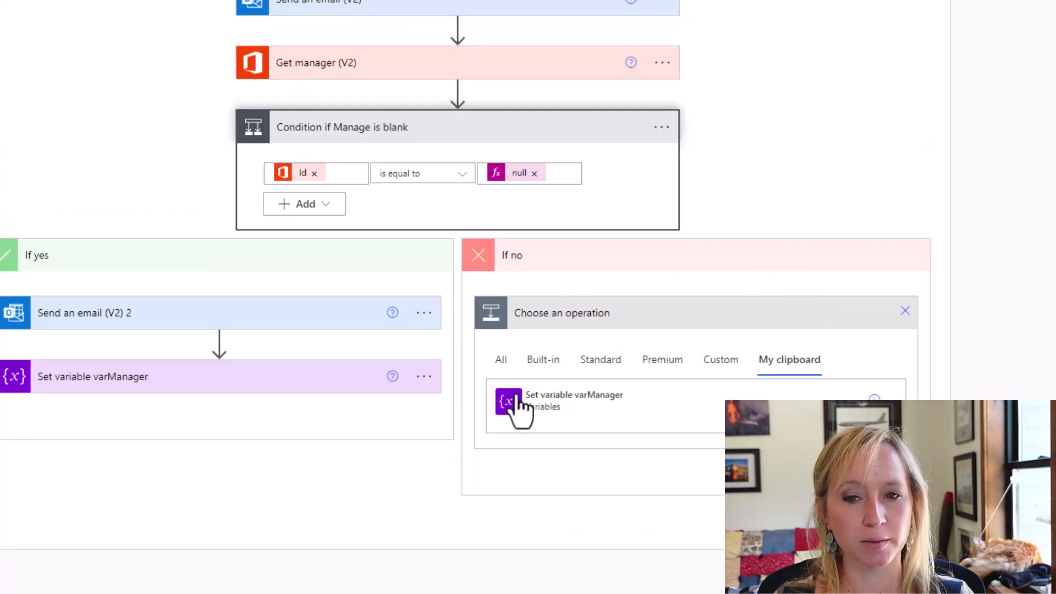
left_click(561, 410)
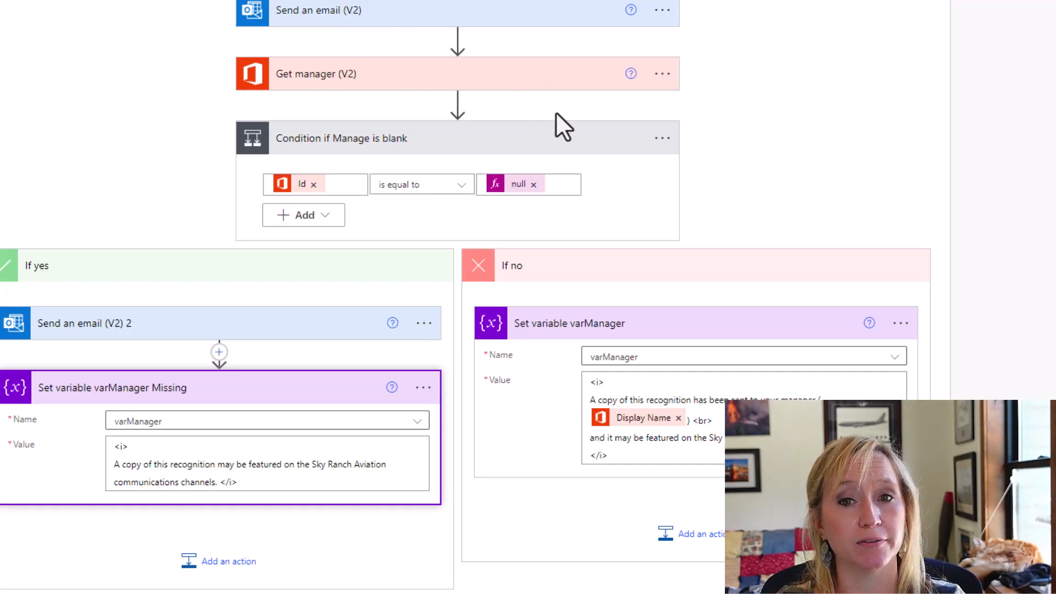
Step: Configure the manager condition to run after Get manager (V2) has failed as well as when it is successful
left_click(665, 139)
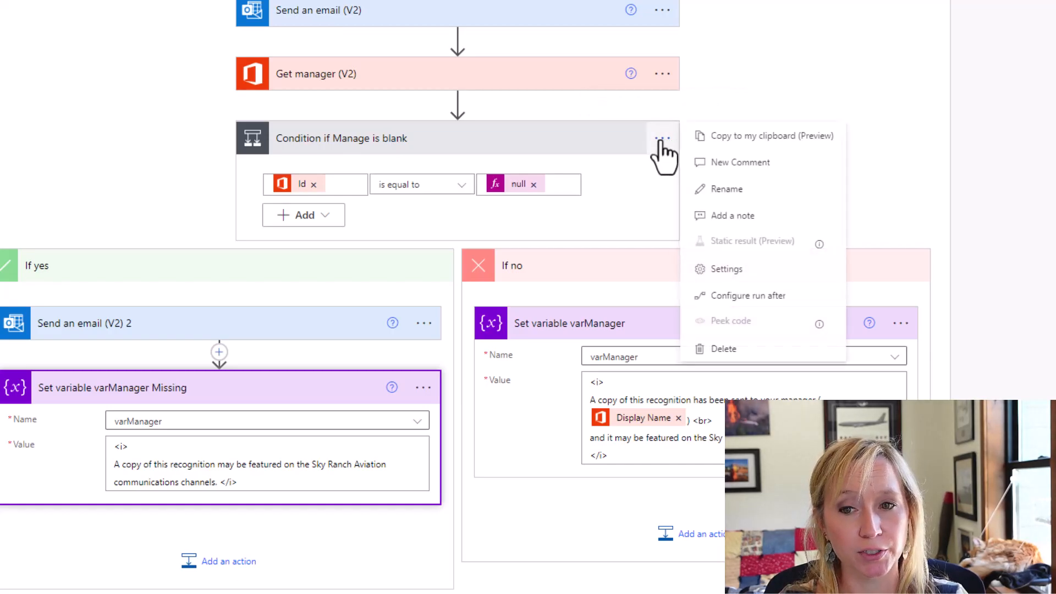
left_click(802, 295)
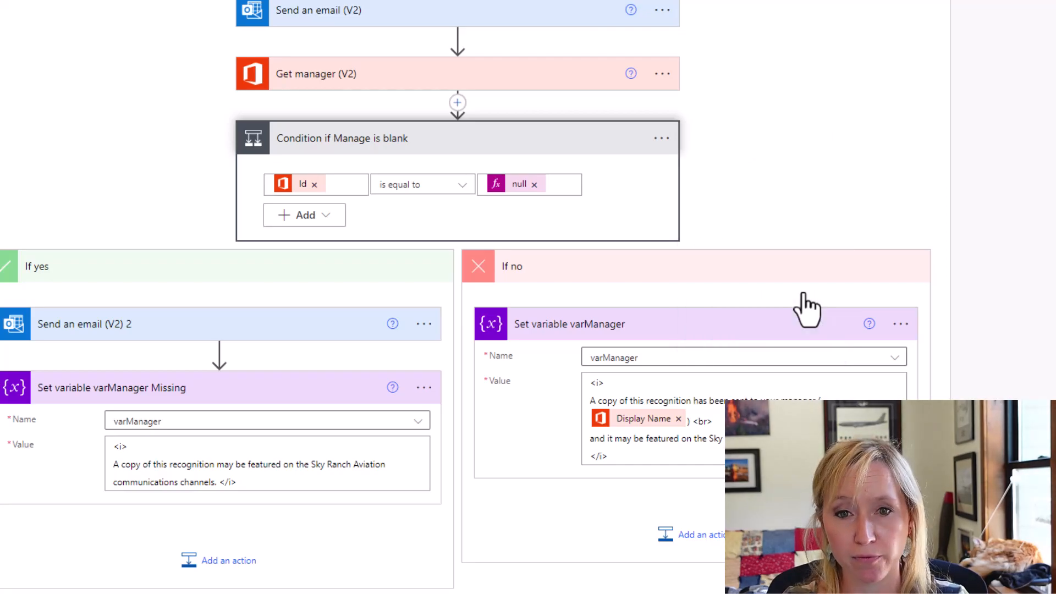
left_click(505, 341)
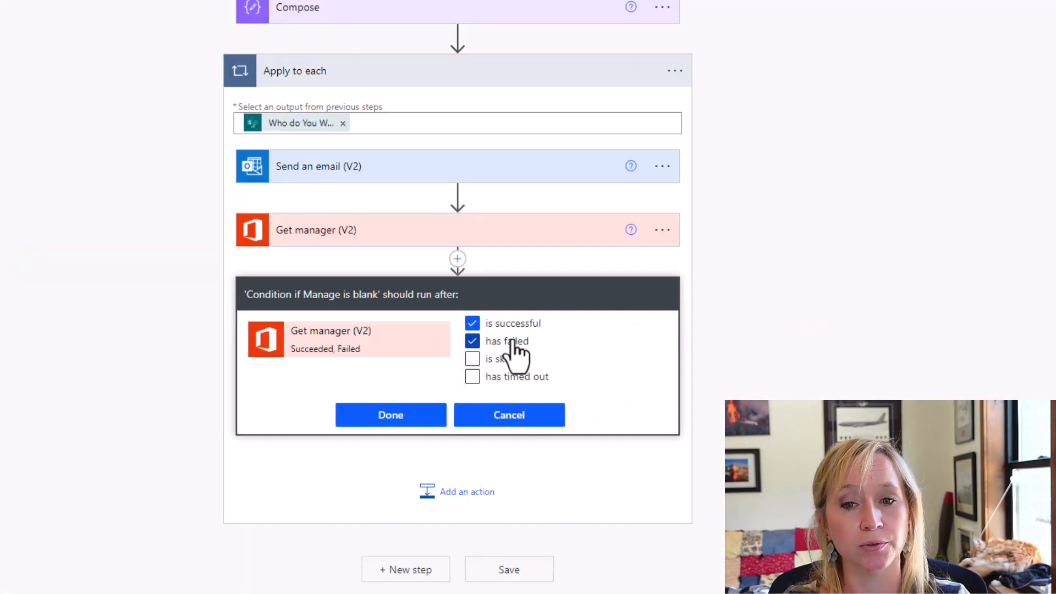
left_click(421, 423)
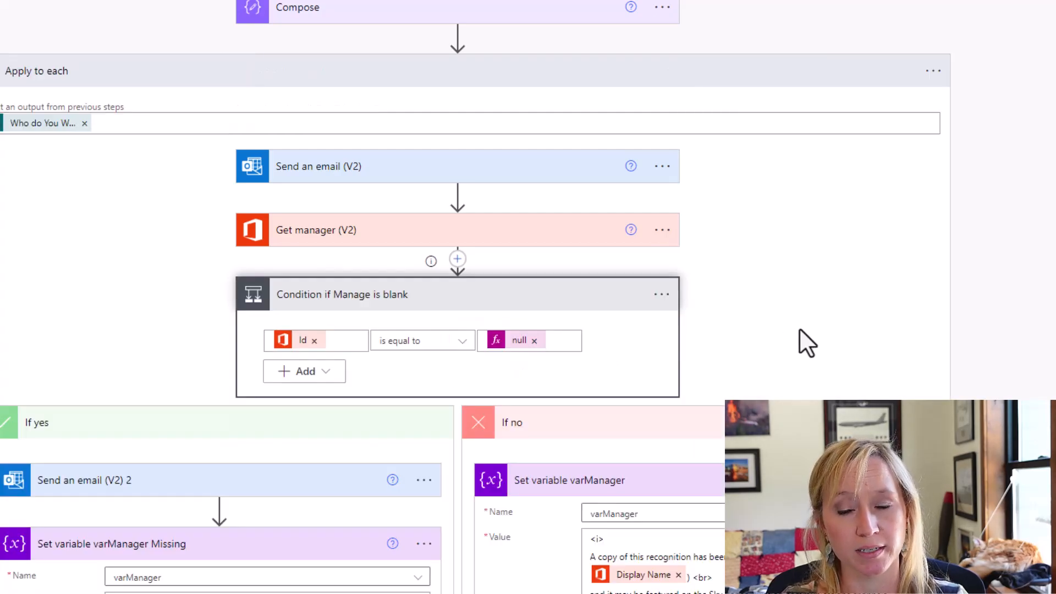
scroll(800, 328, "down", 4)
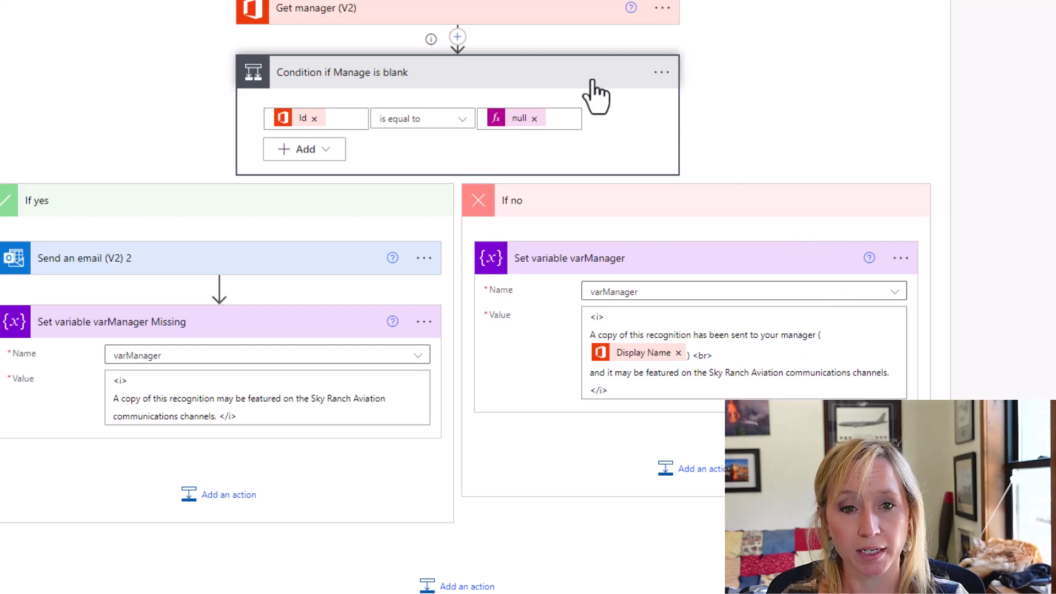
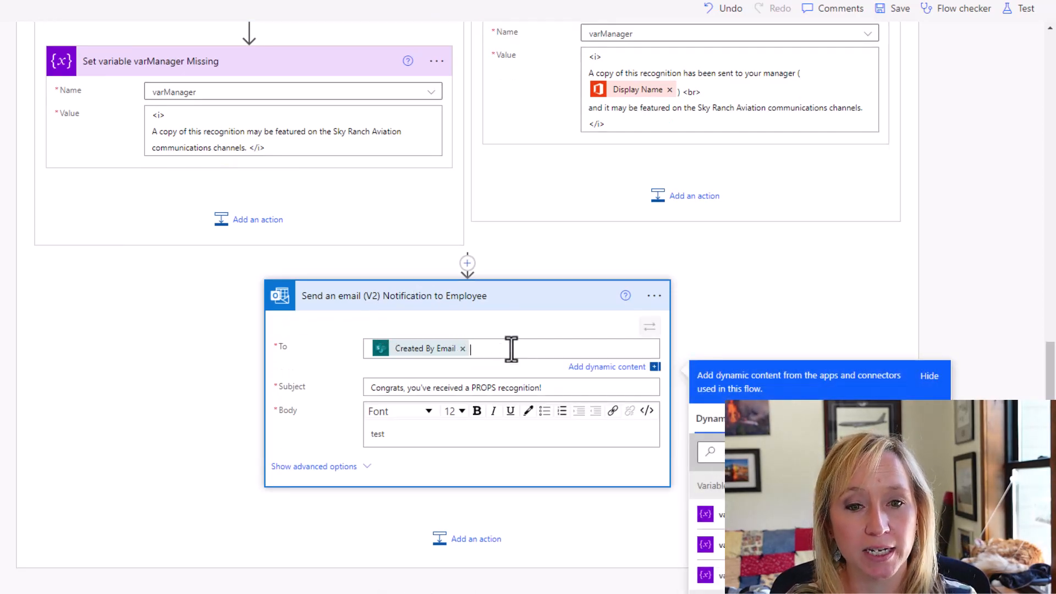
Step: Review the substring expression in the Compose action above the Apply to each loop
left_click(164, 358)
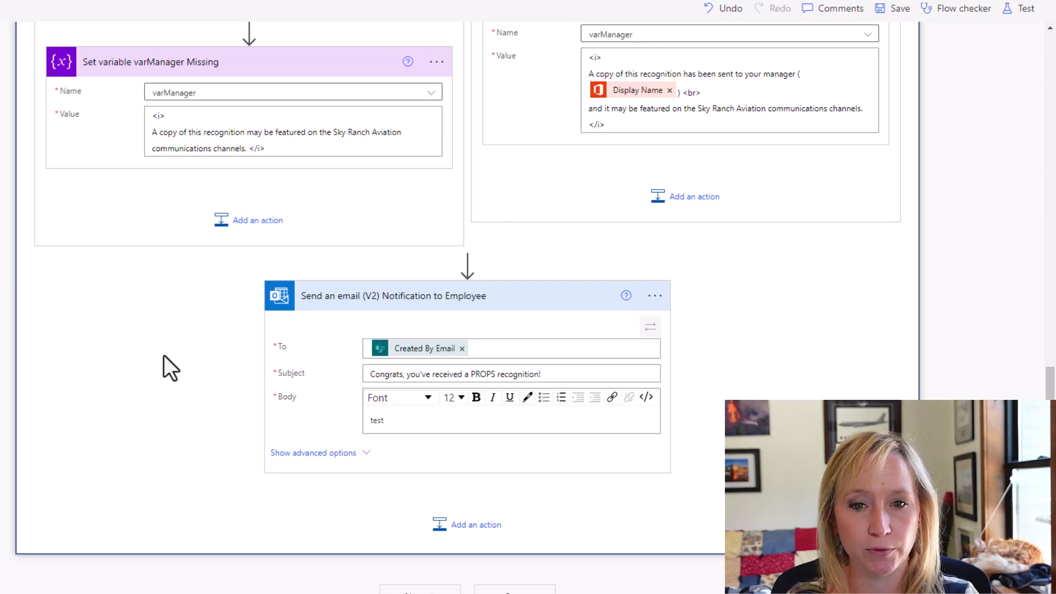
scroll(164, 357, "up", 10)
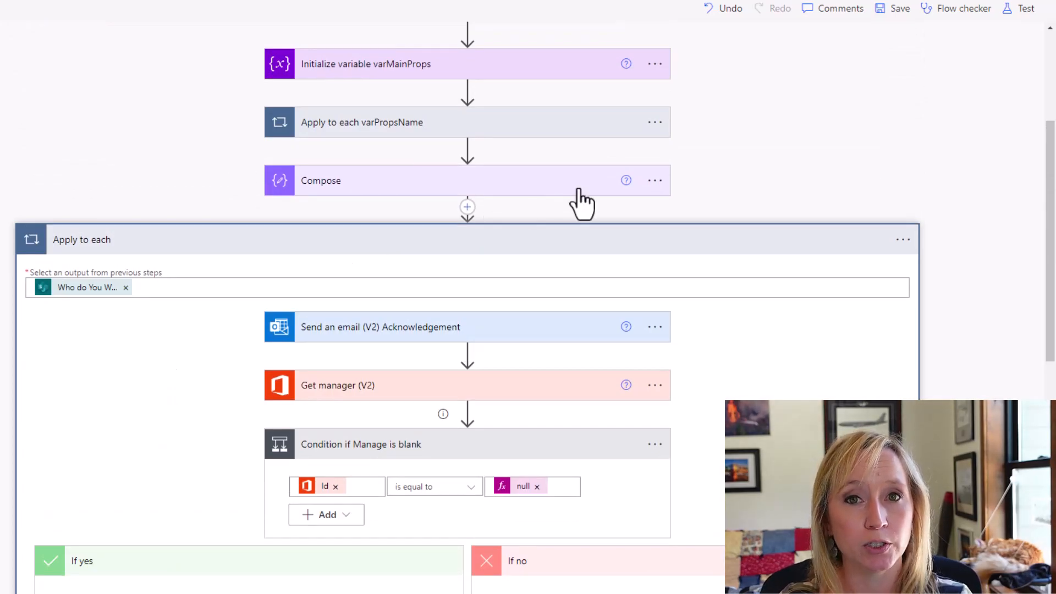
left_click(440, 187)
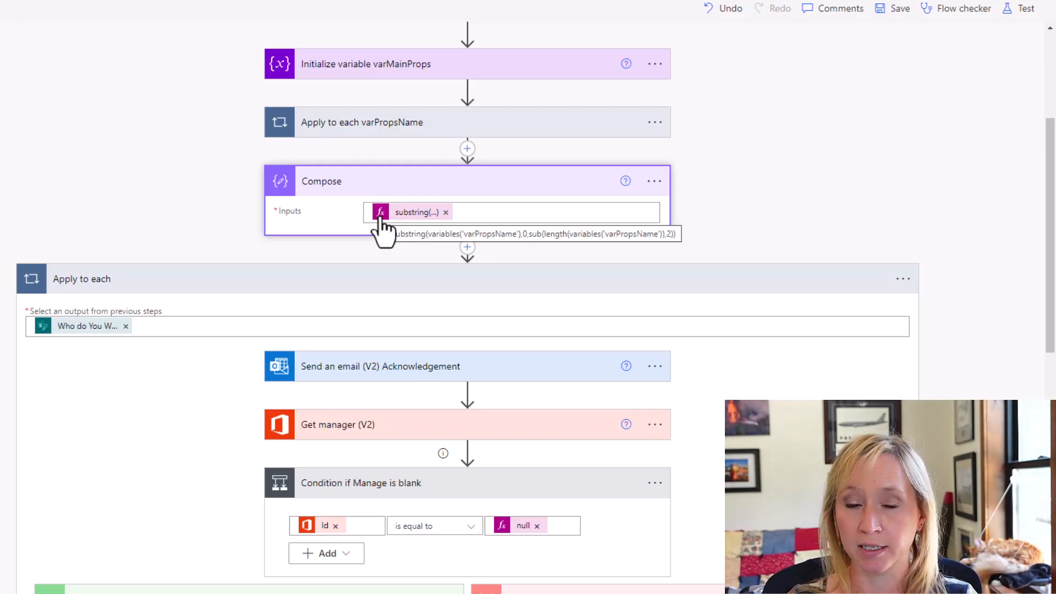
left_click(211, 193)
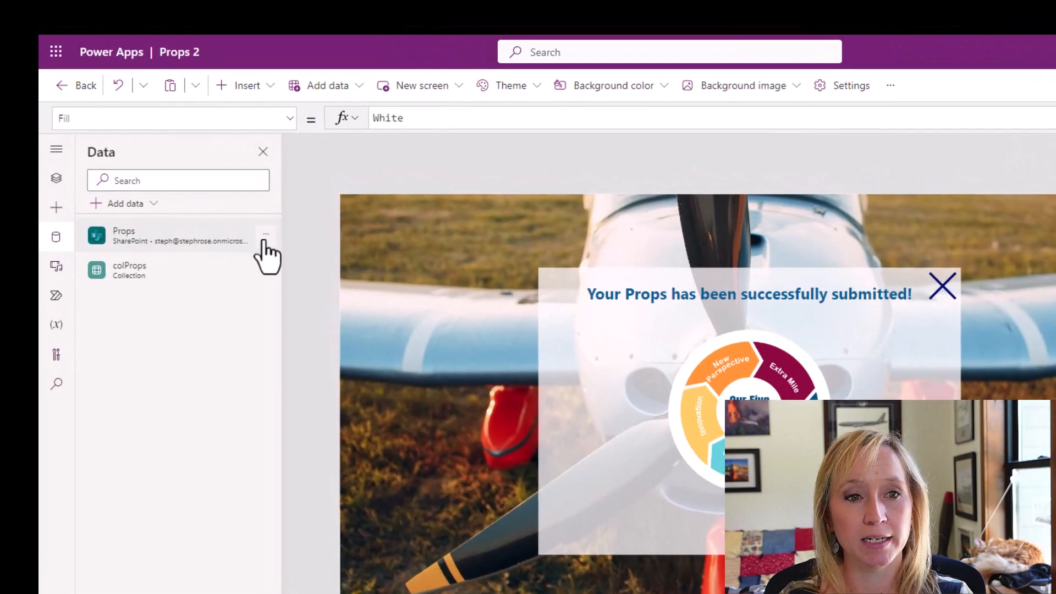
Step: Switch to SharePoint and select the New Perspective choice text in the Props Value Demonstrated column settings
left_click(265, 236)
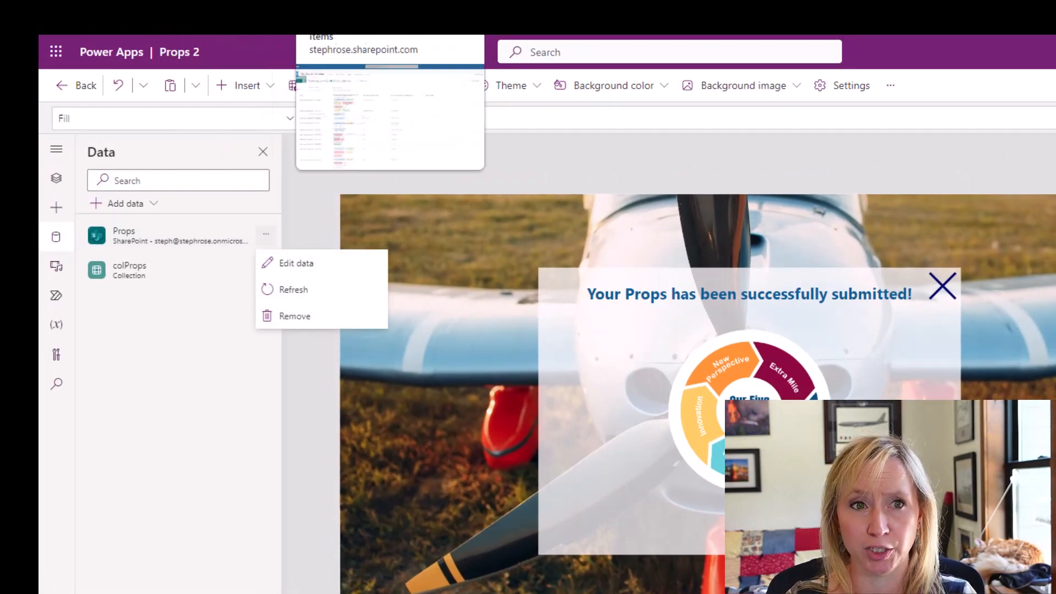
left_click(352, 9)
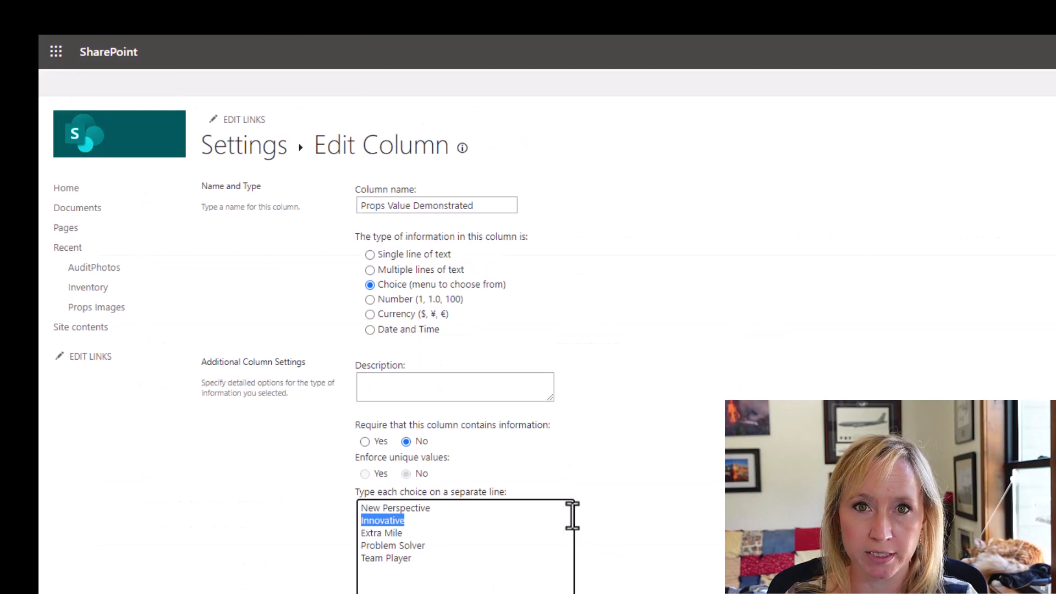
double_click(404, 508)
triple_click(405, 507)
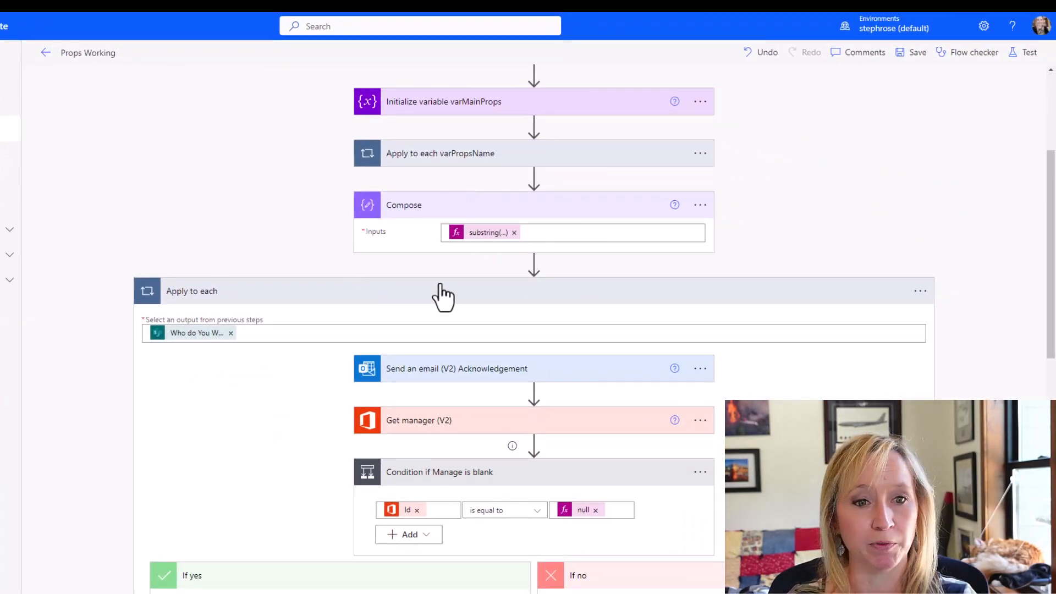
Step: Insert a Condition action between Compose and the Apply to each loop in the Props Working flow
left_click(534, 263)
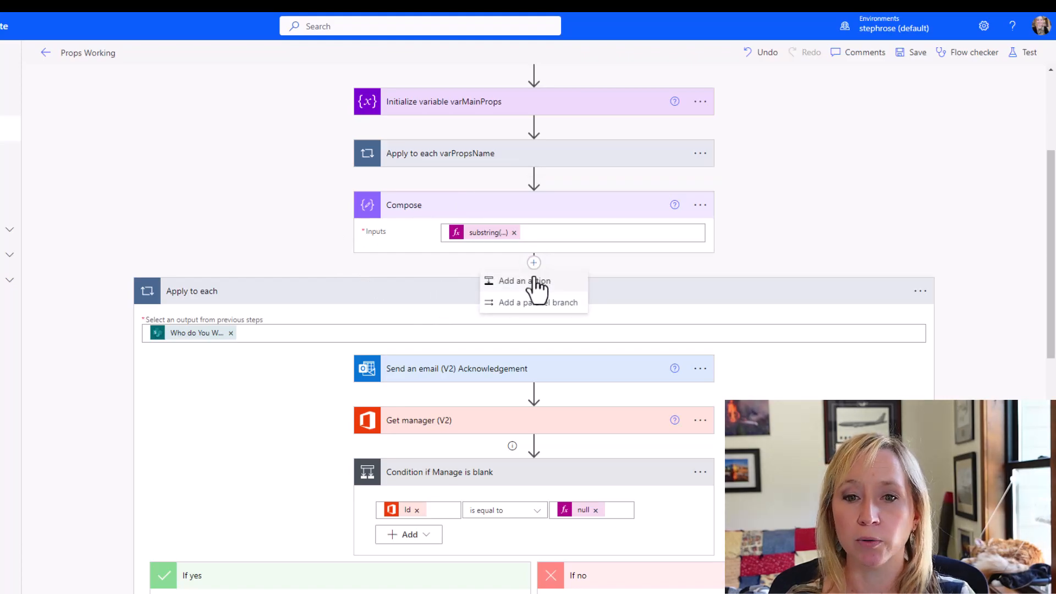
left_click(537, 282)
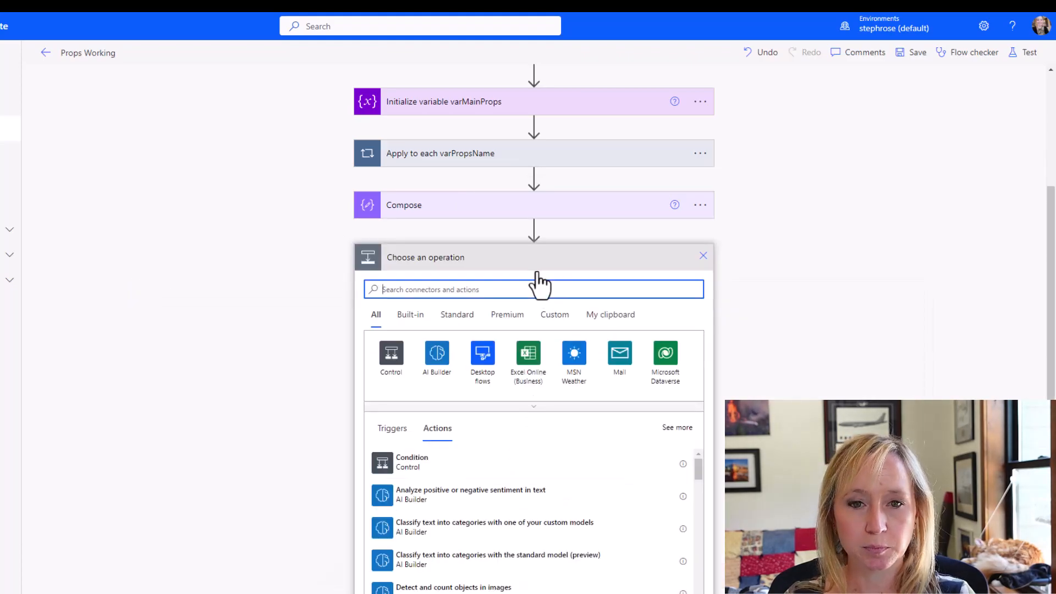
left_click(419, 466)
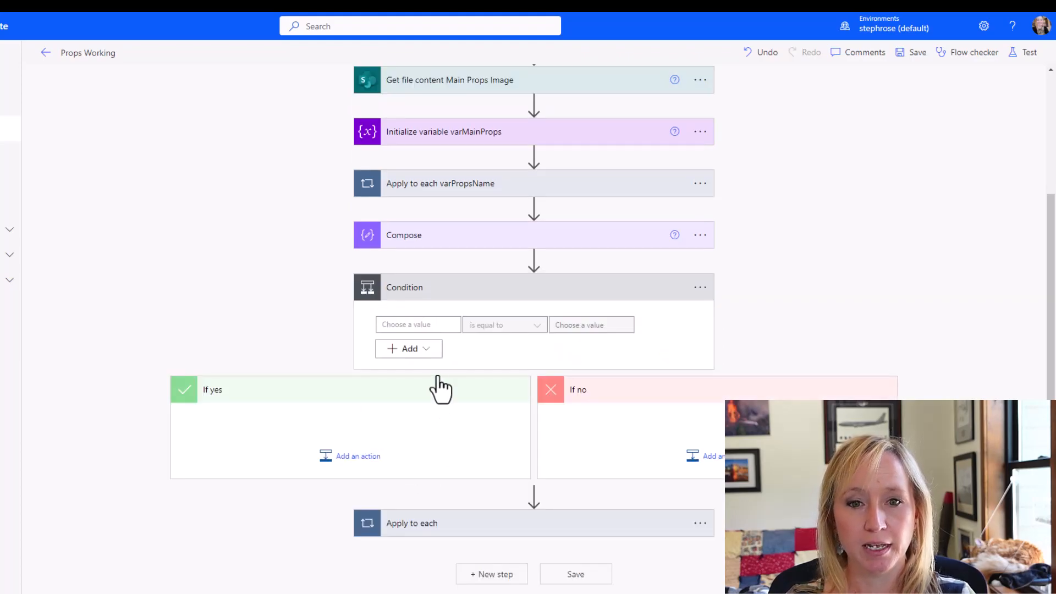
Step: Set the new condition to check that the Compose Outputs is equal to "New Perspective"
left_click(419, 324)
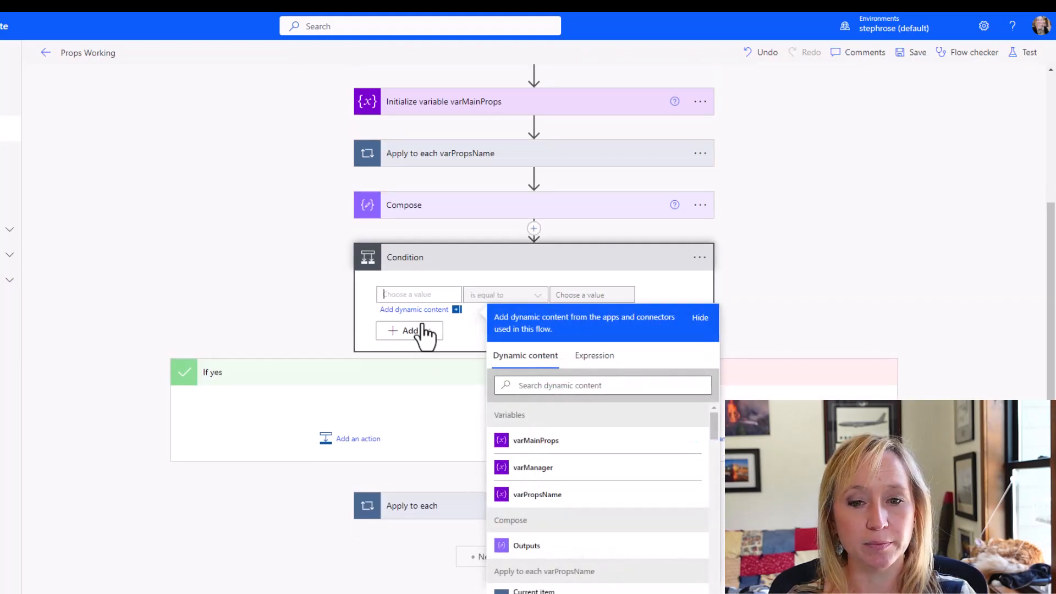
left_click(555, 546)
left_click(610, 293)
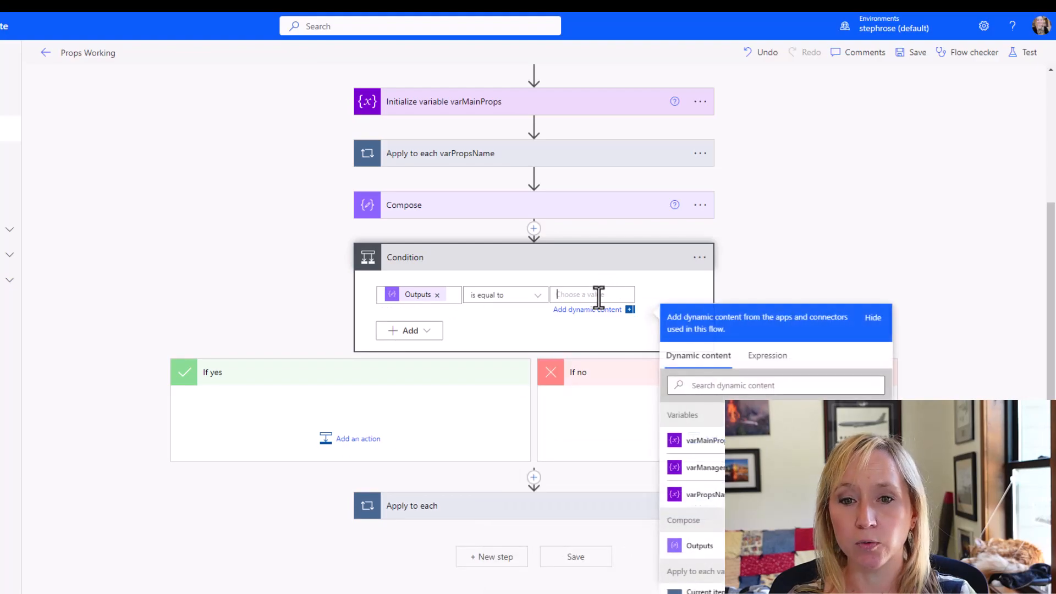
type("New Perspective")
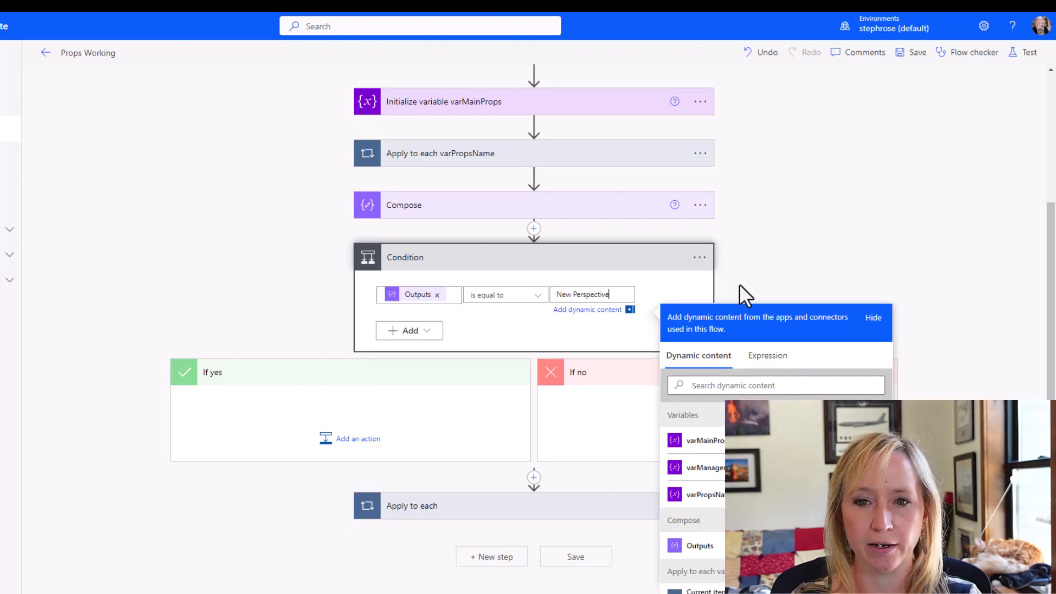
Step: Select the Innovative choice text in the SharePoint column settings, and add a parallel branch with a Condition action below Compose in the flow
scroll(609, 106, "up", 1)
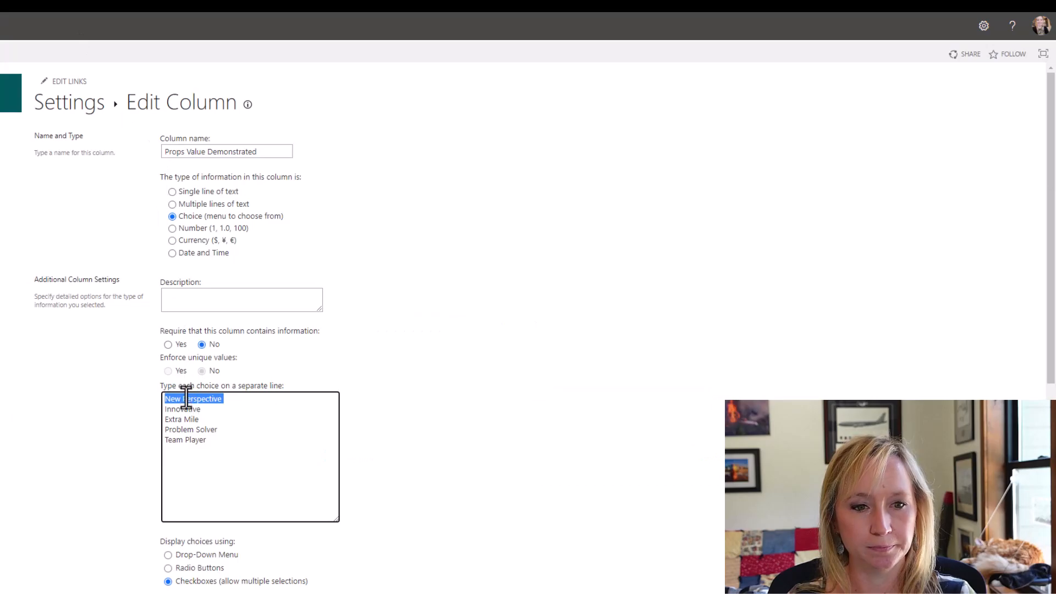
double_click(183, 409)
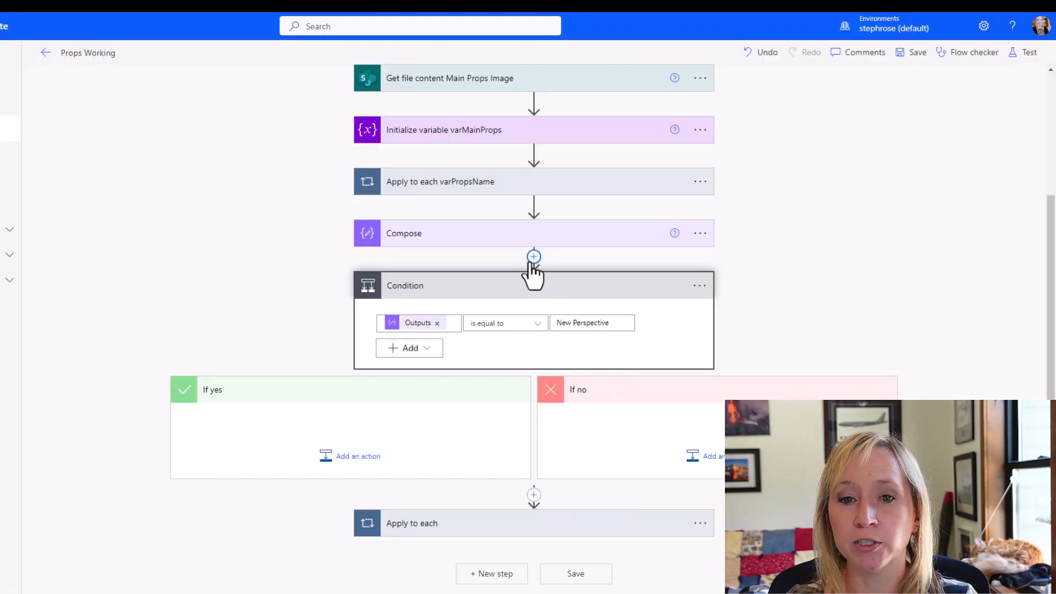
left_click(534, 257)
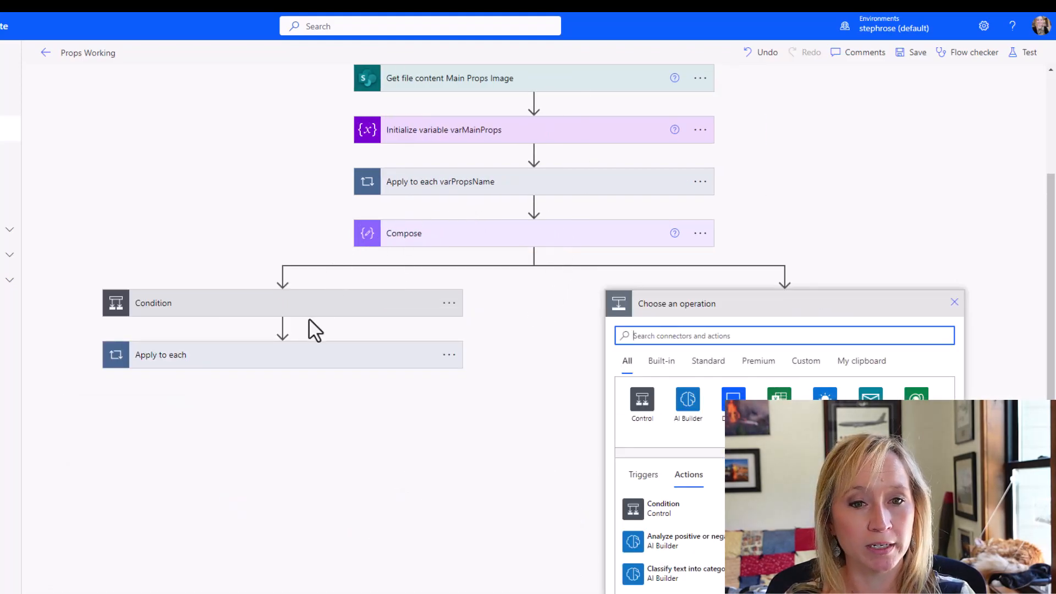
left_click(649, 400)
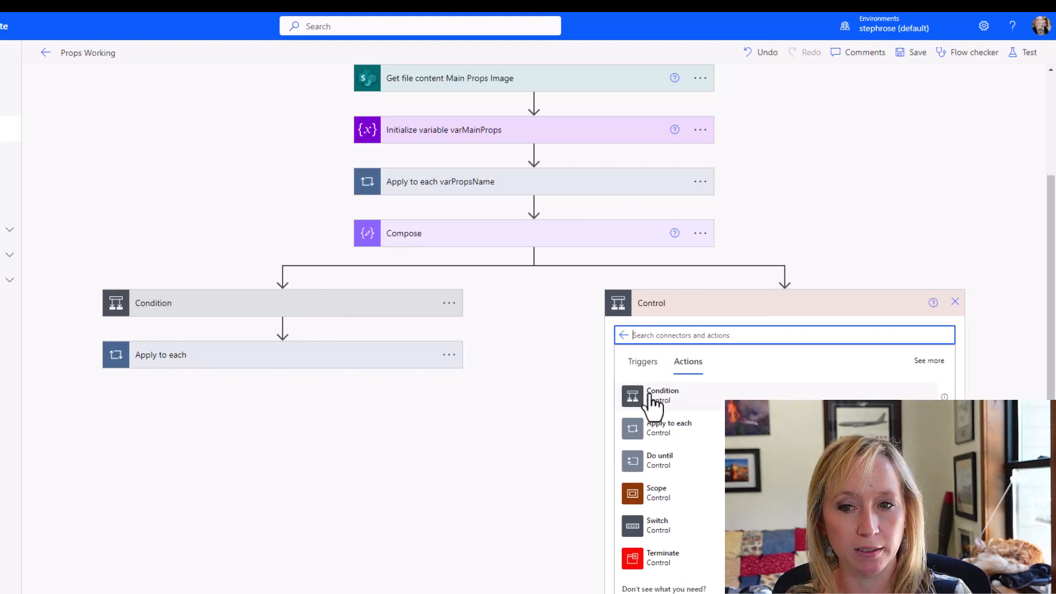
left_click(651, 395)
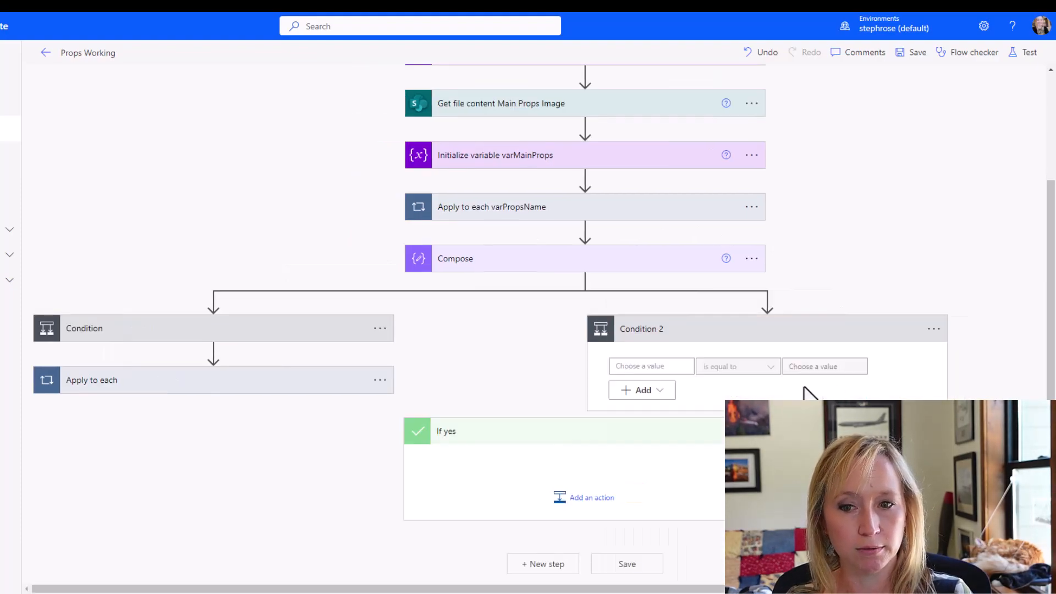
Step: Set Condition 2 to check that the Compose Outputs is equal to "Innovative"
left_click(667, 367)
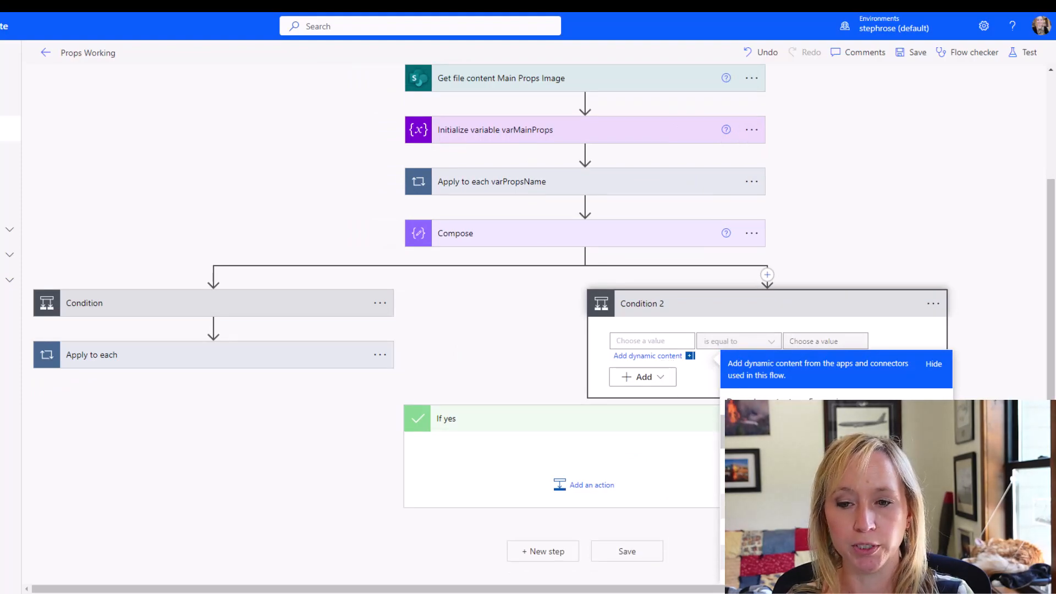
left_click(842, 484)
left_click(813, 342)
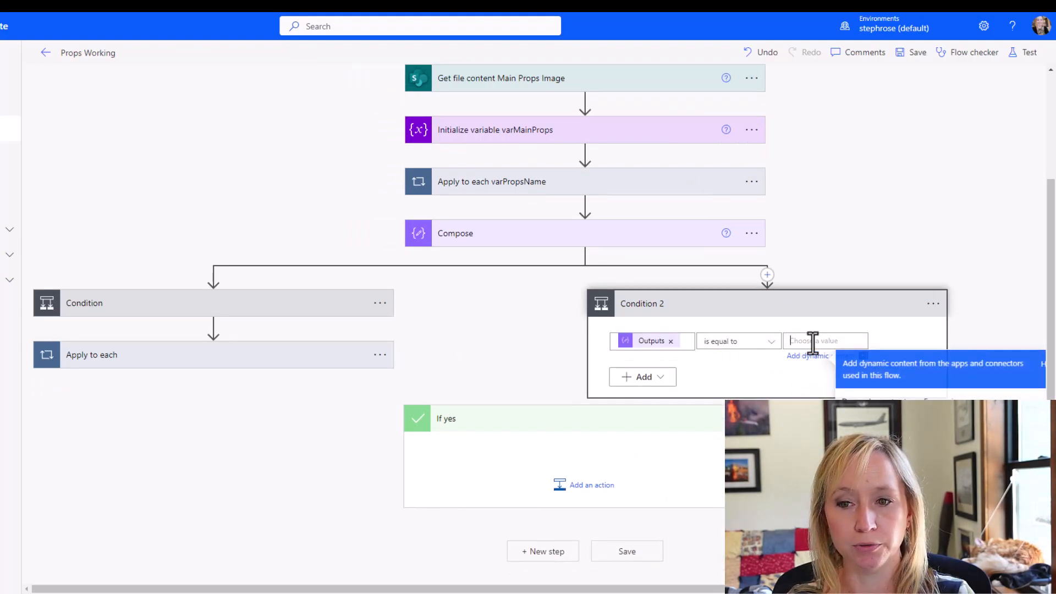
type("Innovative")
left_click(864, 225)
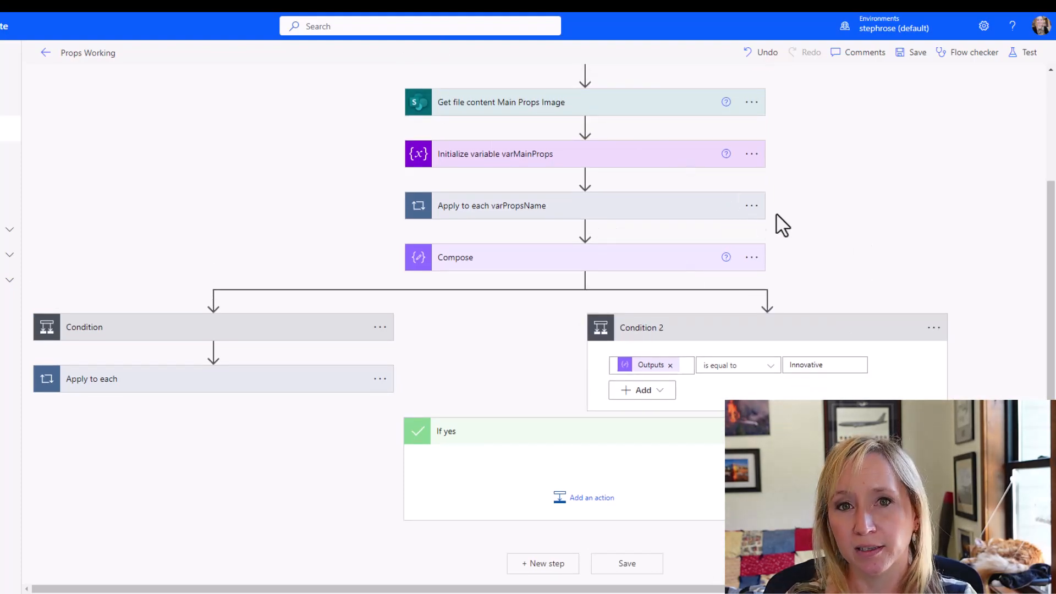
left_click(934, 328)
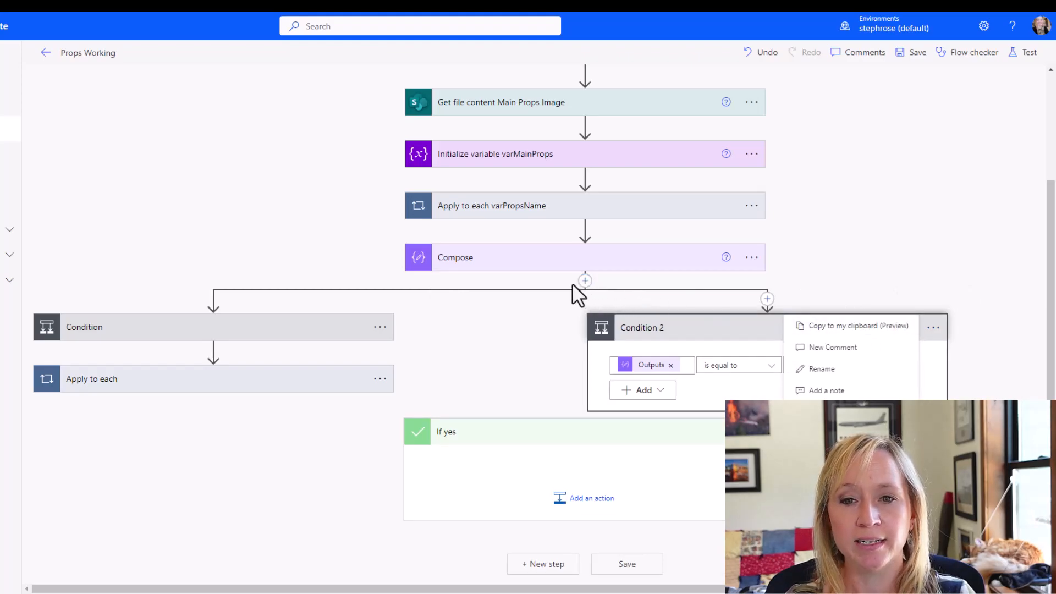
left_click(585, 282)
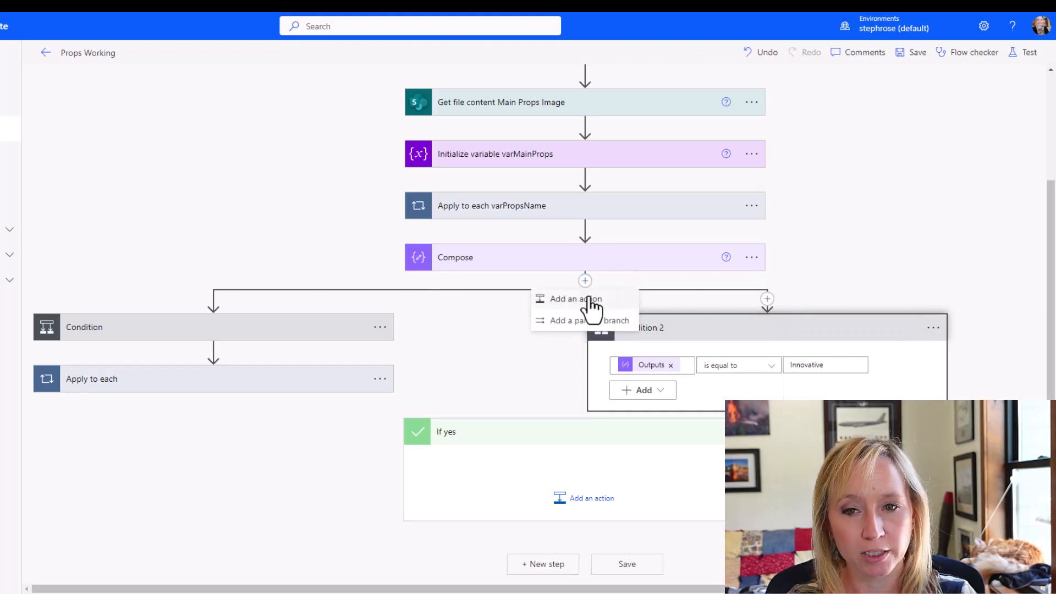
left_click(595, 322)
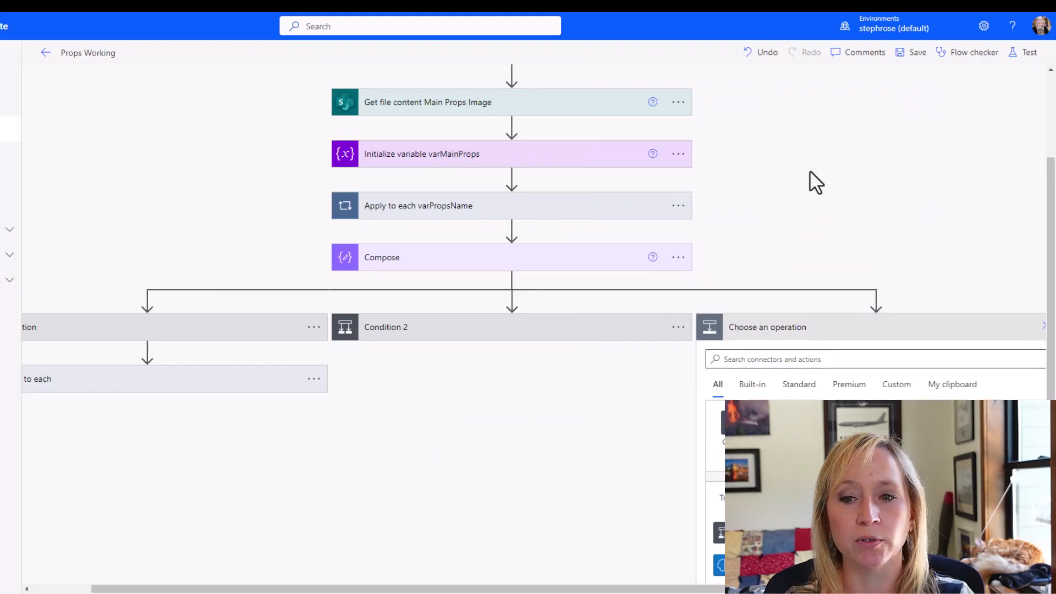
left_click_drag(880, 588, 893, 588)
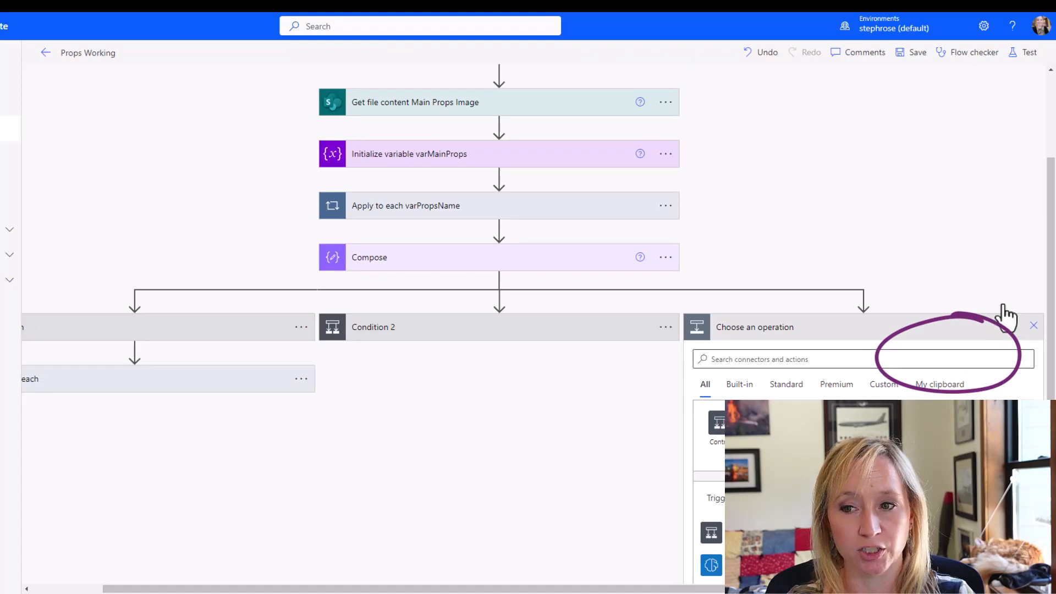
left_click(1032, 326)
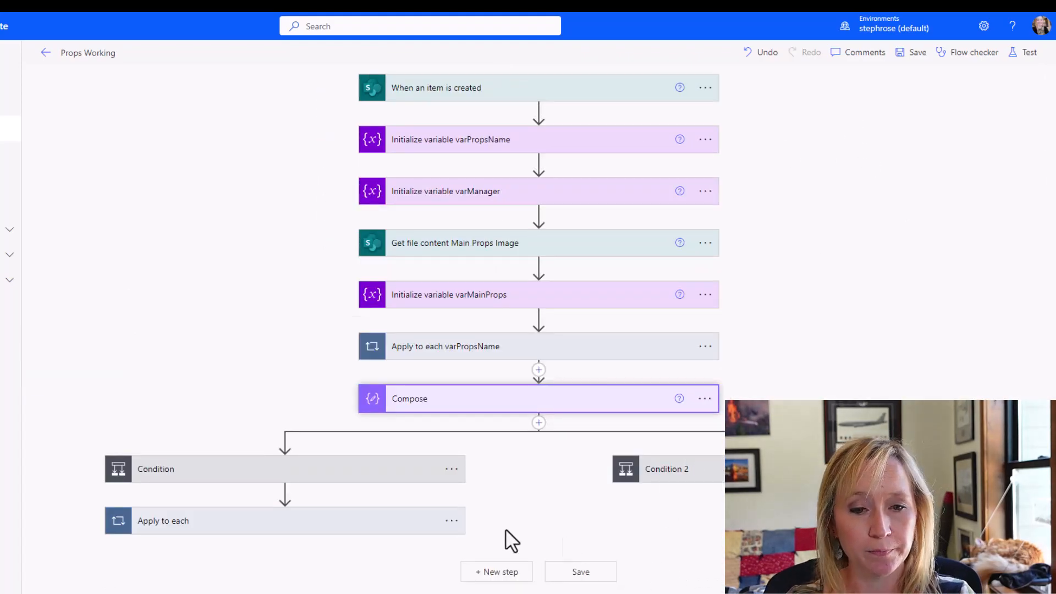
Step: Check the actions inside the Apply to each loop and add a Send an email (V2) step beneath both parallel branches
left_click(307, 519)
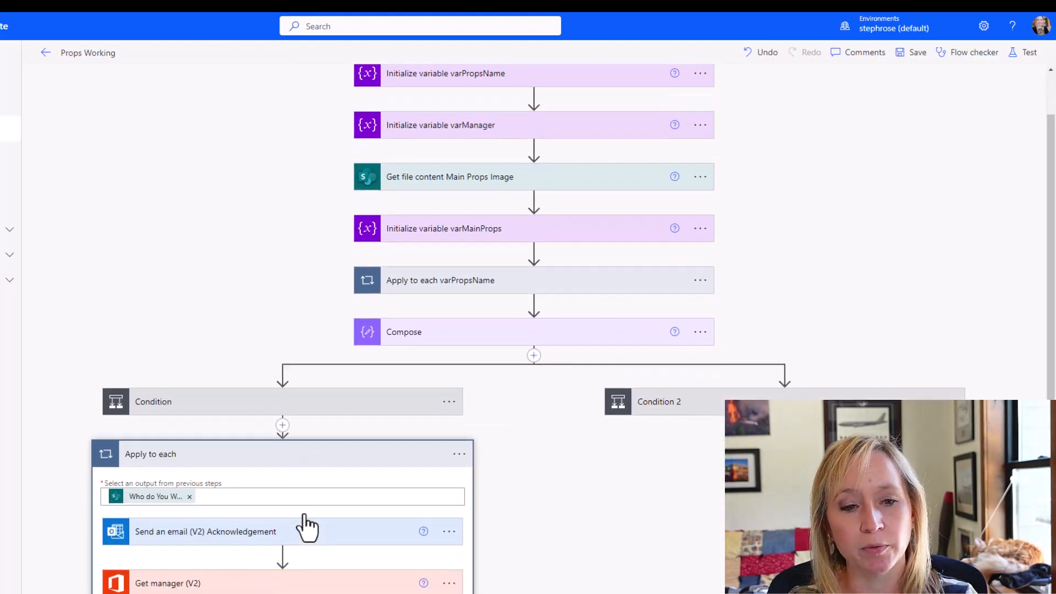
scroll(307, 530, "down", 2)
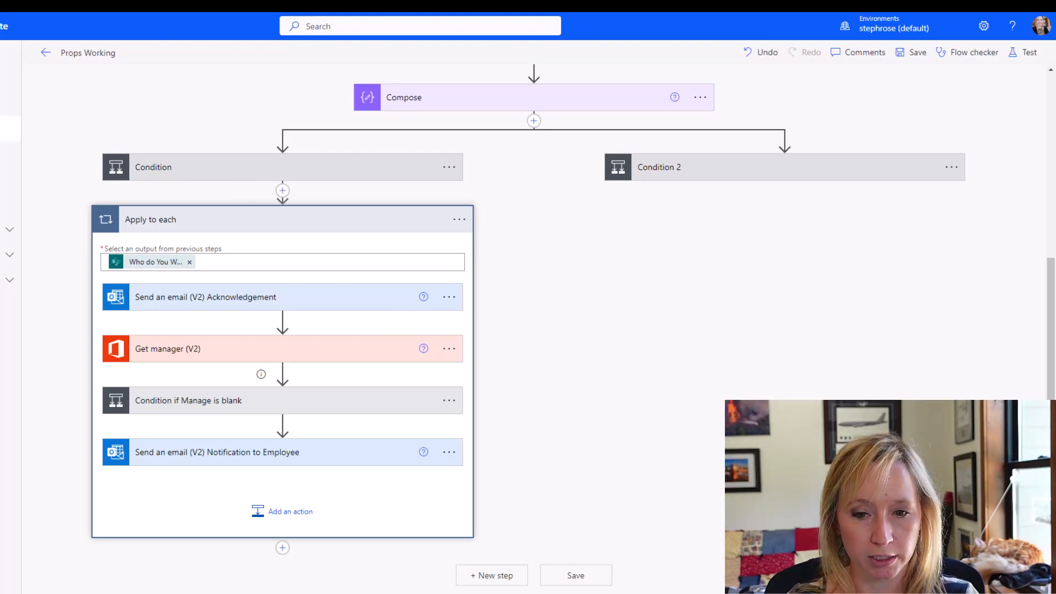
left_click(498, 576)
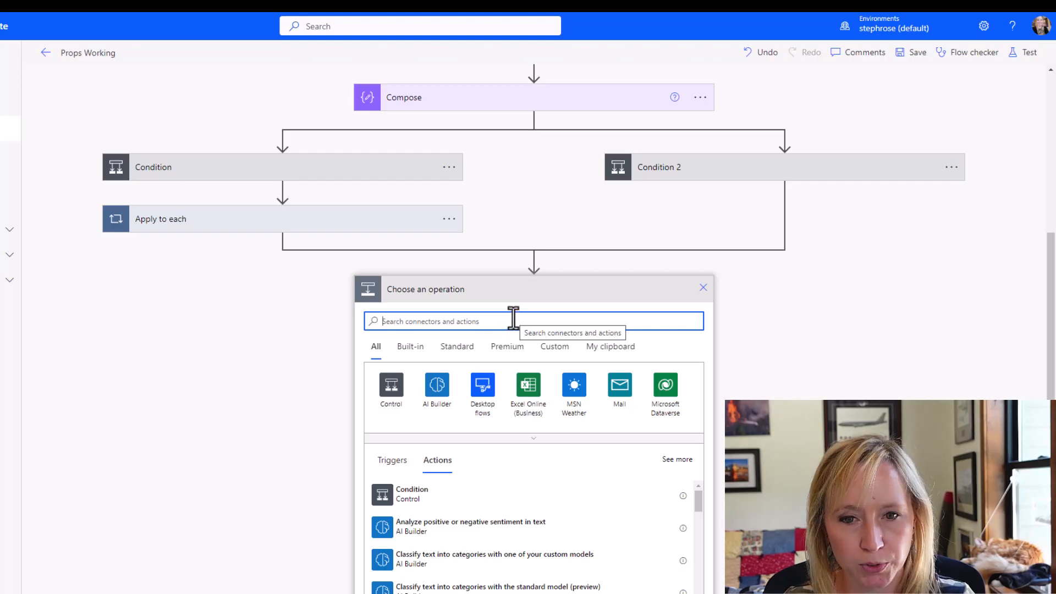
type("sen")
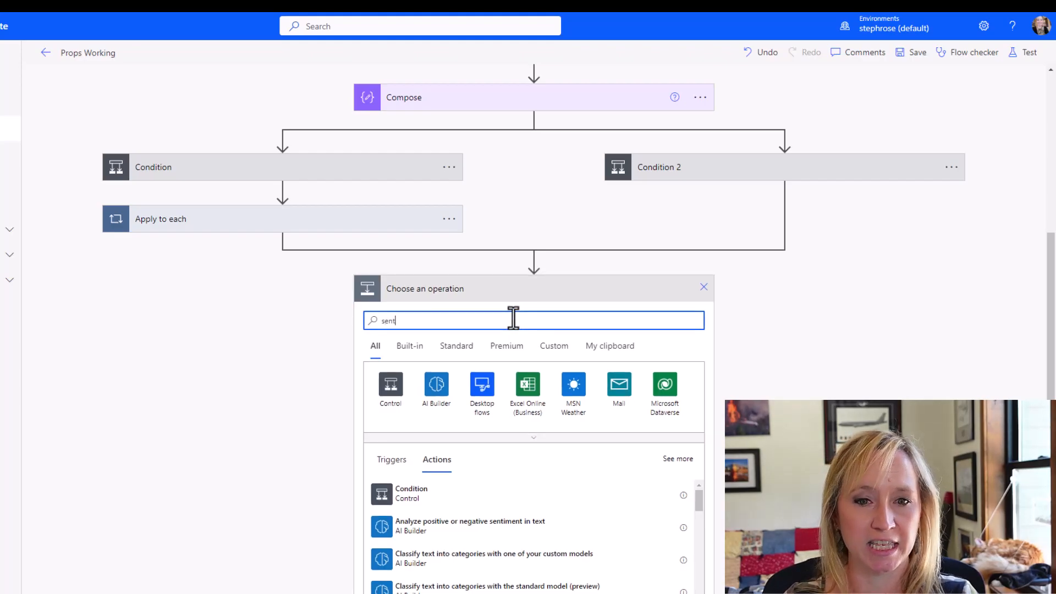
type("t")
key("BackSpace")
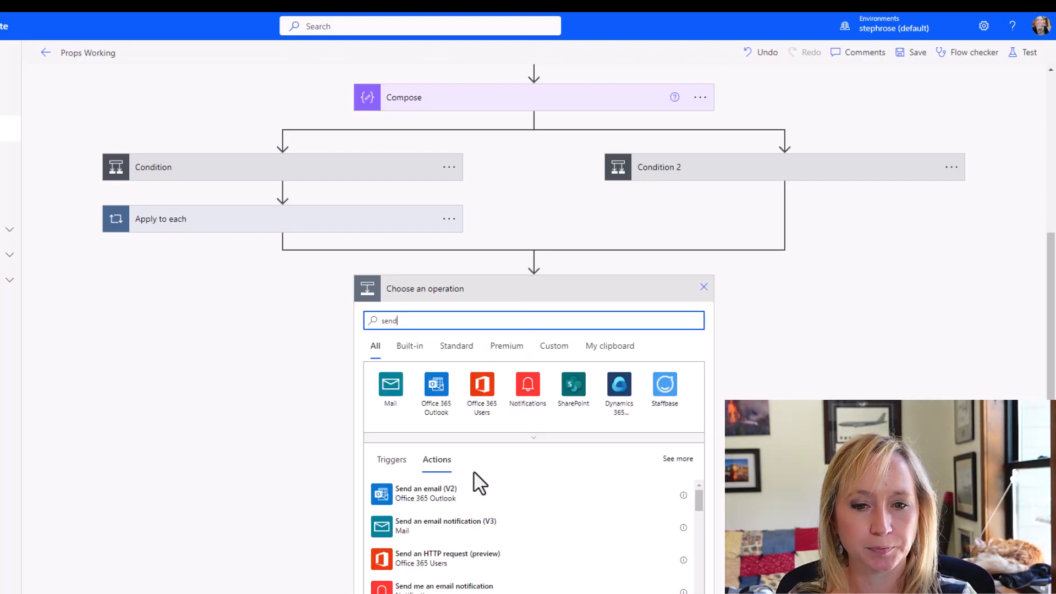
left_click(435, 493)
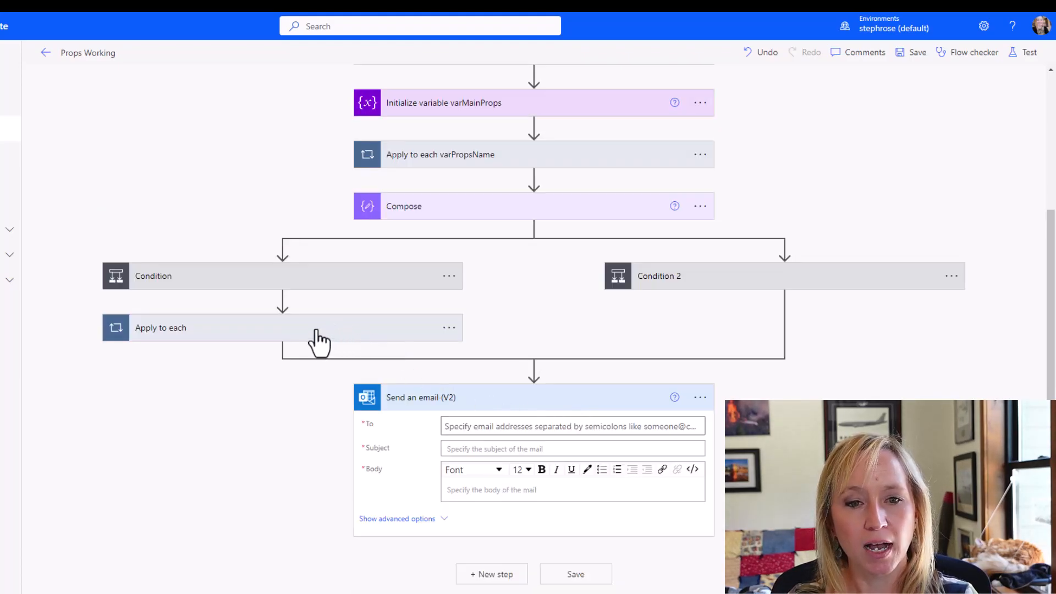
Step: Move the Apply to each loop below the Send an email (V2) step, and delete that email step
left_click_drag(230, 332, 543, 552)
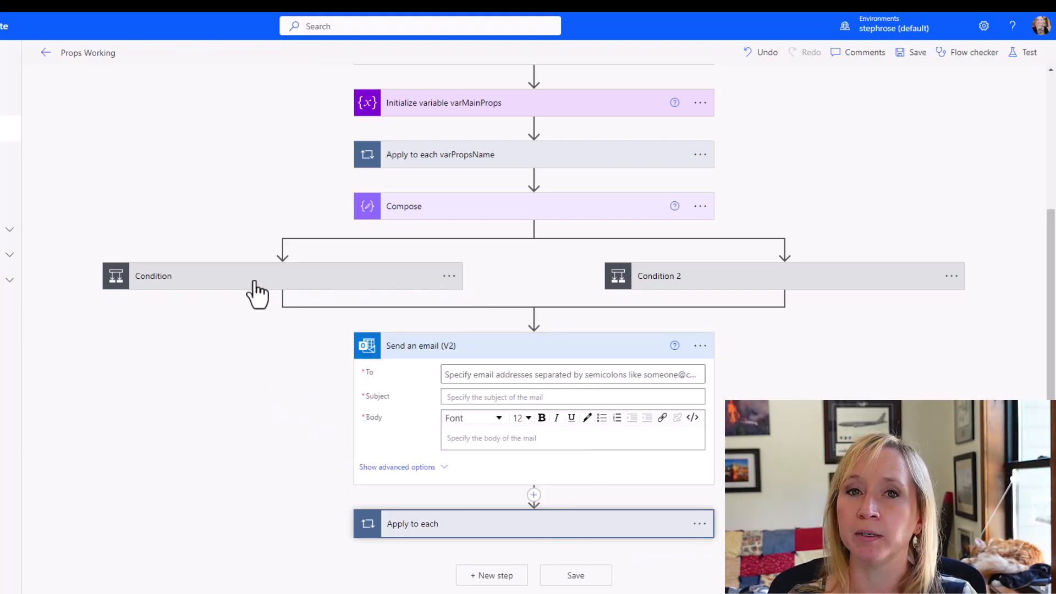
left_click(701, 347)
left_click(771, 382)
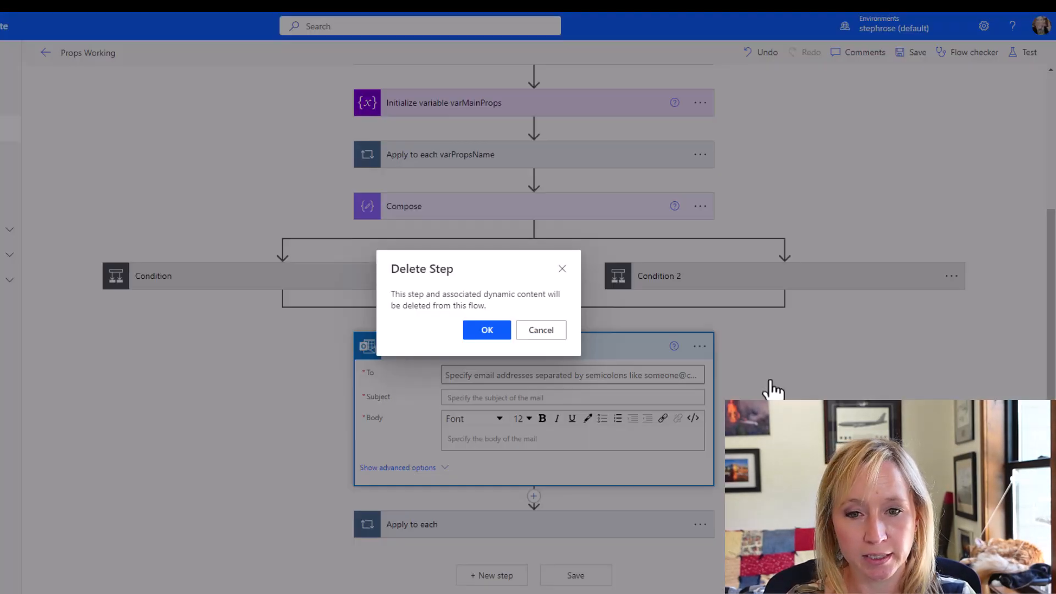
left_click(487, 330)
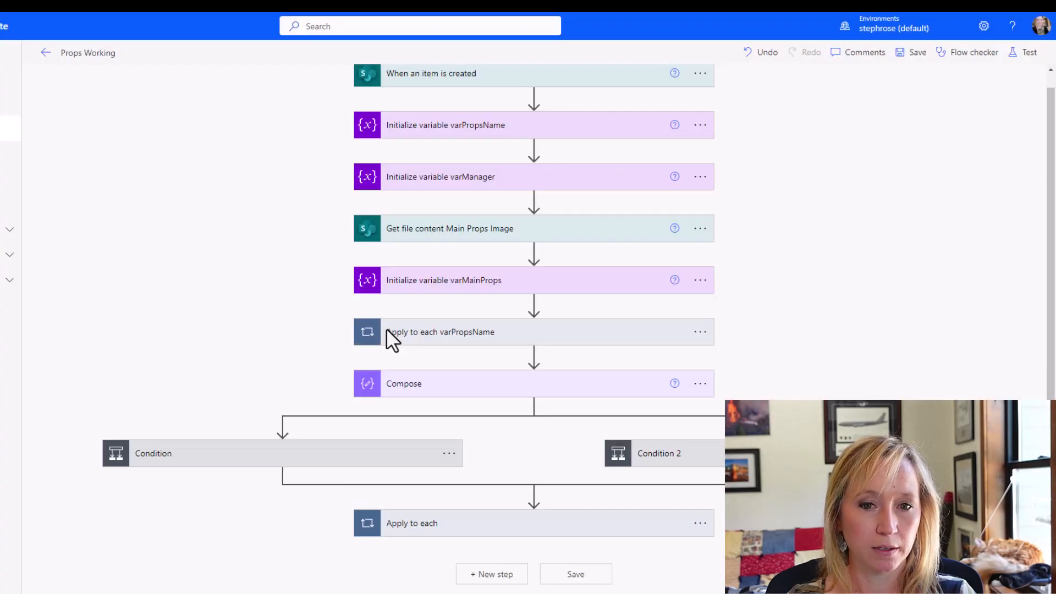
Step: Rename the first branch's Condition as "Condition New Perspective", reusing the comparison value's text
left_click(370, 462)
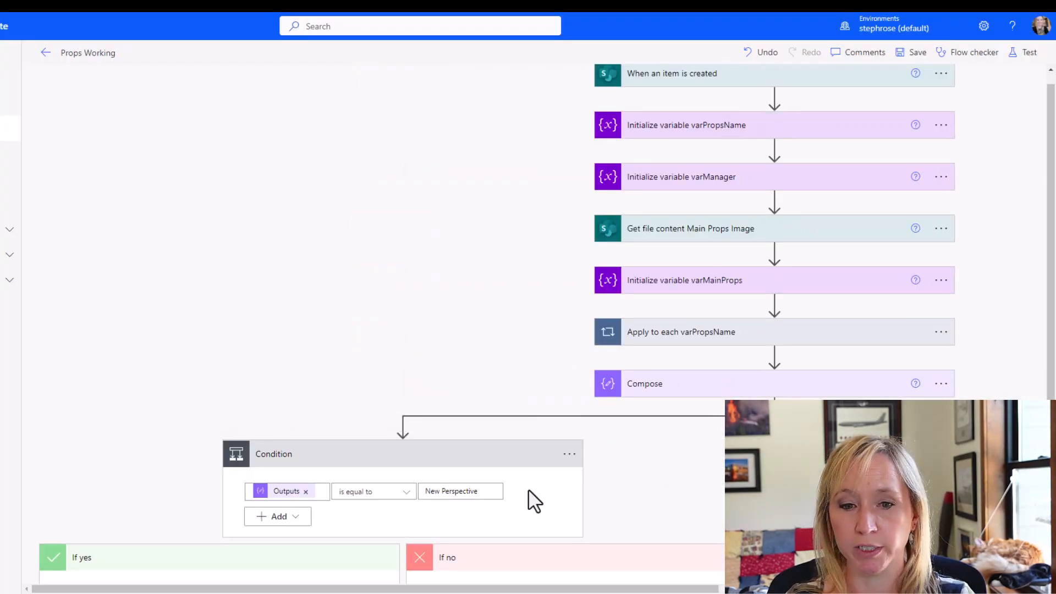
triple_click(480, 491)
key("ctrl+c")
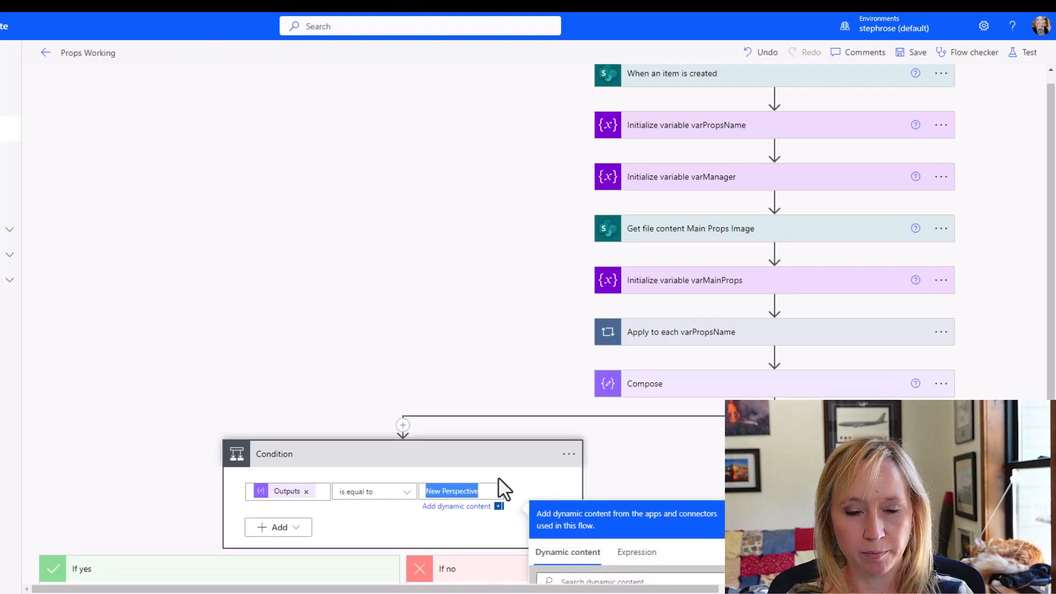
left_click(569, 455)
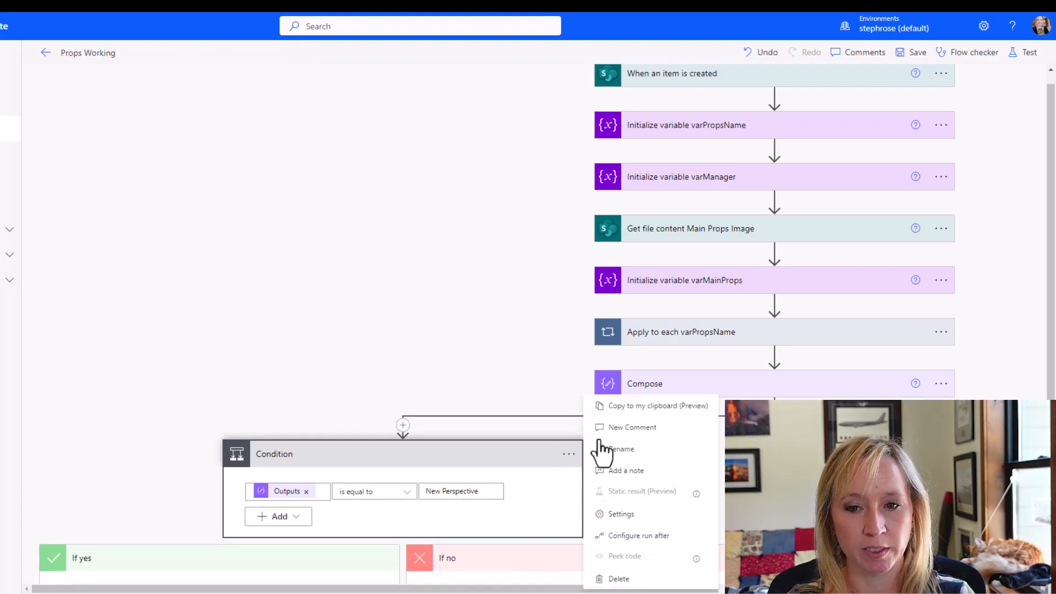
left_click(636, 454)
key("BackSpace")
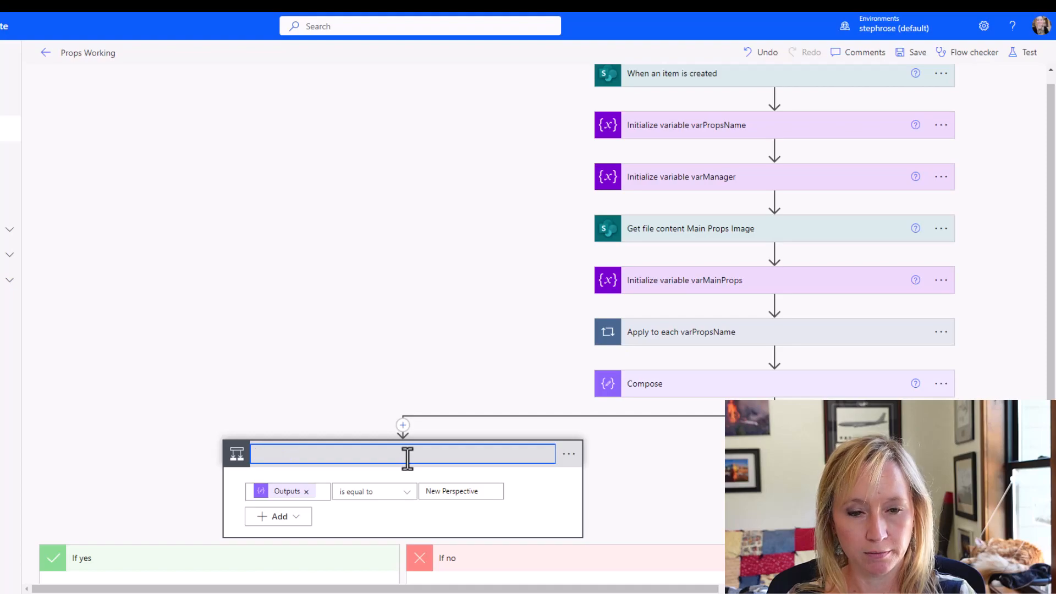
key("Escape")
left_click(568, 455)
left_click(610, 450)
left_click(520, 455)
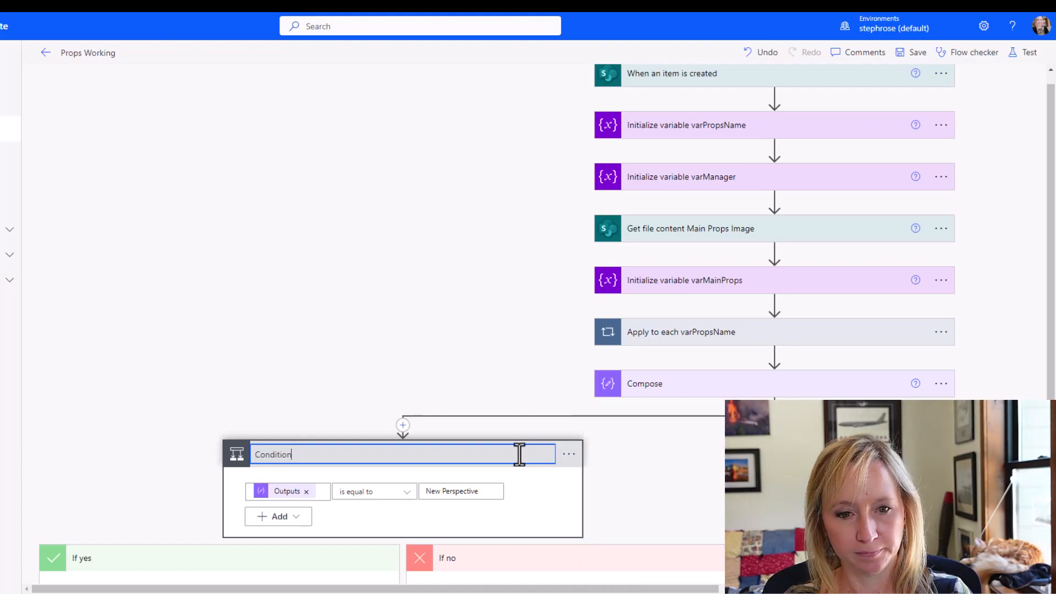
key("ctrl+v")
Step: Rename Condition 2 in the other branch as "Condition Innovative"
left_click_drag(676, 589, 995, 589)
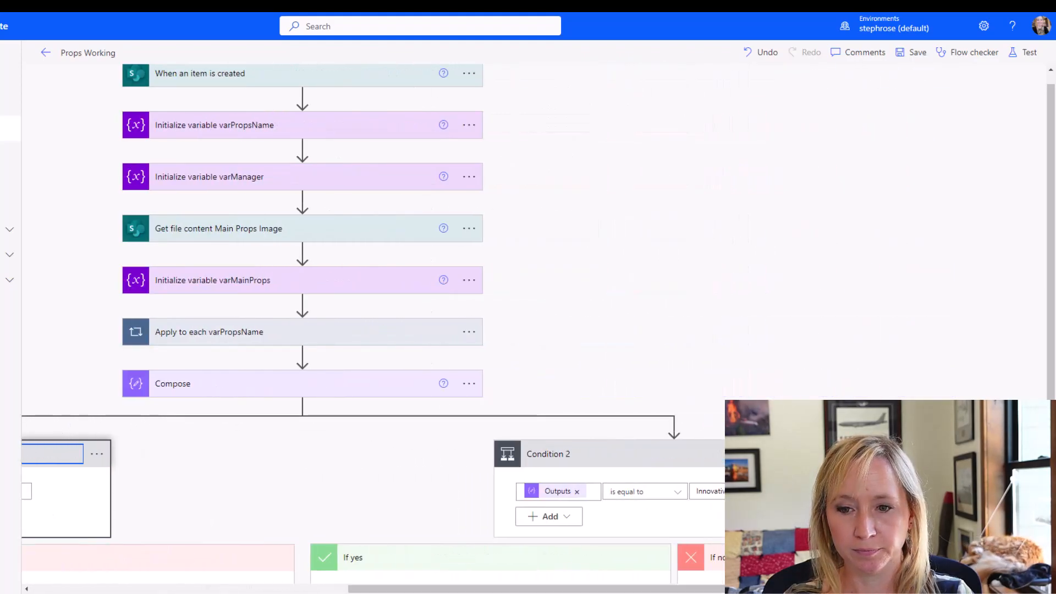
double_click(702, 491)
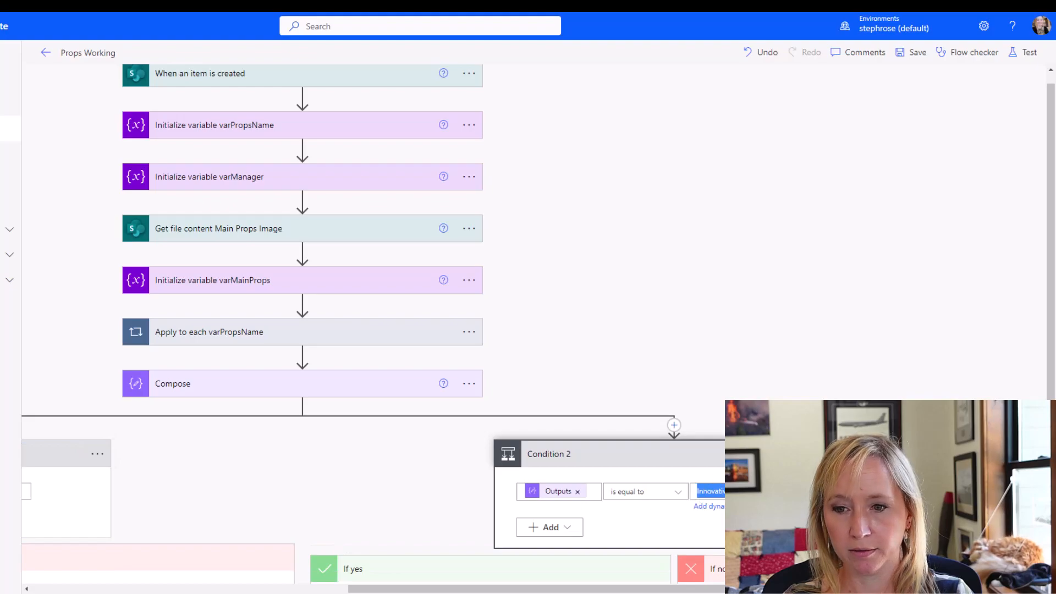
left_click(841, 454)
left_click(887, 429)
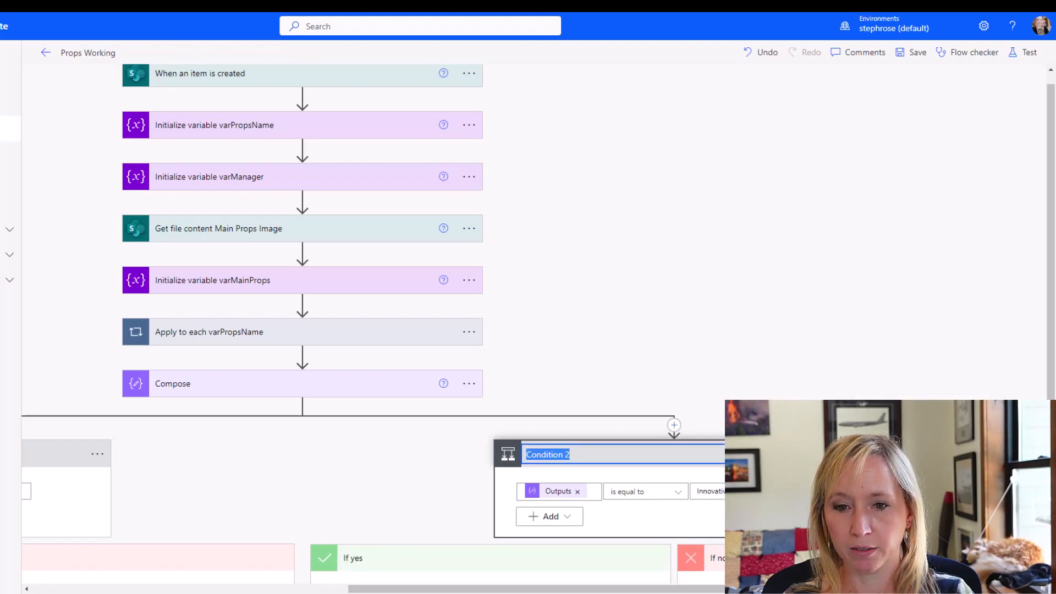
left_click(721, 457)
type("Innovative")
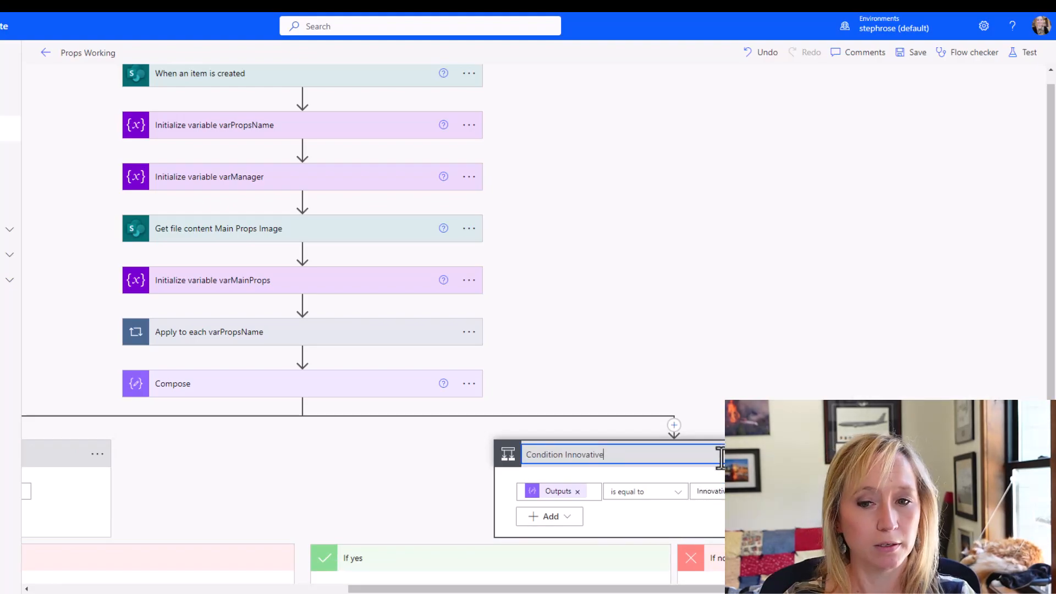
left_click(737, 398)
Step: Add a SharePoint Get file content action to the If yes branch of Condition New Perspective
left_click_drag(686, 586, 370, 587)
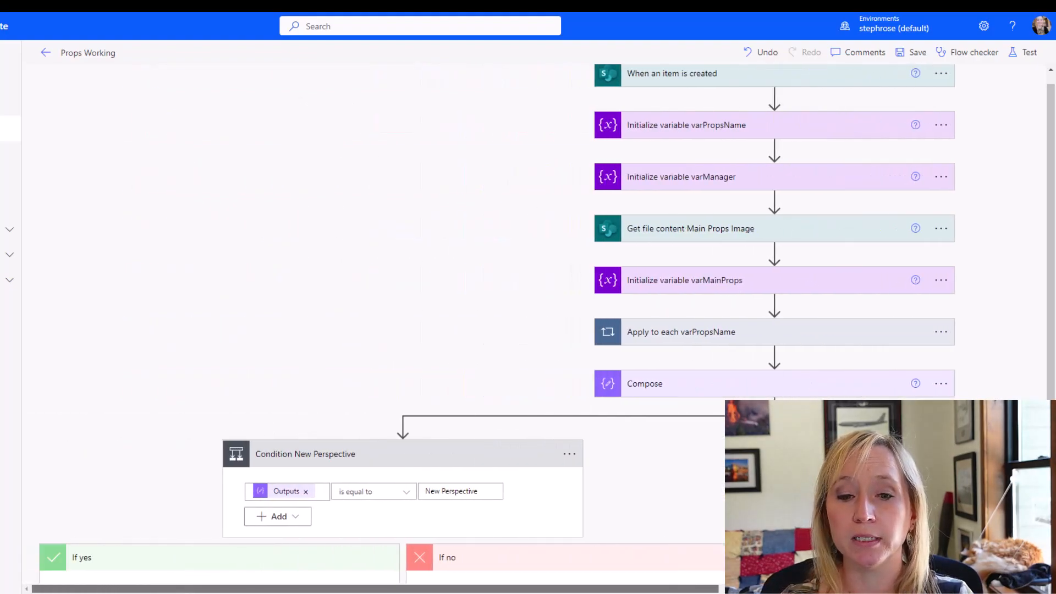
scroll(289, 370, "down", 3)
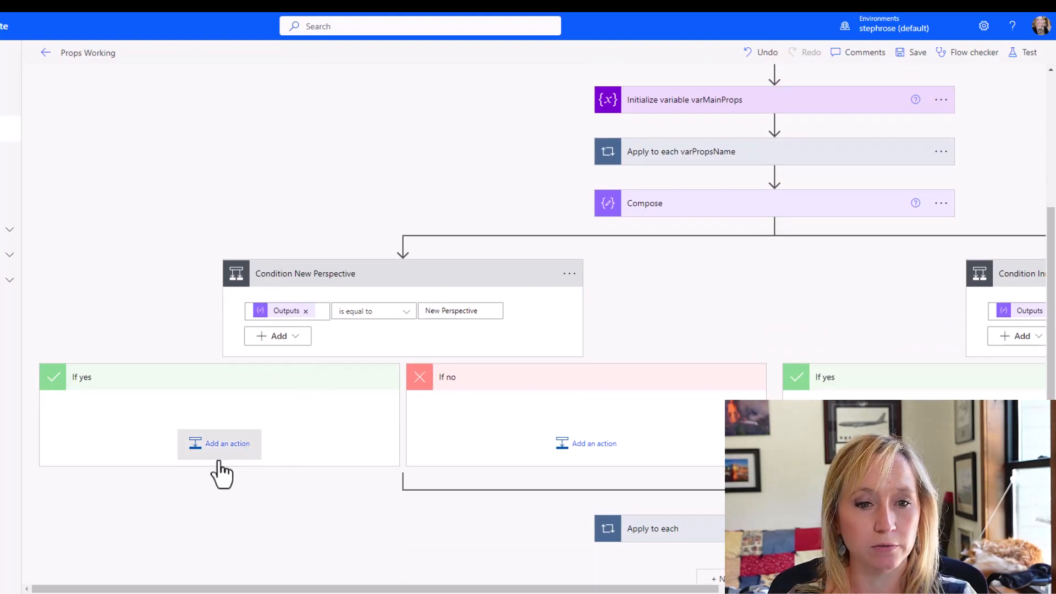
left_click(222, 443)
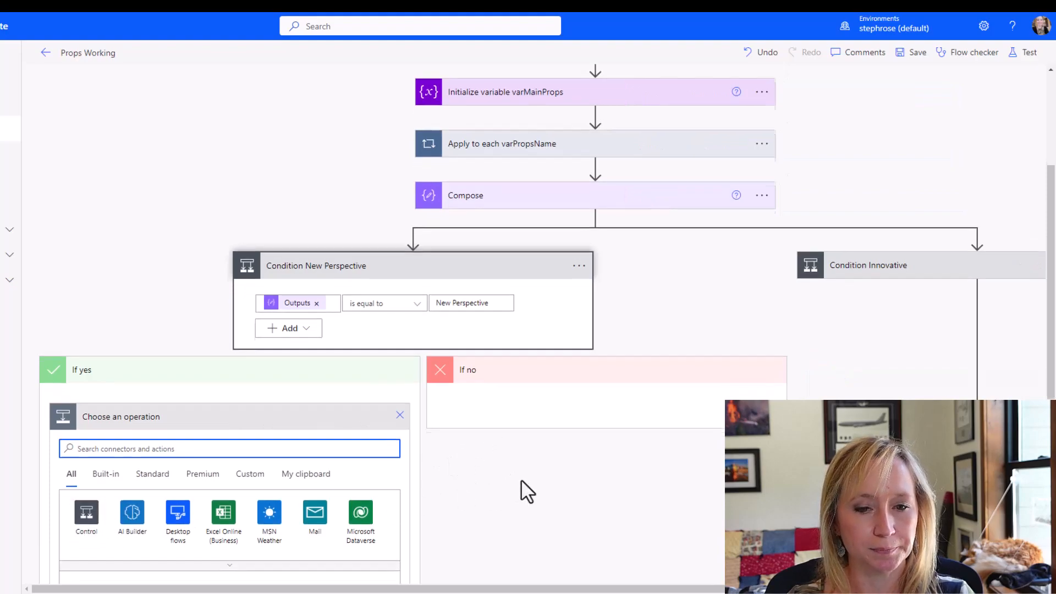
scroll(521, 480, "down", 2)
type("get file content")
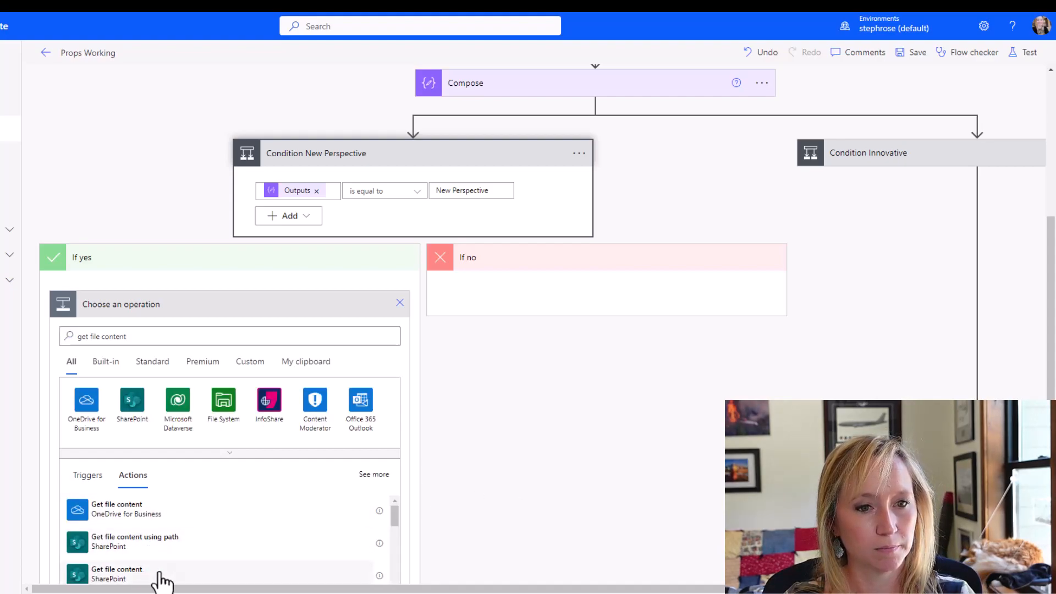
left_click(117, 574)
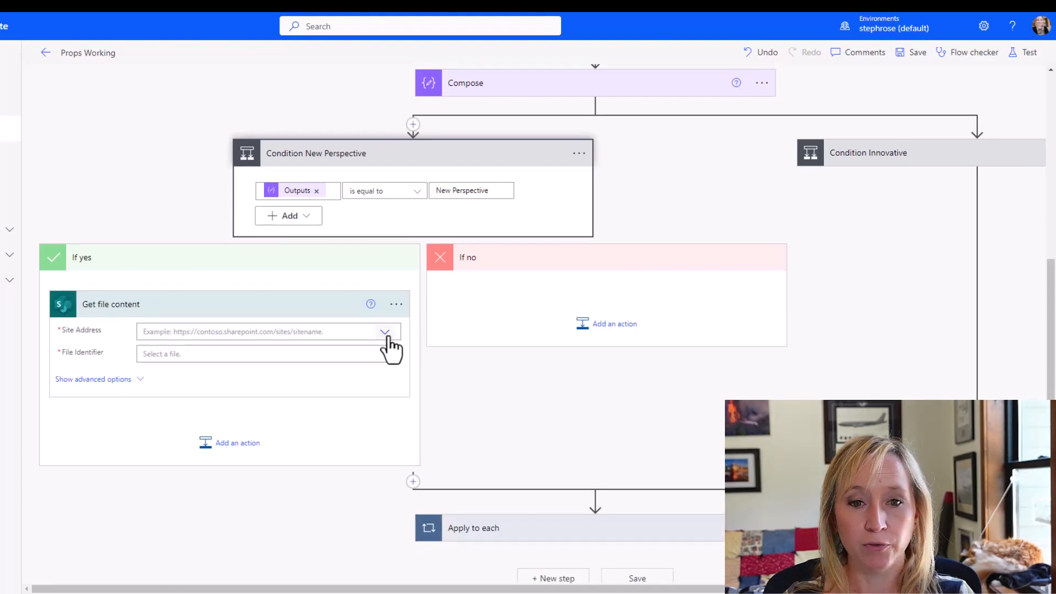
Step: Point the Get file content action to the Sky Ranch Aviation site and the file /PropsImages/NewPerspective.png
left_click(386, 333)
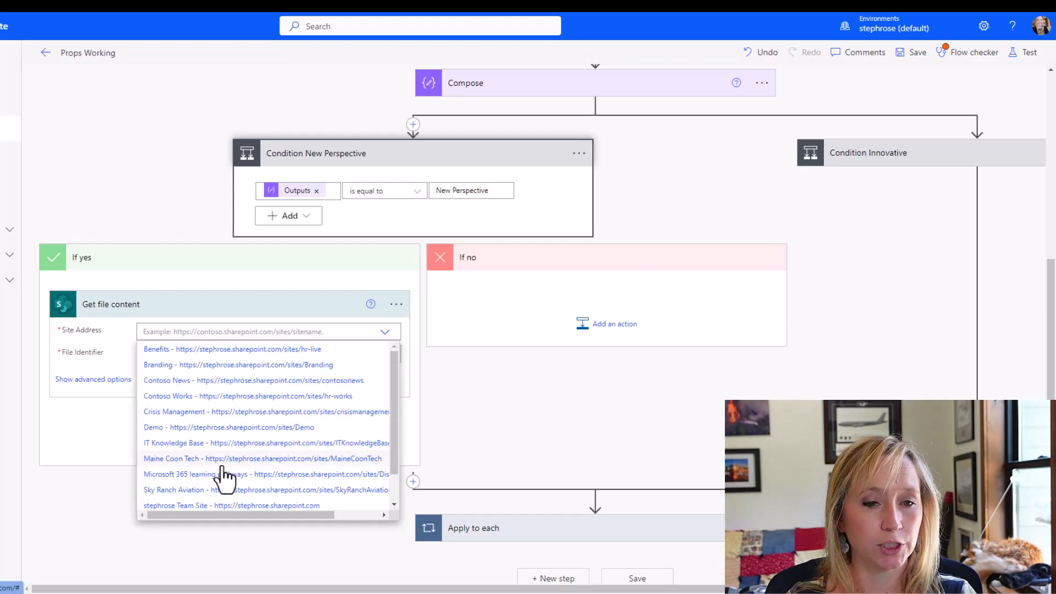
left_click(215, 491)
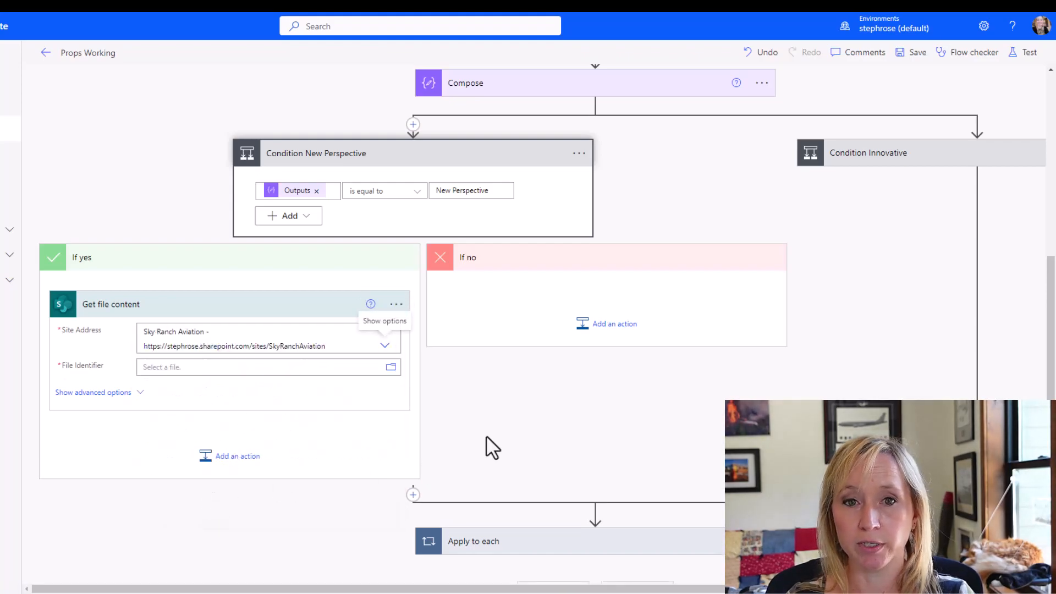
left_click(392, 375)
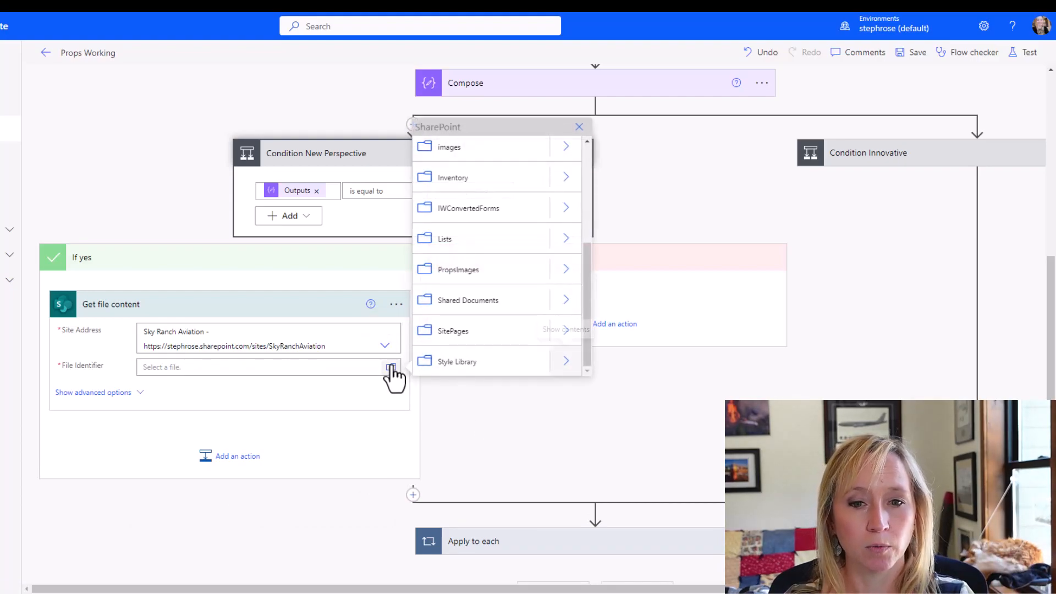
left_click(565, 269)
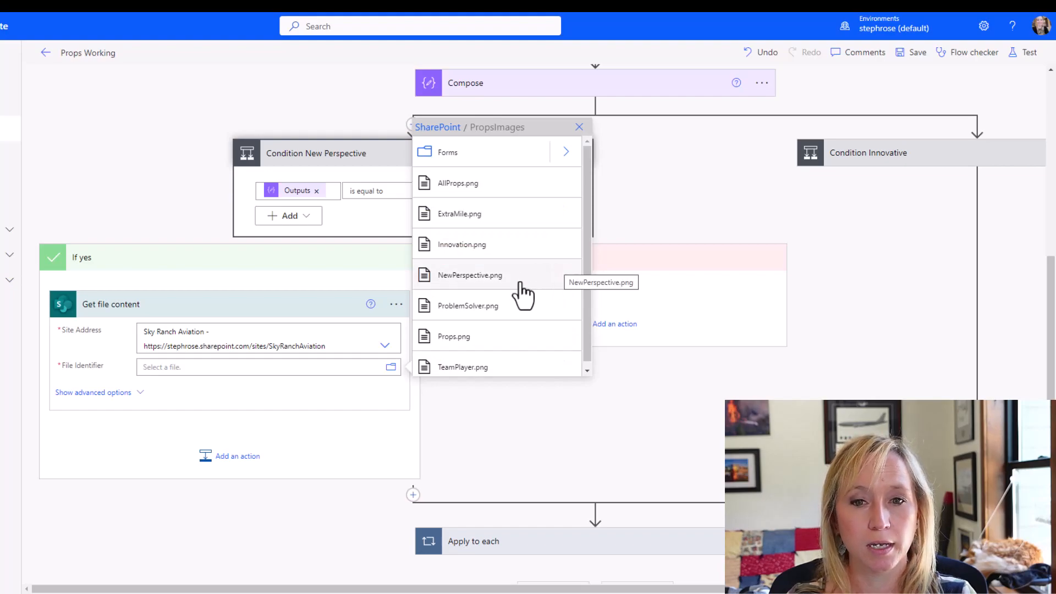
left_click(522, 277)
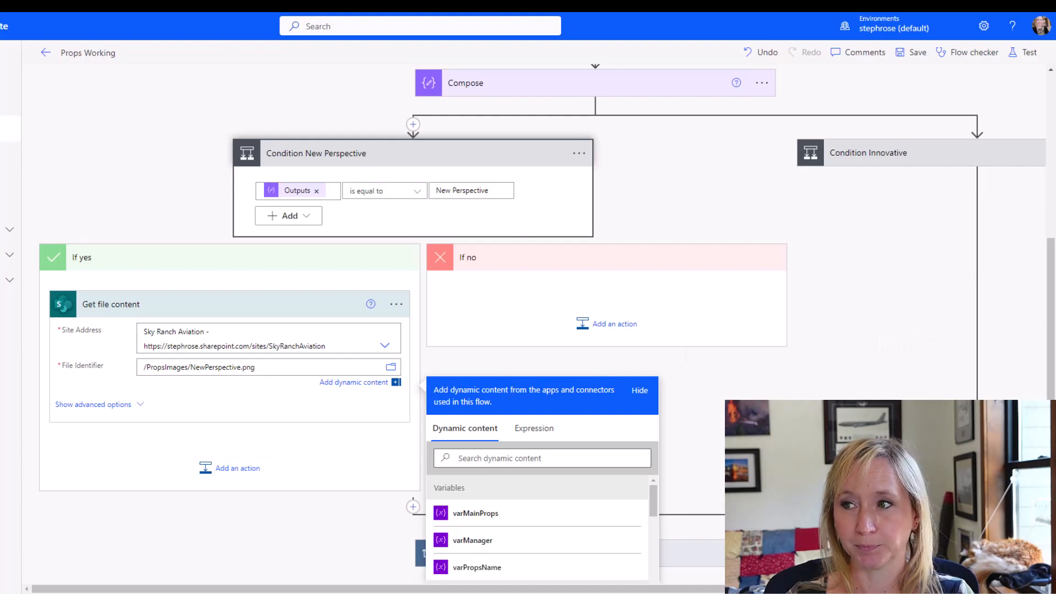
Step: Insert an Initialize variable action between Initialize variable varManager and Get file content Main Props Image
scroll(723, 341, "up", 5)
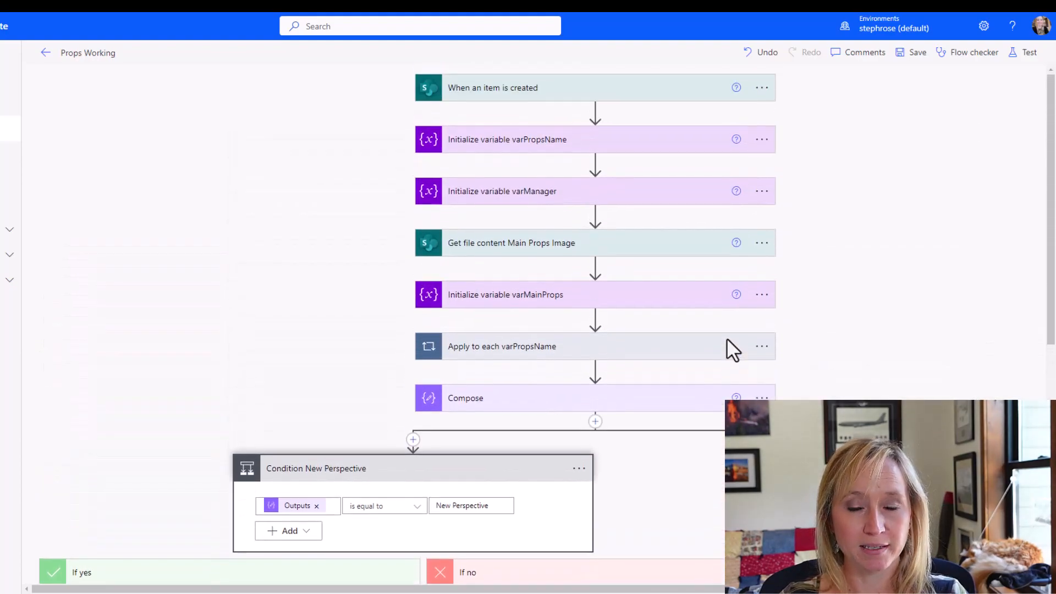
left_click(596, 215)
left_click(603, 232)
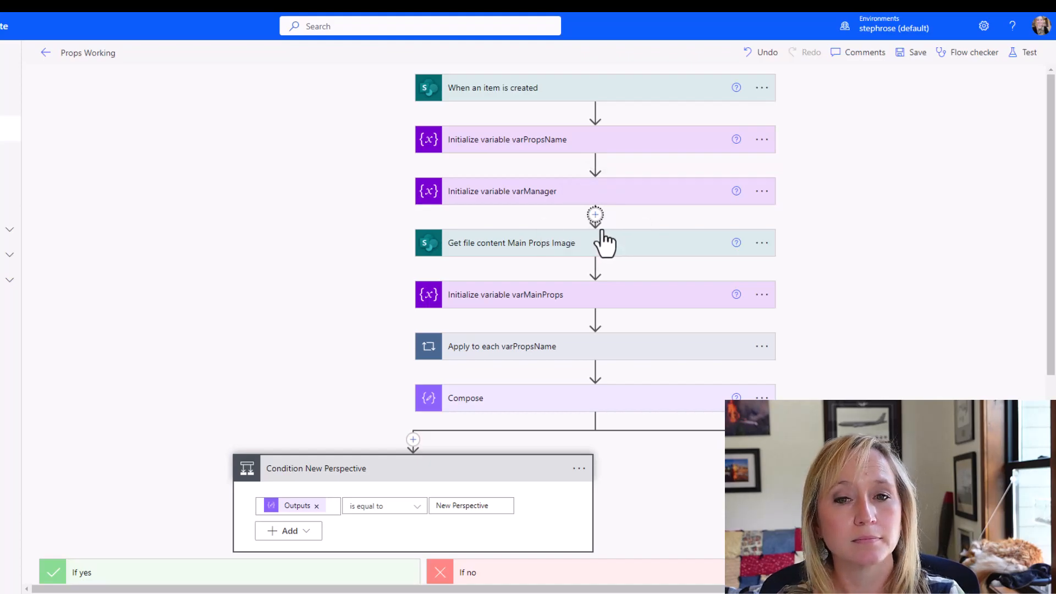
type("variable")
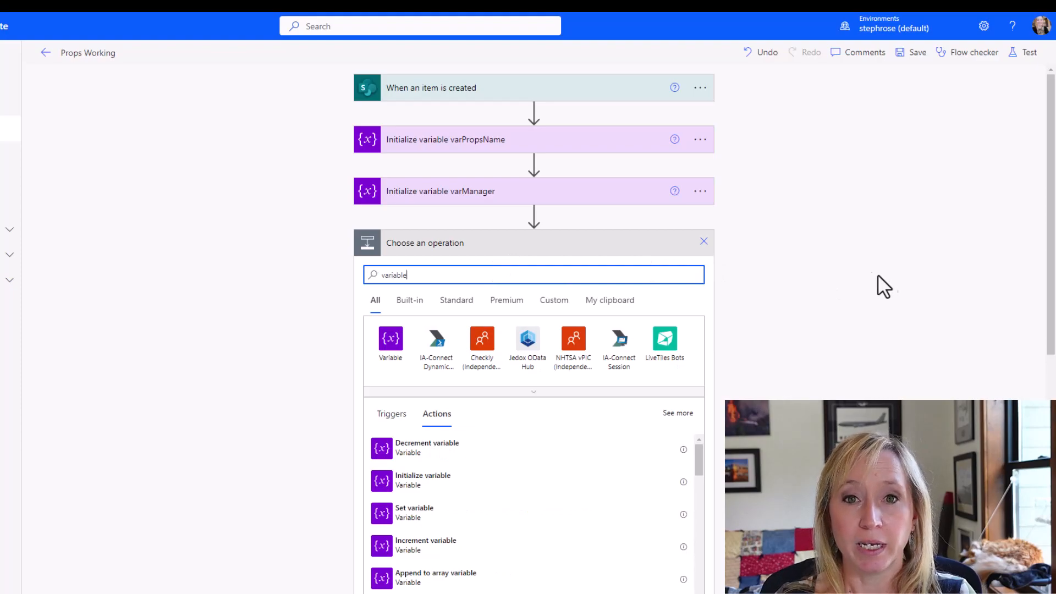
scroll(843, 262, "down", 2)
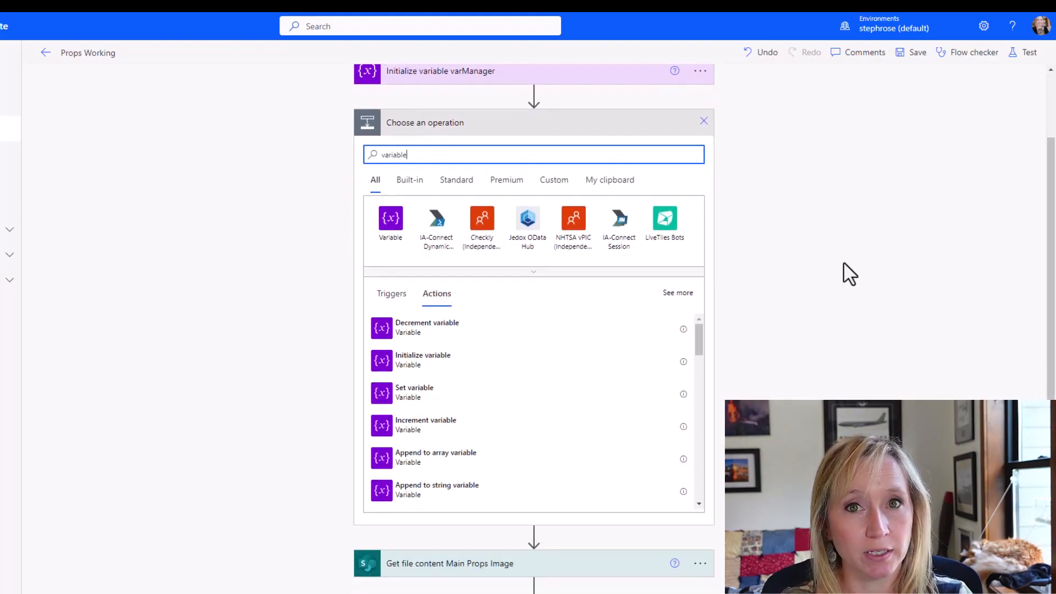
left_click(458, 366)
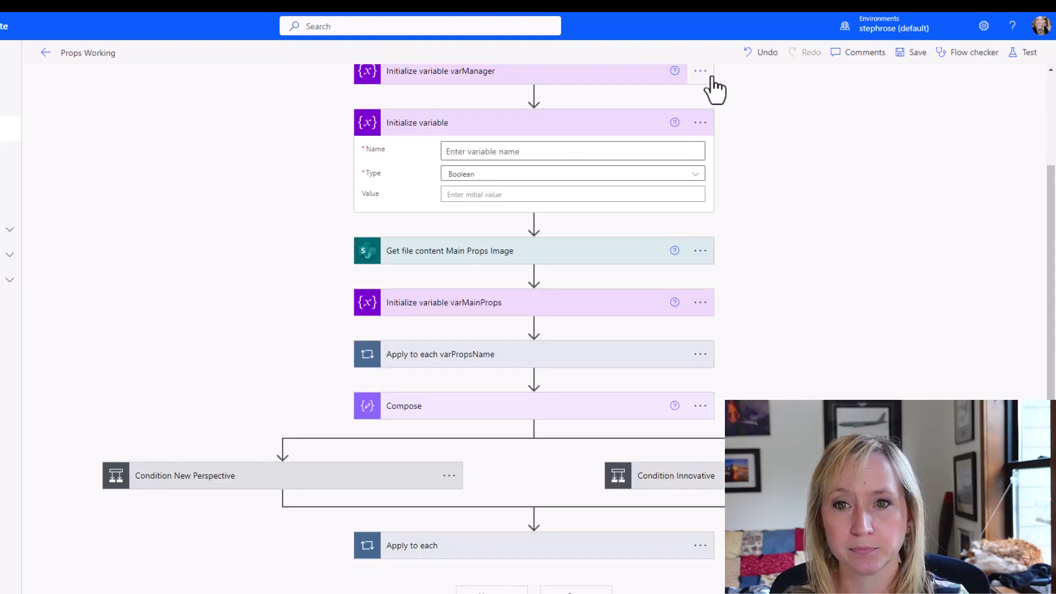
Step: Rename the new variable action as "Initialize variable varPropsImageFileLoc"
left_click(700, 123)
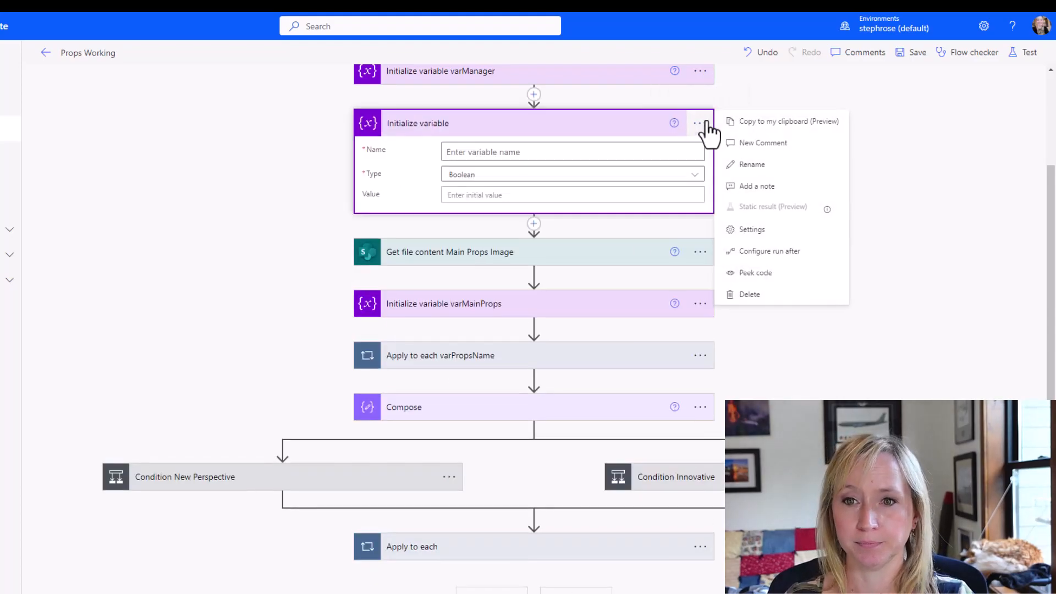
left_click(740, 164)
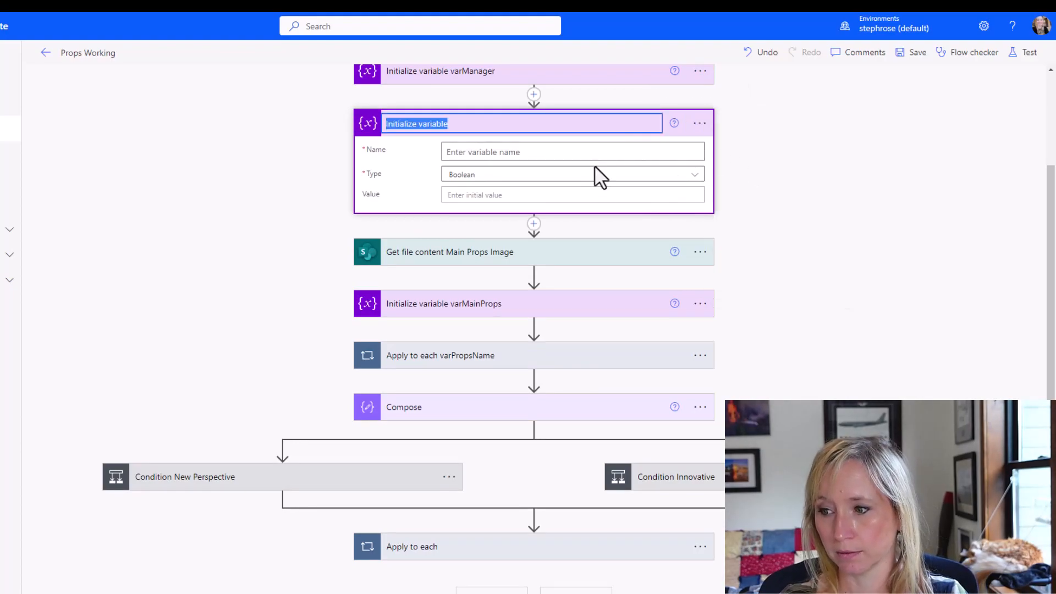
left_click(489, 123)
type("varPropsImageFileLoc")
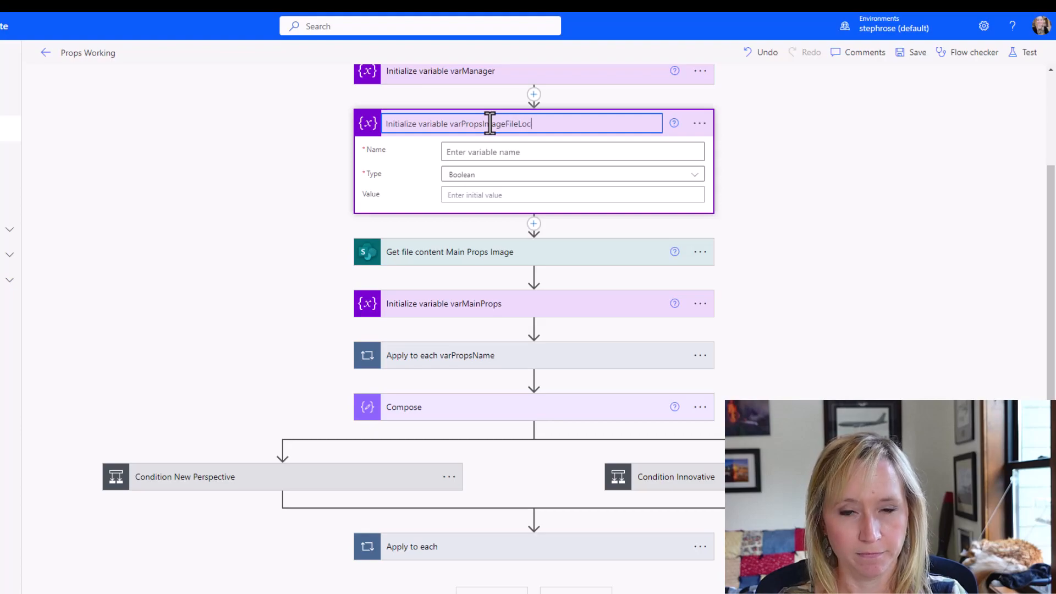
Step: Name the variable varPropsImageFileLoc, reusing the text from the action title, and set its type to String
double_click(489, 123)
key("ctrl+c")
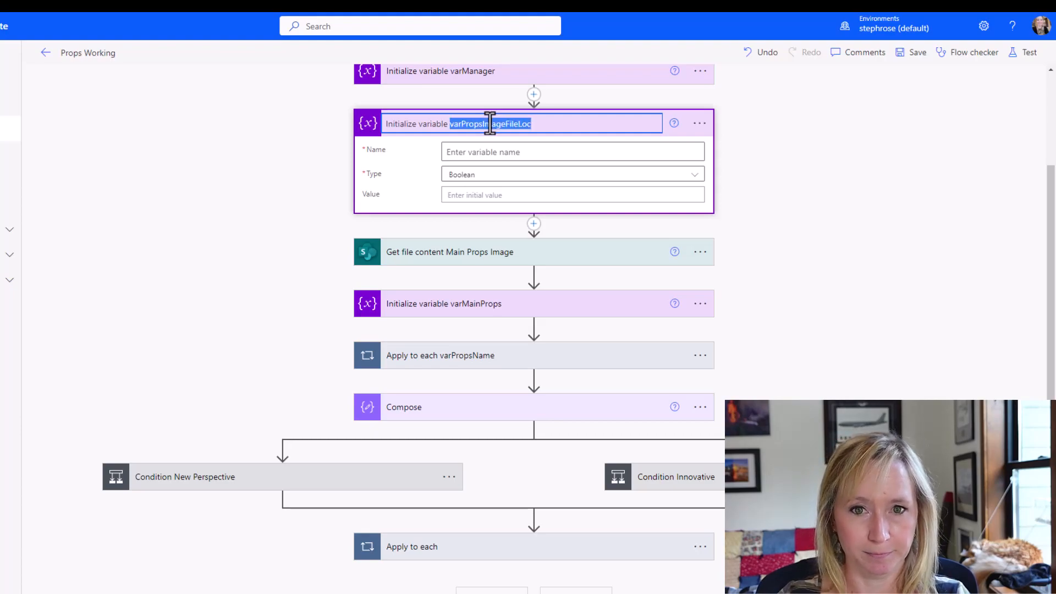
left_click(517, 152)
key("ctrl+v")
left_click(496, 177)
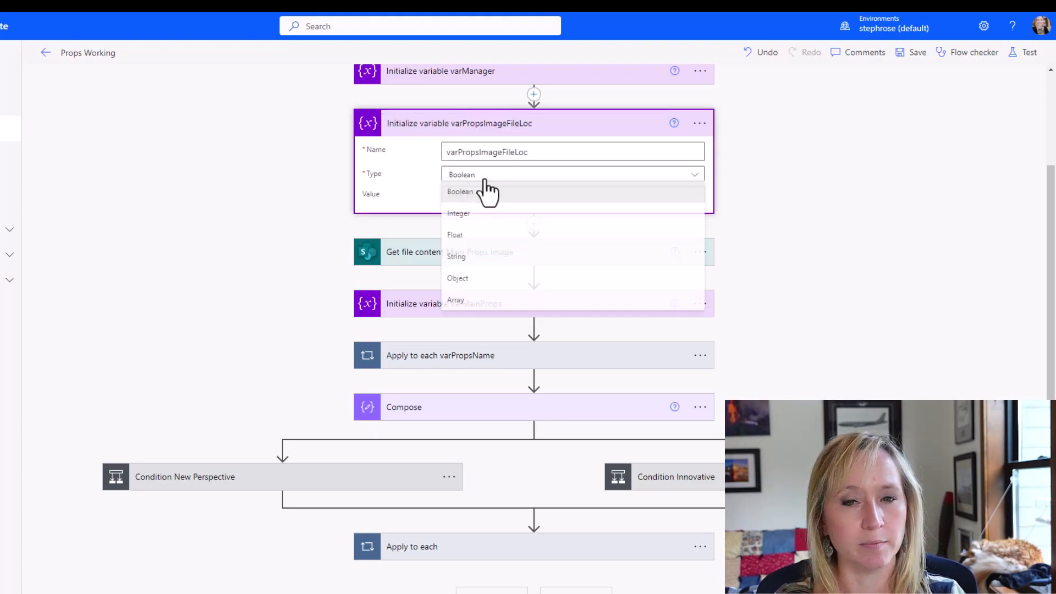
left_click(461, 258)
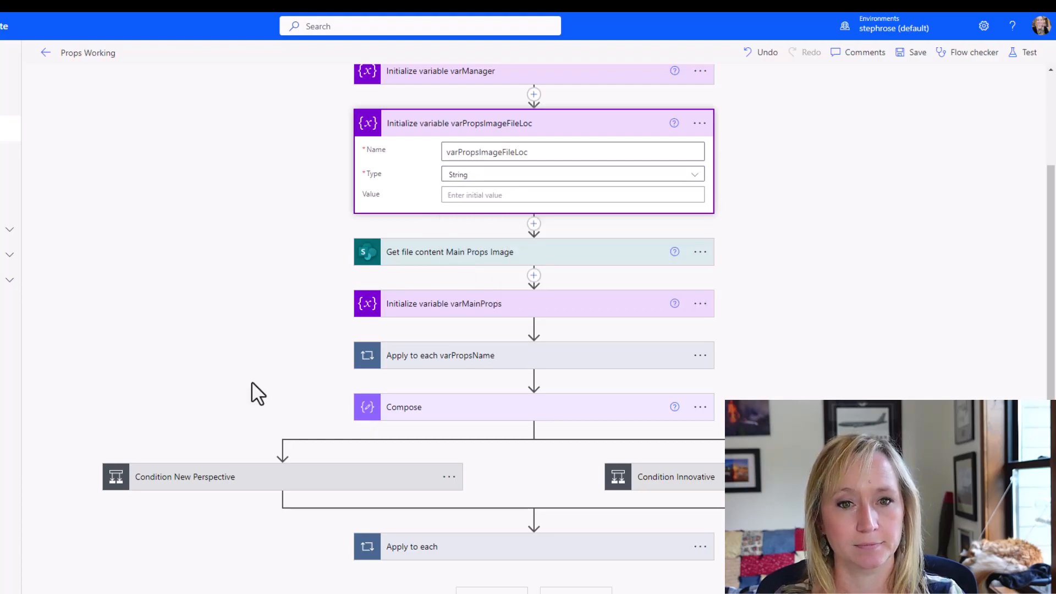
Step: Add a Set variable action below Get file content in the If yes branch of Condition New Perspective
left_click(295, 481)
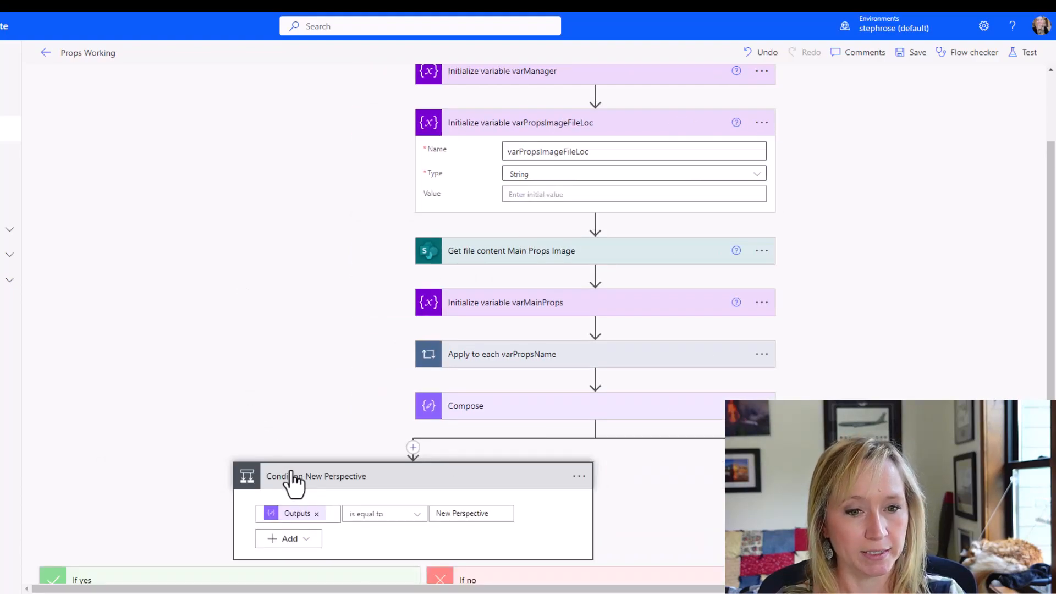
scroll(297, 480, "down", 1)
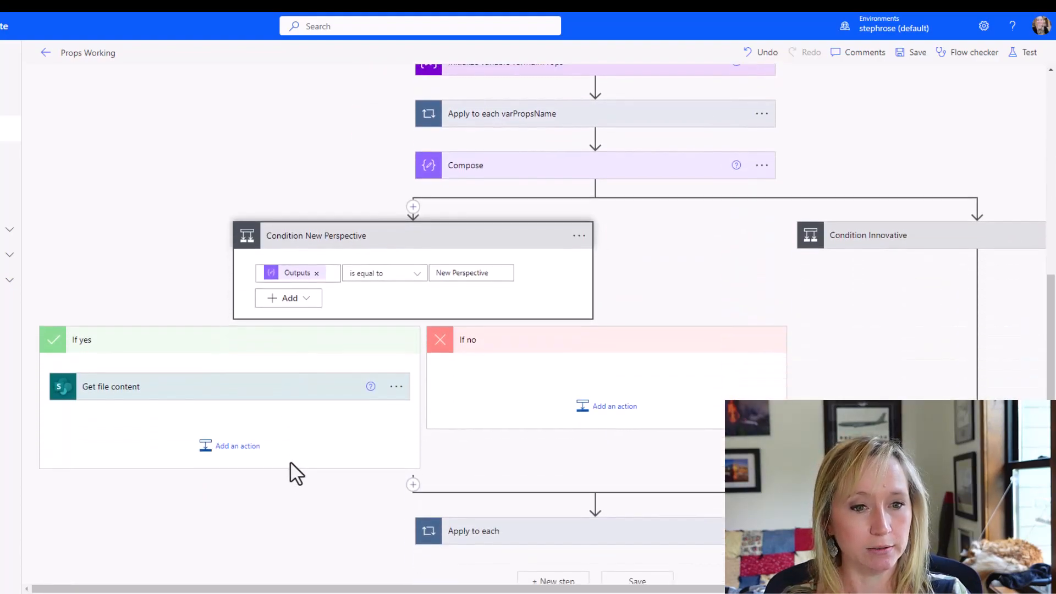
left_click(236, 448)
type("set")
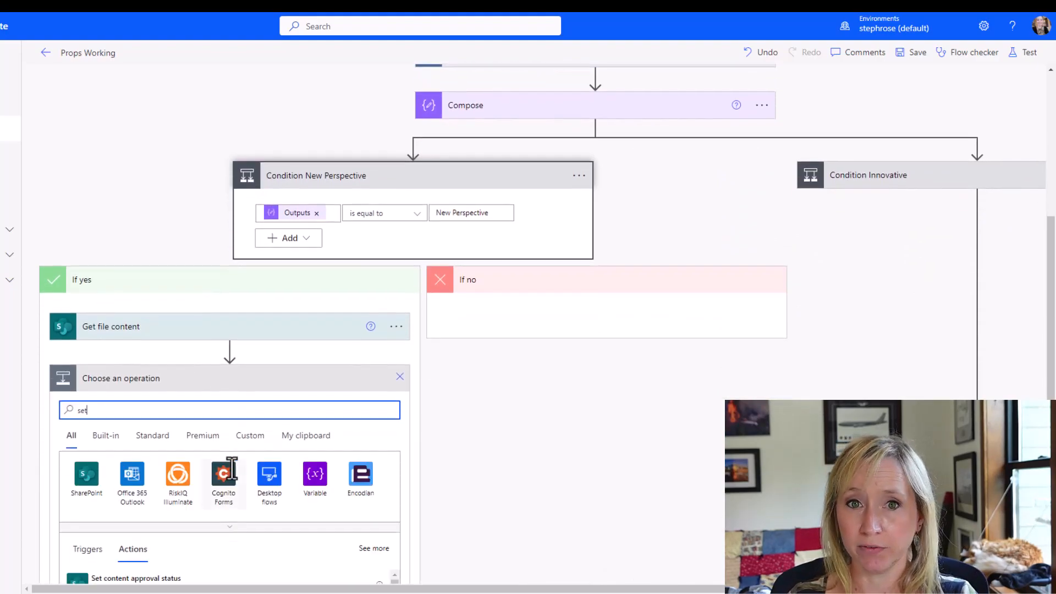
scroll(235, 479, "down", 4)
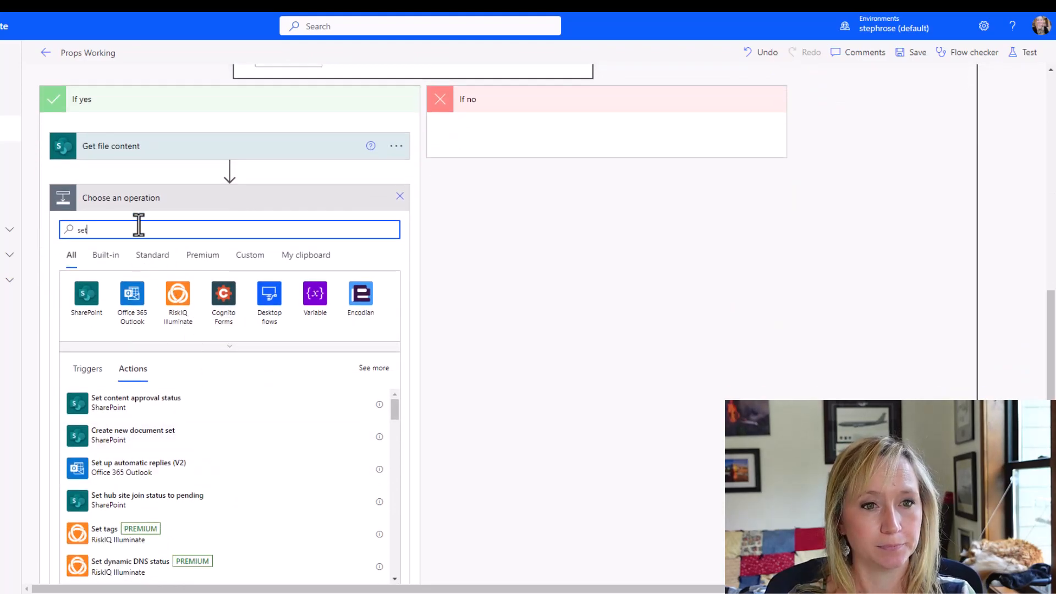
type("t variable")
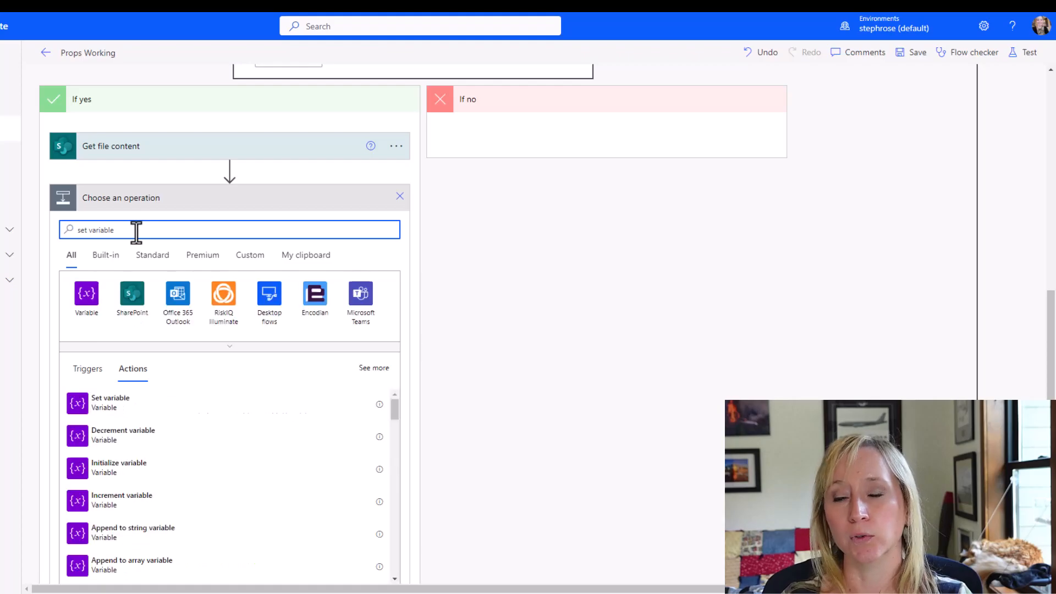
left_click(141, 418)
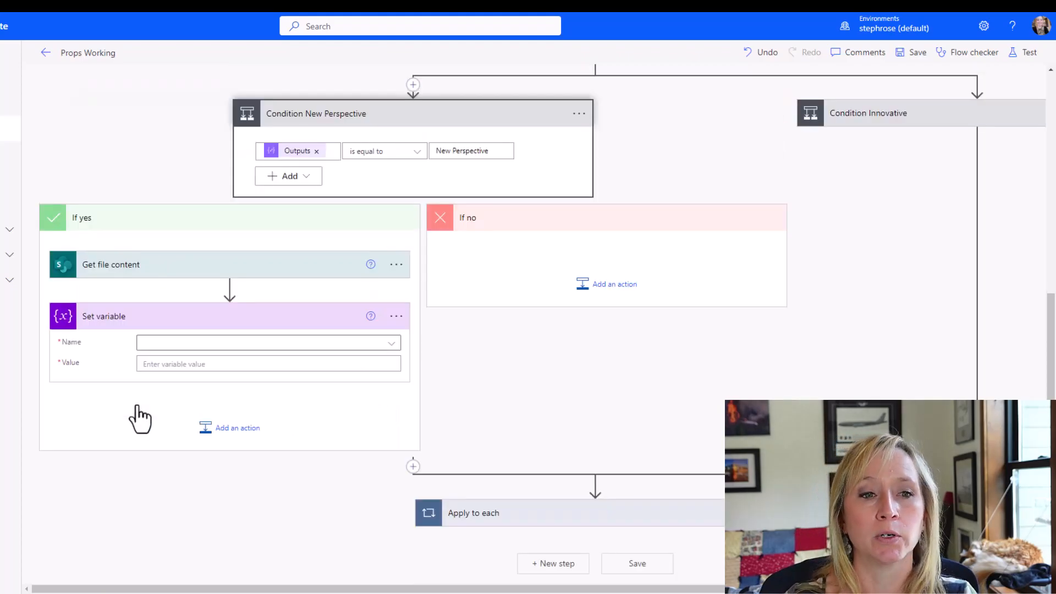
Step: Rename the action as "Set variable varPropsImageFileLoc" and choose varPropsImageFileLoc as the variable it sets
left_click(392, 318)
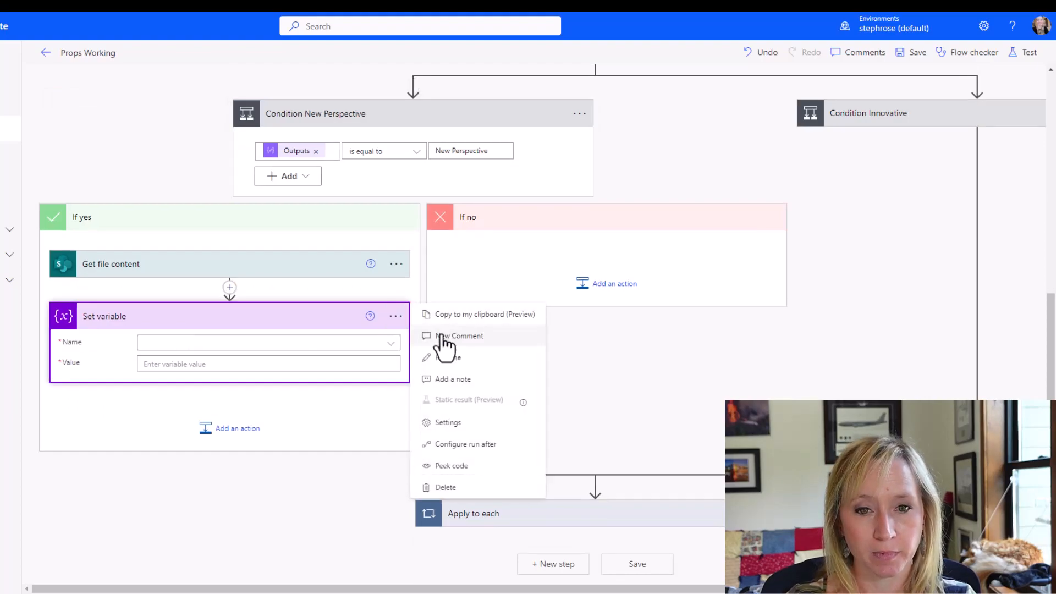
left_click(457, 357)
left_click(269, 318)
type("varPropsImageFileLoc")
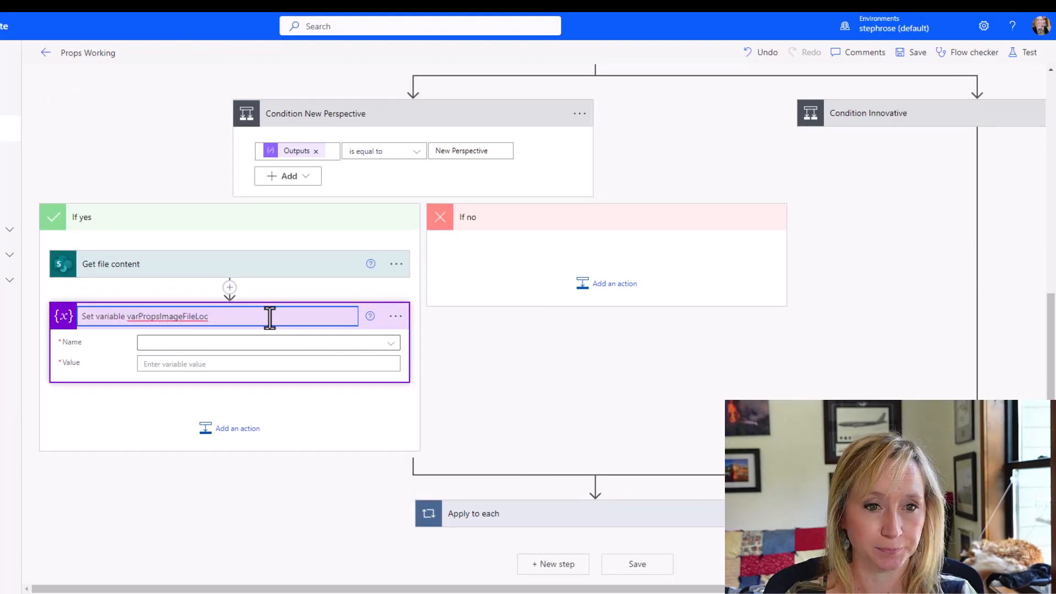
left_click(262, 346)
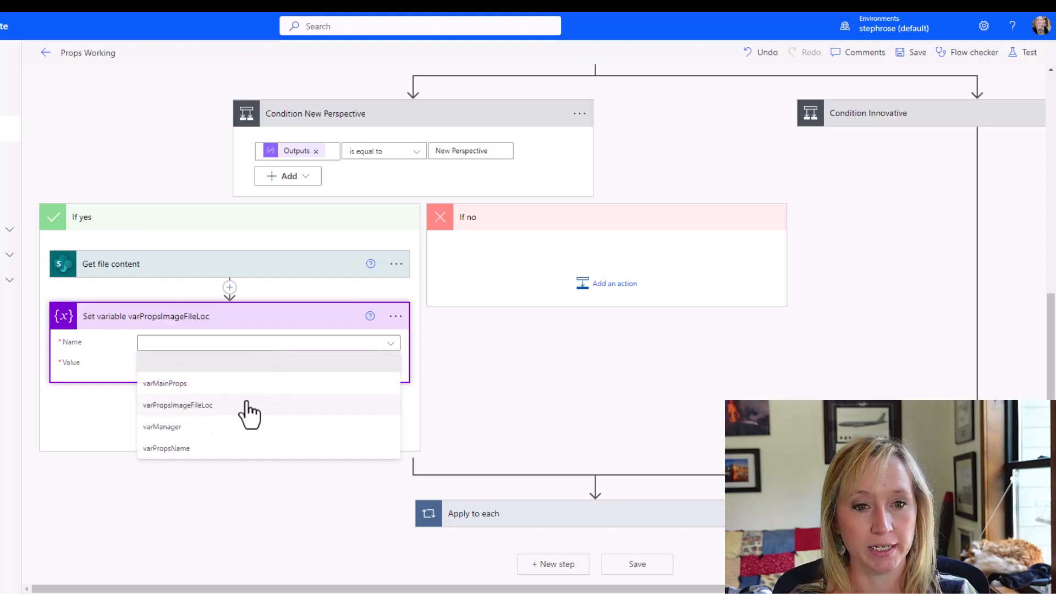
left_click(246, 405)
Step: Set the value of varPropsImageFileLoc to the expression outputs('Get_file_content')?['body'].$content, using the File Content output
left_click(245, 365)
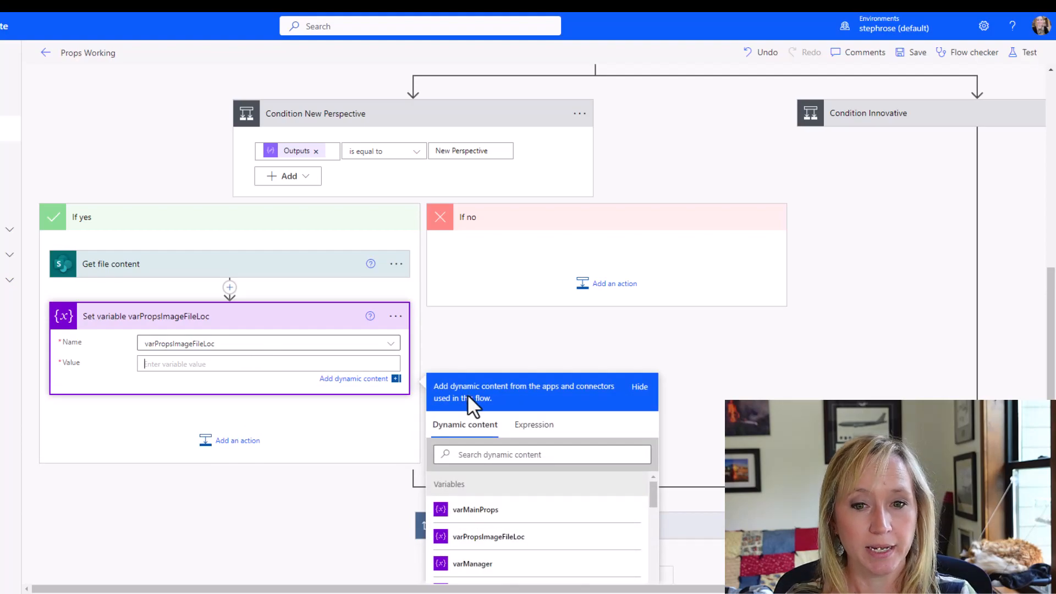
left_click(542, 428)
left_click(460, 466)
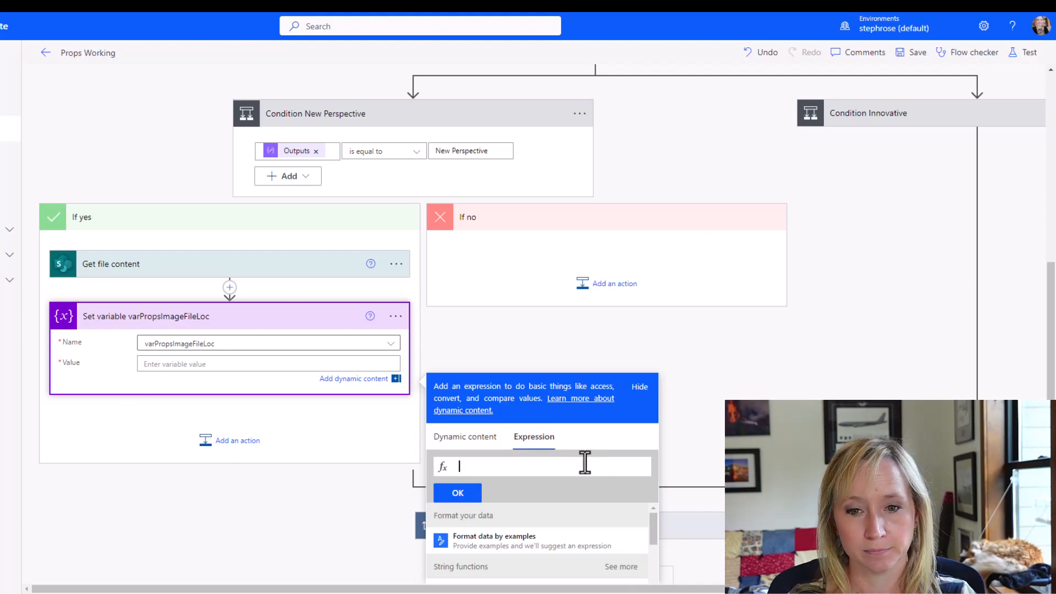
type(".$content")
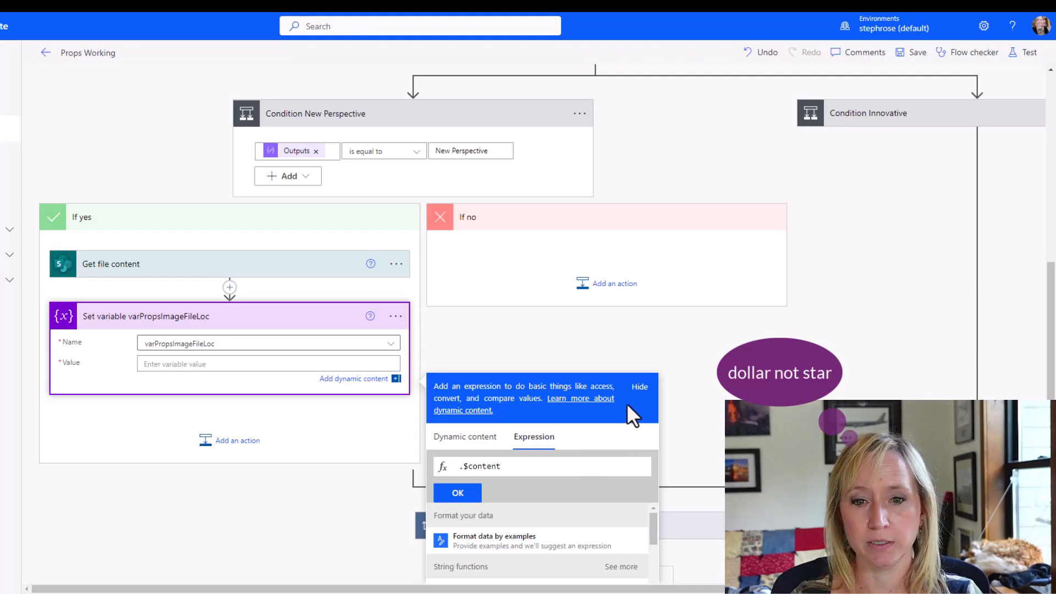
scroll(625, 417, "down", 2)
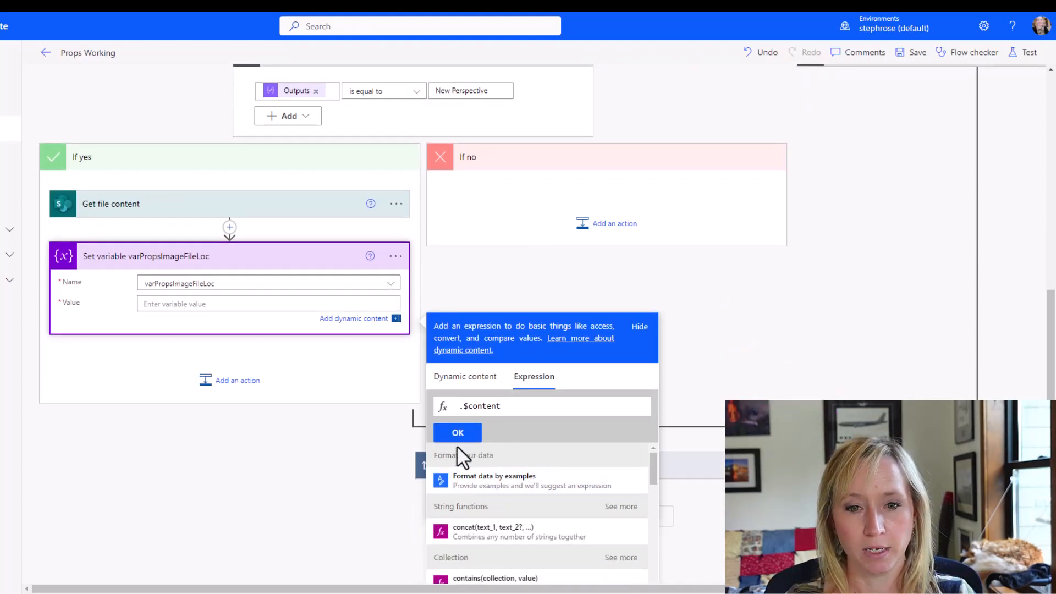
left_click(476, 377)
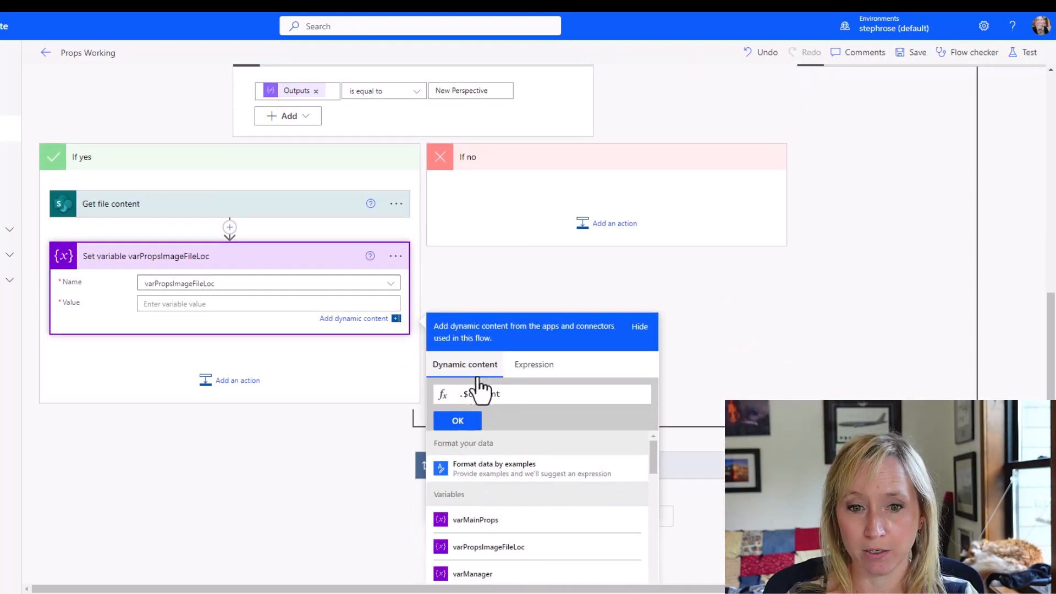
scroll(600, 502, "down", 3)
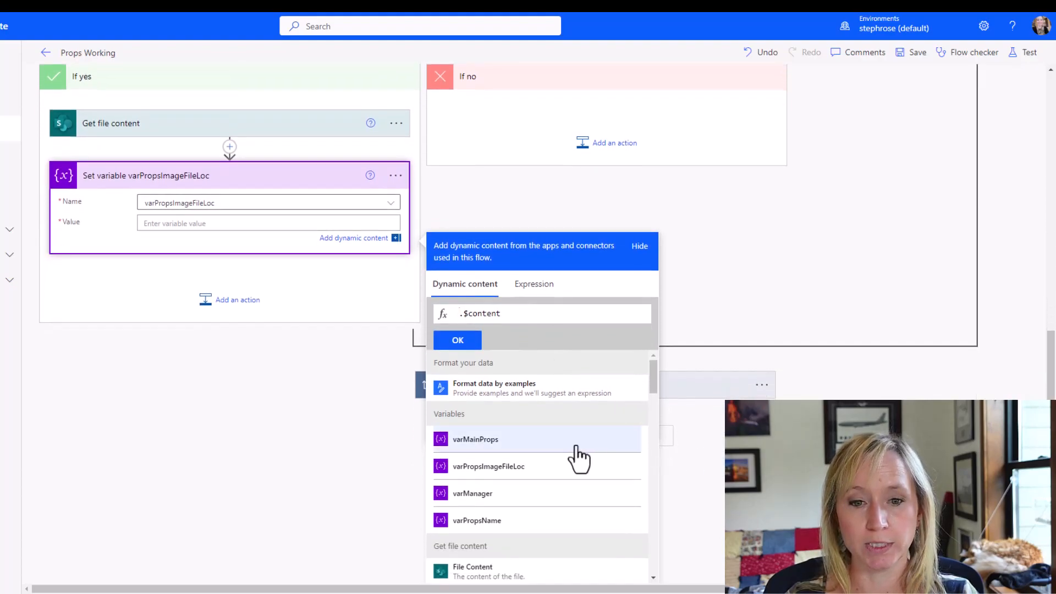
left_click(496, 576)
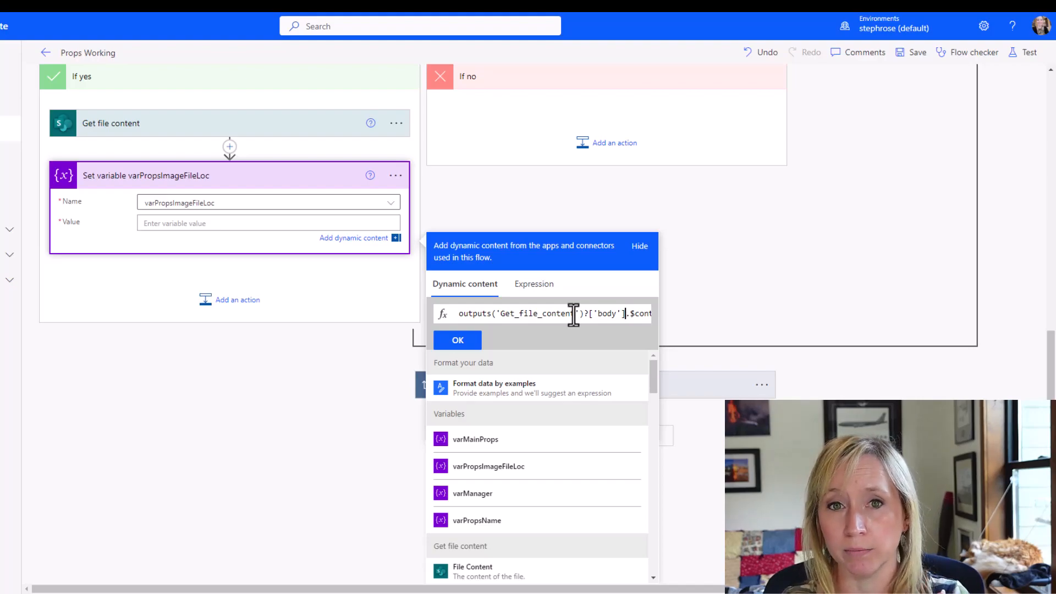
left_click(463, 346)
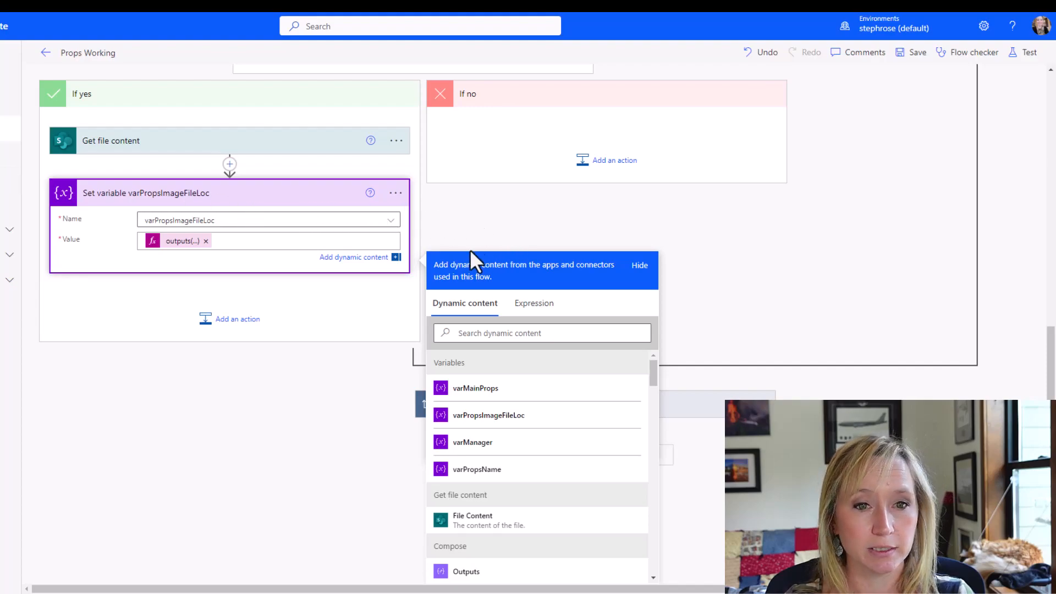
Step: Wrap the expression in an HTML image tag: <img src="data:image/jpeg;base64, before it and " alt="You Matter" width="300"> after it
key("Home")
key("ctrl+v")
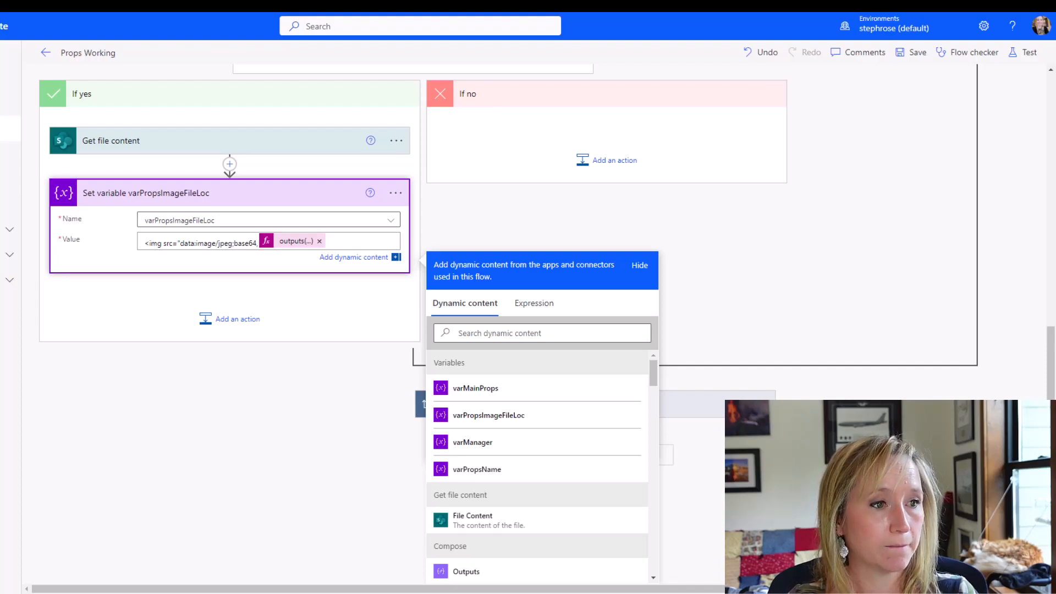
left_click(351, 240)
key("ctrl+v")
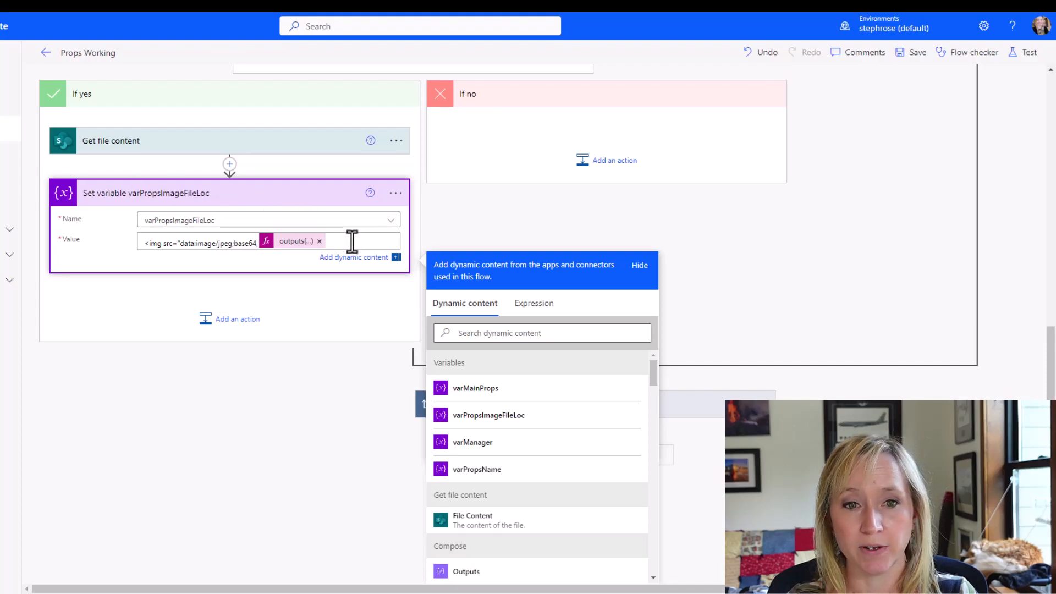
Step: Replace the alt text in the image tag with "New Perspective", copied from the comparison value of Condition New Perspective
scroll(500, 229, "up", 2)
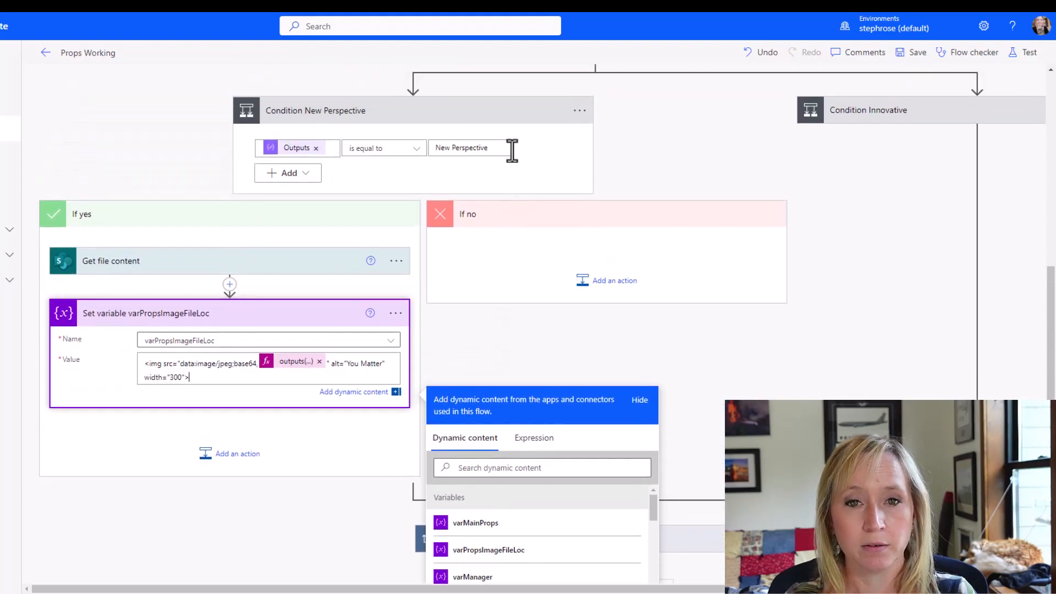
triple_click(474, 148)
key("ctrl+c")
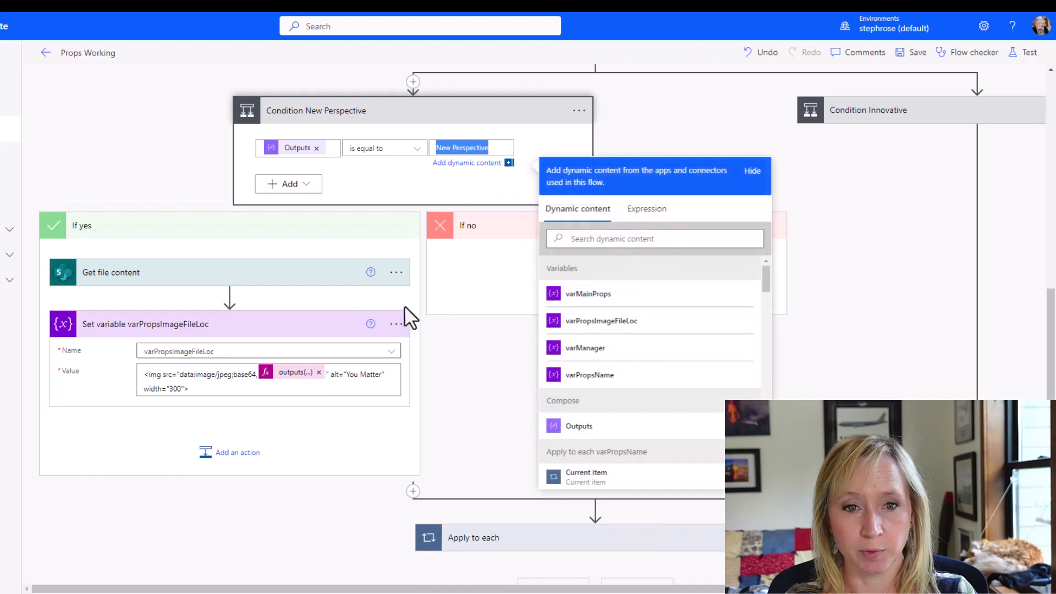
left_click_drag(348, 374, 379, 374)
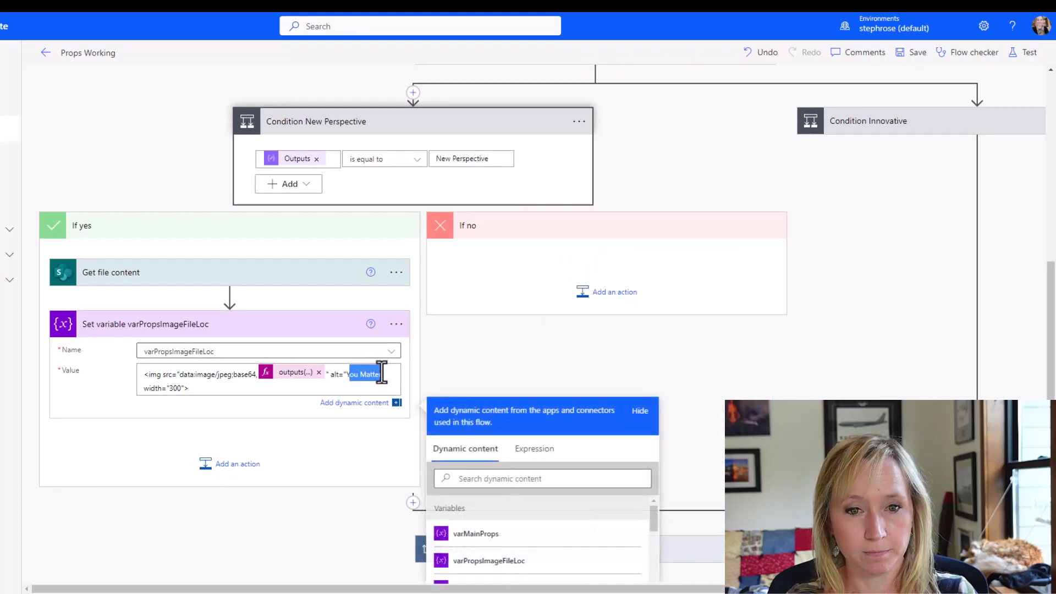
key("BackSpace")
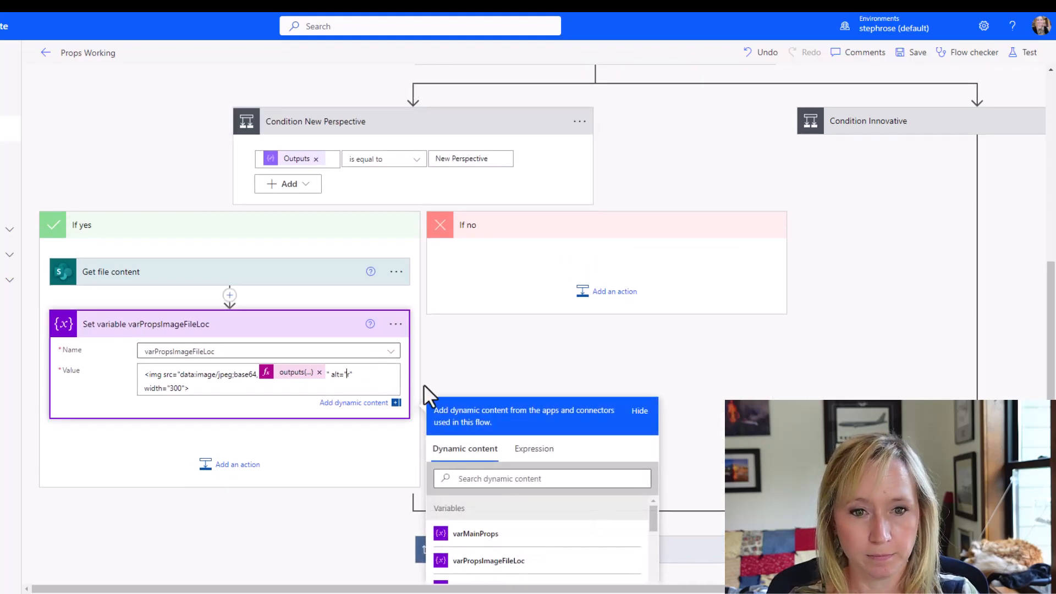
key("ctrl+v")
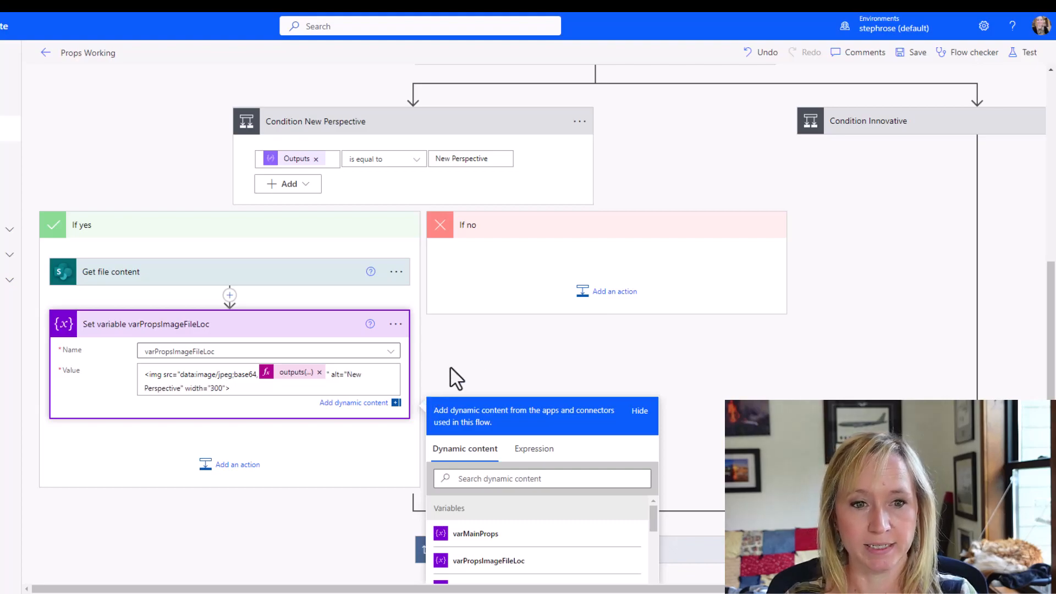
left_click(567, 369)
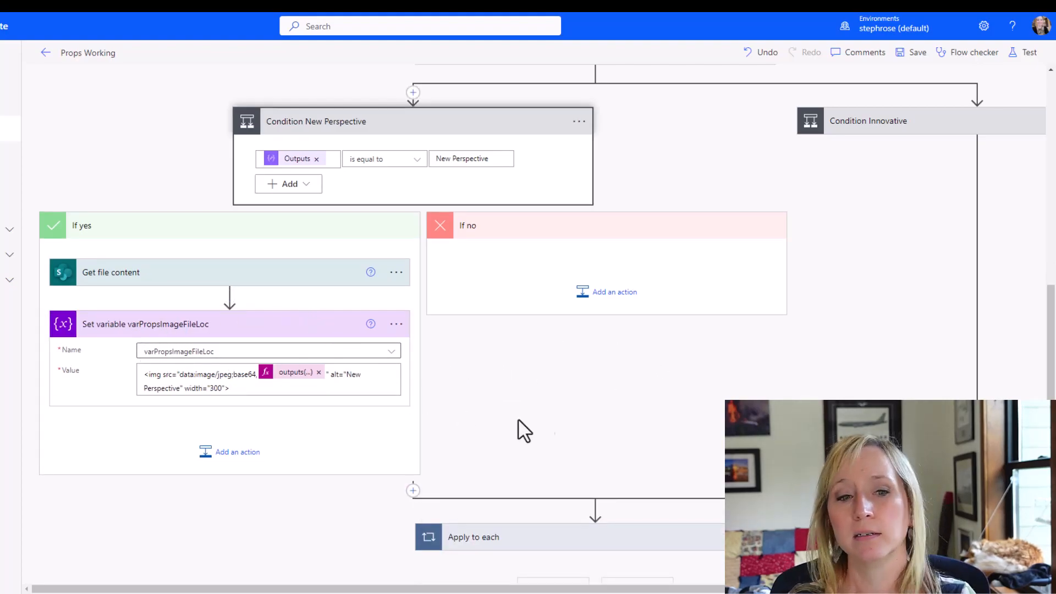
Step: Collapse Condition New Perspective and add a Condition action between the parallel branches and Apply to each
scroll(700, 386, "down", 1)
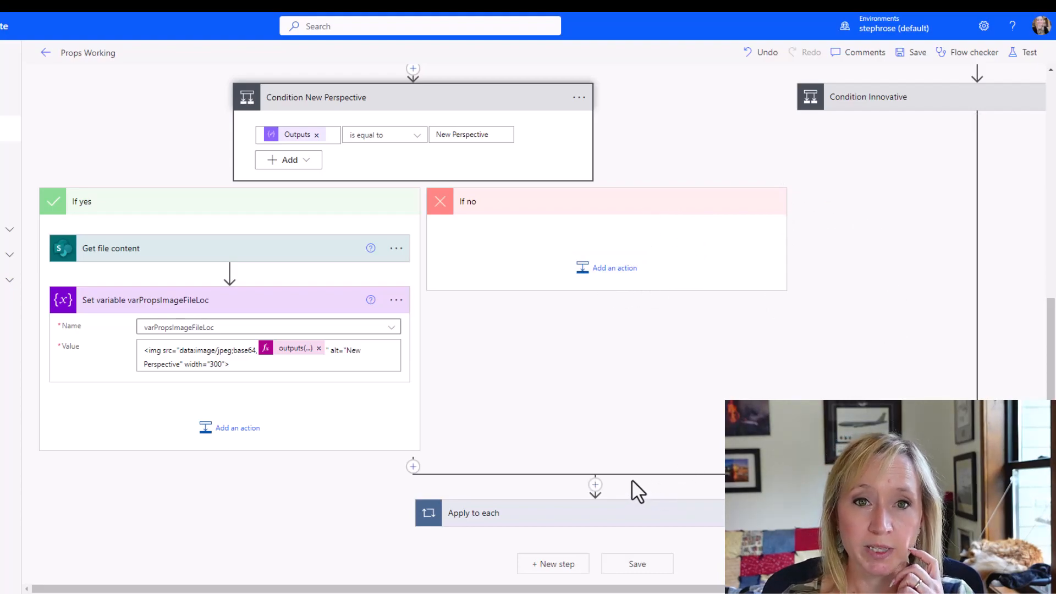
left_click_drag(615, 591, 674, 592)
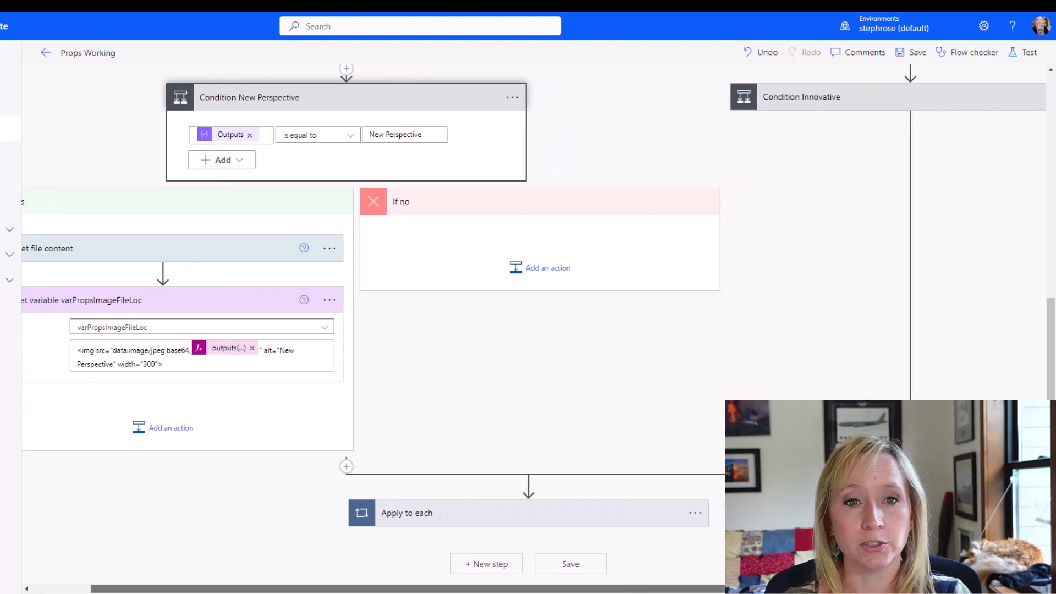
left_click(408, 94)
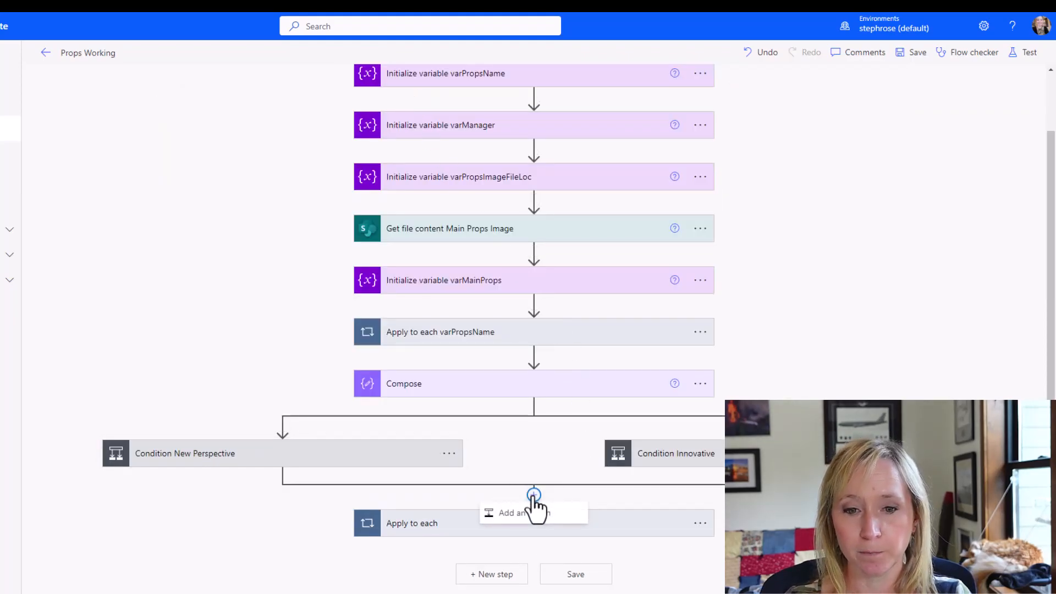
left_click(533, 527)
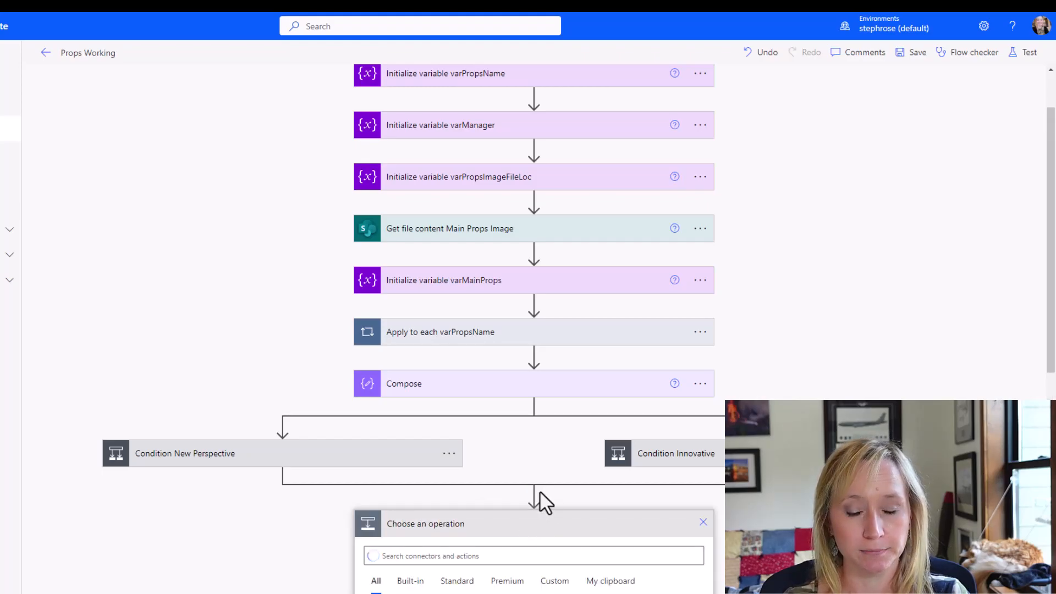
scroll(545, 495, "down", 4)
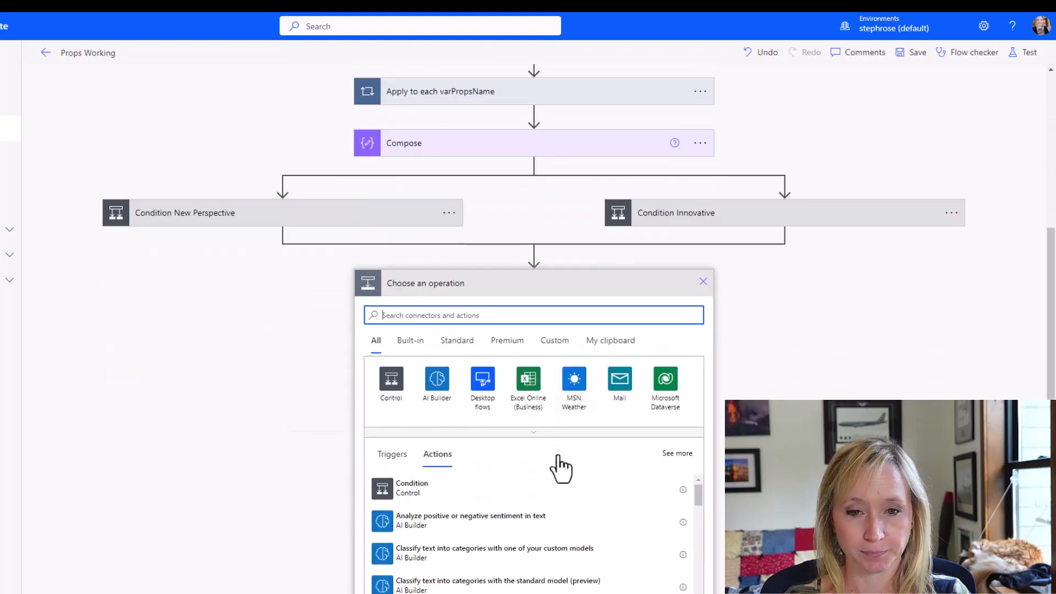
left_click(414, 491)
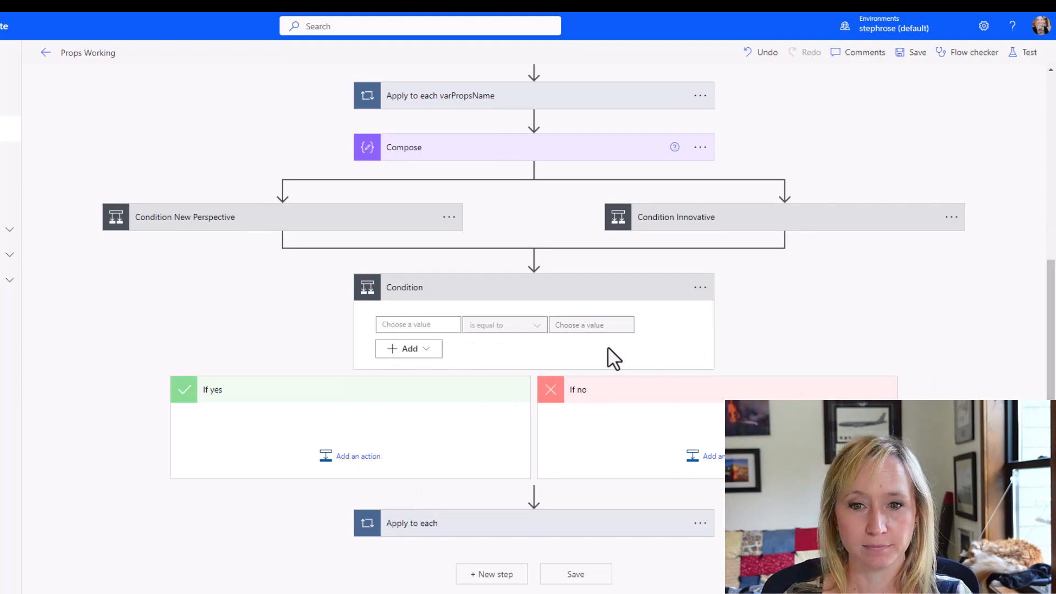
Step: Rename the new condition as "Condition Multiple Props Selected"
left_click(424, 325)
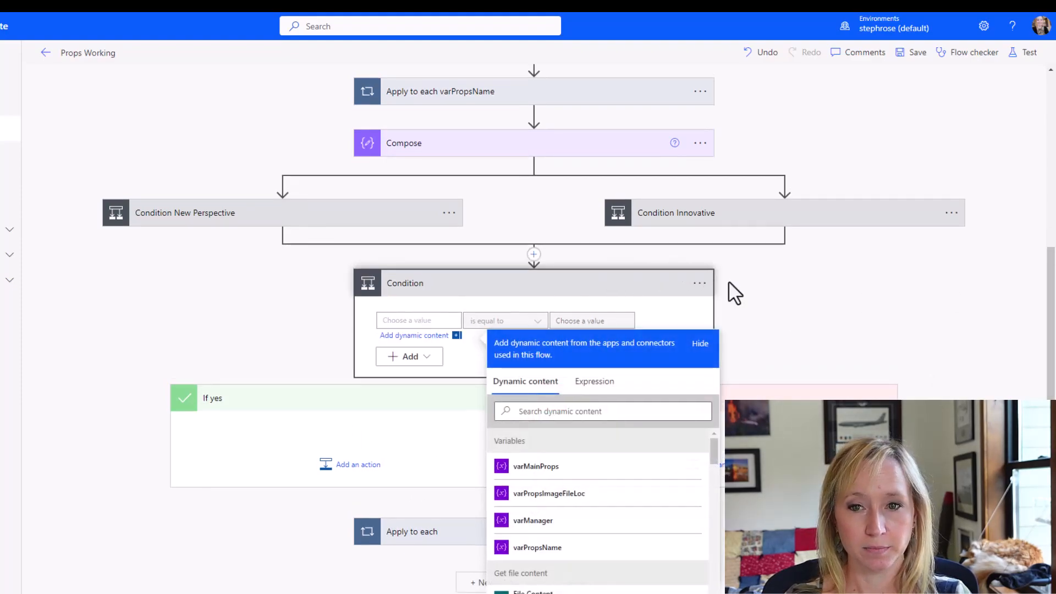
left_click(700, 283)
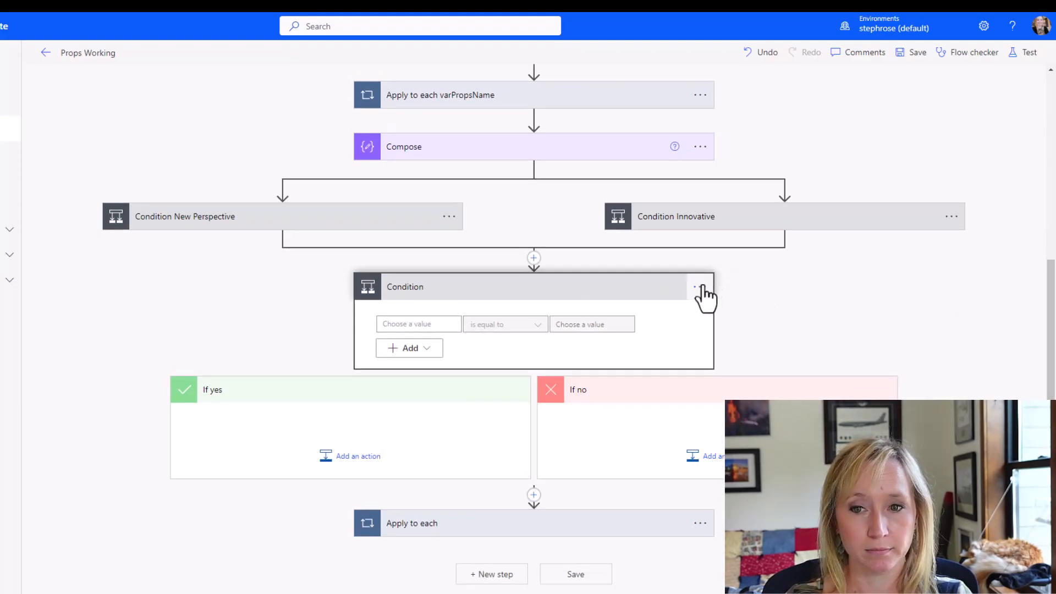
left_click(700, 286)
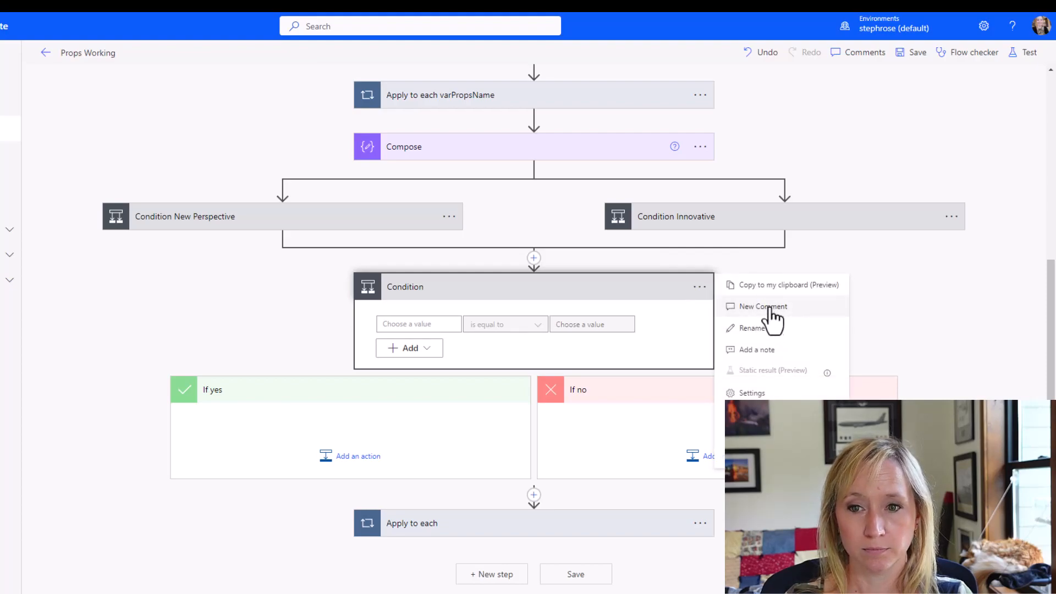
left_click(783, 328)
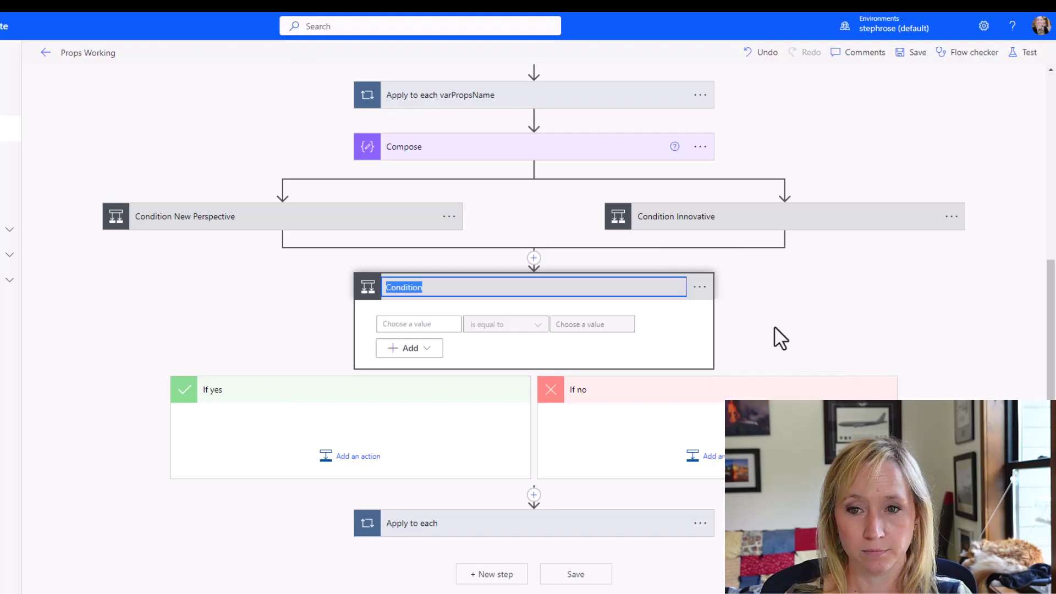
left_click(515, 287)
type("Multiple Prolp")
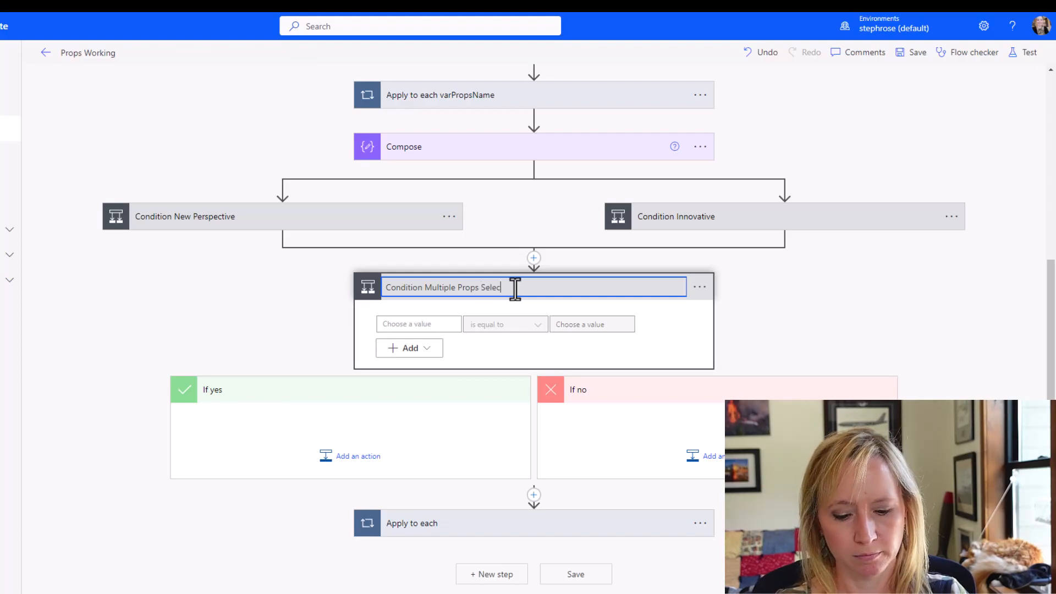
Step: Set Condition Multiple Props Selected to check whether the Compose Outputs contains a comma (",")
left_click(407, 325)
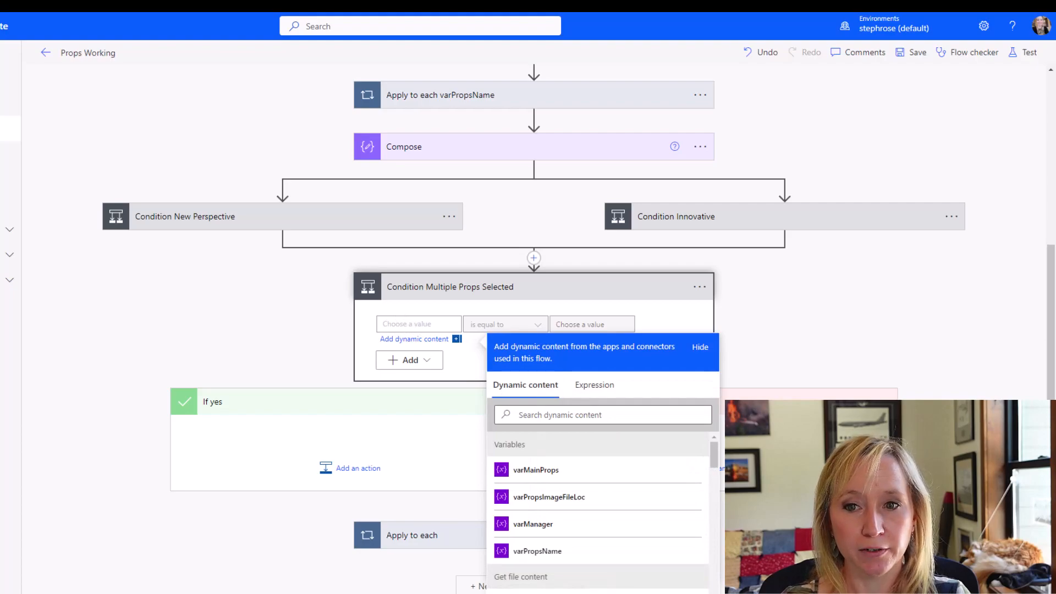
scroll(534, 330, "down", 1)
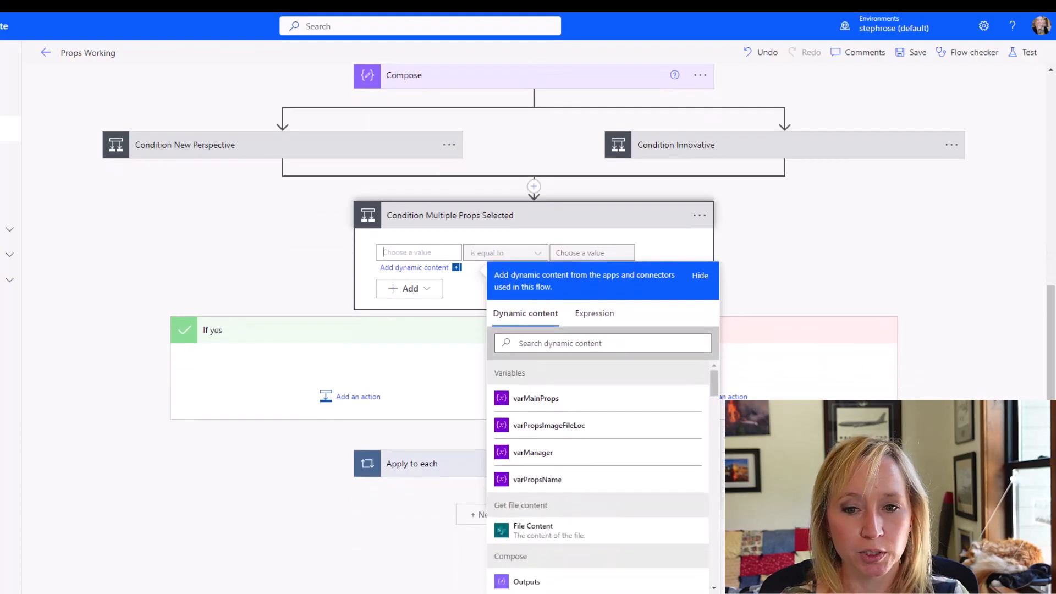
left_click(616, 588)
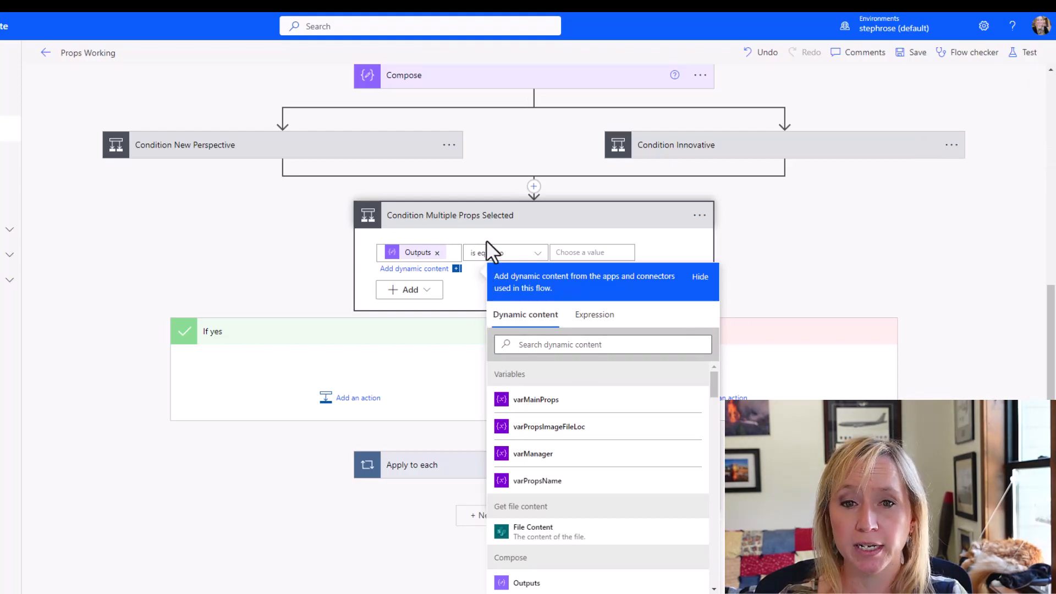
left_click(498, 253)
left_click(484, 272)
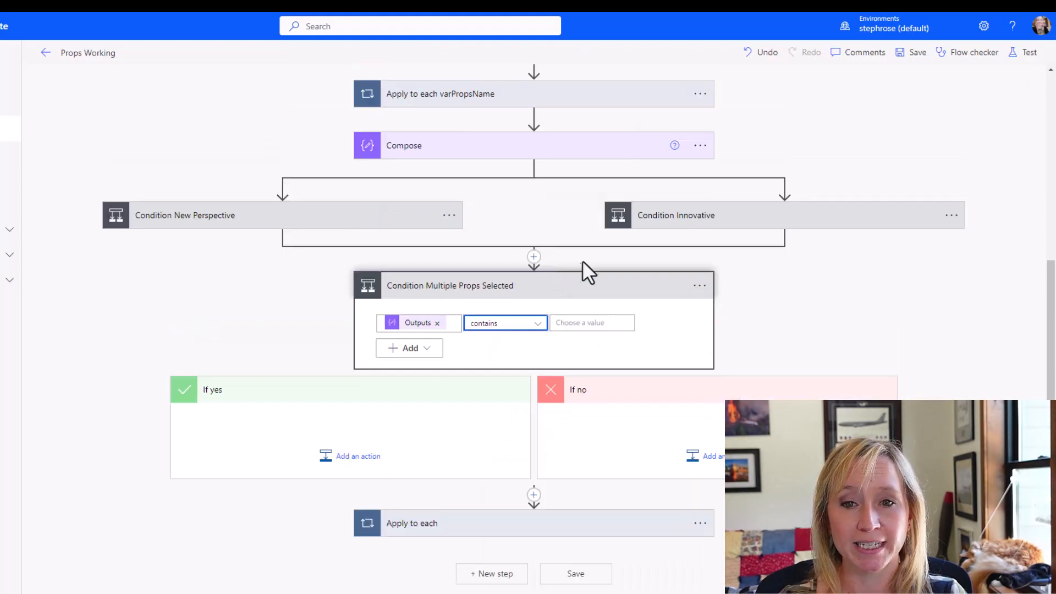
left_click(596, 252)
type(",")
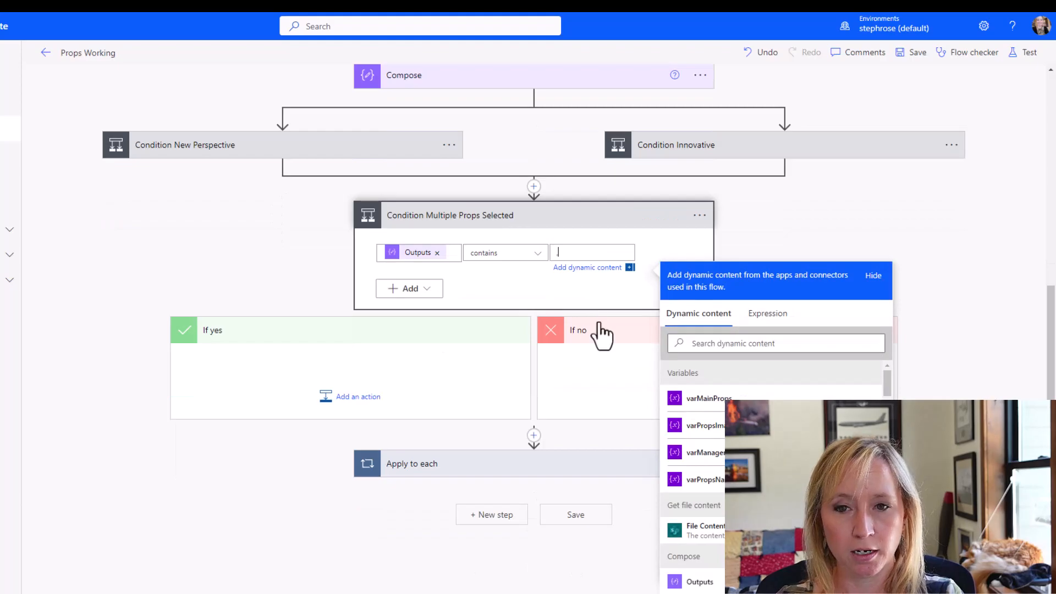
left_click(852, 227)
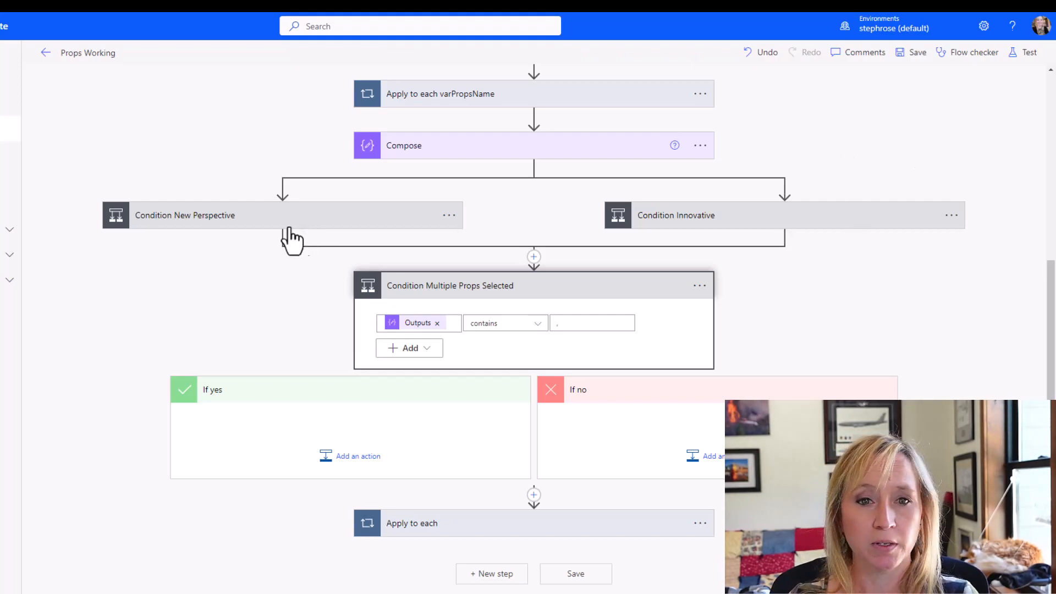
Step: Copy the Get file content and Set variable varPropsImageFileLoc actions from Condition New Perspective to the flow clipboard
left_click(270, 216)
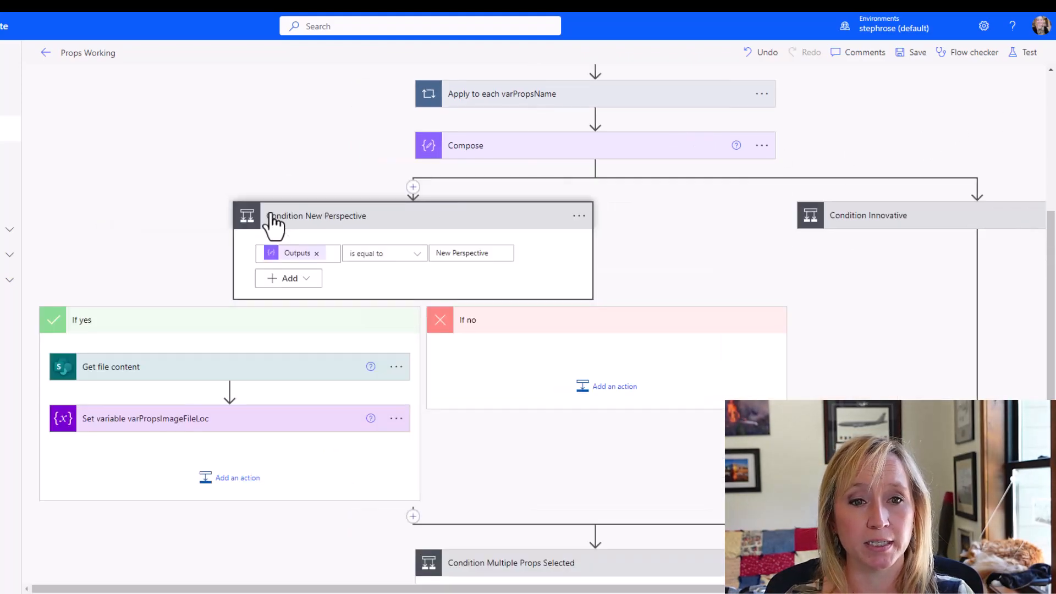
left_click(396, 367)
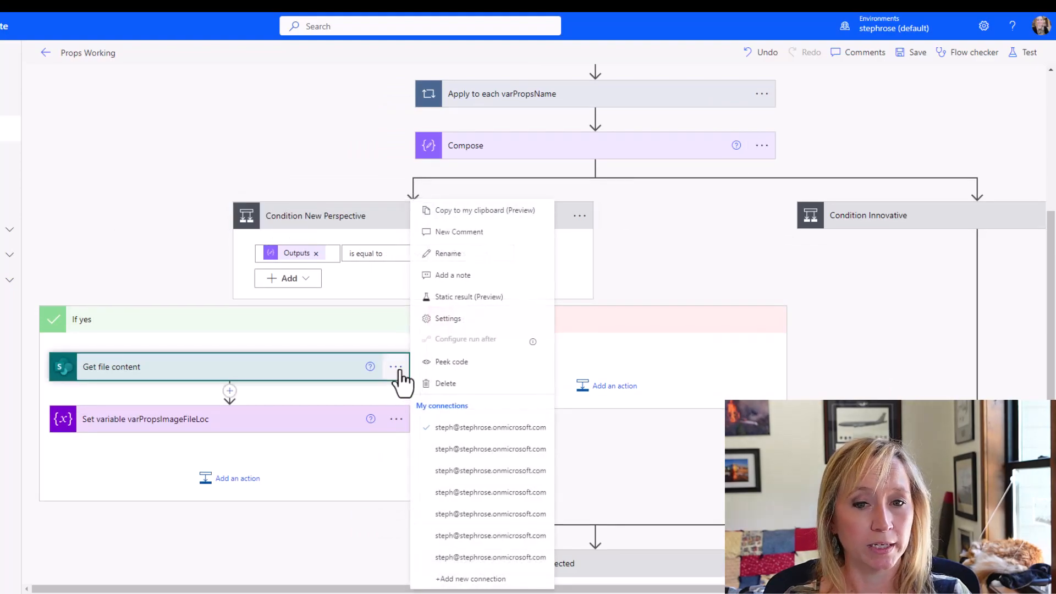
left_click(464, 214)
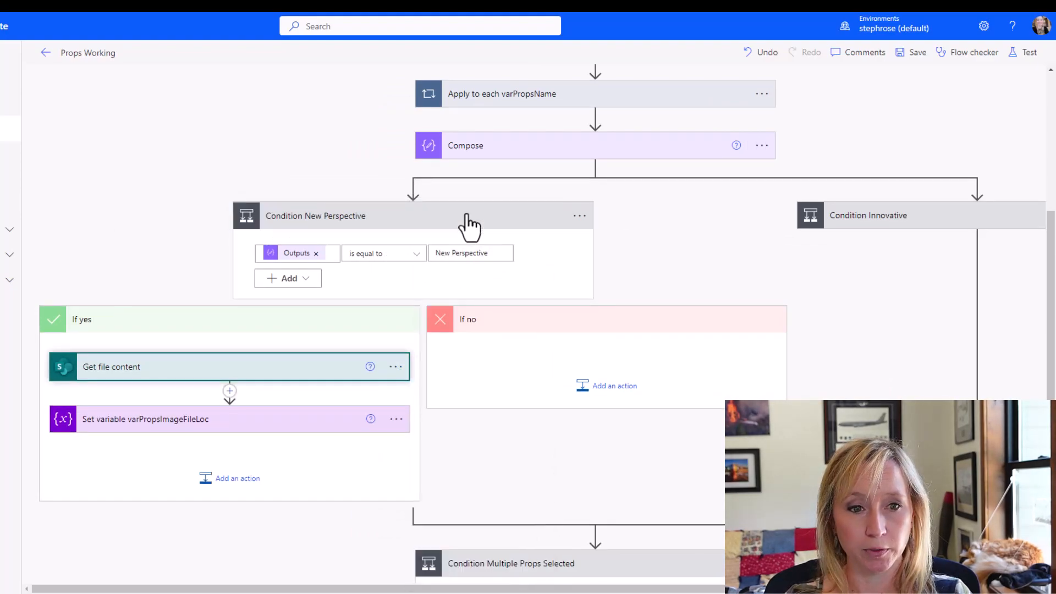
left_click(396, 420)
left_click(460, 406)
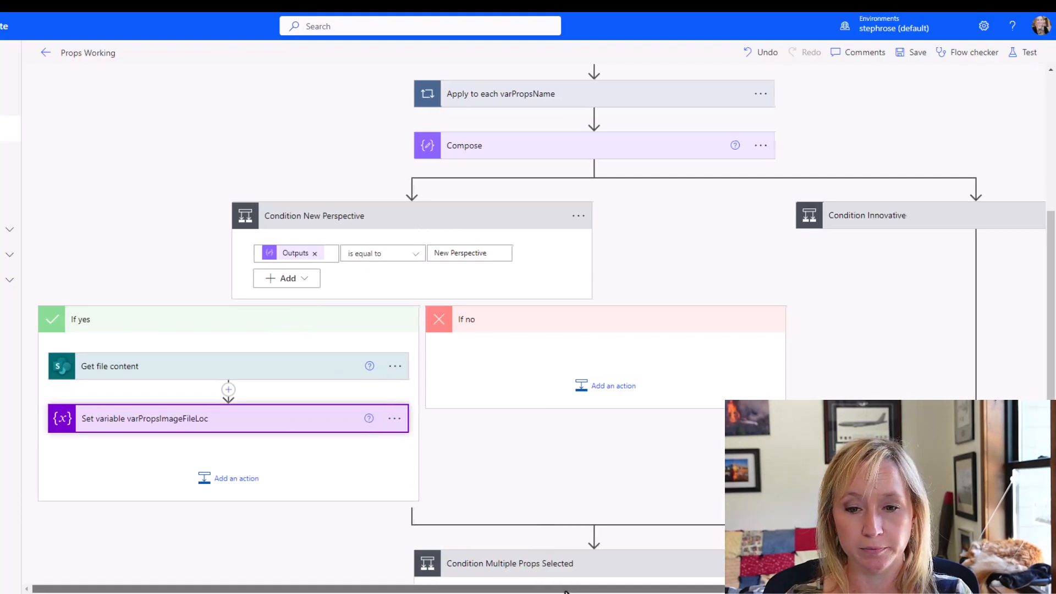
Step: Paste the copied Get file content action into the If yes branch of Condition Innovative
left_click_drag(587, 589, 686, 589)
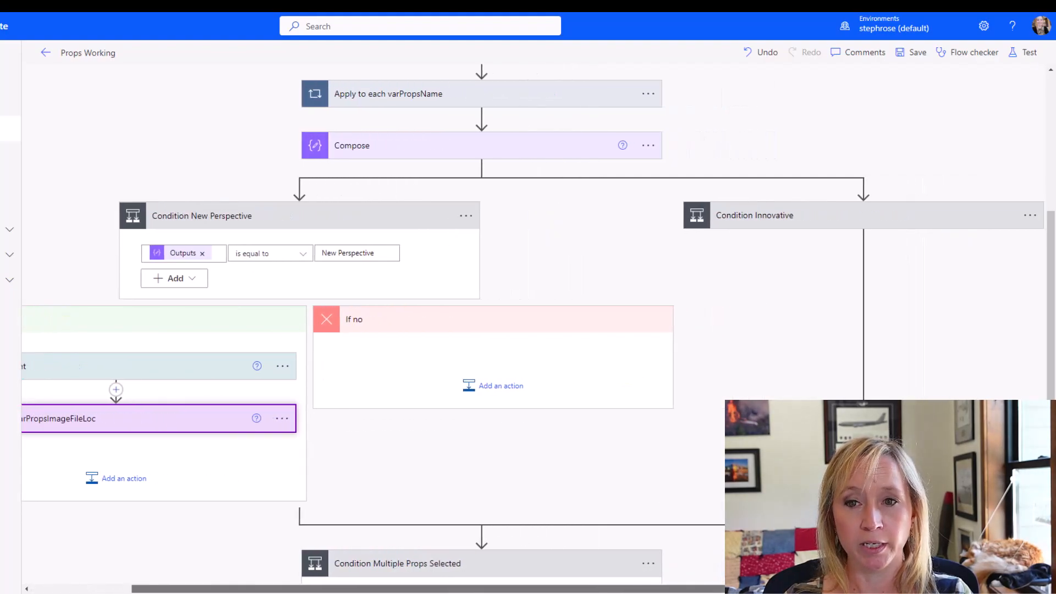
left_click(808, 221)
left_click_drag(748, 589, 999, 589)
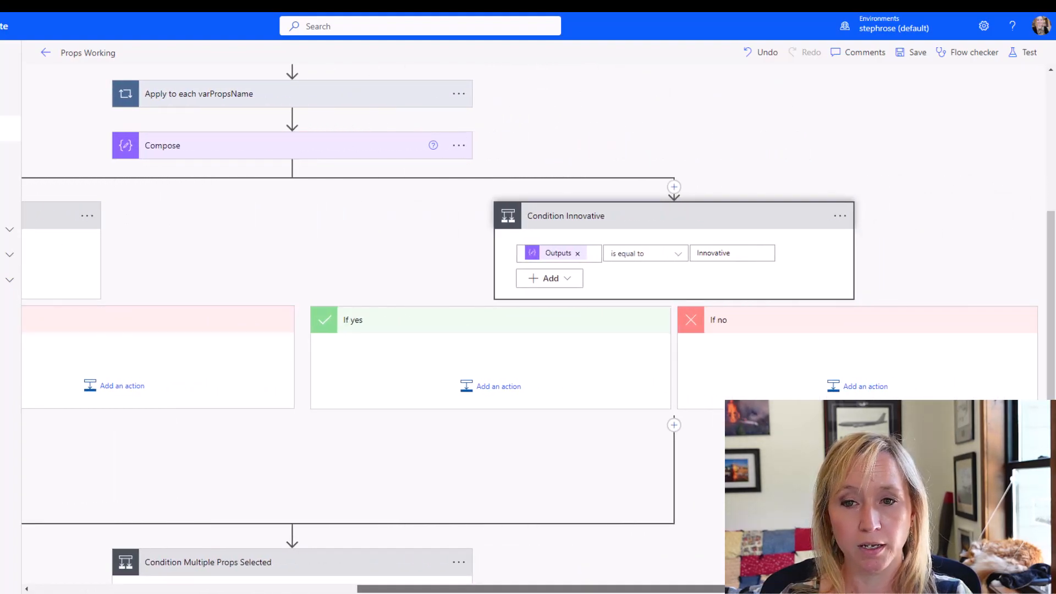
left_click(501, 392)
left_click(571, 425)
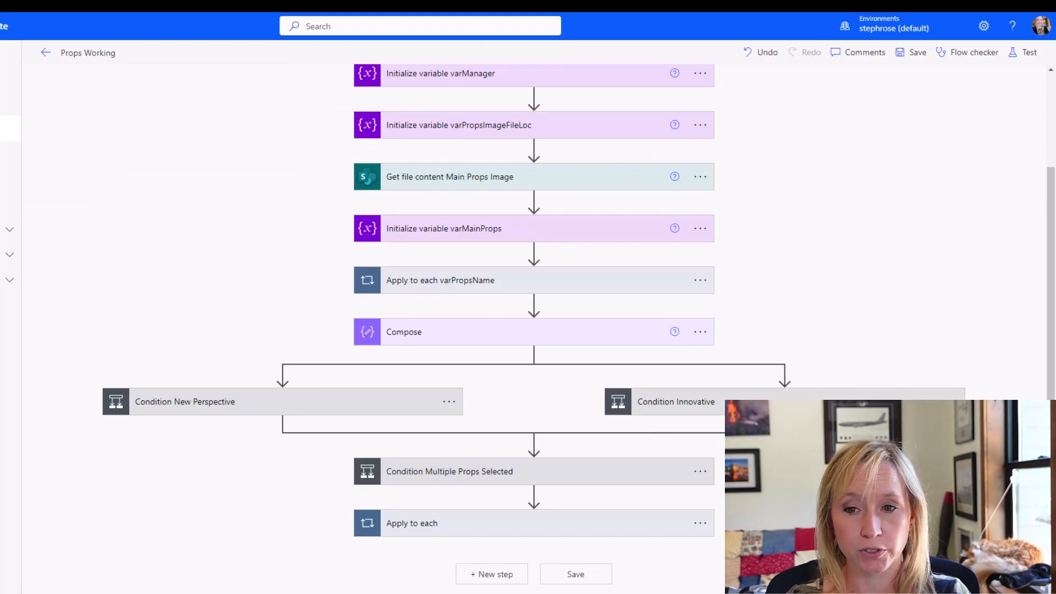
Step: Paste the copied Set variable varPropsImageFileLoc action below Get file content 2 in Condition Innovative's If yes branch
left_click(770, 406)
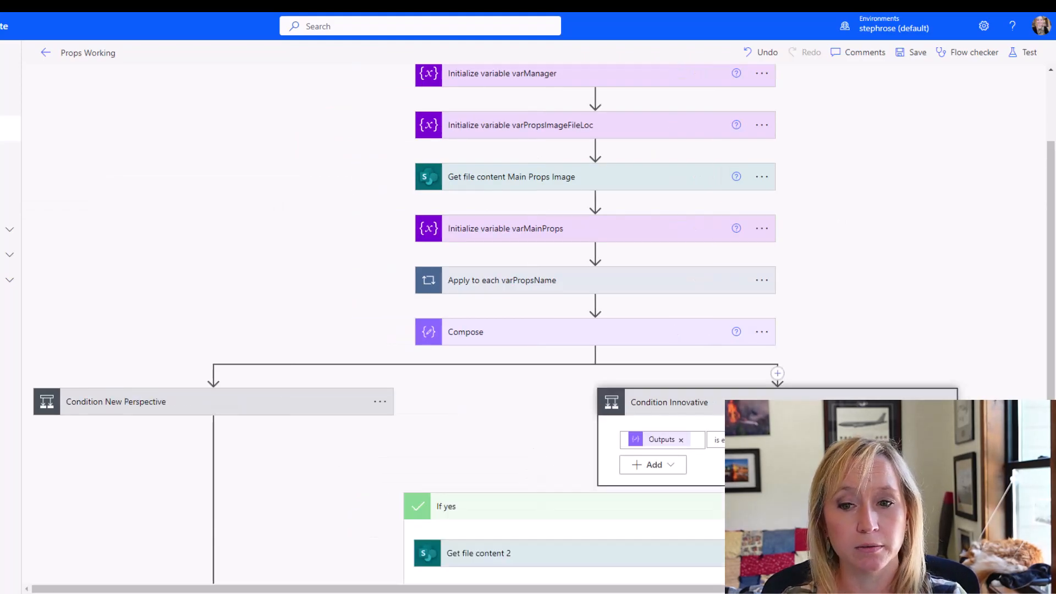
scroll(580, 518, "down", 3)
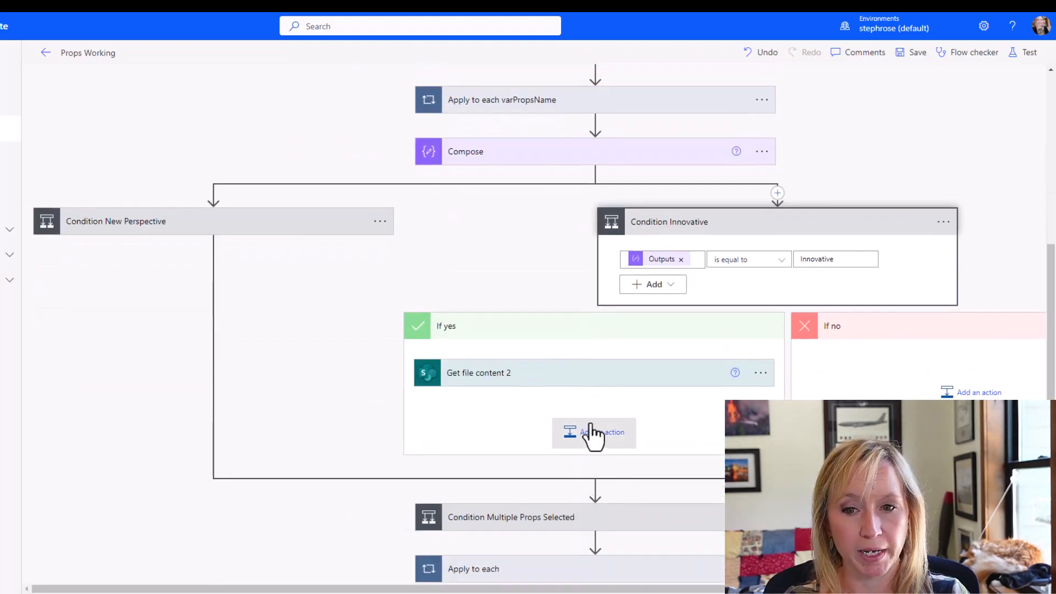
left_click(608, 434)
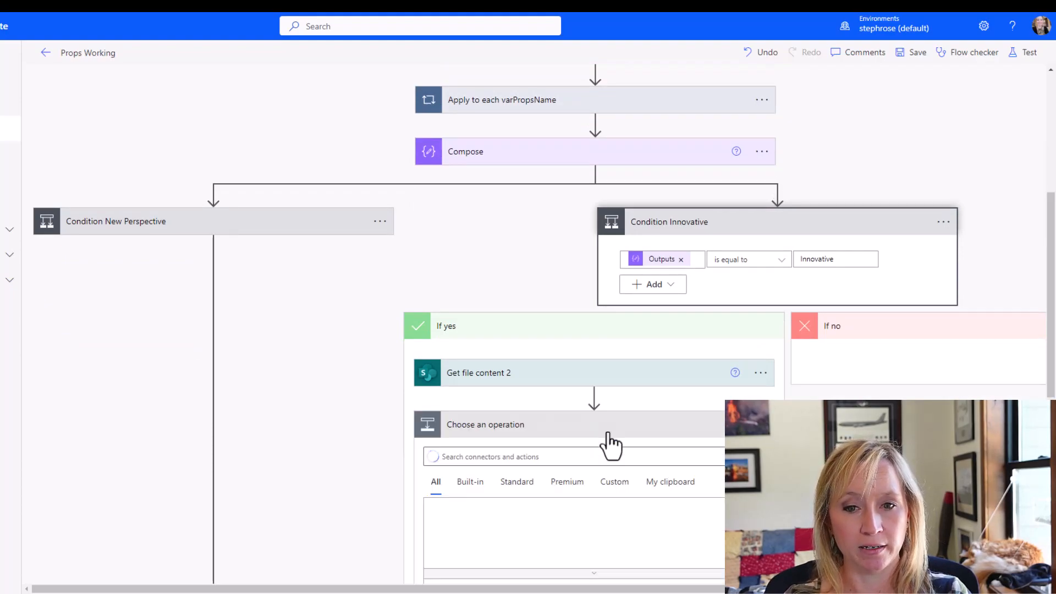
left_click(682, 483)
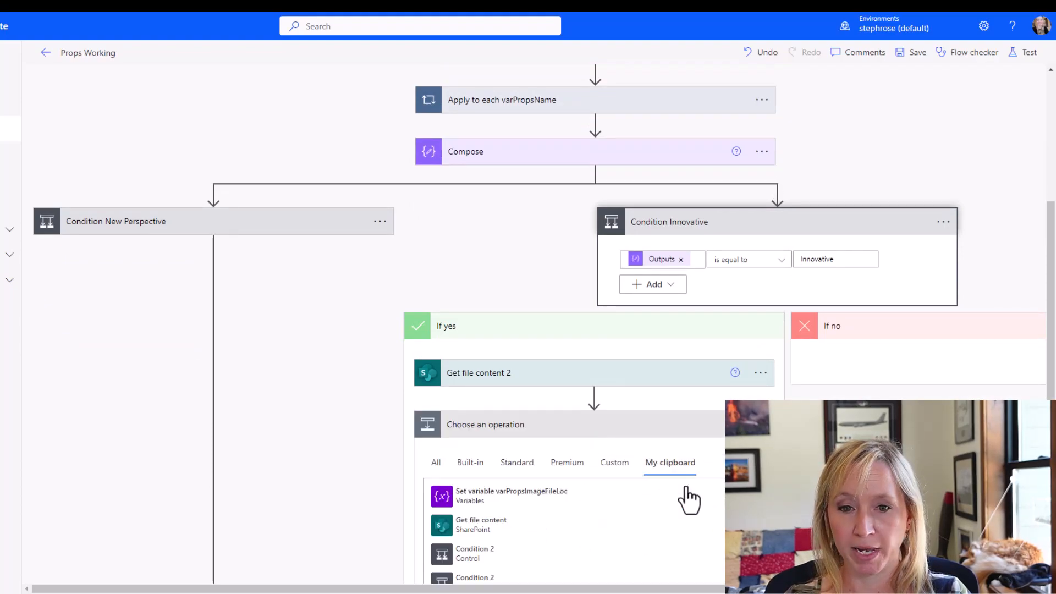
left_click(560, 494)
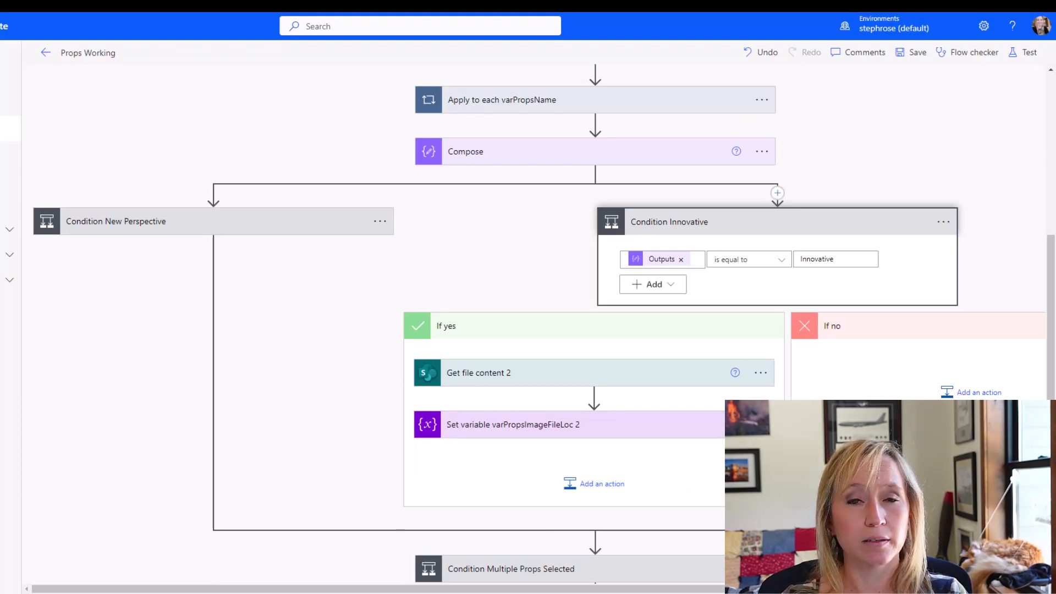
Step: Expand both pasted actions and replace the alt text in Set variable varPropsImageFileLoc 2's image tag with "Innovative"
left_click(660, 376)
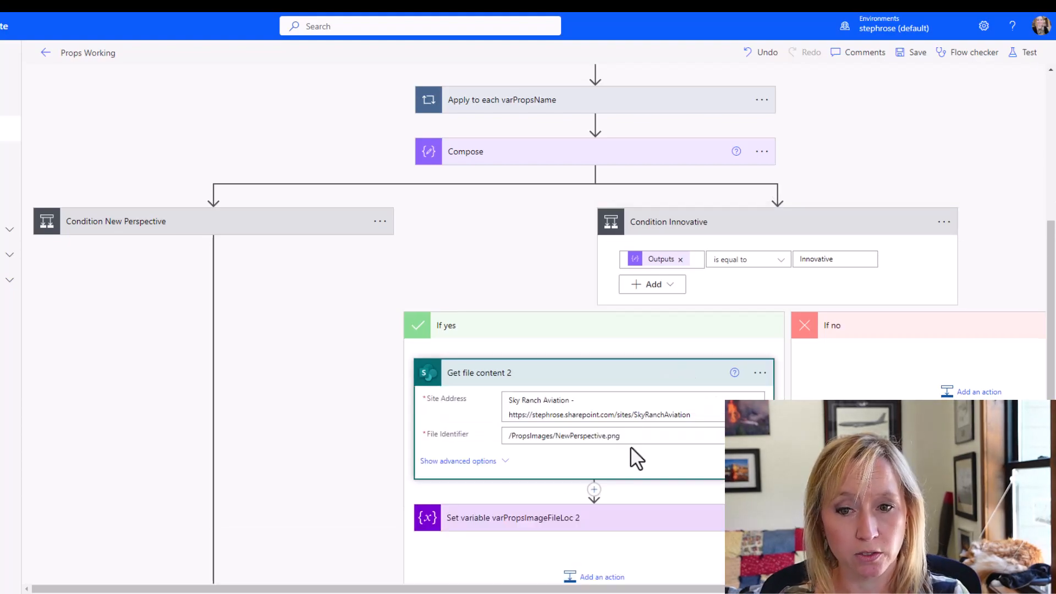
left_click(623, 509)
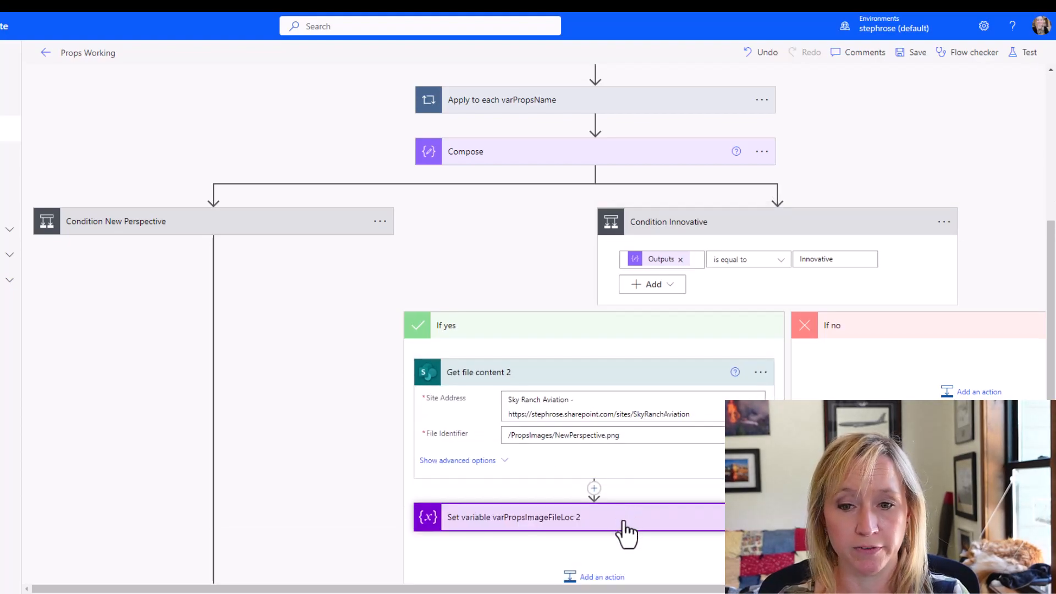
scroll(629, 520, "down", 2)
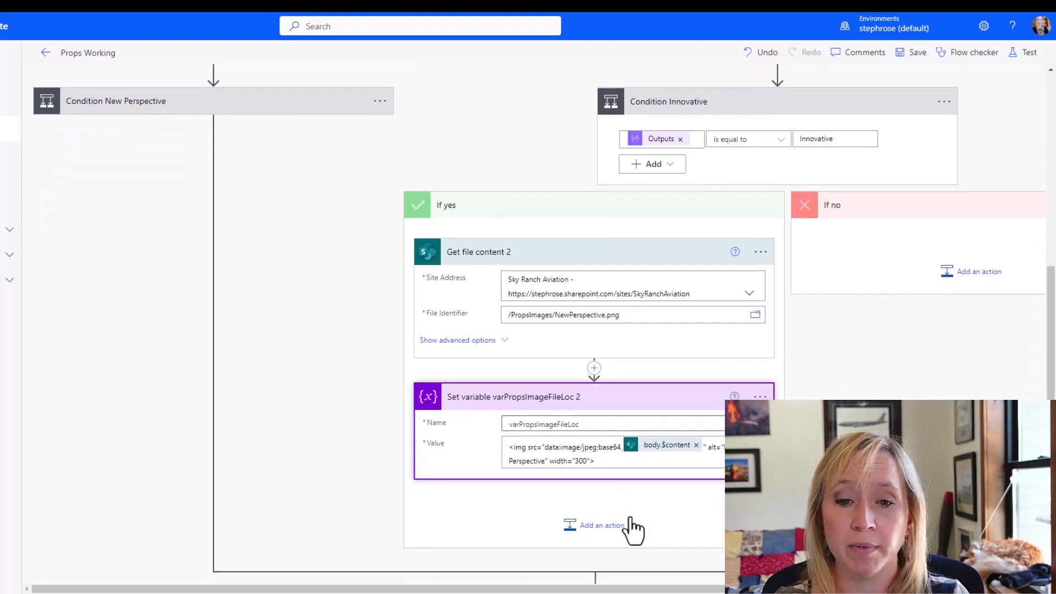
double_click(811, 137)
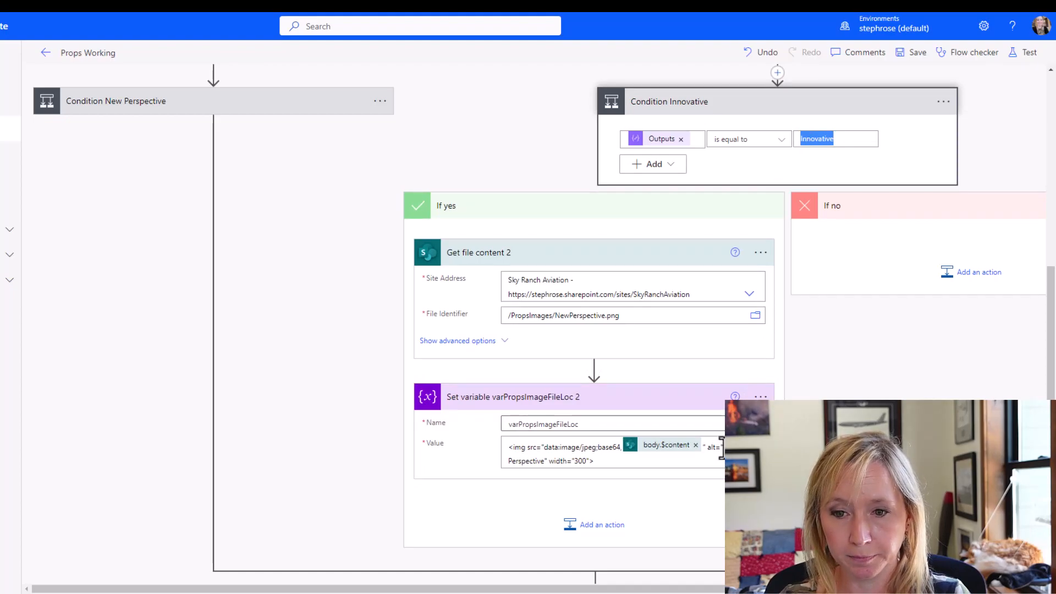
left_click(722, 446)
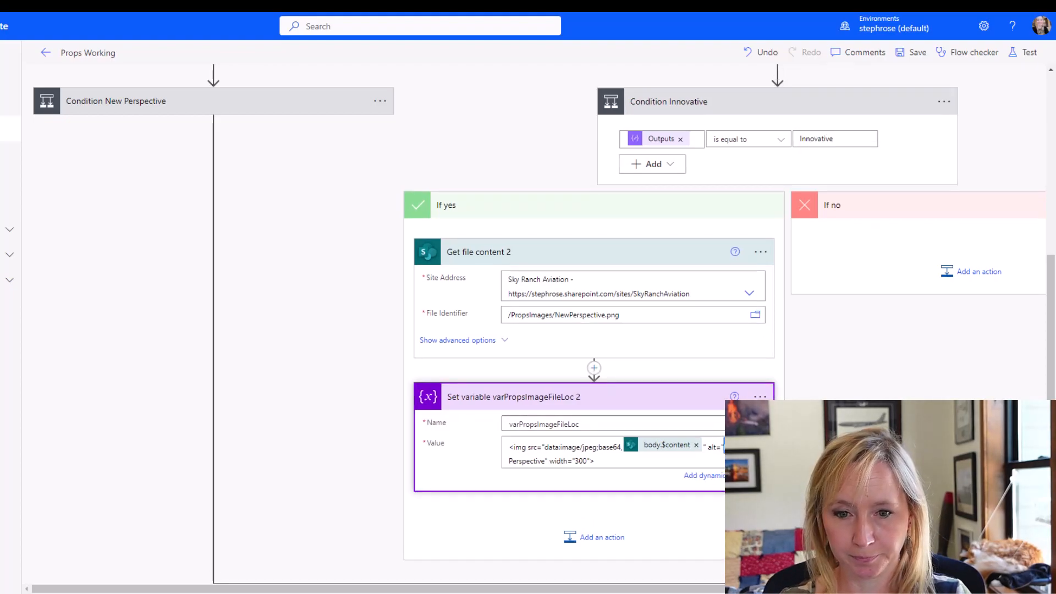
key("BackSpace")
key("BackSpace")
key("BackSpace")
key("BackSpace")
key("BackSpace")
key("BackSpace")
key("BackSpace")
key("BackSpace")
key("BackSpace")
key("BackSpace")
key("BackSpace")
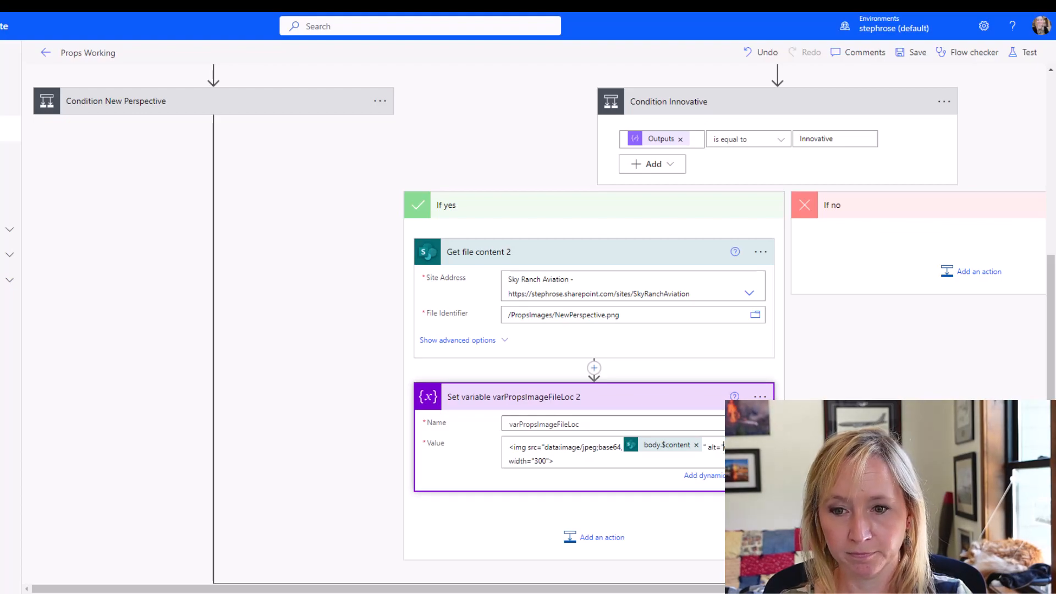
type("Innovative")
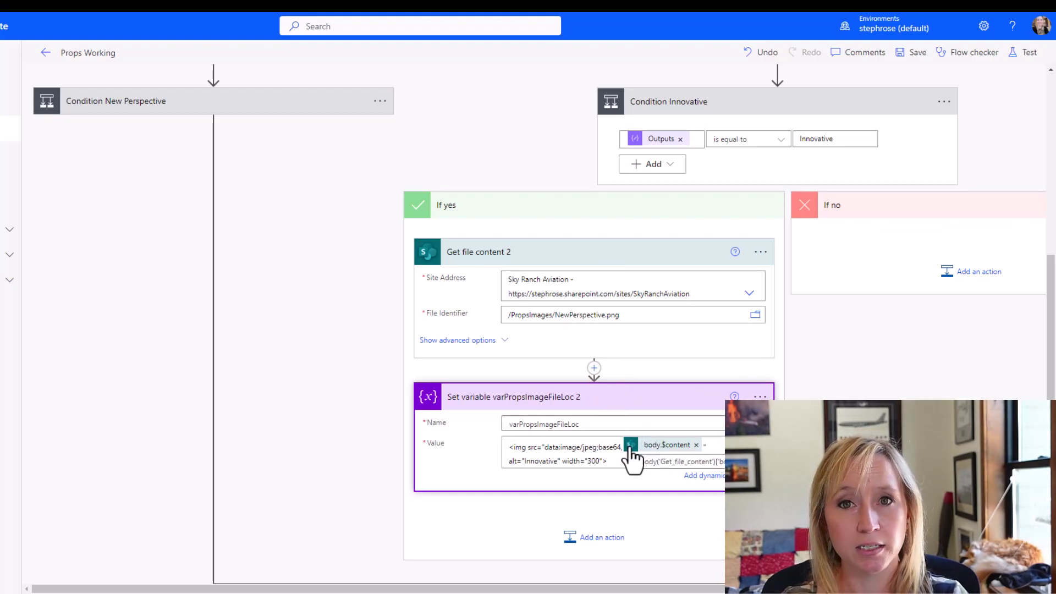
Step: Remove the body.$content token from the image source, keeping a comma after "base64"
left_click(696, 444)
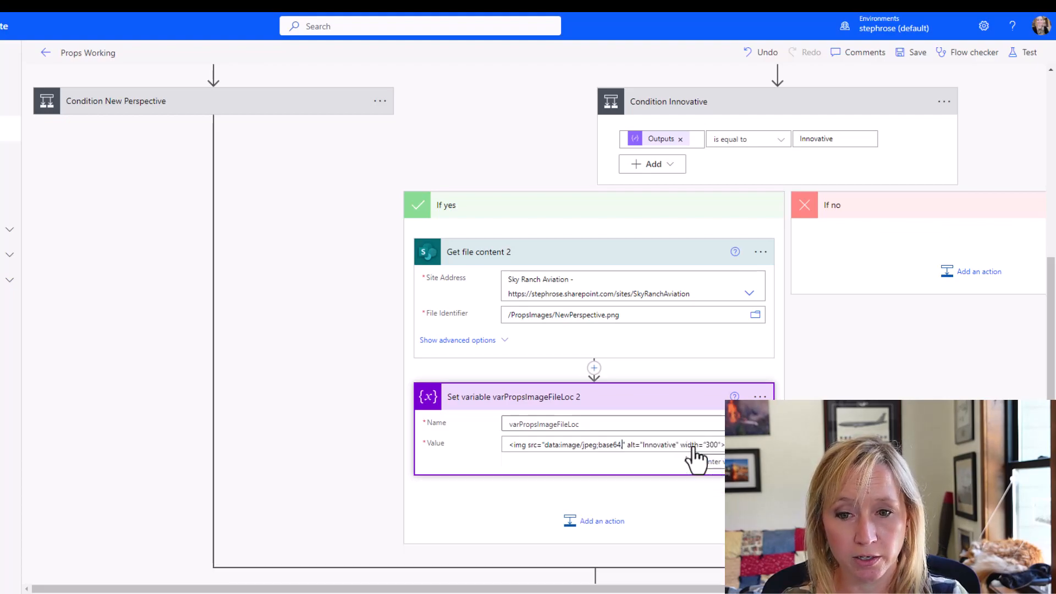
type(",")
left_click(778, 318)
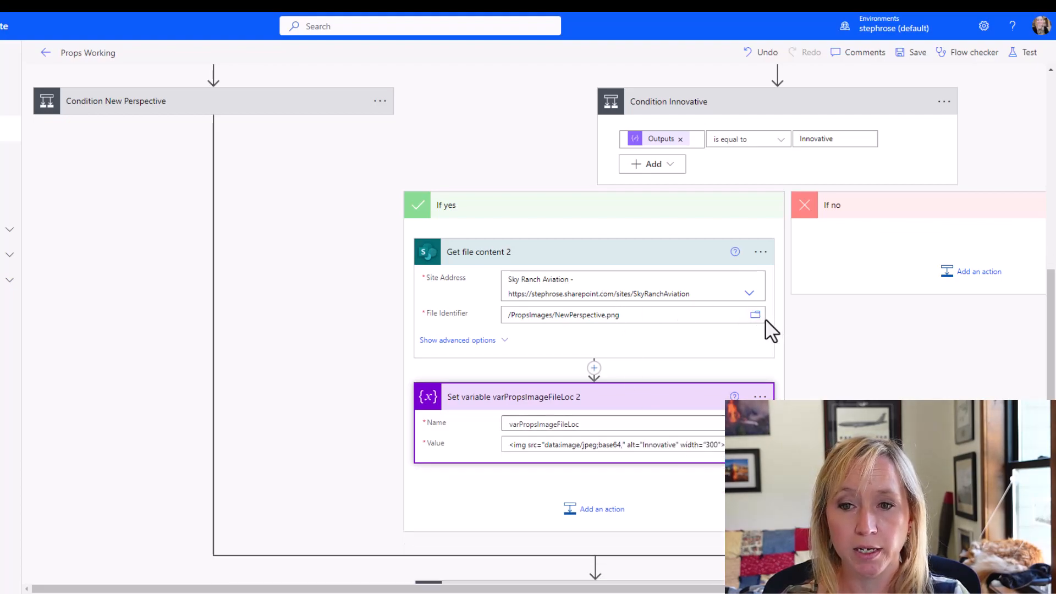
Step: Set the file identifier of Get file content 2 to /PropsImages/Innovation.png
left_click(756, 317)
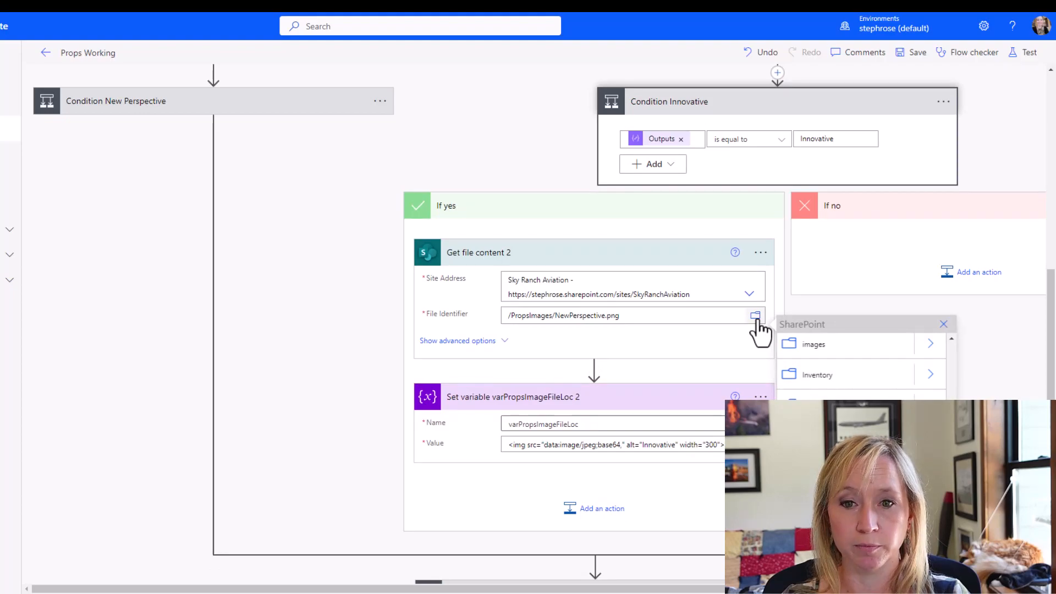
left_click(931, 436)
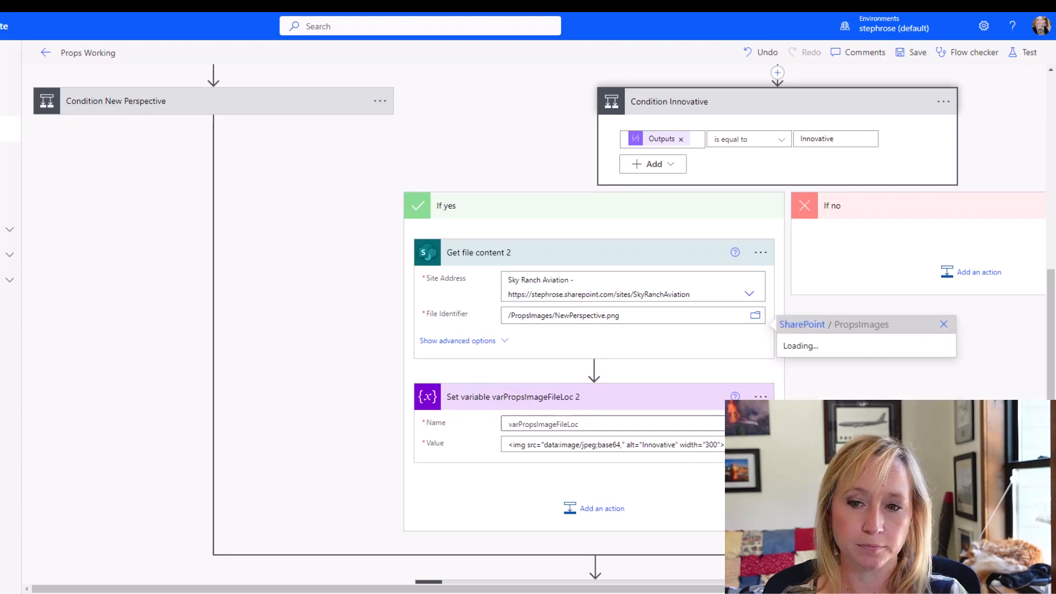
left_click(822, 411)
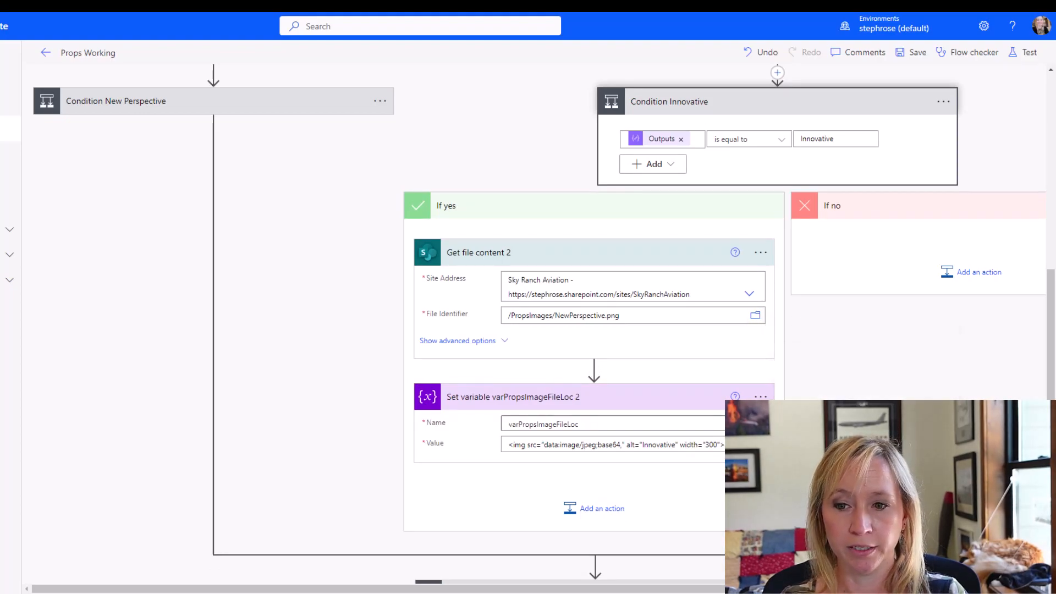
Step: Insert the expression outputs('Get_file_content_2')?['body'].$content after "base64," in the value of Set variable varPropsImageFileLoc 2
left_click(625, 458)
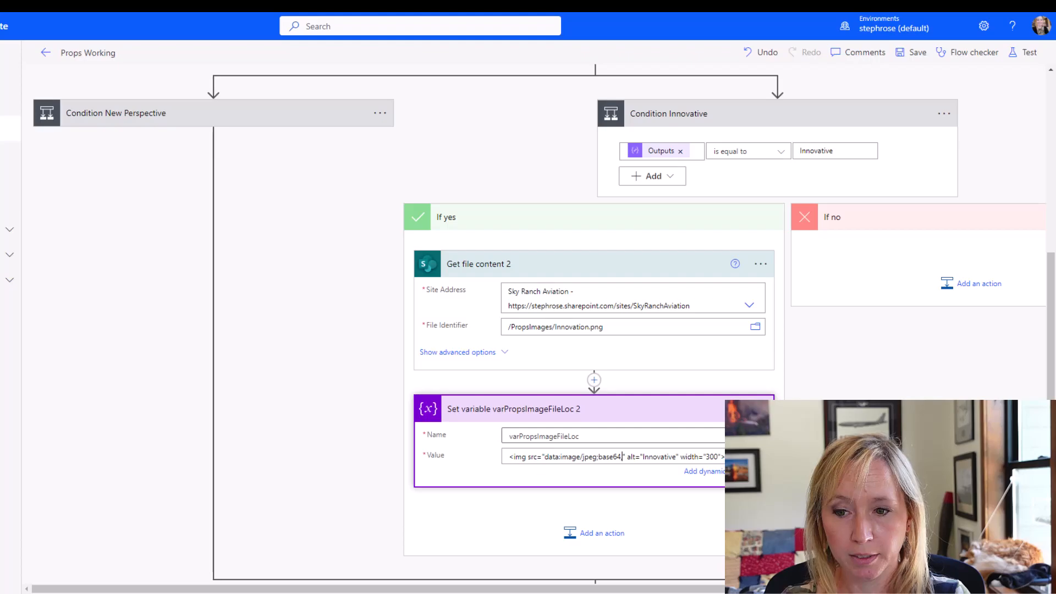
left_click(913, 349)
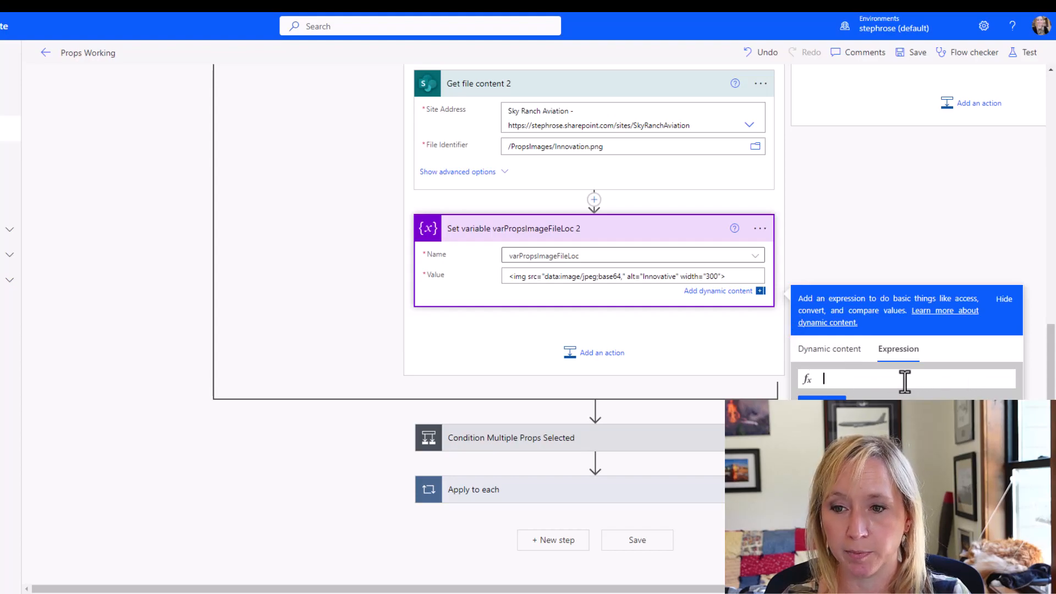
type(".$content")
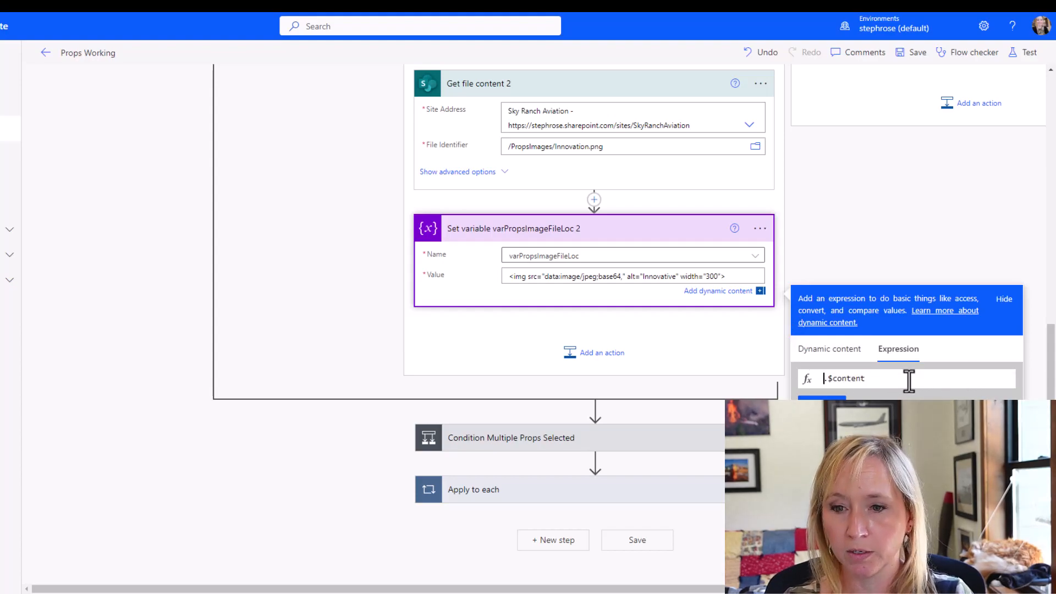
left_click(835, 350)
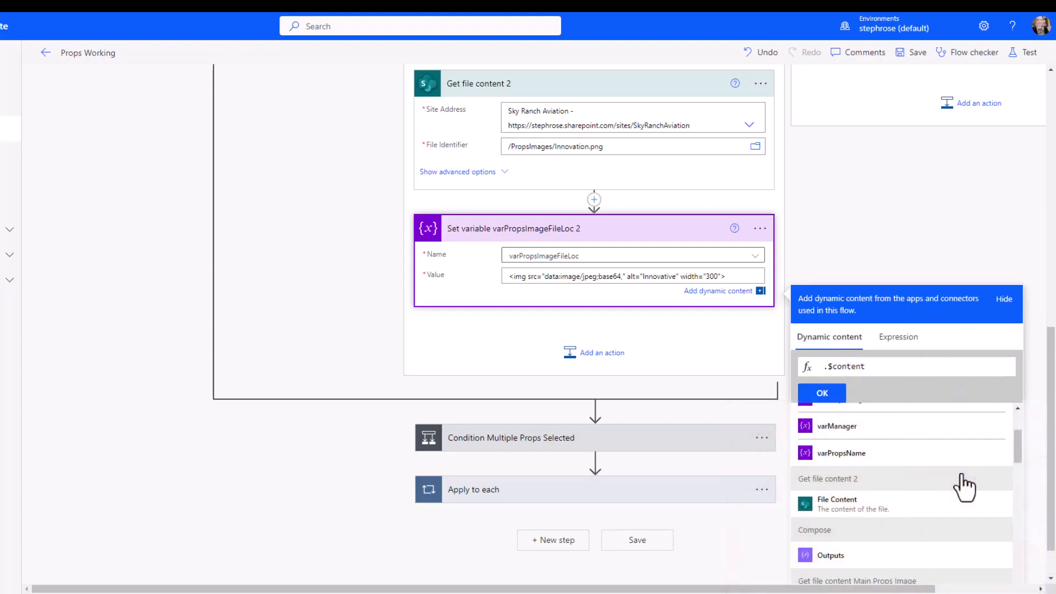
left_click(917, 509)
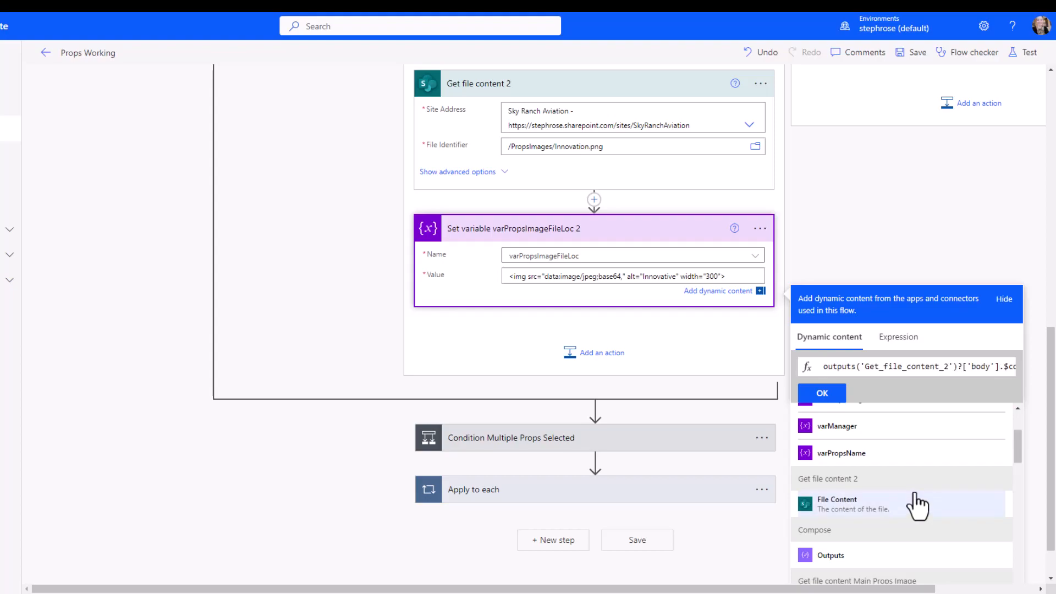
left_click(823, 392)
left_click(838, 197)
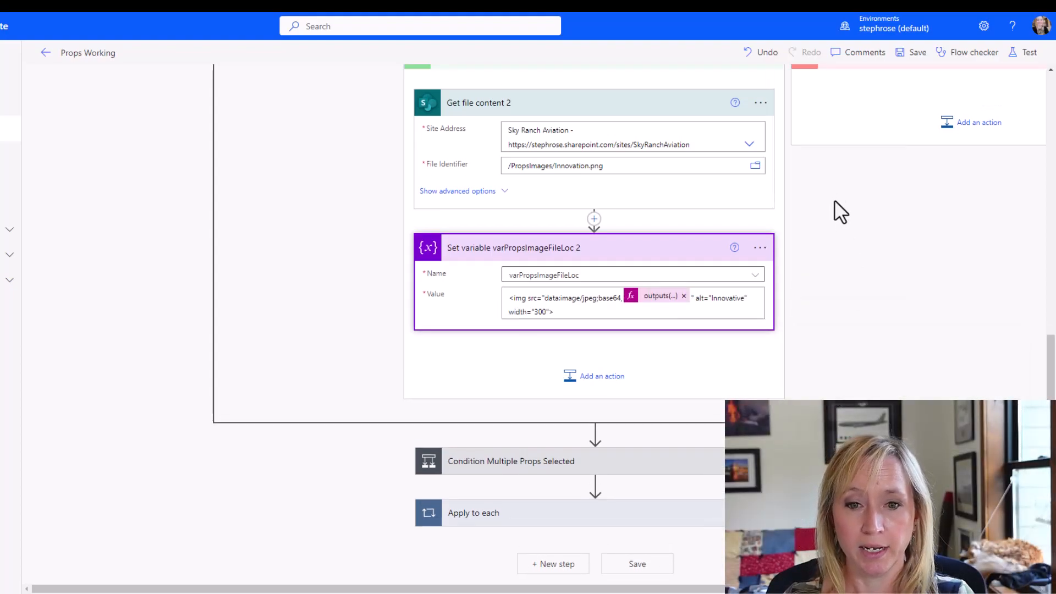
Step: Paste the copied Get file content action into the If yes branch of Condition Multiple Props Selected
left_click(626, 470)
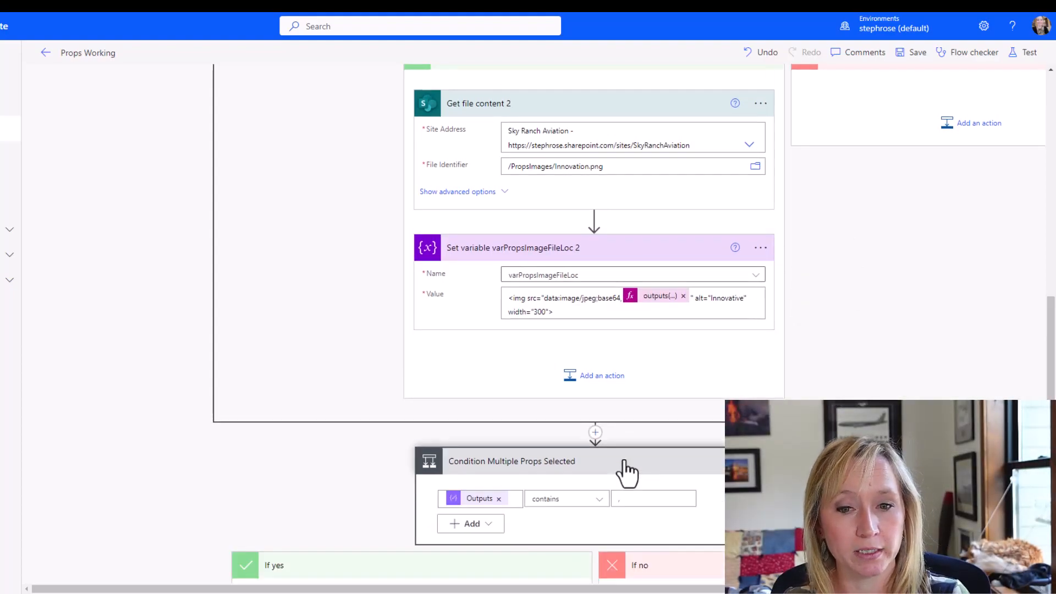
scroll(626, 472, "down", 3)
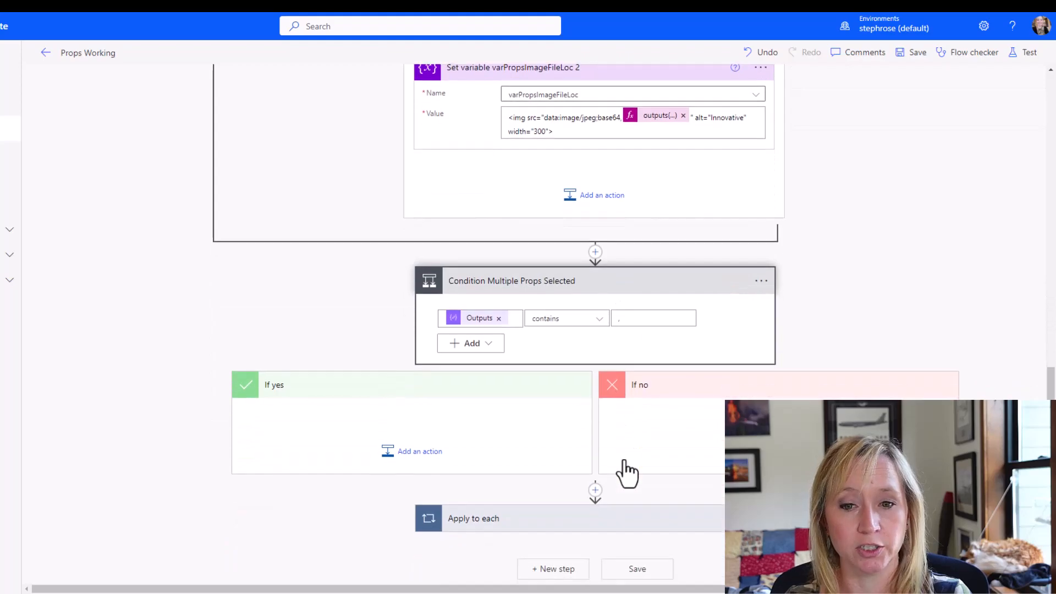
left_click(433, 455)
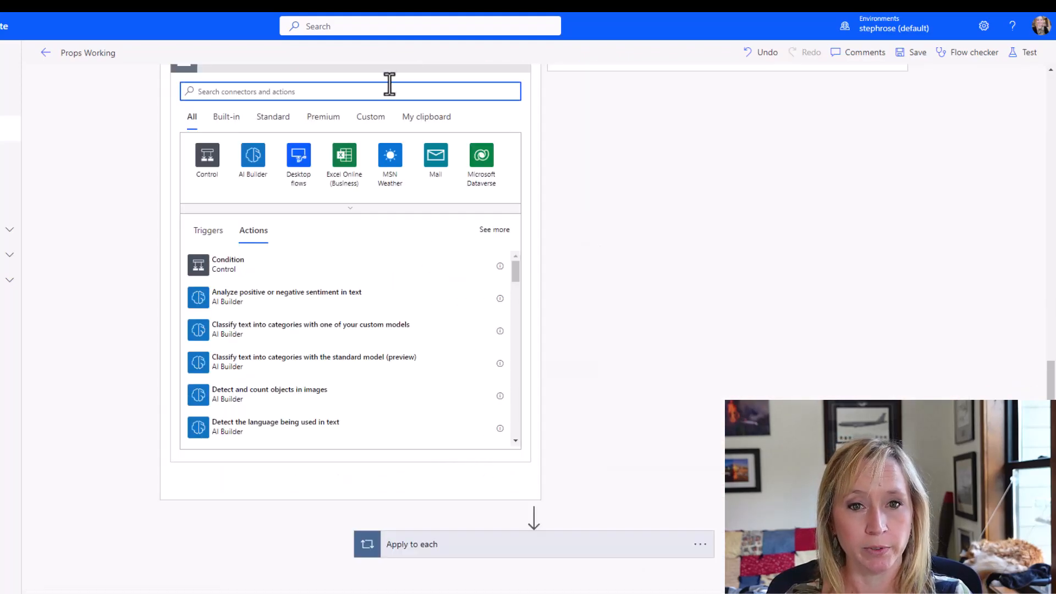
left_click(440, 127)
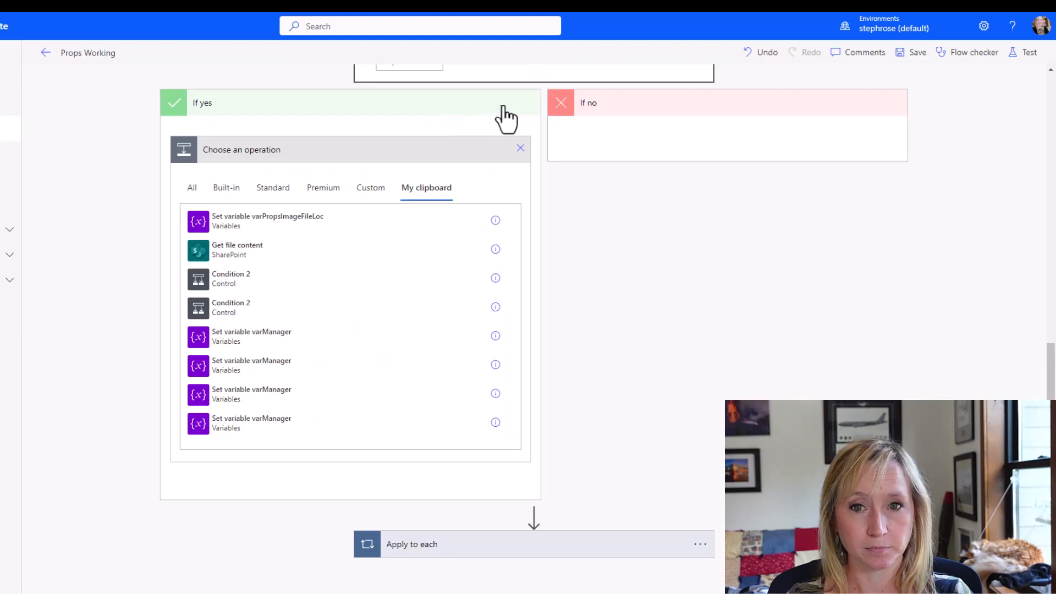
left_click(274, 264)
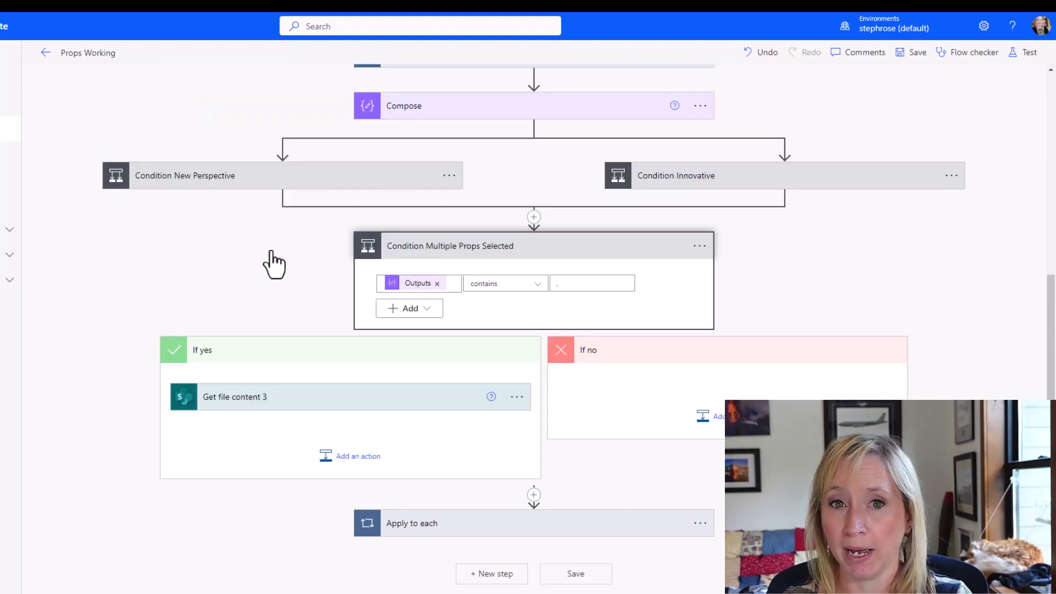
Step: Rename the pasted Get file content 3 action as Get file content Multiple Options
left_click(407, 402)
left_click(516, 397)
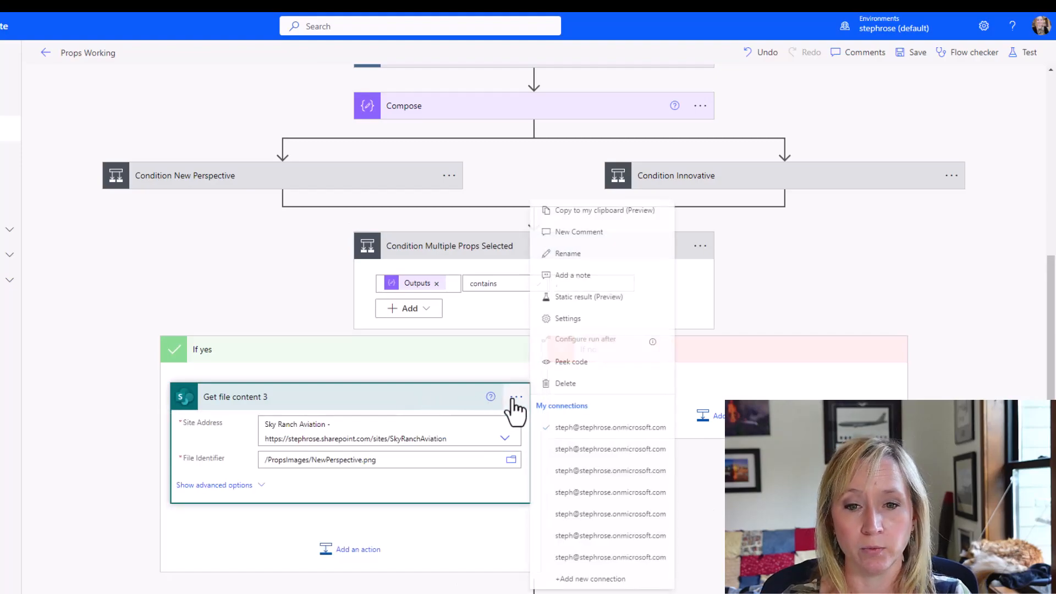
left_click(569, 253)
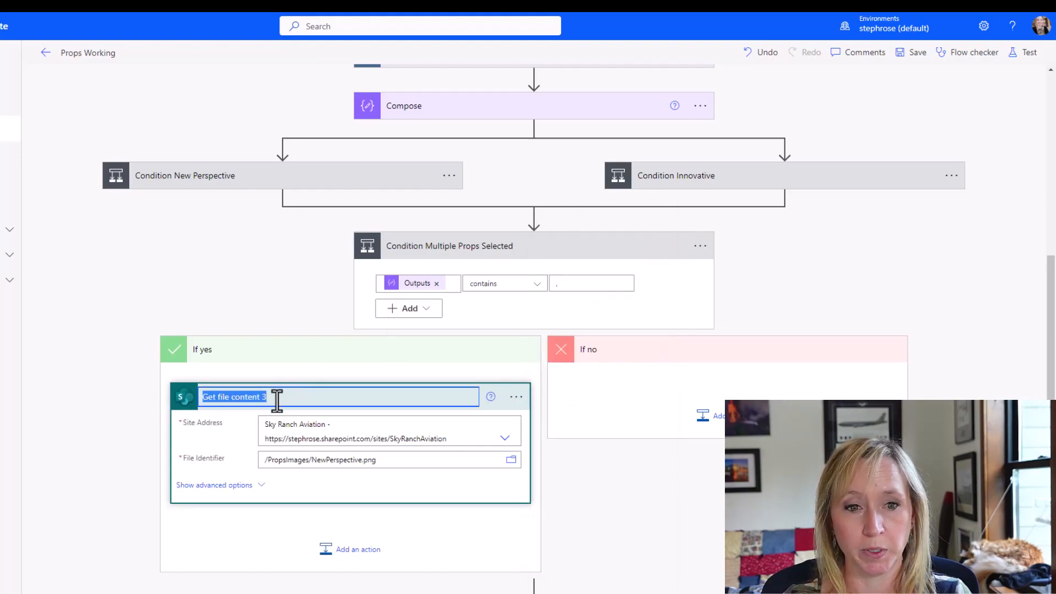
left_click(291, 395)
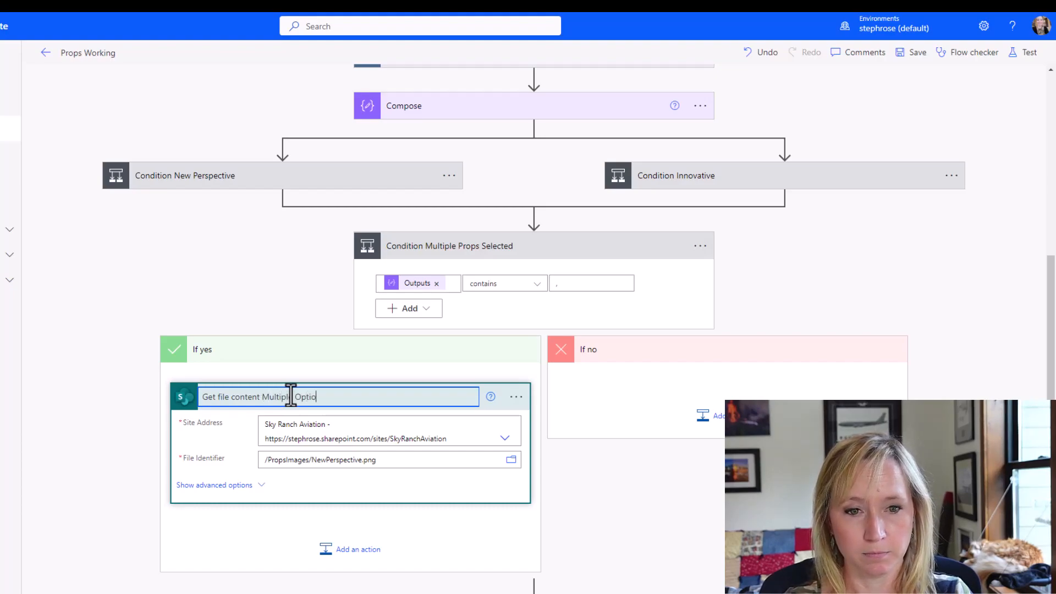
Step: Set the file identifier of Get file content Multiple Options to Props.png from the PropsImages folder
left_click(510, 461)
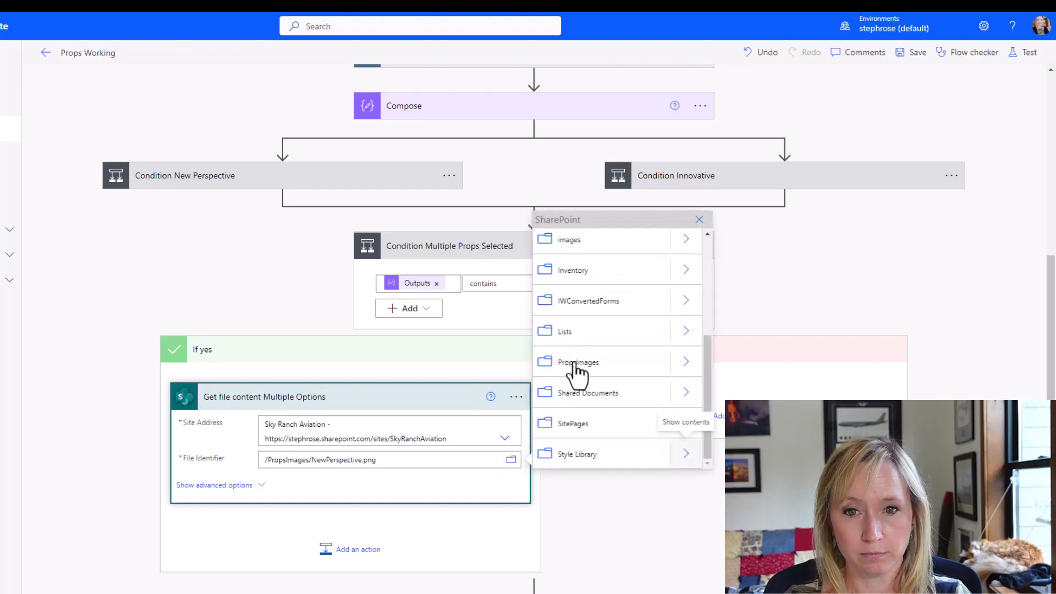
left_click(685, 363)
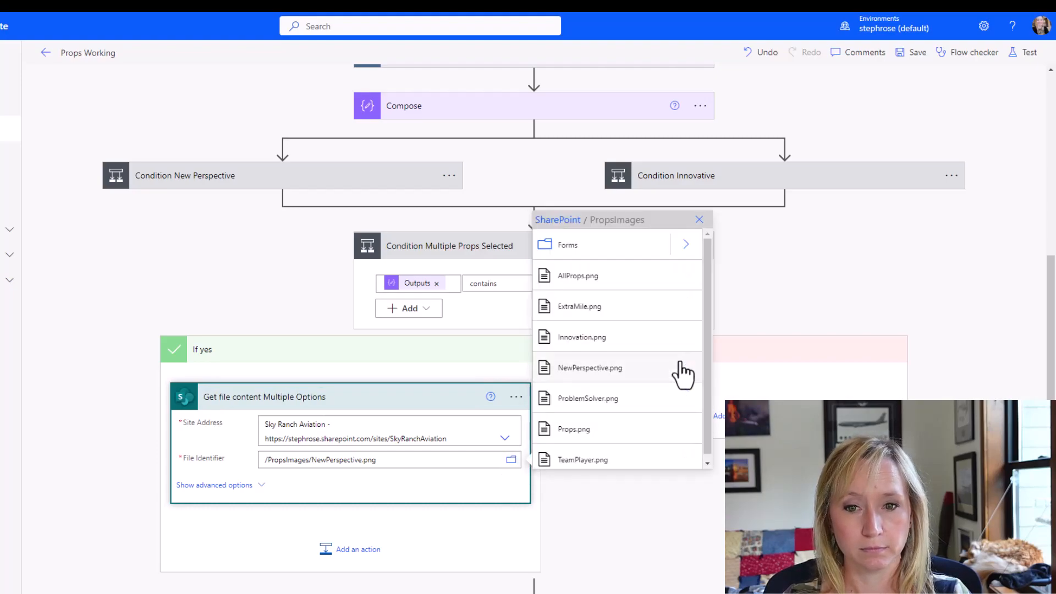
left_click(623, 430)
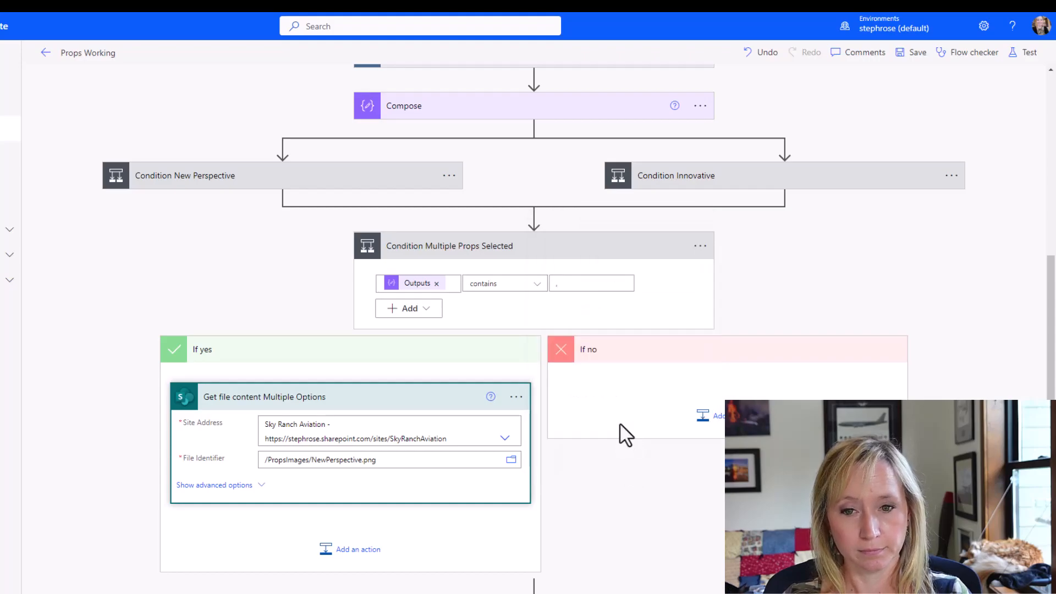
Step: Paste the copied Set variable varPropsImageFileLoc action below Get file content Multiple Options in the If yes branch
left_click(368, 550)
scroll(457, 534, "down", 3)
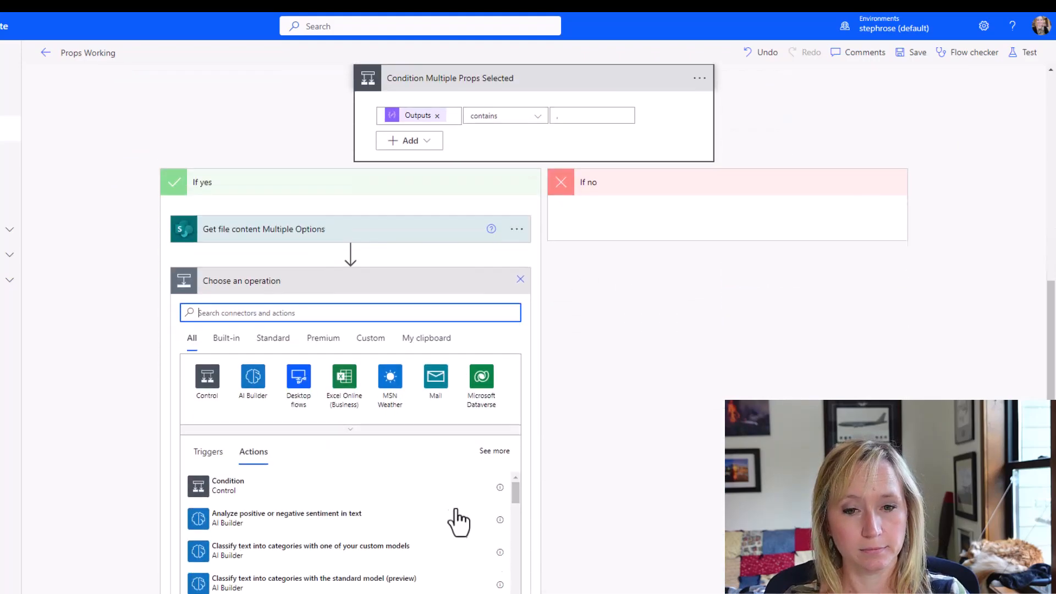
left_click(437, 326)
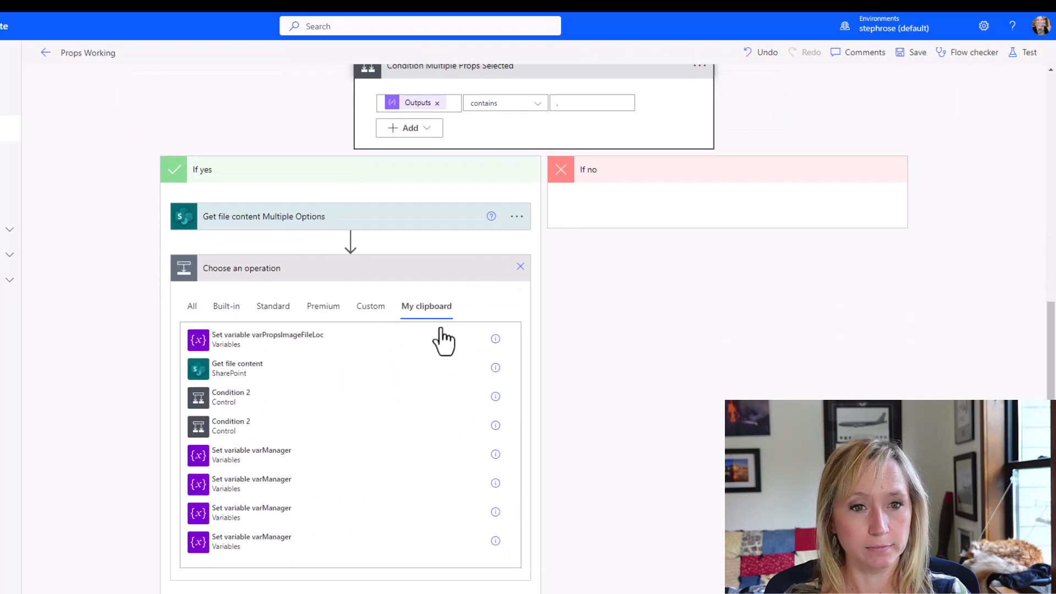
left_click(253, 343)
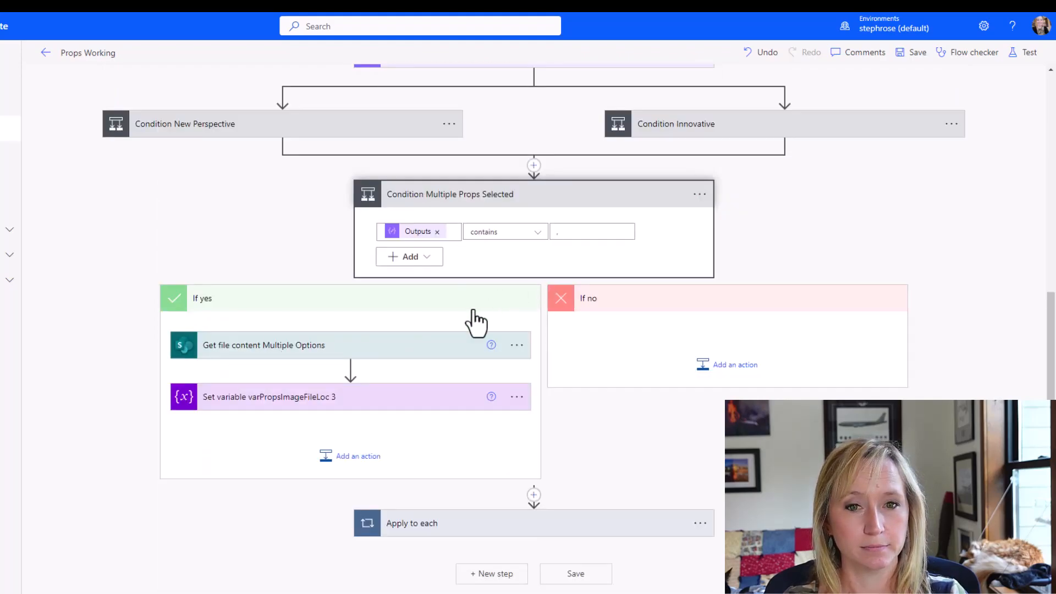
Step: Remove the body.$content token from the value of Set variable varPropsImageFileLoc 3 and set the alt text to "Props"
left_click(398, 395)
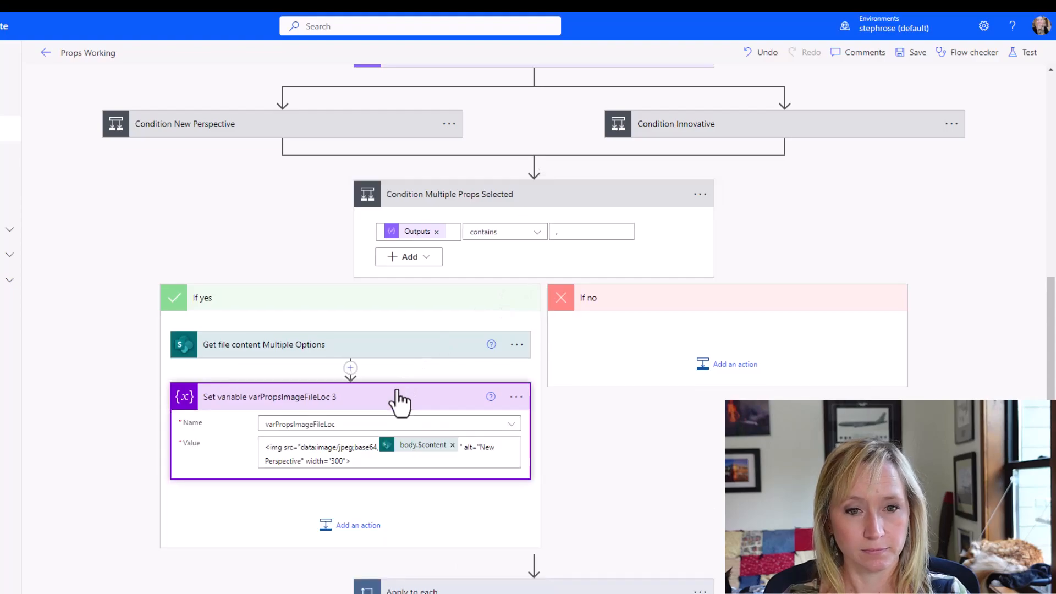
left_click(453, 445)
double_click(405, 445)
left_click(450, 445, "shift")
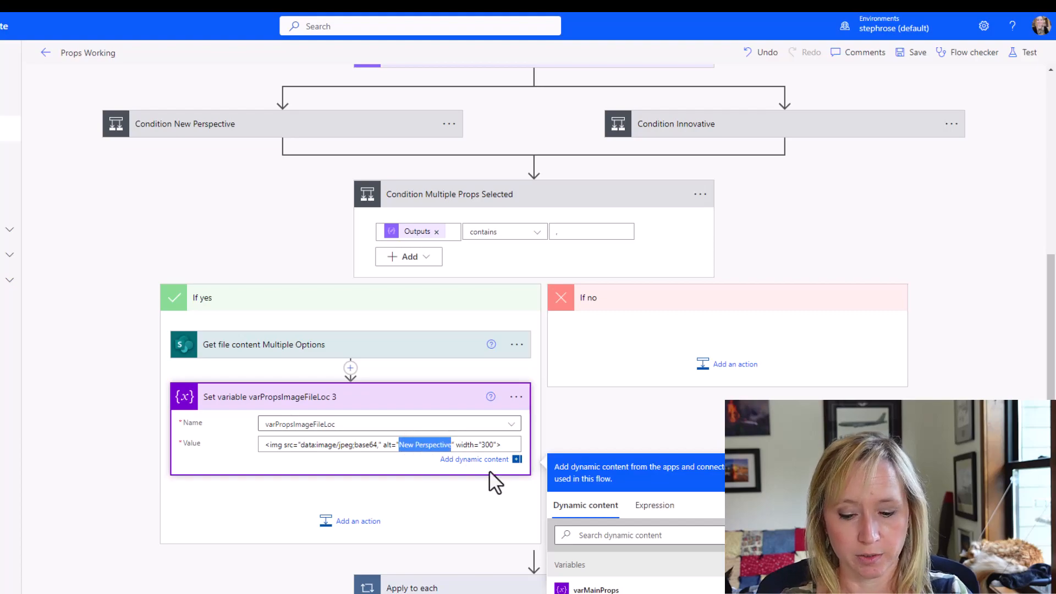
type("Props")
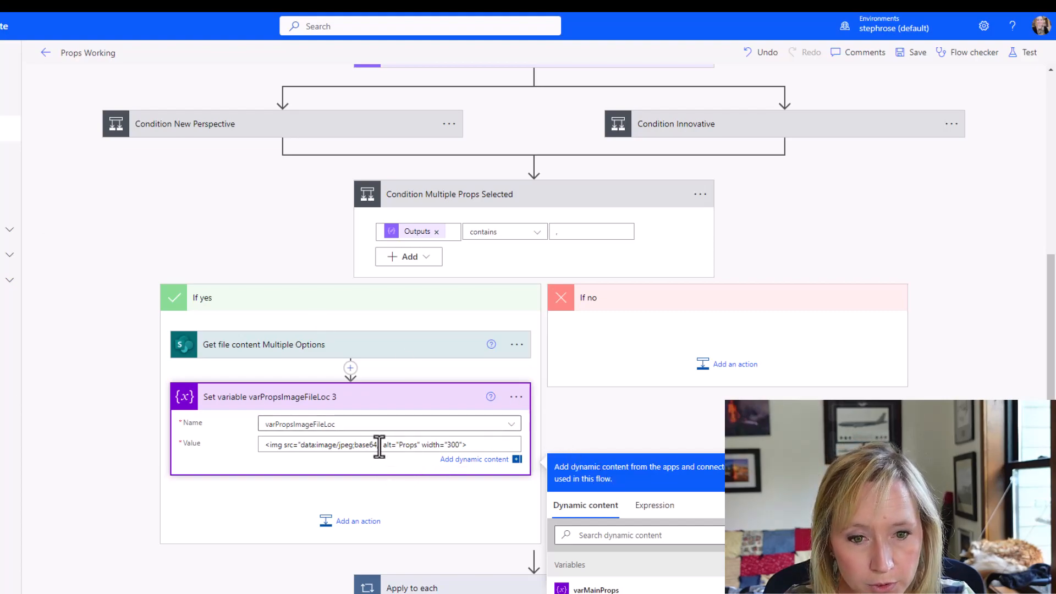
Step: Insert an expression after "base64," combining the File Content of Get file content Multiple Options with .$content, and save the flow
left_click(659, 520)
type(".$content")
scroll(721, 539, "down", 1)
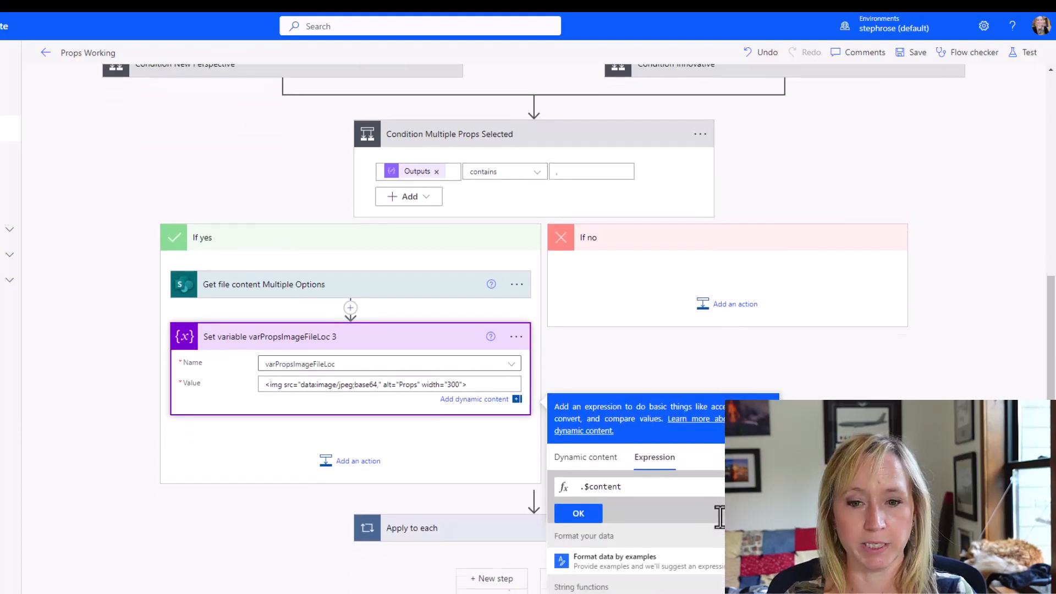
left_click(607, 453)
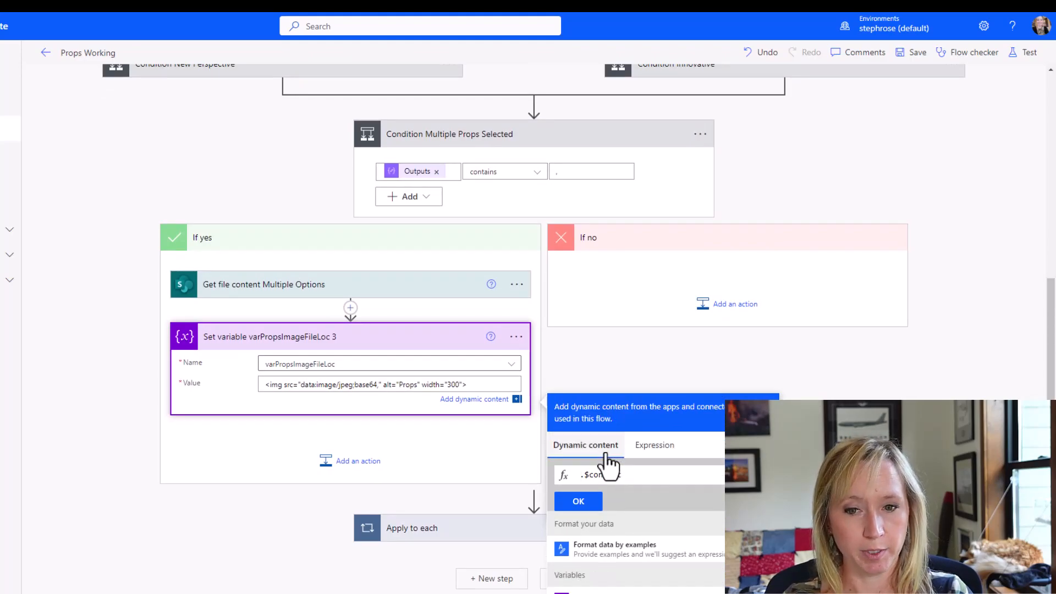
scroll(649, 484, "down", 2)
scroll(652, 487, "down", 1)
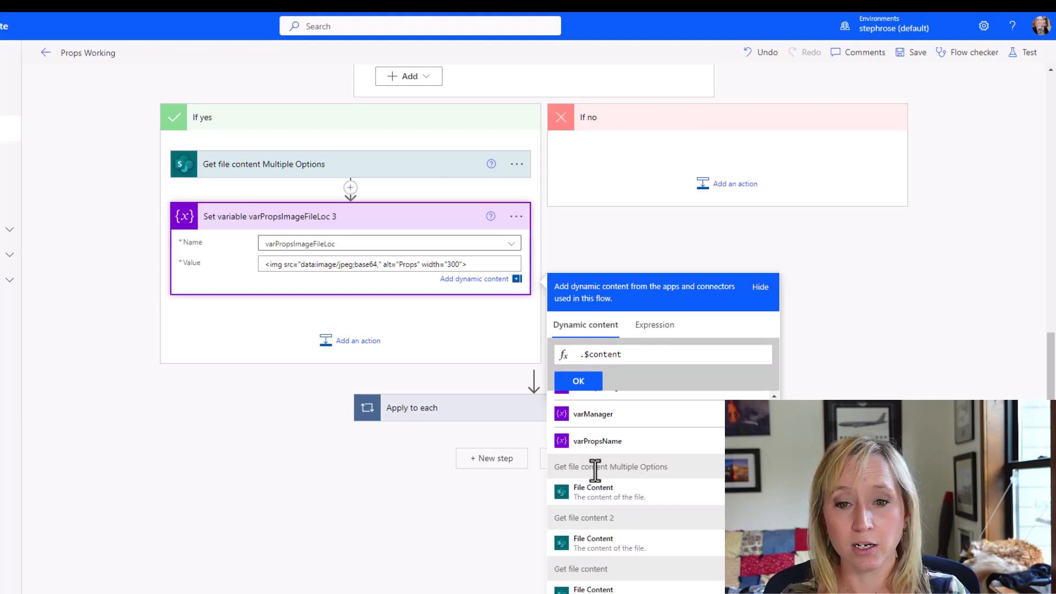
left_click(608, 490)
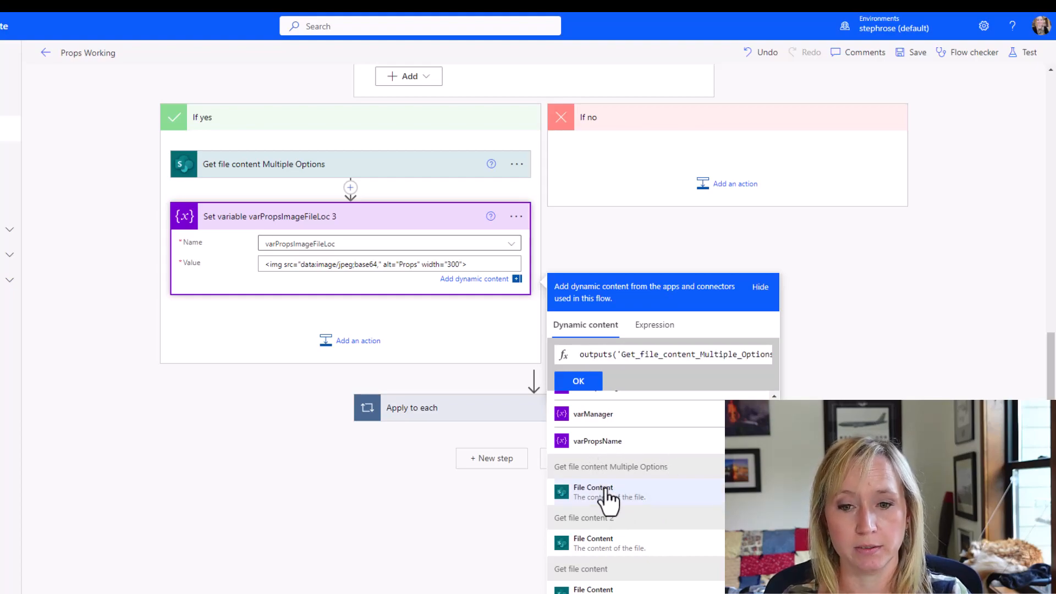
left_click(598, 379)
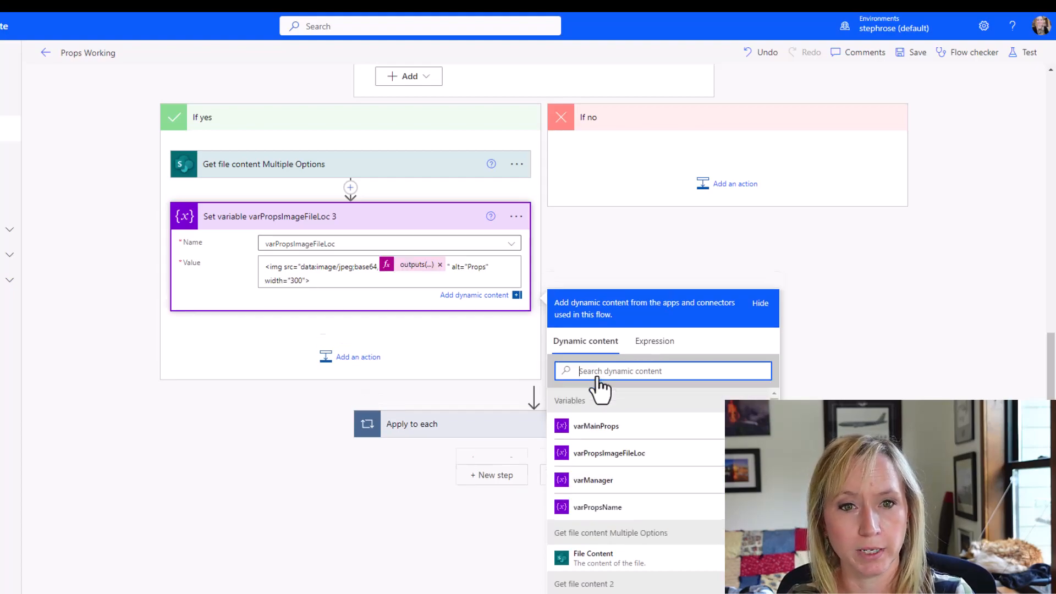
left_click(614, 267)
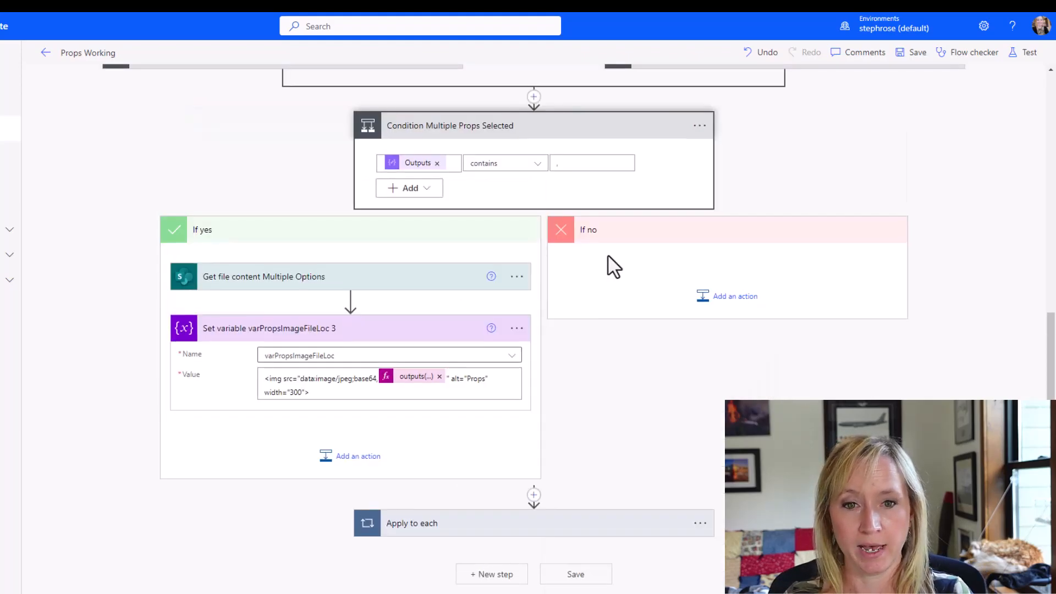
left_click(901, 54)
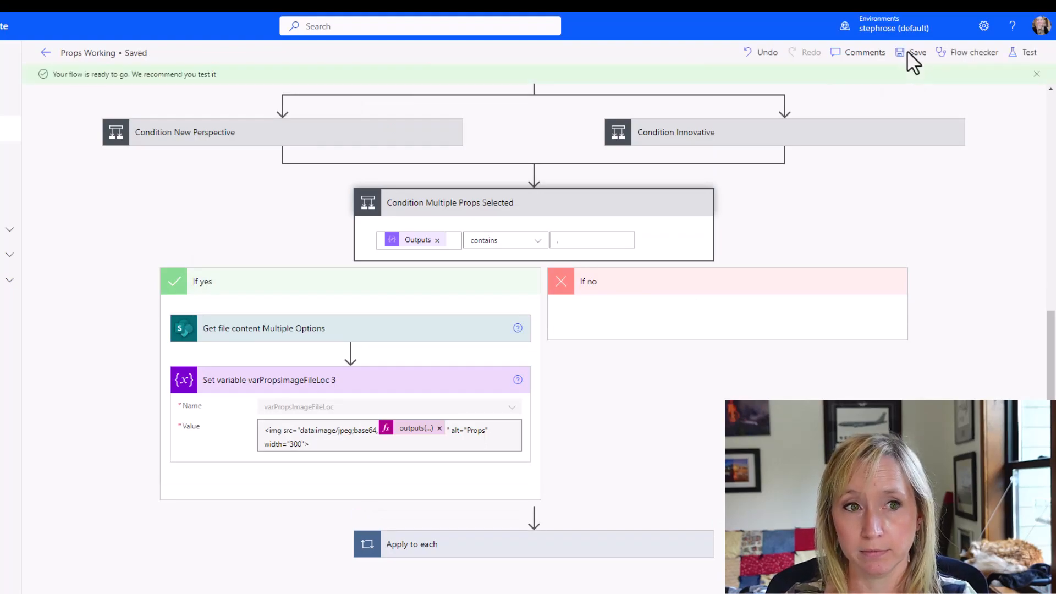
Step: Clear the "test" text from the body of Send an email (V2) Notification to Employee inside Apply to each
scroll(586, 469, "down", 1)
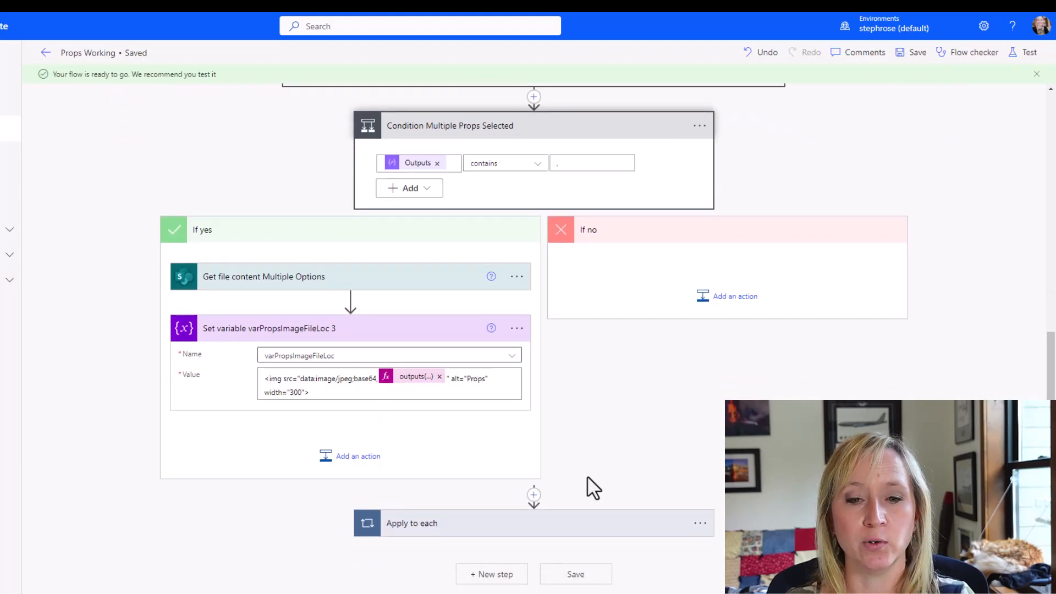
left_click(587, 532)
scroll(589, 537, "down", 5)
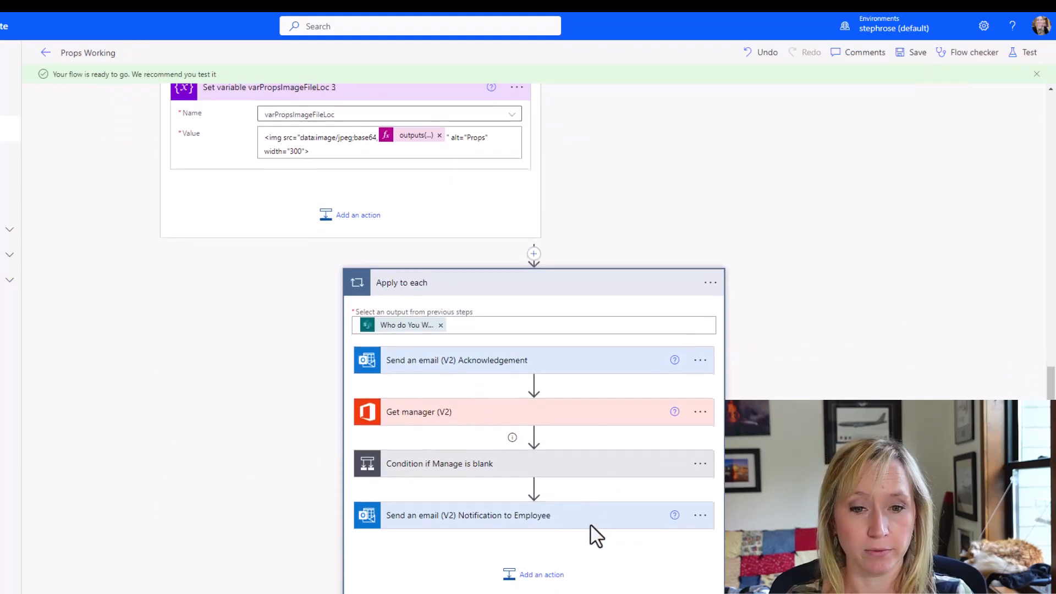
scroll(592, 522, "down", 1)
left_click(575, 462)
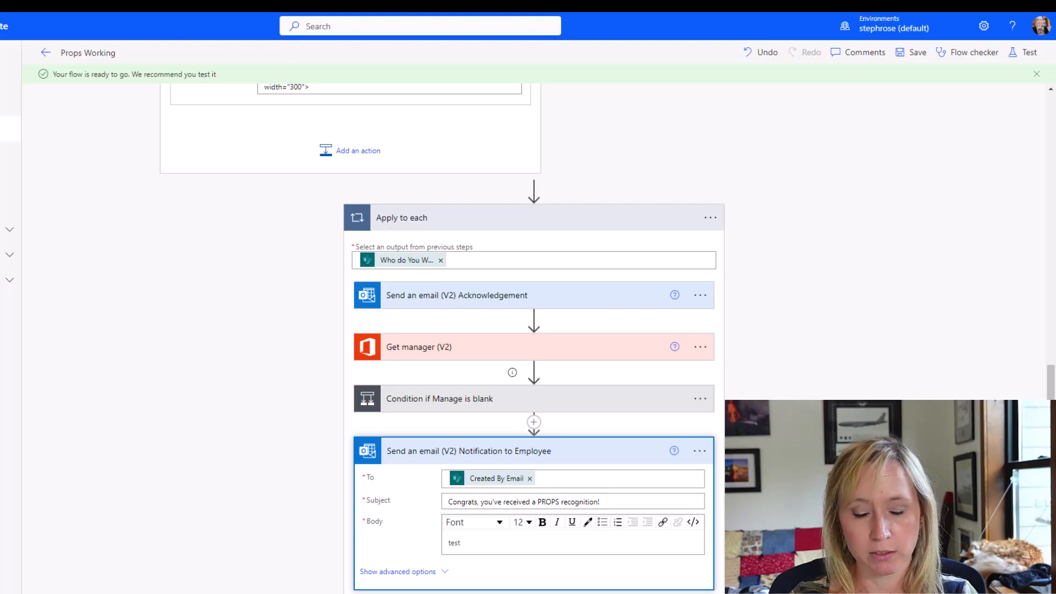
double_click(616, 545)
key("BackSpace")
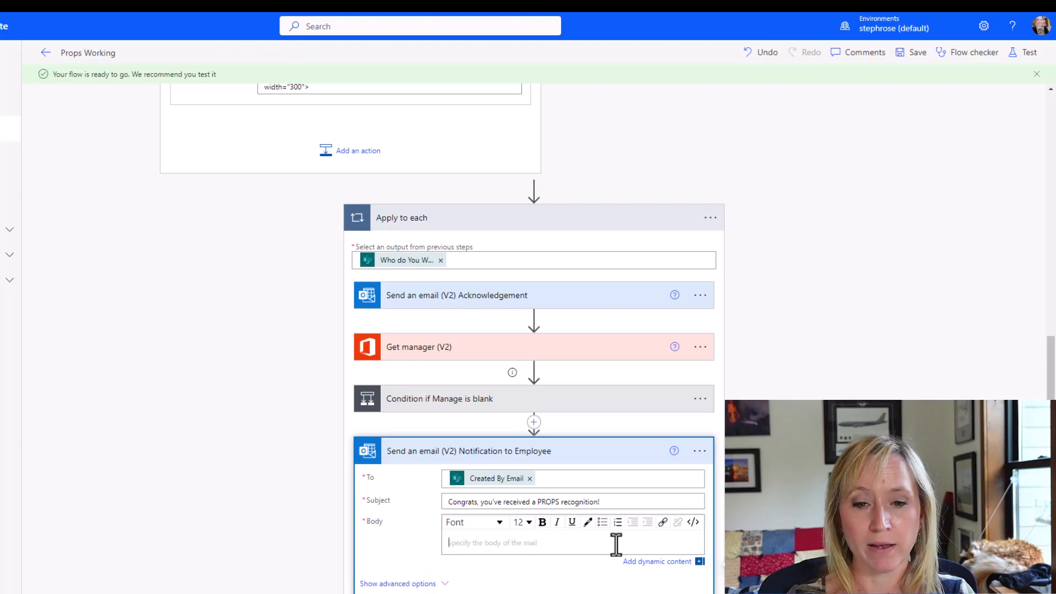
Step: Switch the email body to code view and replace its markup with <p style="text-align:center;"></p>
scroll(633, 478, "down", 2)
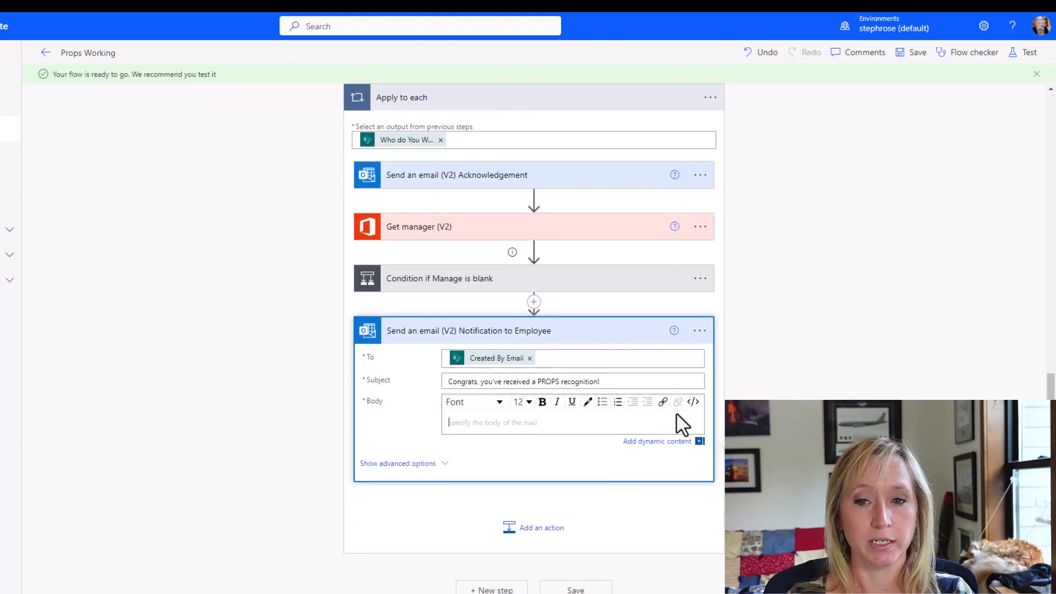
left_click(694, 403)
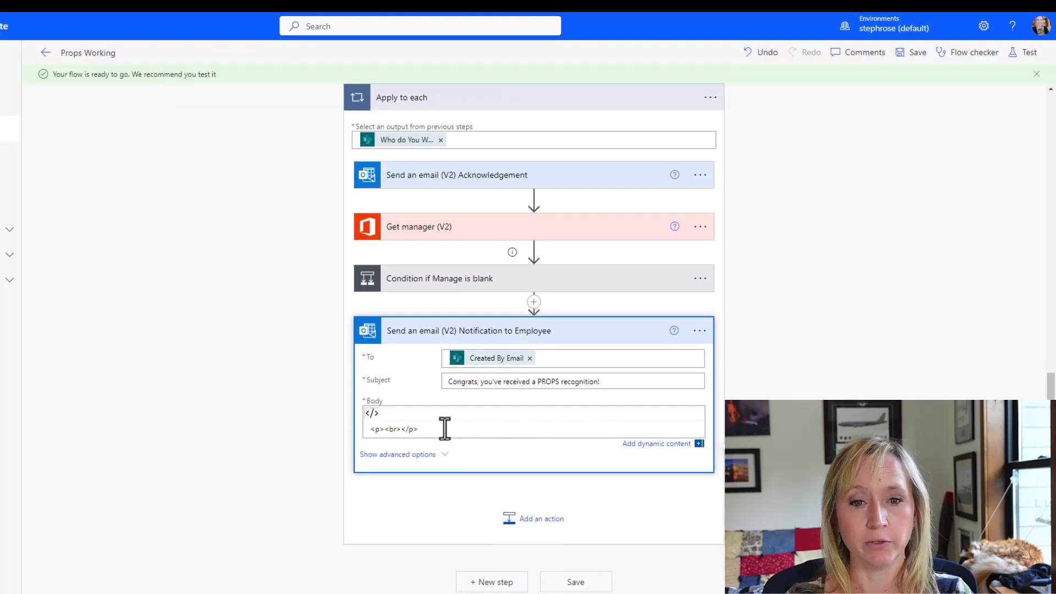
left_click_drag(436, 428, 361, 428)
type("<p style=\"text-align:center;\">")
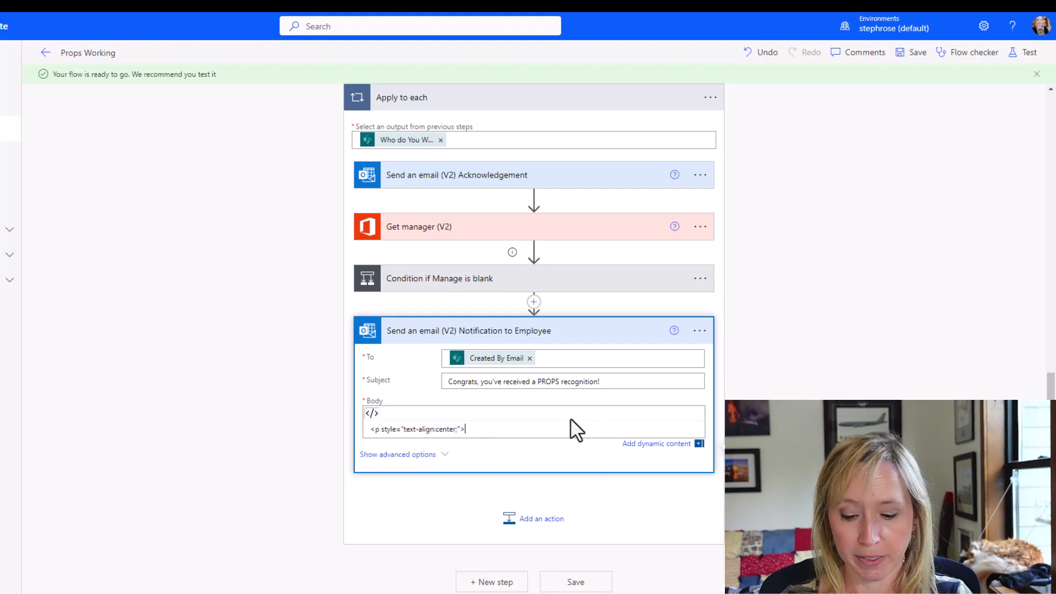
type("</p>")
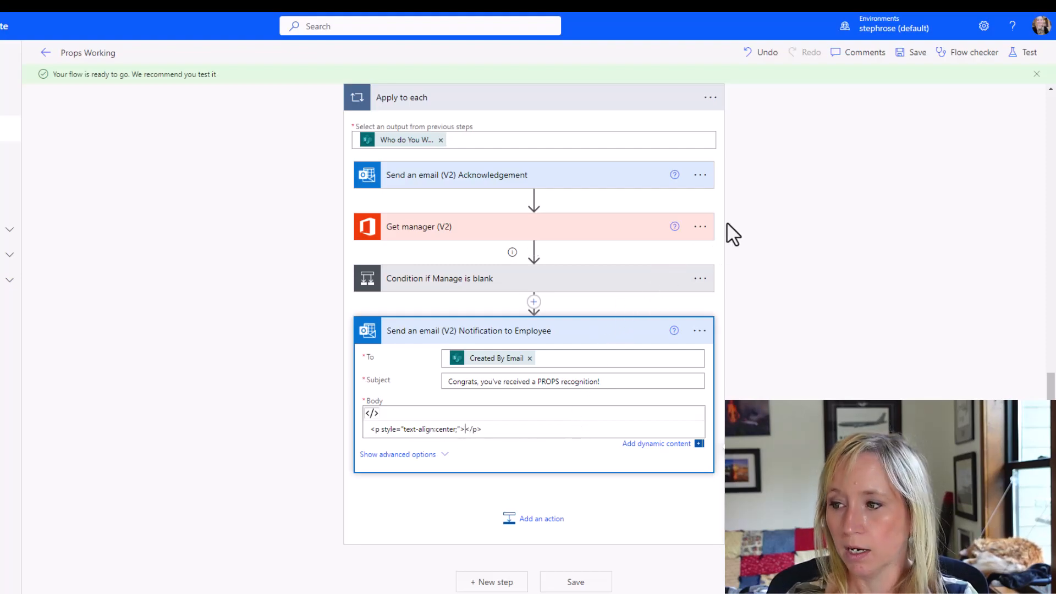
Step: Insert the varPropsImageFileLoc variable between the paragraph tags of the email body and save the flow
scroll(807, 299, "down", 2)
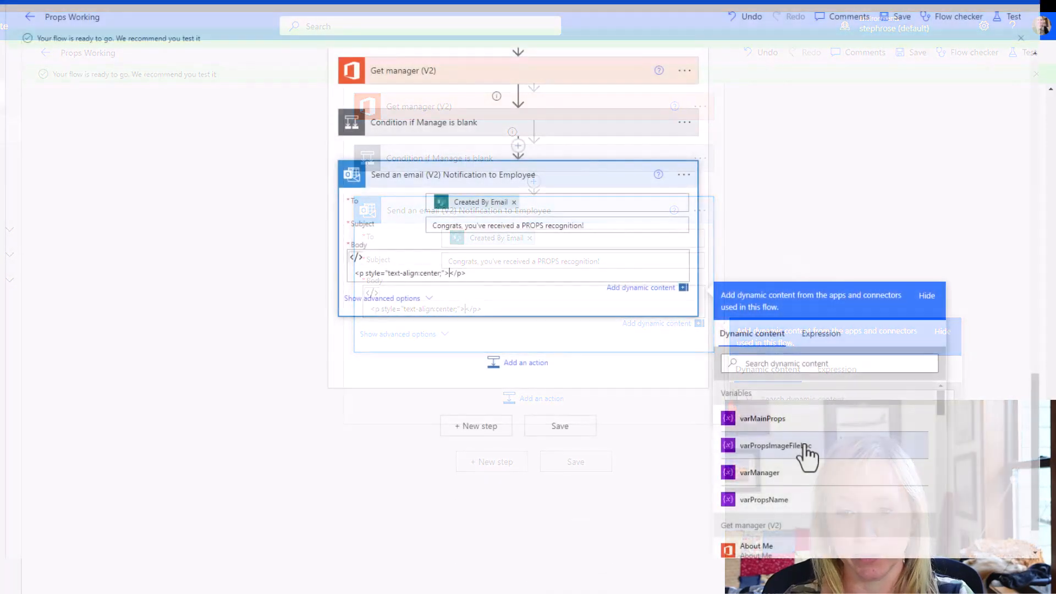
left_click(816, 484)
left_click(561, 429)
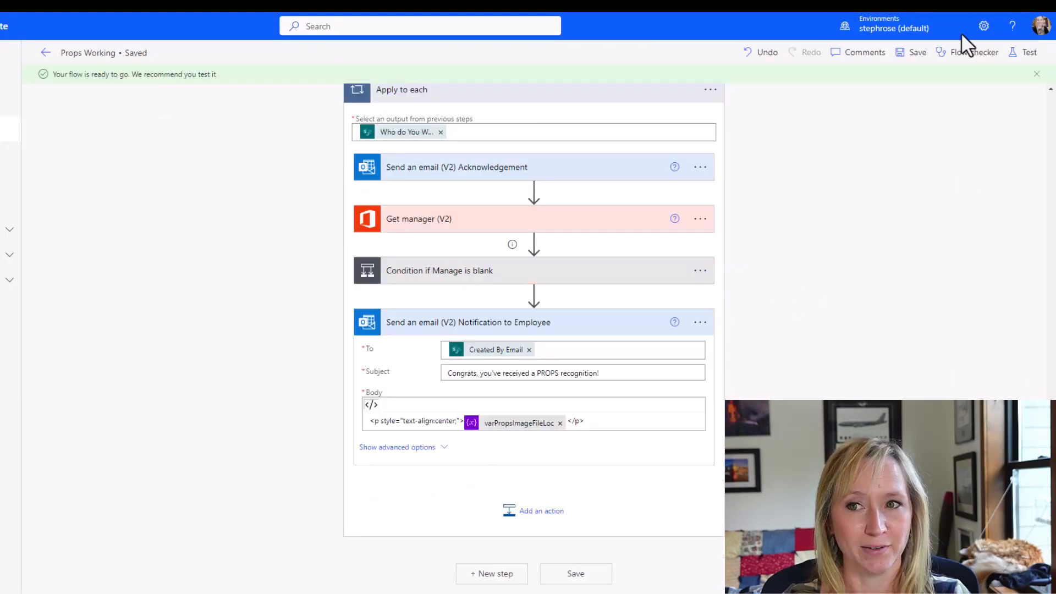
Step: Test the flow automatically with a recently used trigger
left_click(1018, 55)
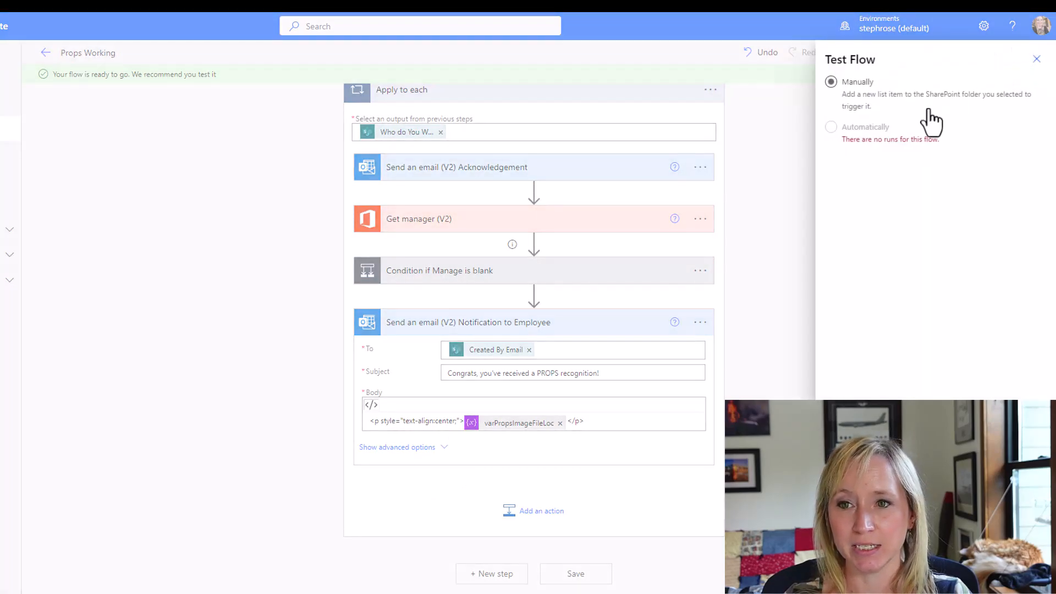
left_click(876, 129)
left_click(893, 150)
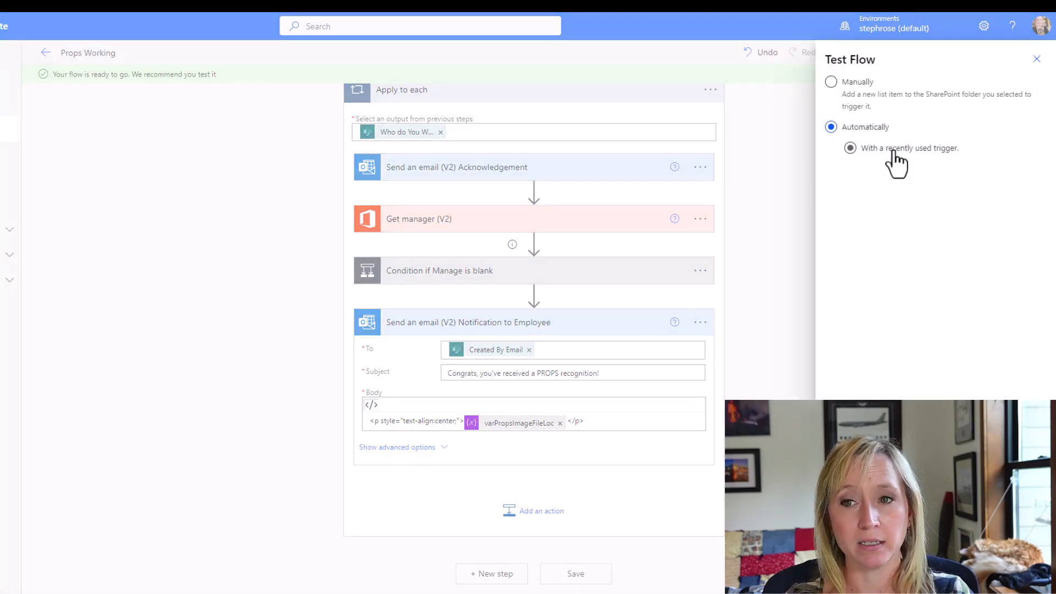
left_click(886, 188)
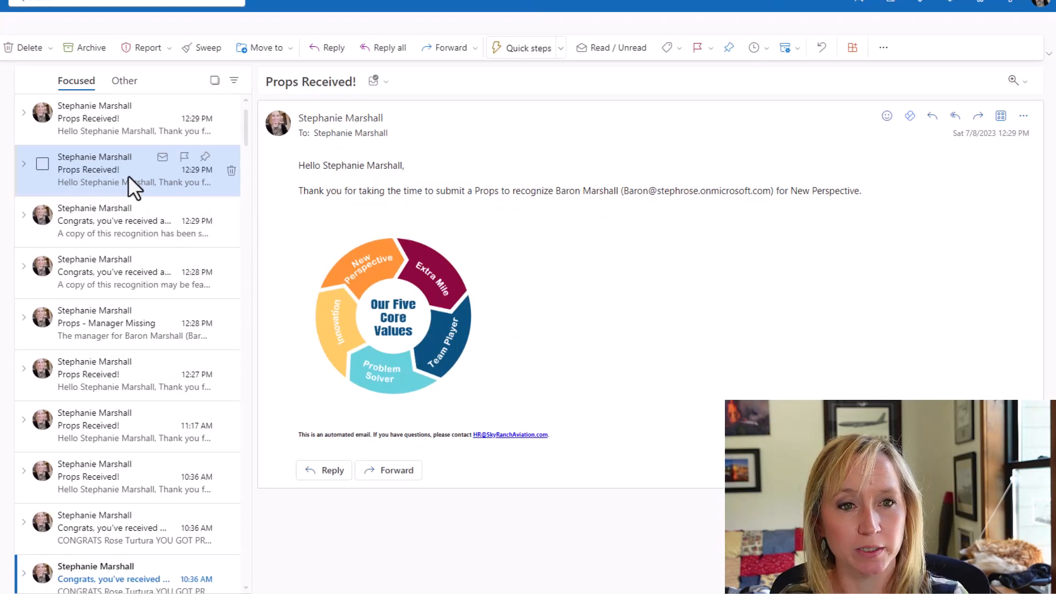
Step: Switch to Outlook and examine the received acknowledgement and PROPS recognition emails for single and multiple selected Props
left_click(119, 127)
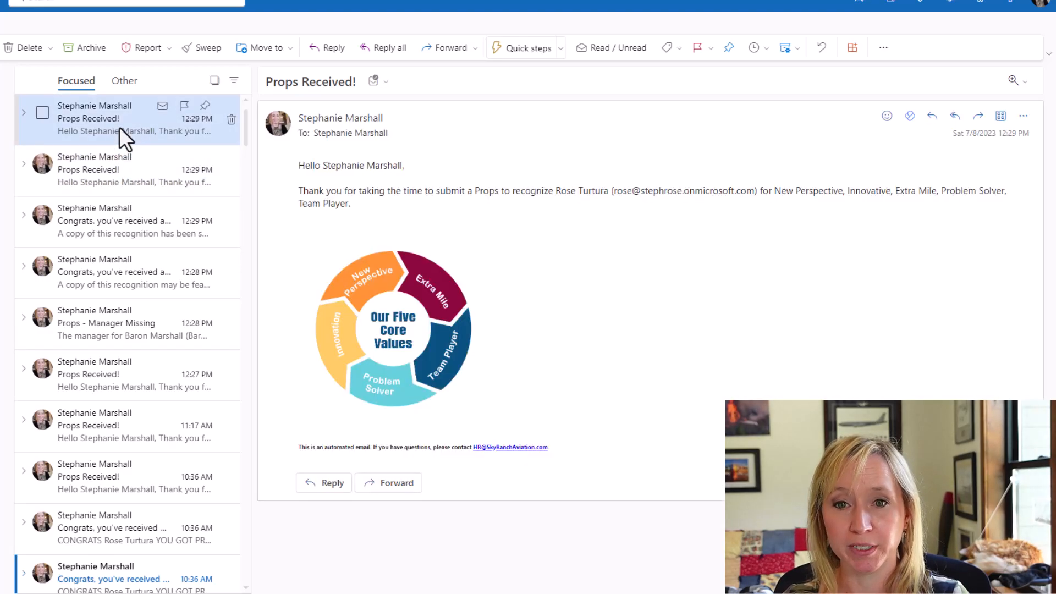
left_click(132, 229)
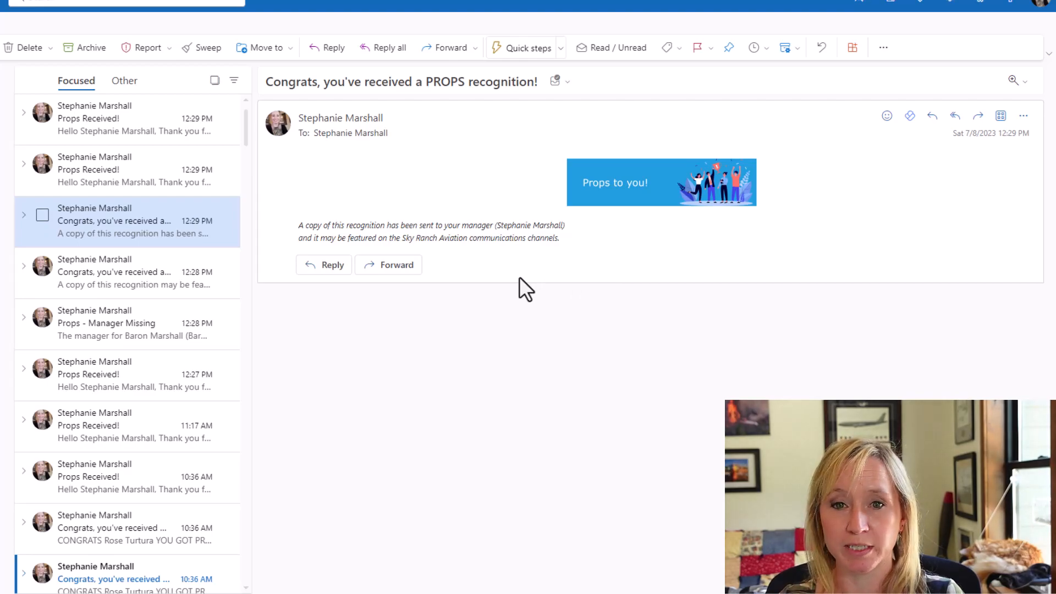
left_click(99, 279)
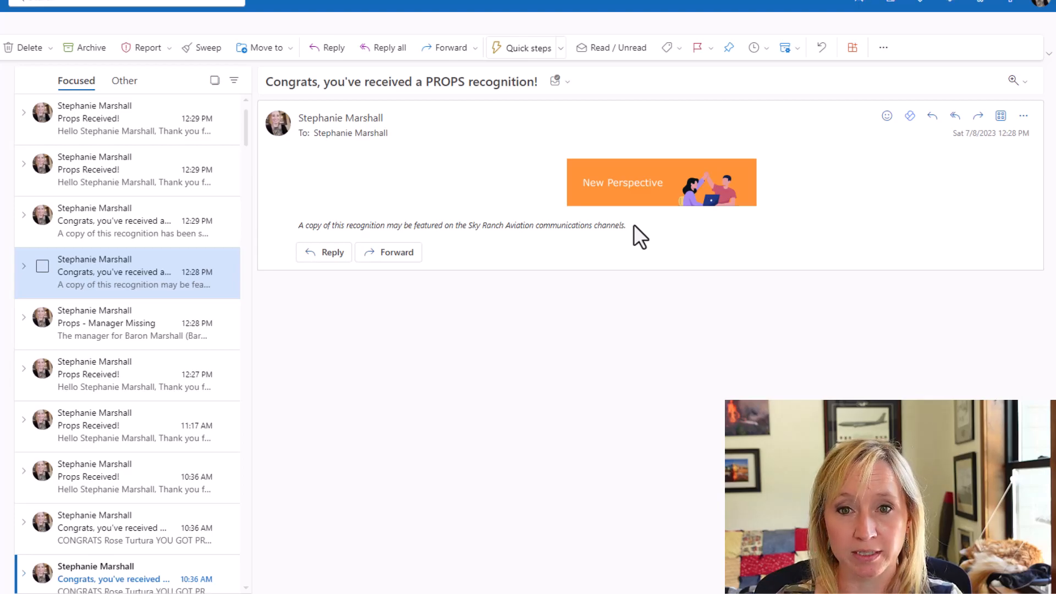
Step: Check the communications channels note in the New Perspective recognition email and open the Props - Manager Missing email
triple_click(307, 225)
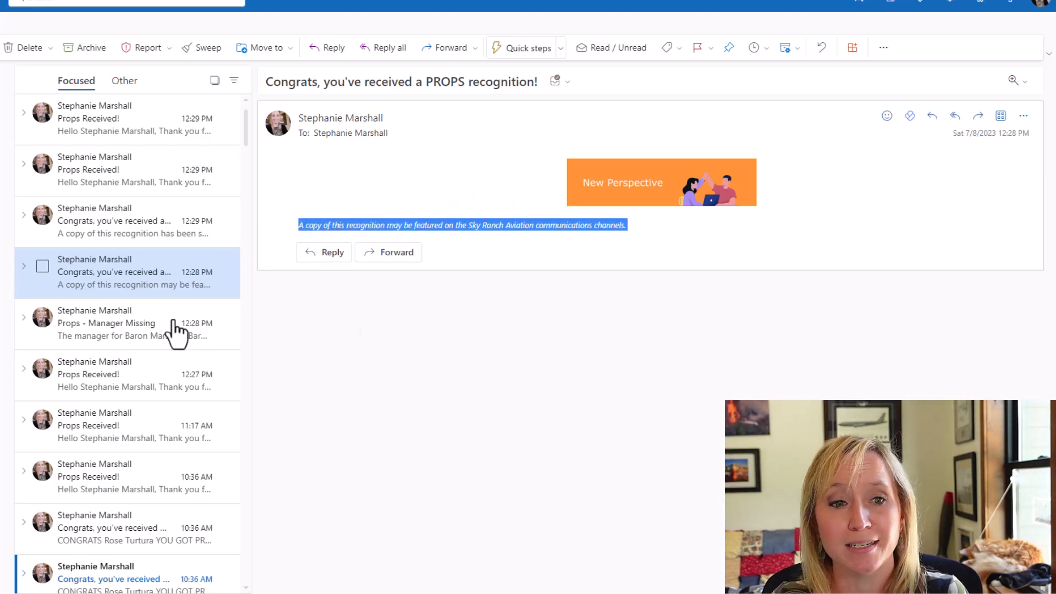
left_click(110, 332)
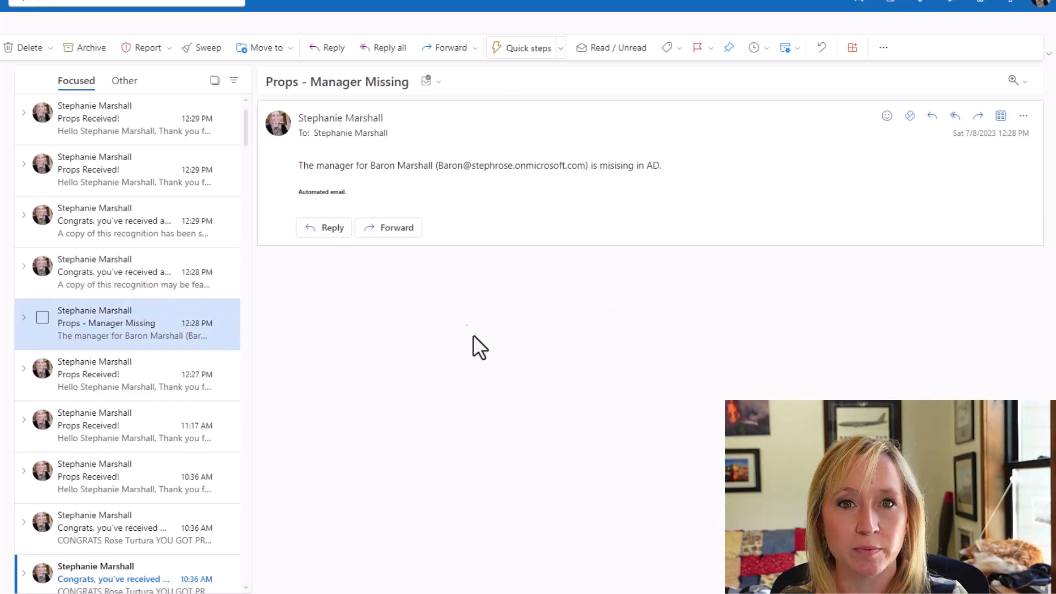
Step: Switch to the Power Automate test run and examine the results of the New Perspective, Innovative and Multiple Props Selected conditions
left_click(468, 0)
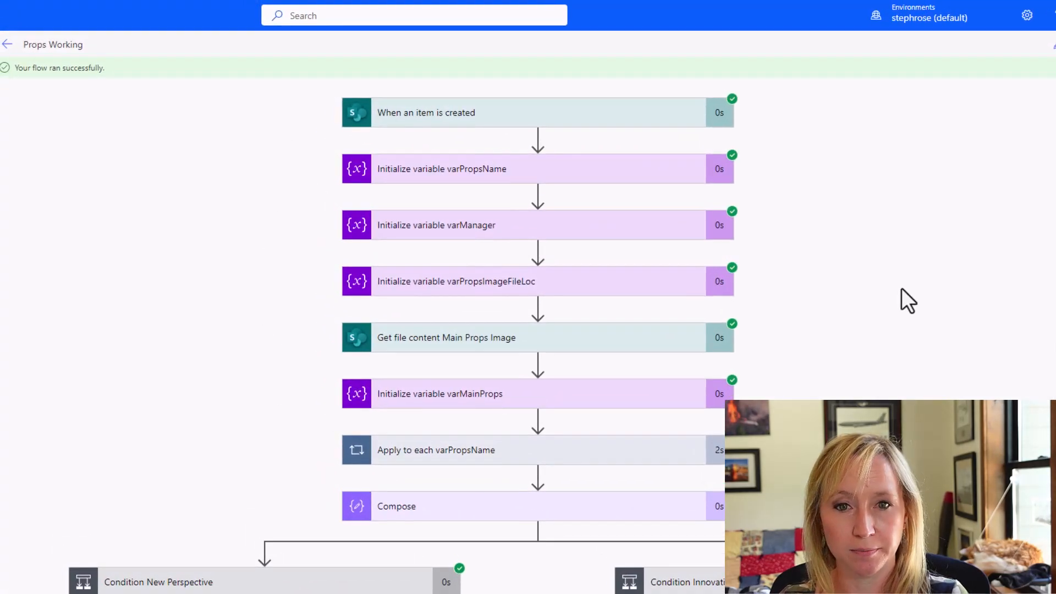
scroll(894, 305, "down", 3)
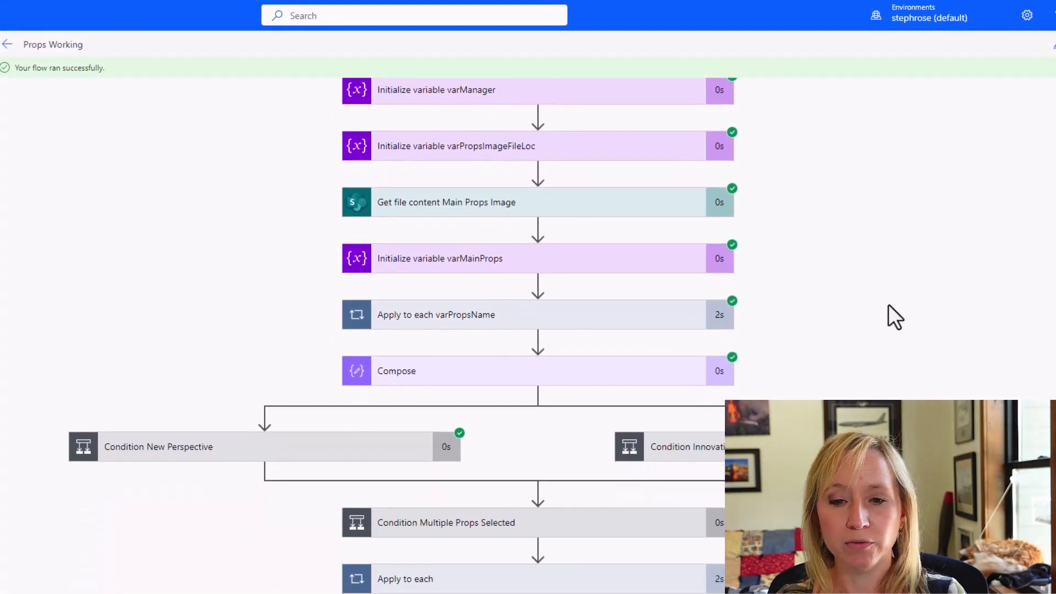
left_click(378, 447)
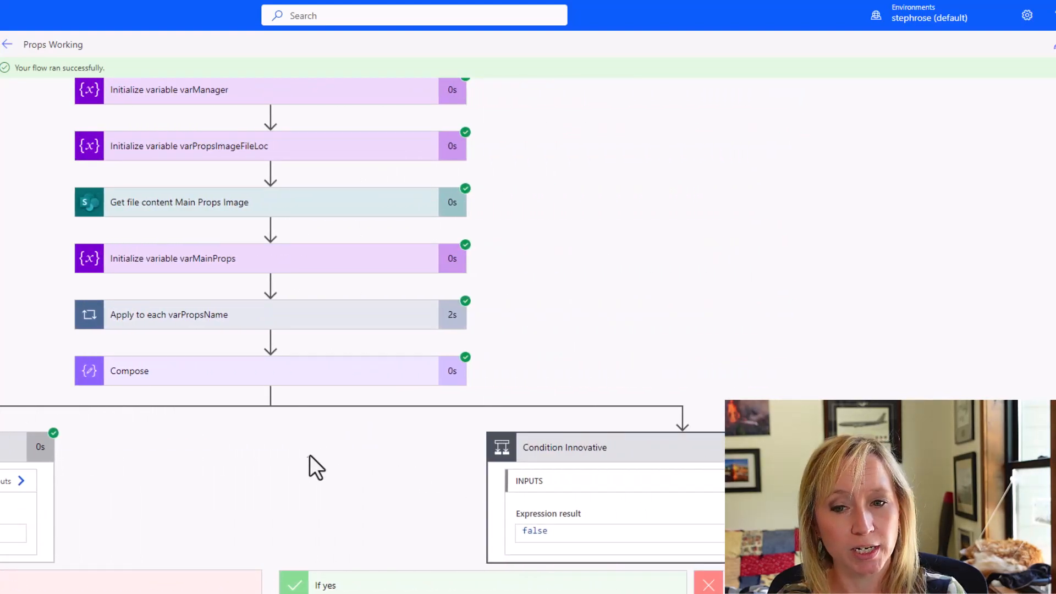
scroll(328, 447, "down", 5)
scroll(328, 447, "down", 1)
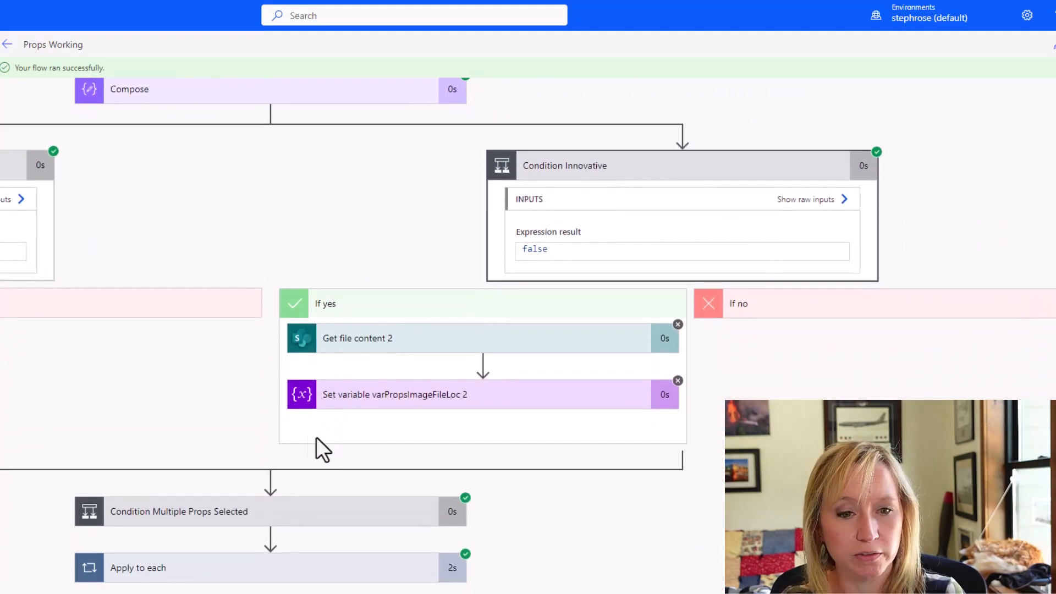
left_click(285, 517)
scroll(288, 517, "down", 6)
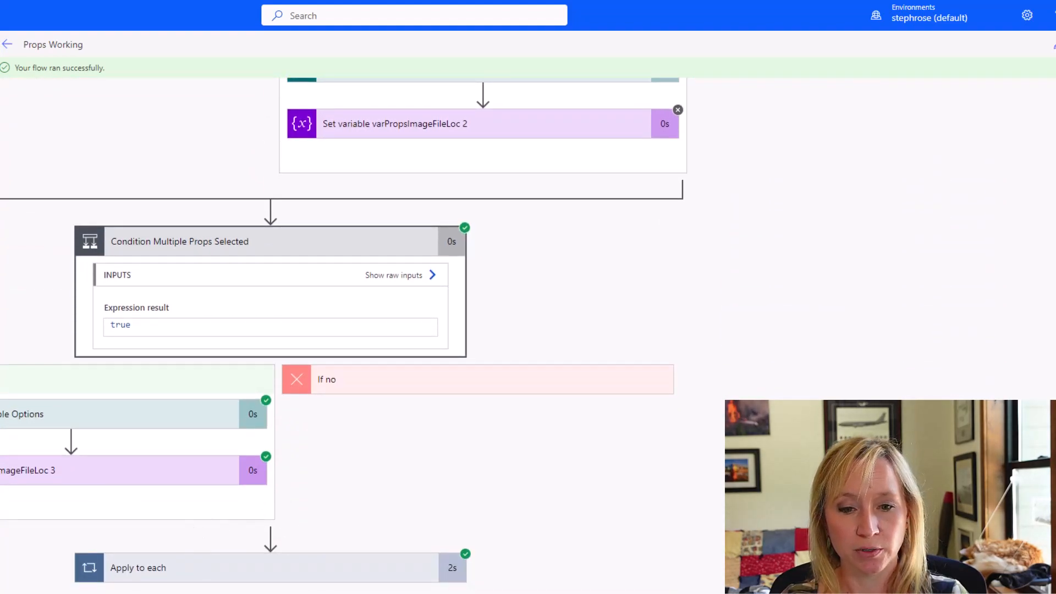
Step: Inspect the inputs and outputs of Get file content Multiple Options and Set variable varPropsImageFileLoc 3 in the If yes branch
scroll(304, 410, "left", 4)
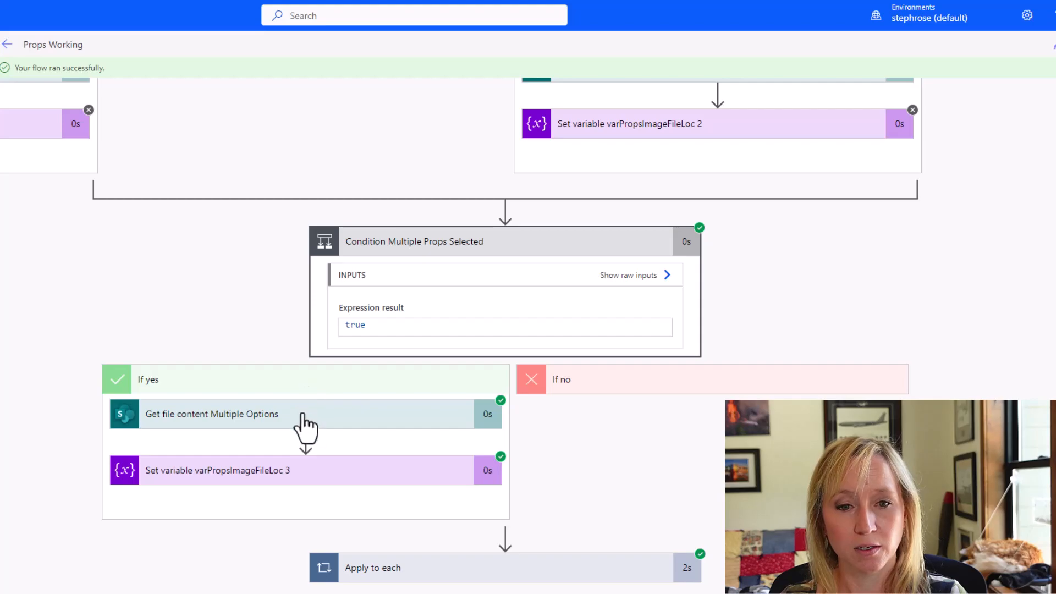
left_click(304, 421)
scroll(303, 415, "down", 6)
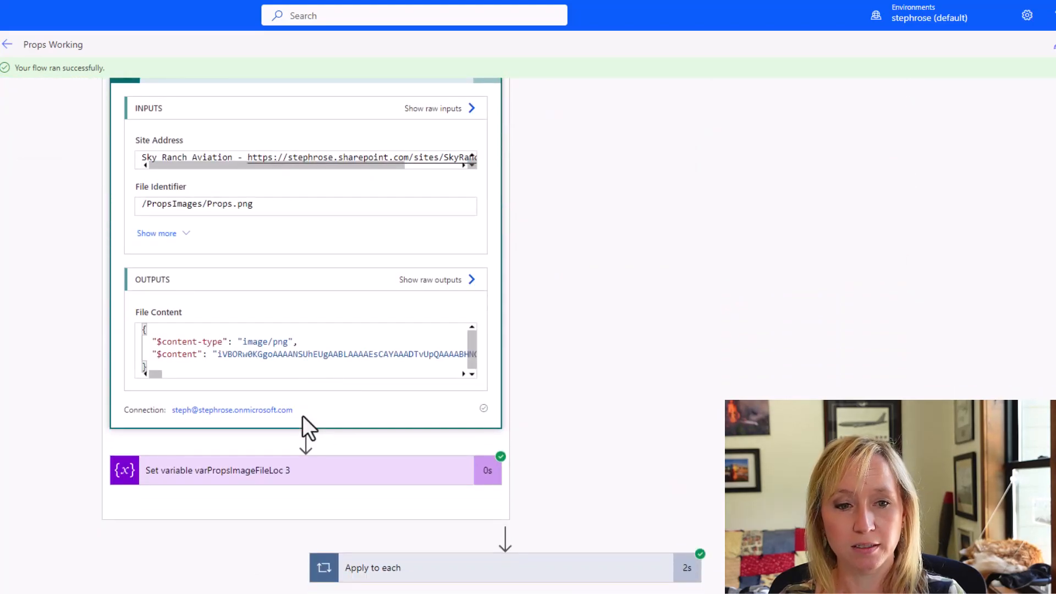
left_click(323, 471)
scroll(319, 465, "down", 4)
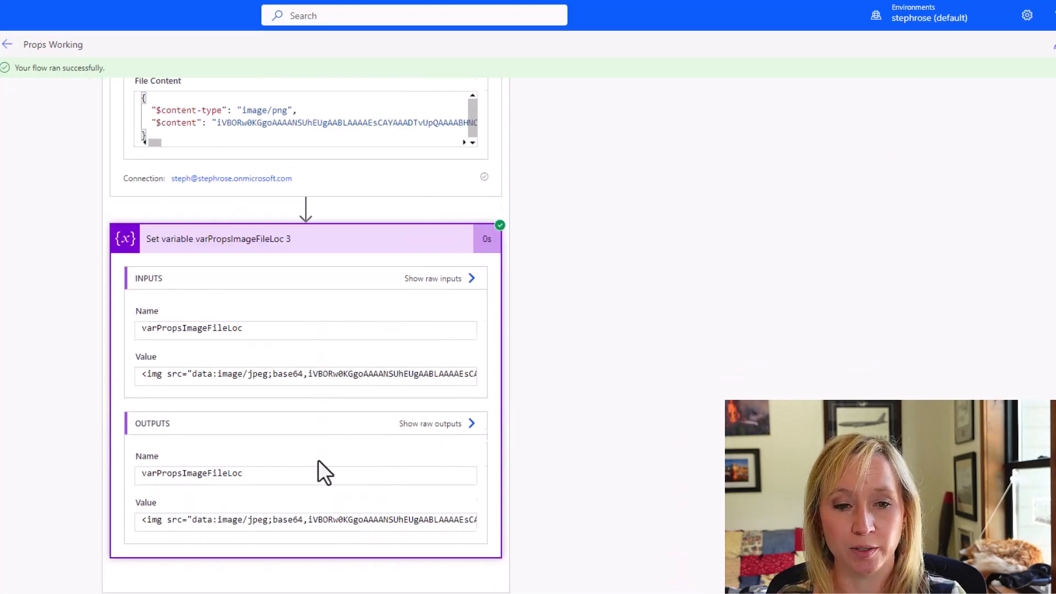
scroll(325, 472, "down", 2)
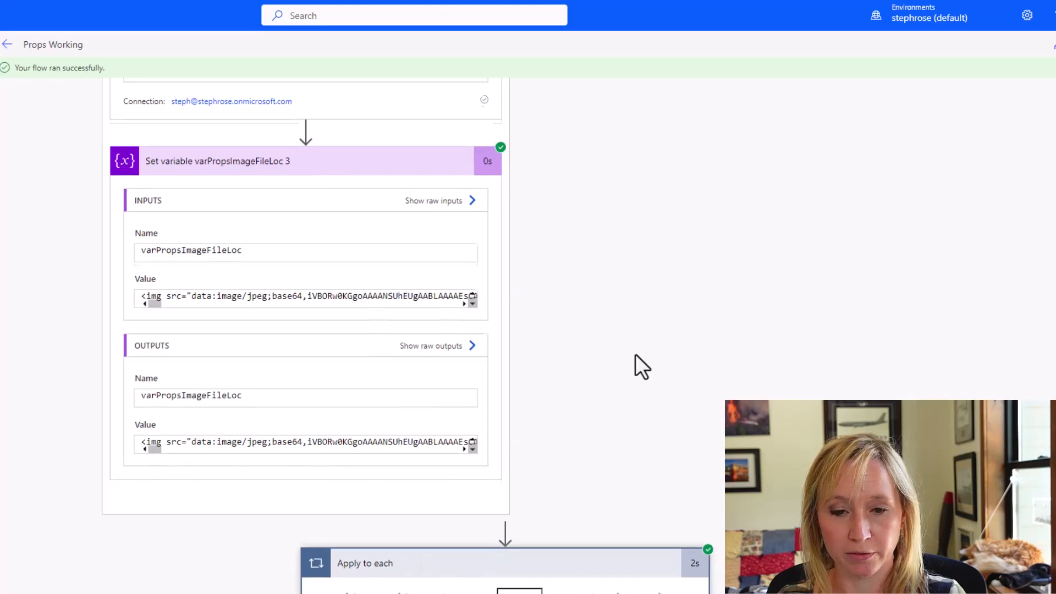
scroll(636, 352, "down", 5)
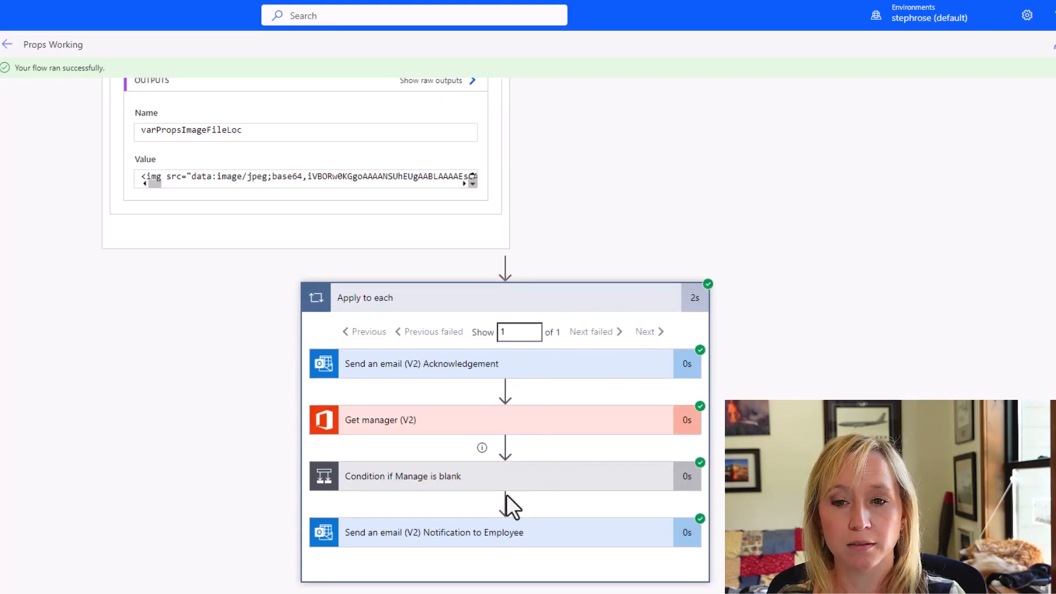
Step: Inspect the run results of Get manager (V2) and Condition if Manage is blank inside Apply to each
left_click(464, 435)
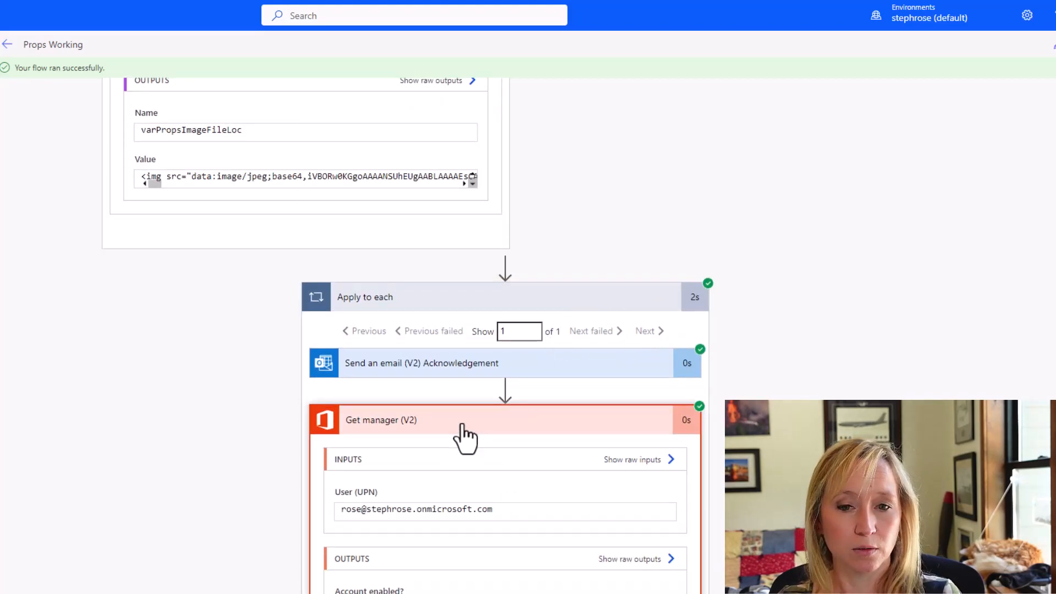
scroll(462, 424, "down", 15)
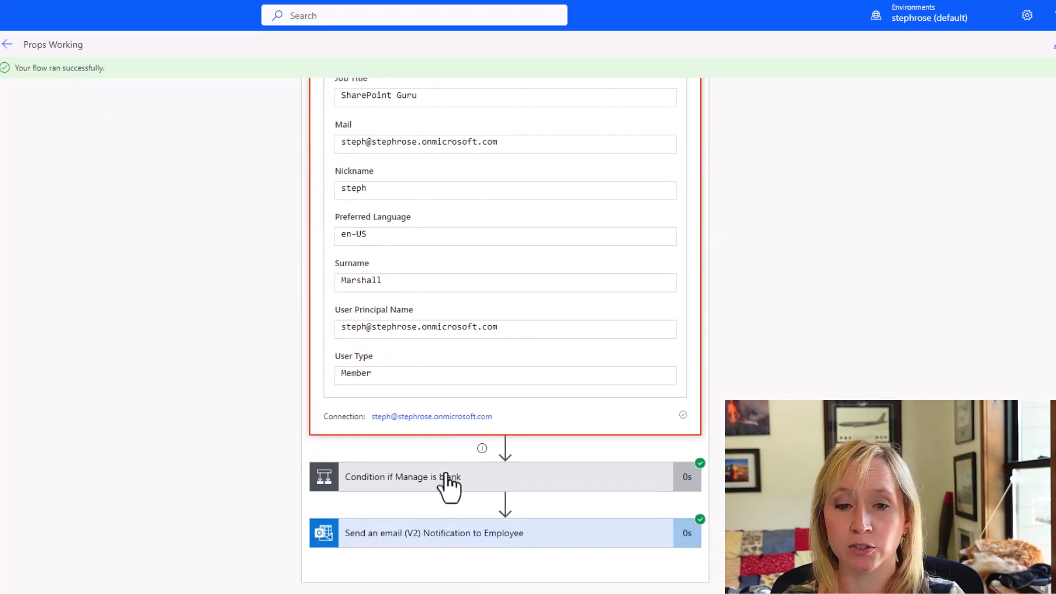
left_click(448, 484)
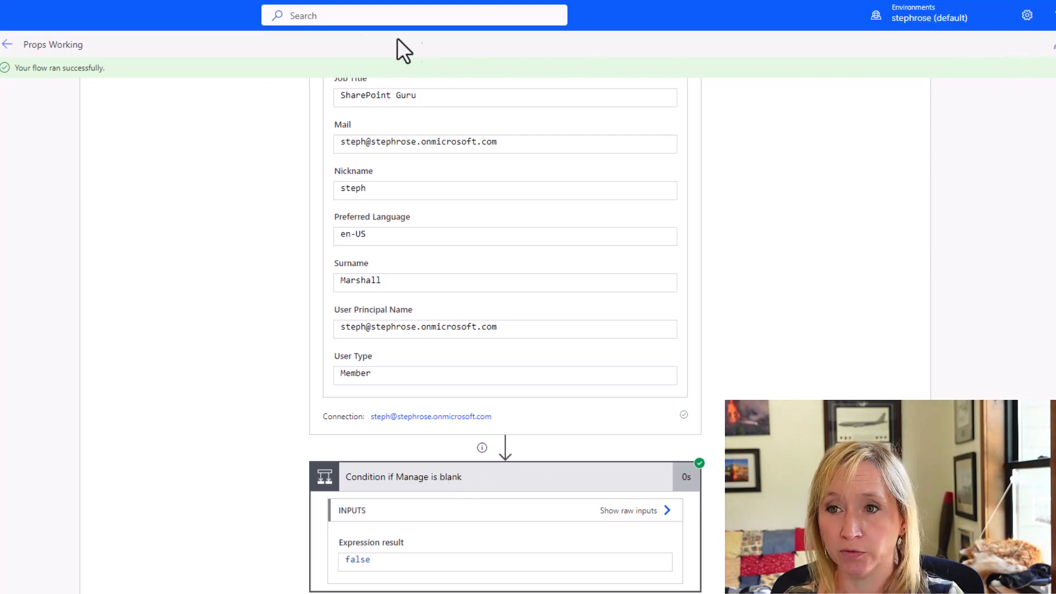
Step: Open the earlier Jul 8, 01:28 PM test run and inspect its Get manager (V2) action and Condition if Manage is blank
left_click(7, 44)
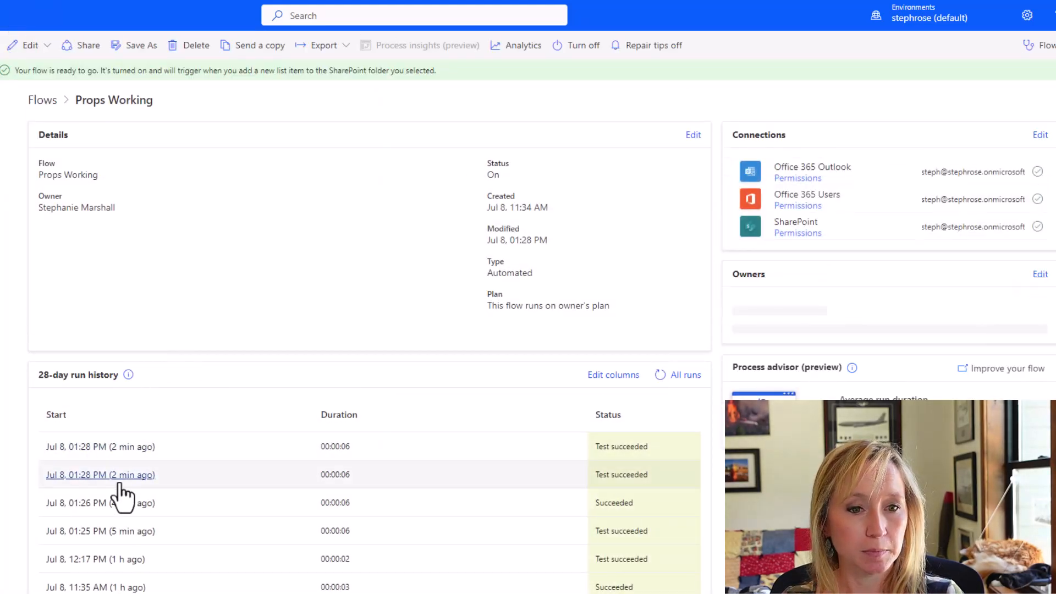
left_click(117, 476)
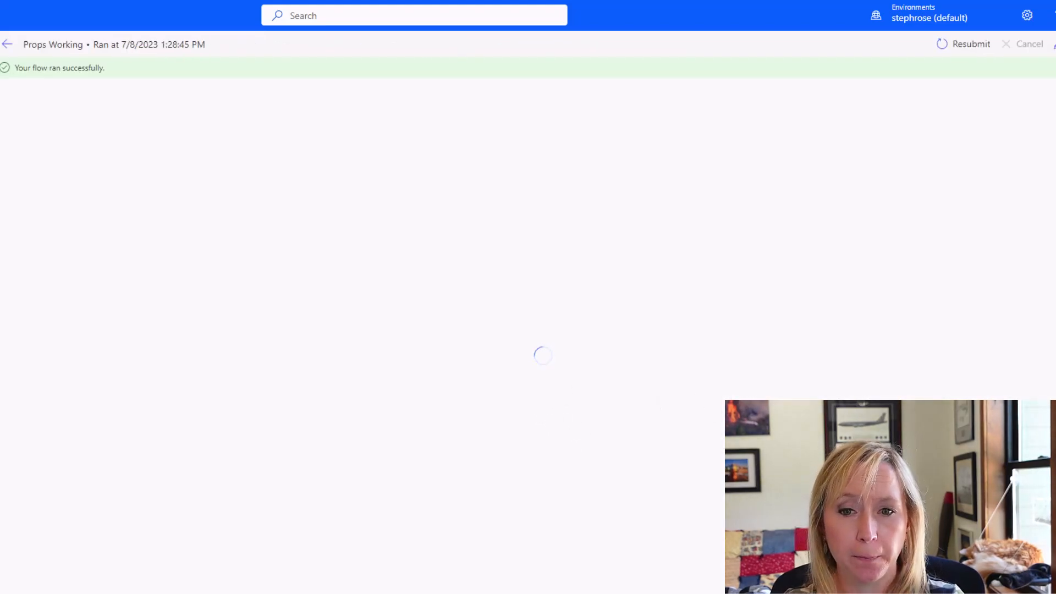
scroll(538, 335, "down", 3)
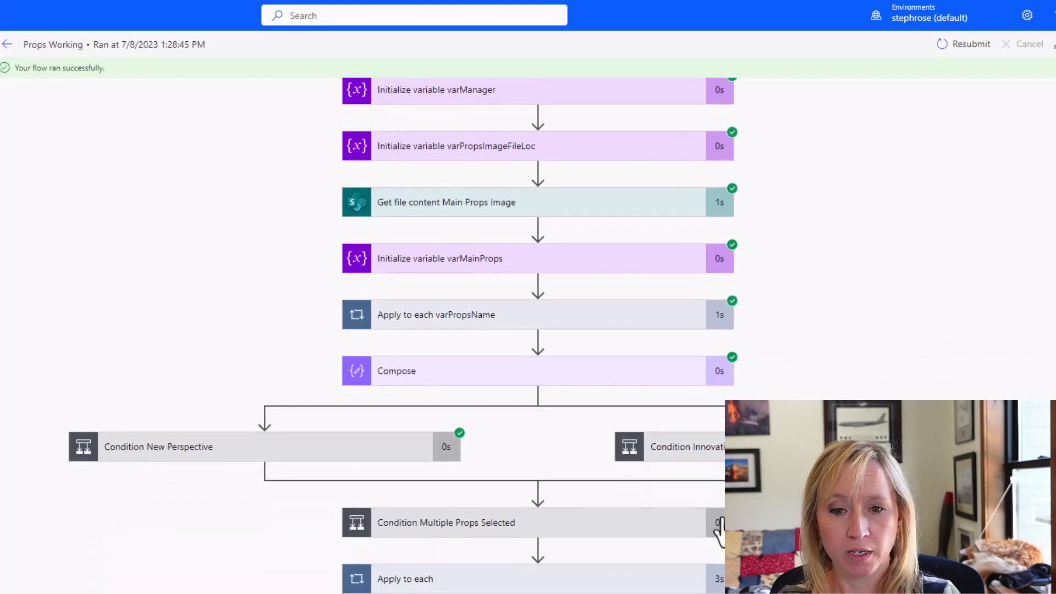
left_click(577, 590)
scroll(577, 590, "down", 5)
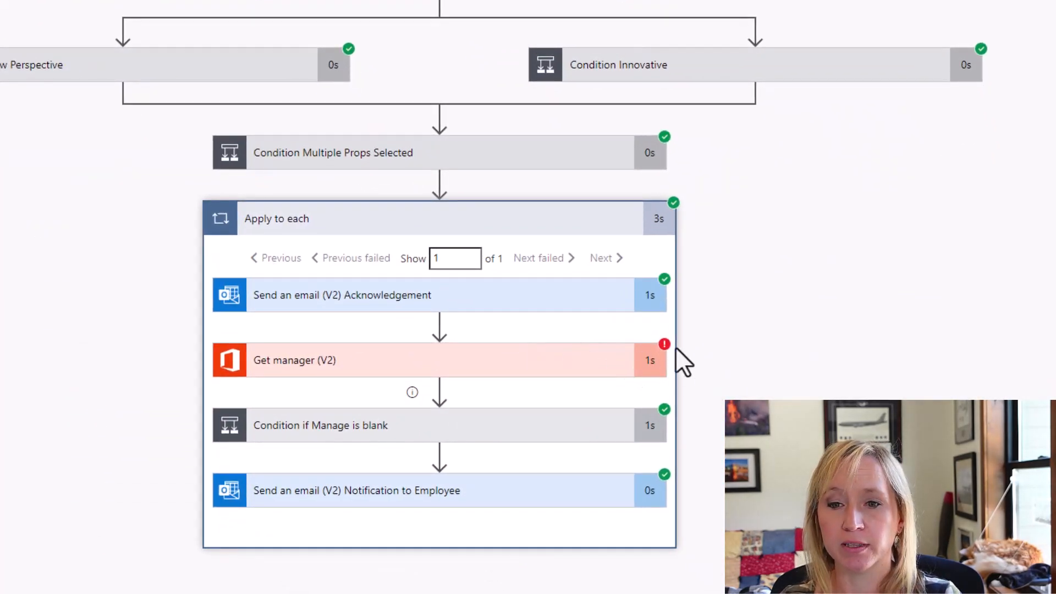
left_click(491, 367)
scroll(495, 380, "down", 4)
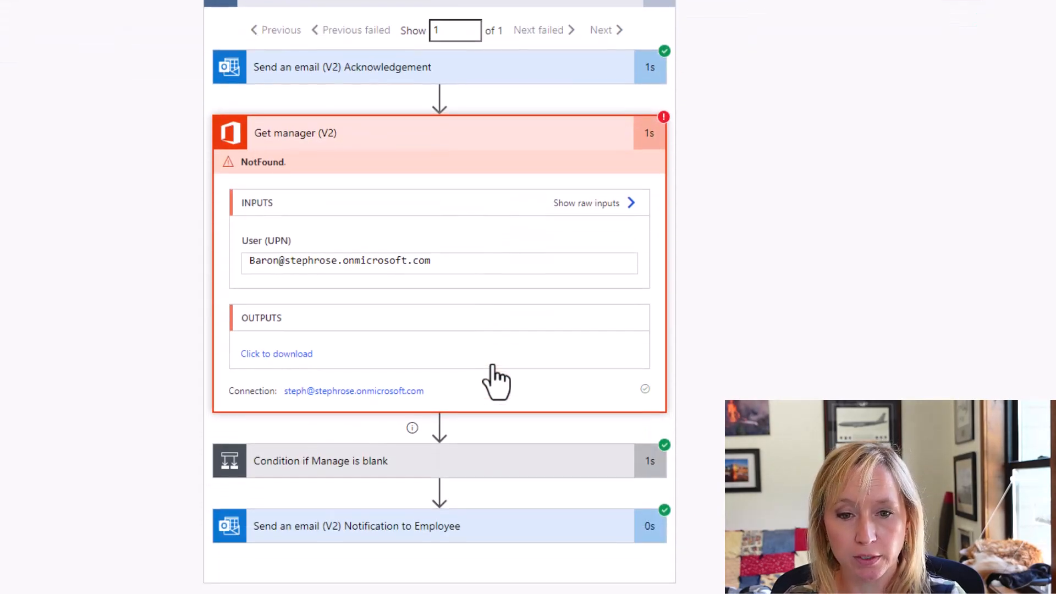
left_click(452, 472)
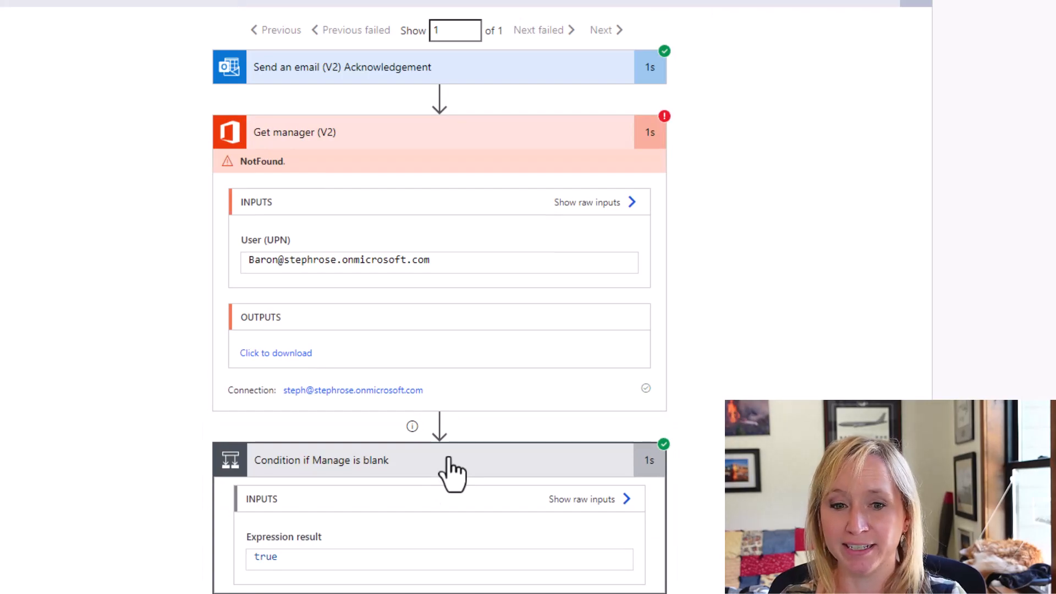
scroll(449, 472, "down", 4)
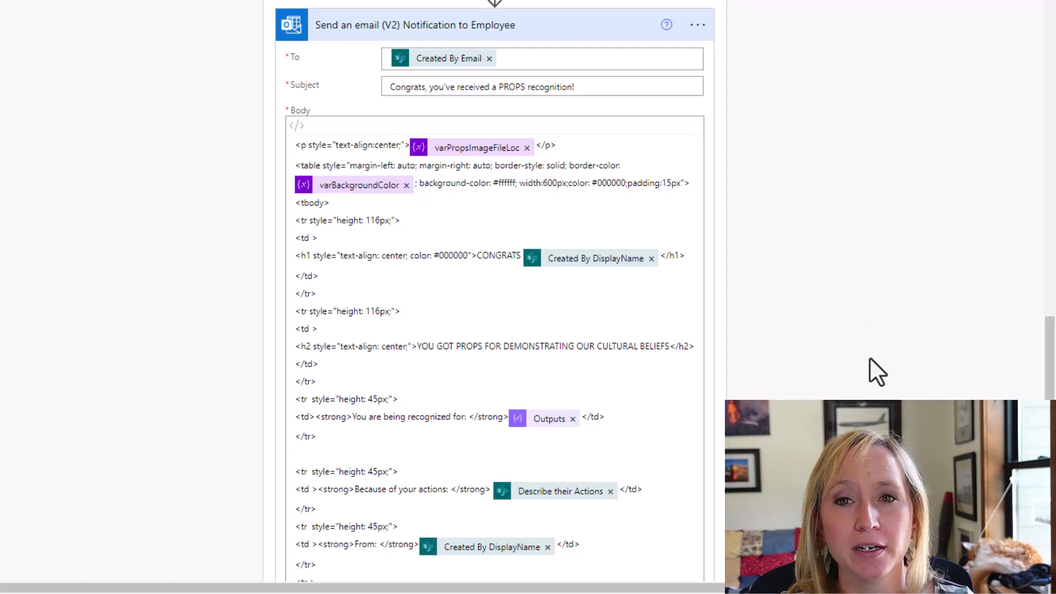
Step: Trace varBackgroundColor from the Notification to Employee email body to its initialization and the Condition New Perspective branch
scroll(872, 352, "down", 1)
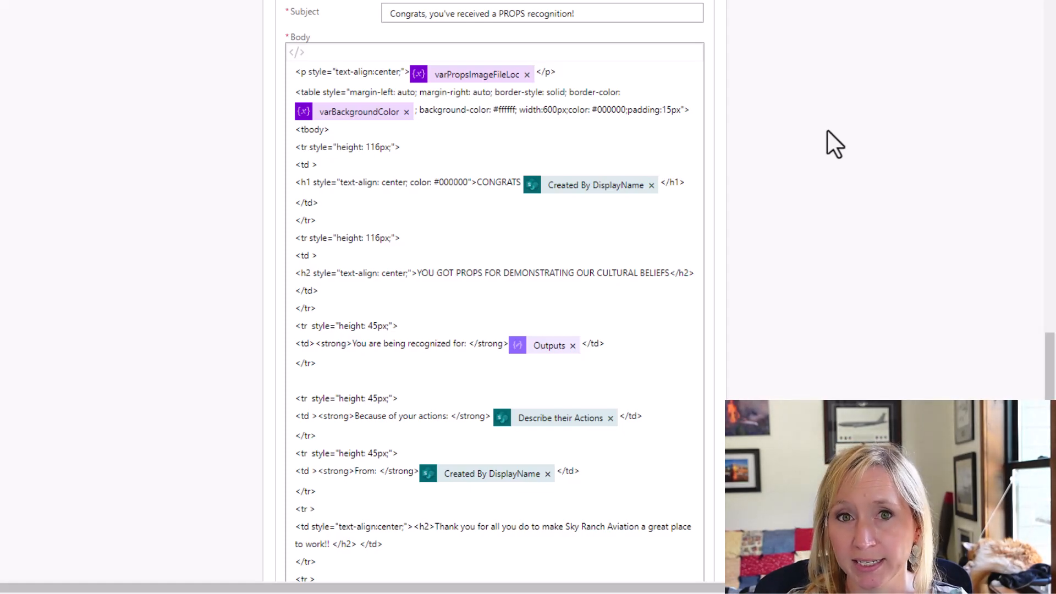
scroll(828, 131, "up", 3)
scroll(827, 130, "up", 15)
scroll(827, 130, "up", 6)
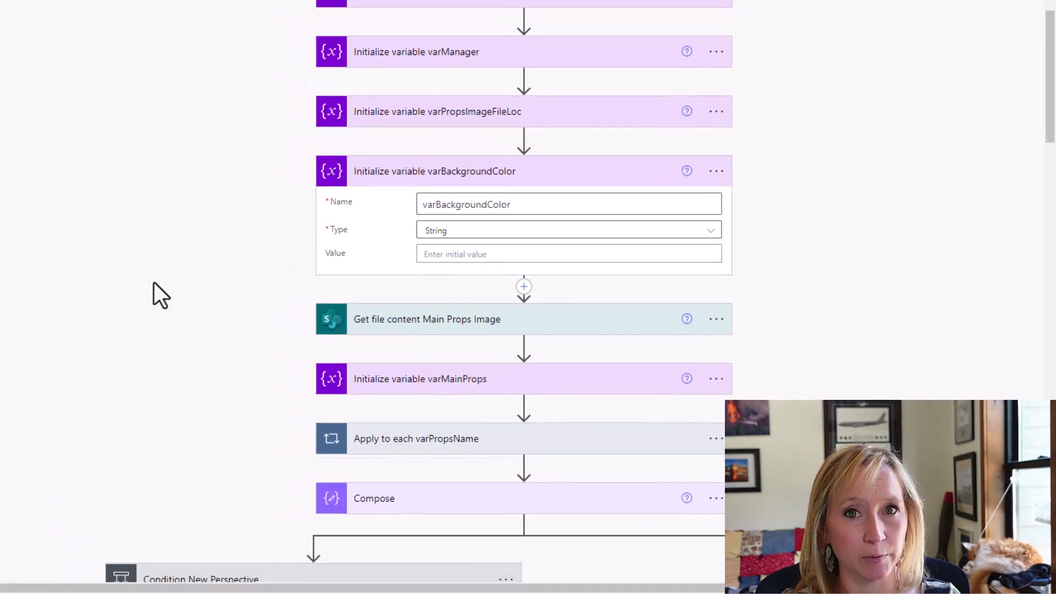
scroll(93, 235, "down", 5)
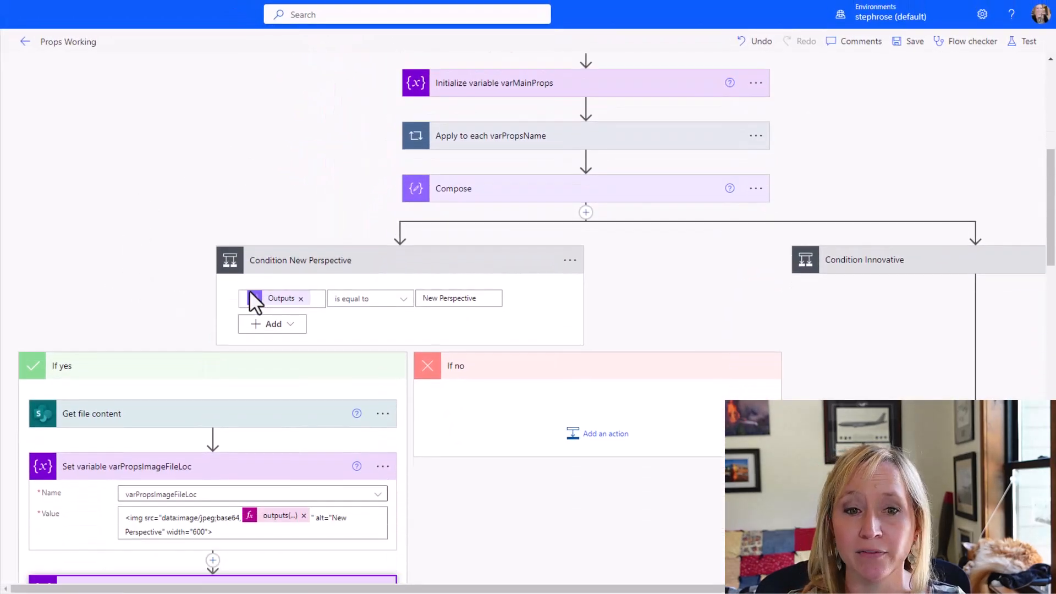
scroll(254, 301, "down", 4)
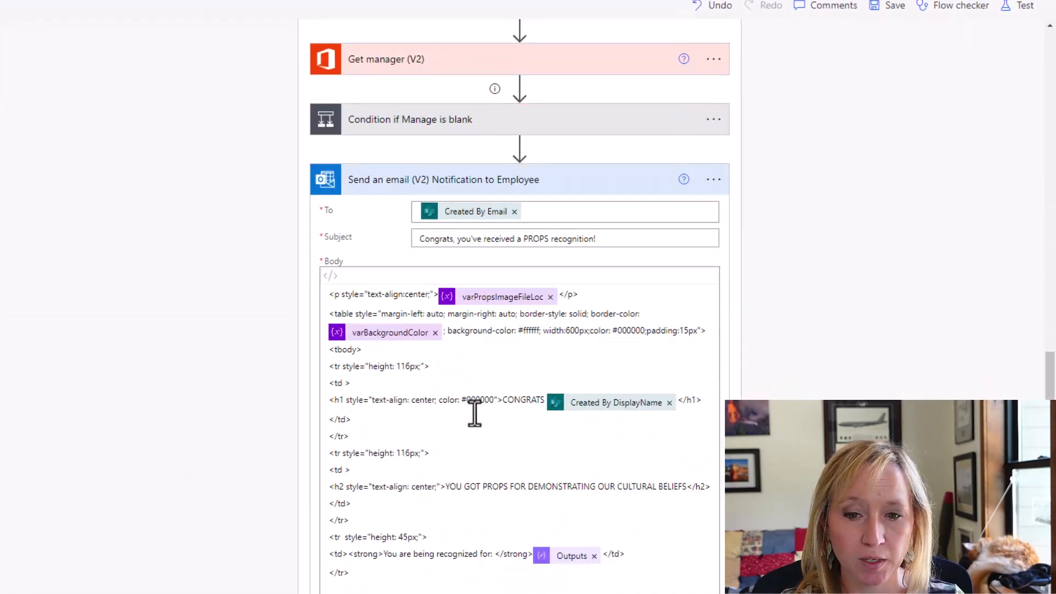
Step: Read through the HTML table markup and dynamic content in the body of Send an email (V2) Notification to Employee
scroll(475, 410, "down", 5)
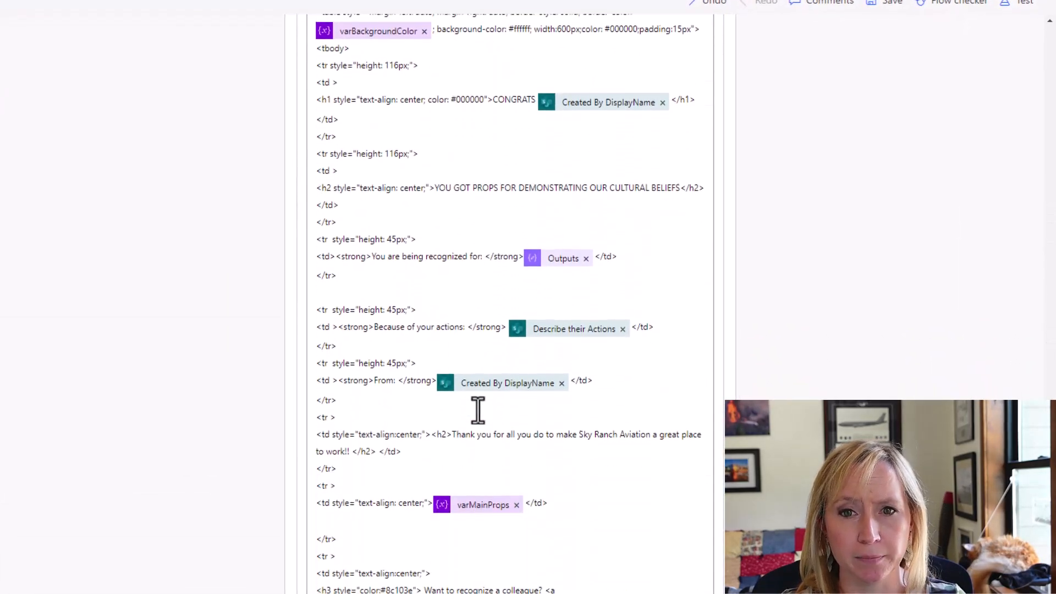
scroll(478, 411, "up", 3)
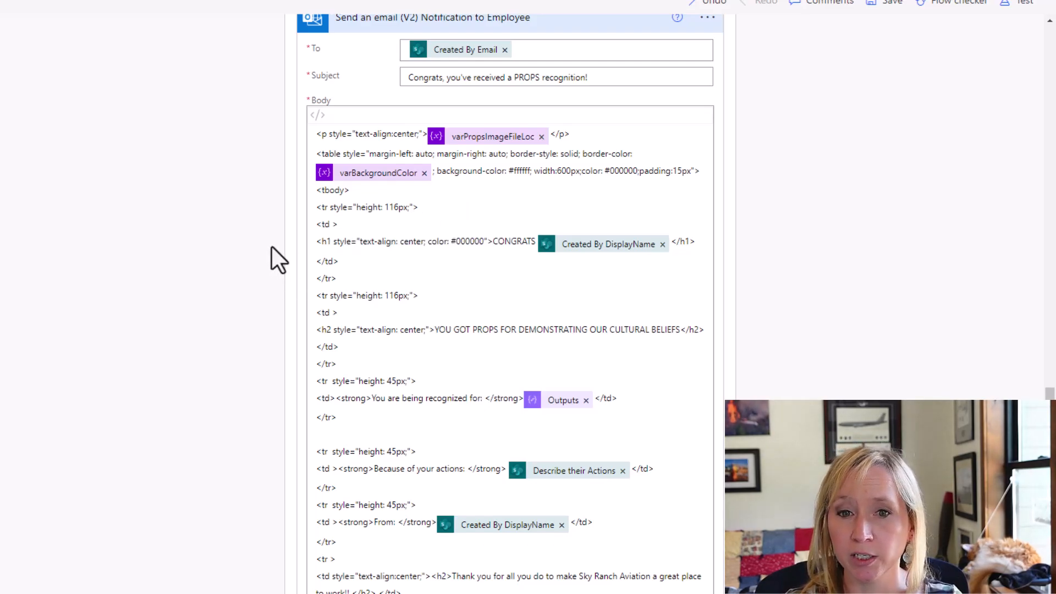
scroll(271, 246, "down", 1)
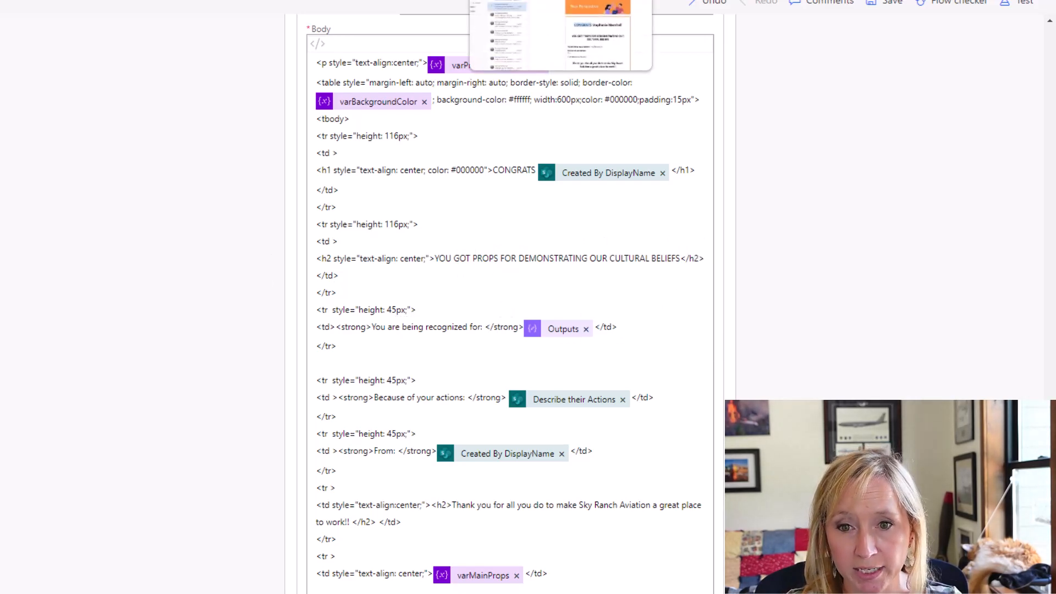
Step: Switch to Outlook and compare the New Perspective and multiple-Props recognition emails with the flow's HTML email body
left_click(528, 1)
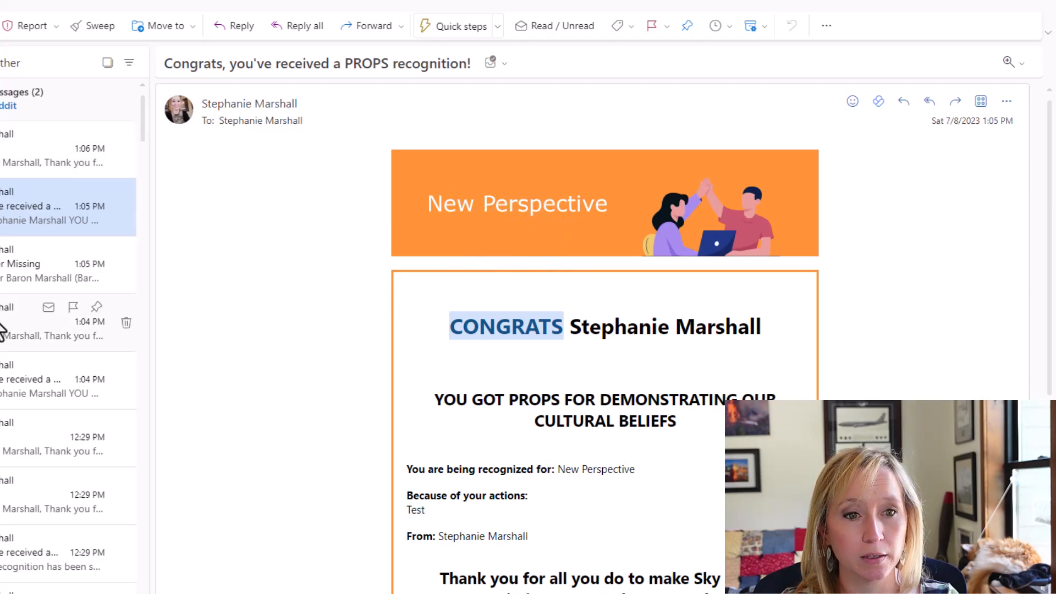
left_click(16, 381)
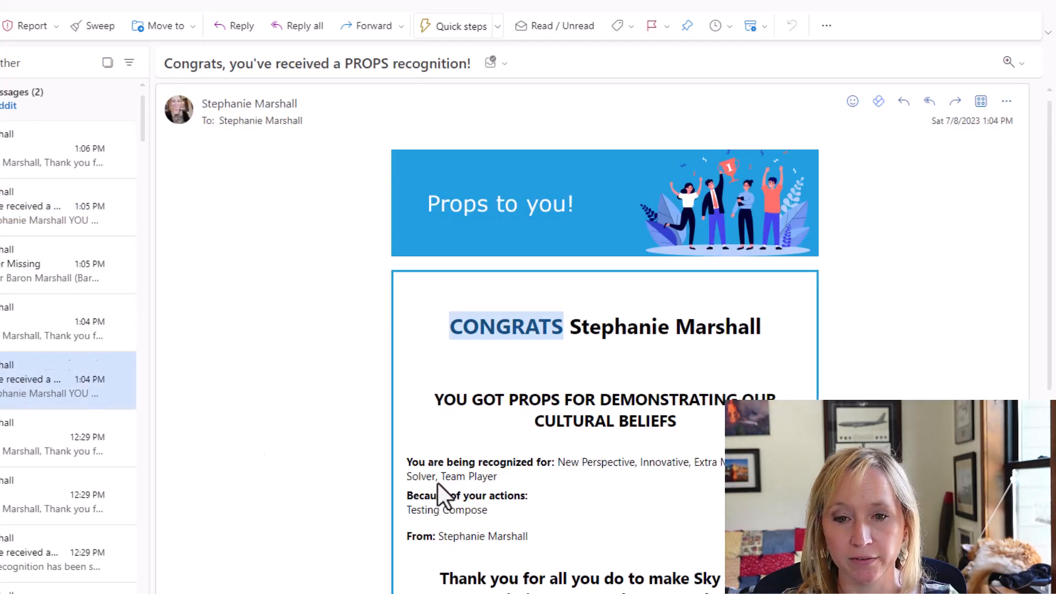
scroll(580, 483, "down", 3)
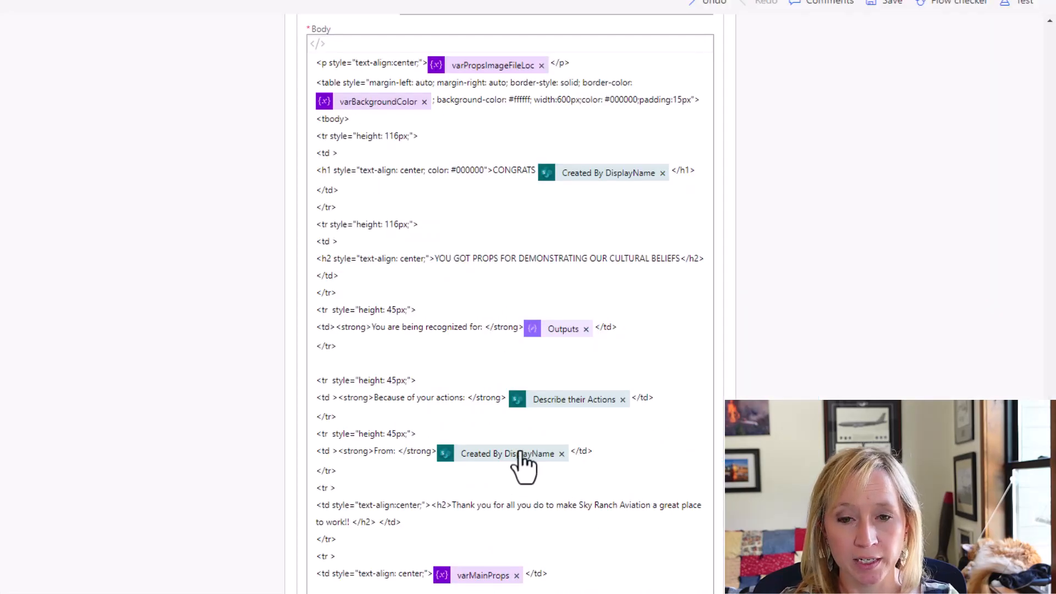
scroll(446, 422, "down", 4)
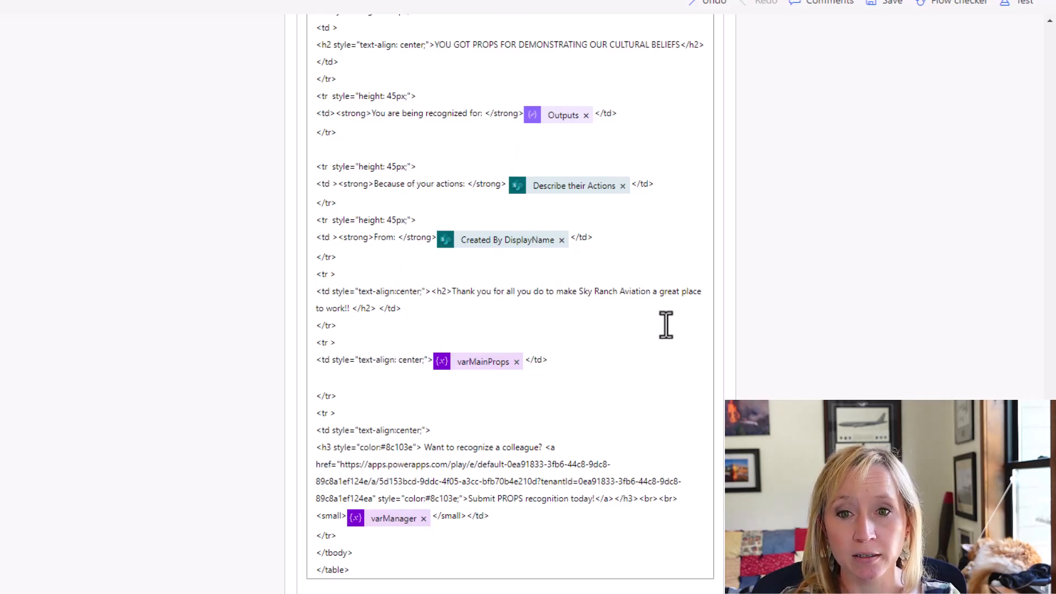
scroll(594, 408, "down", 3)
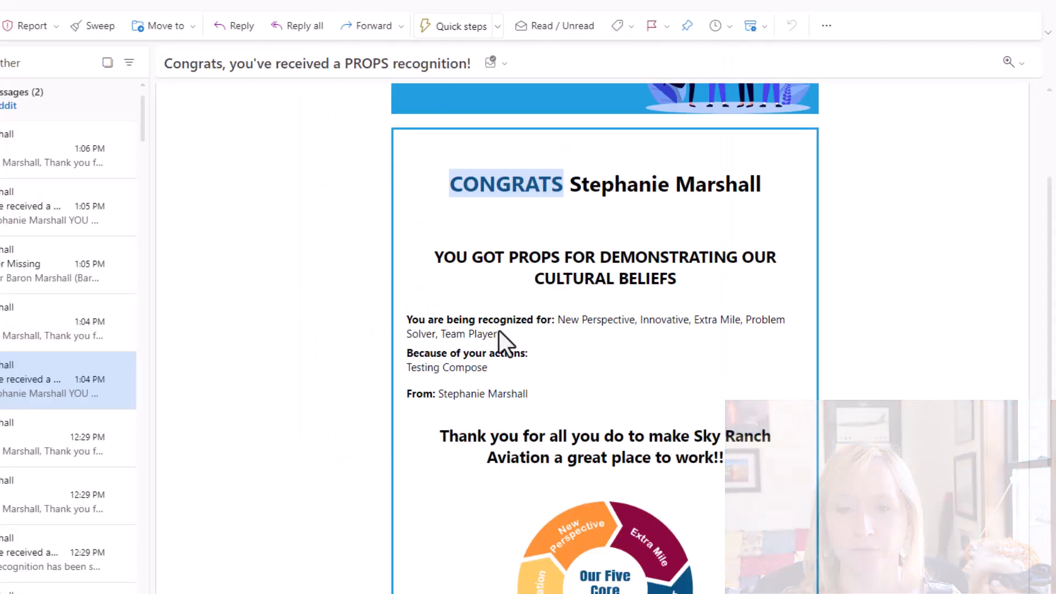
Step: Examine the closing manager notes in the multiple-Props and New Perspective emails, and open the 1:05 PM Props - Manager Missing email
scroll(500, 331, "down", 5)
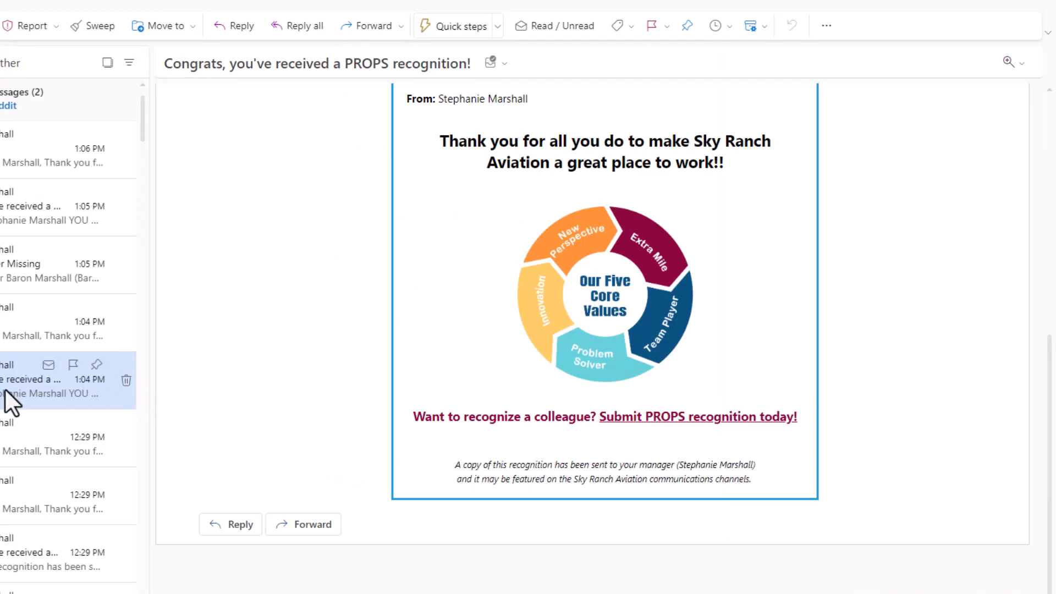
left_click(5, 231)
scroll(817, 520, "down", 8)
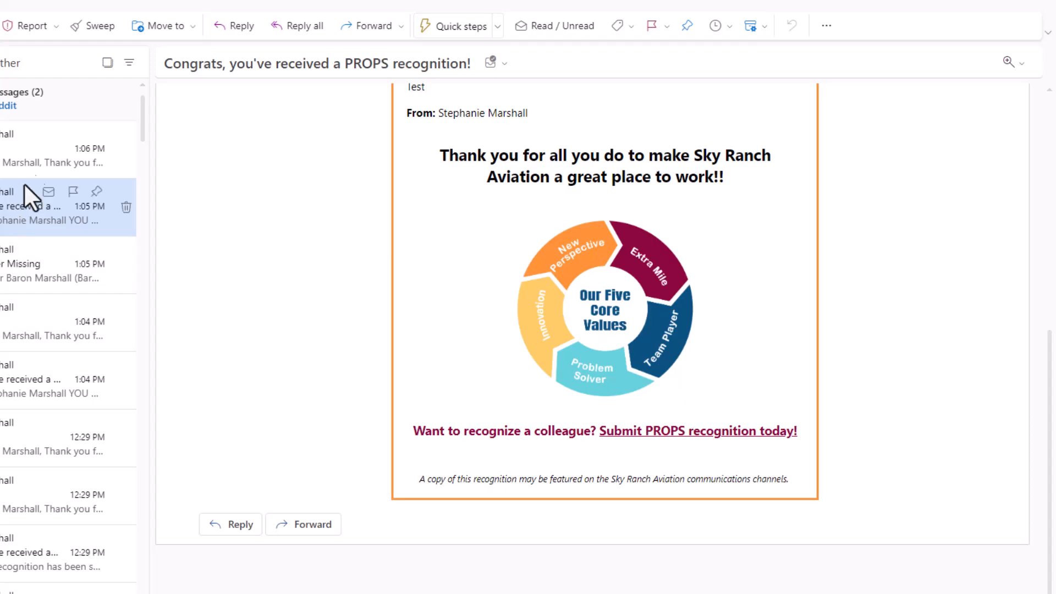
left_click(11, 275)
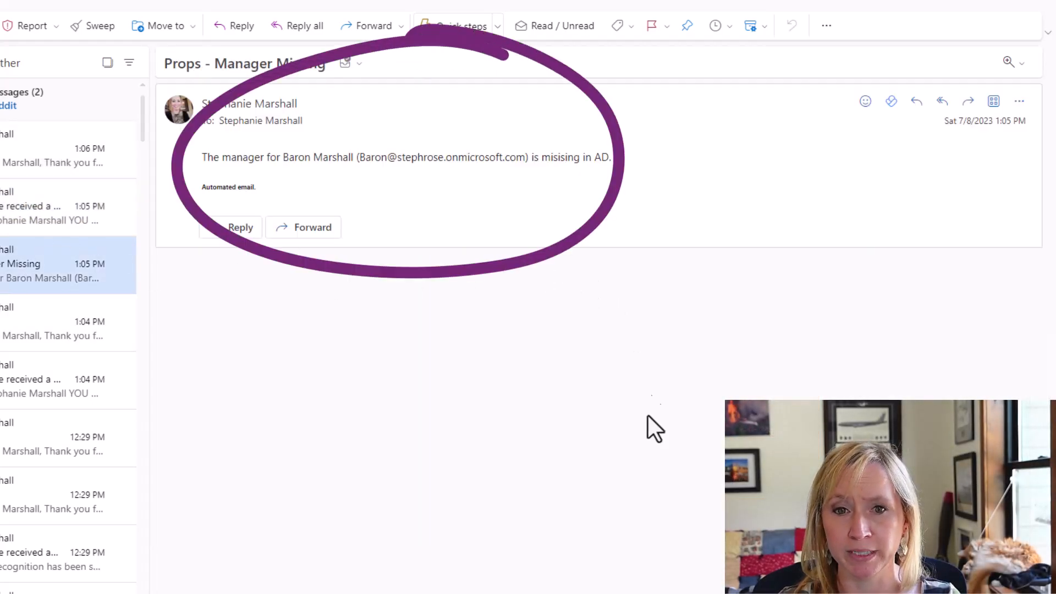